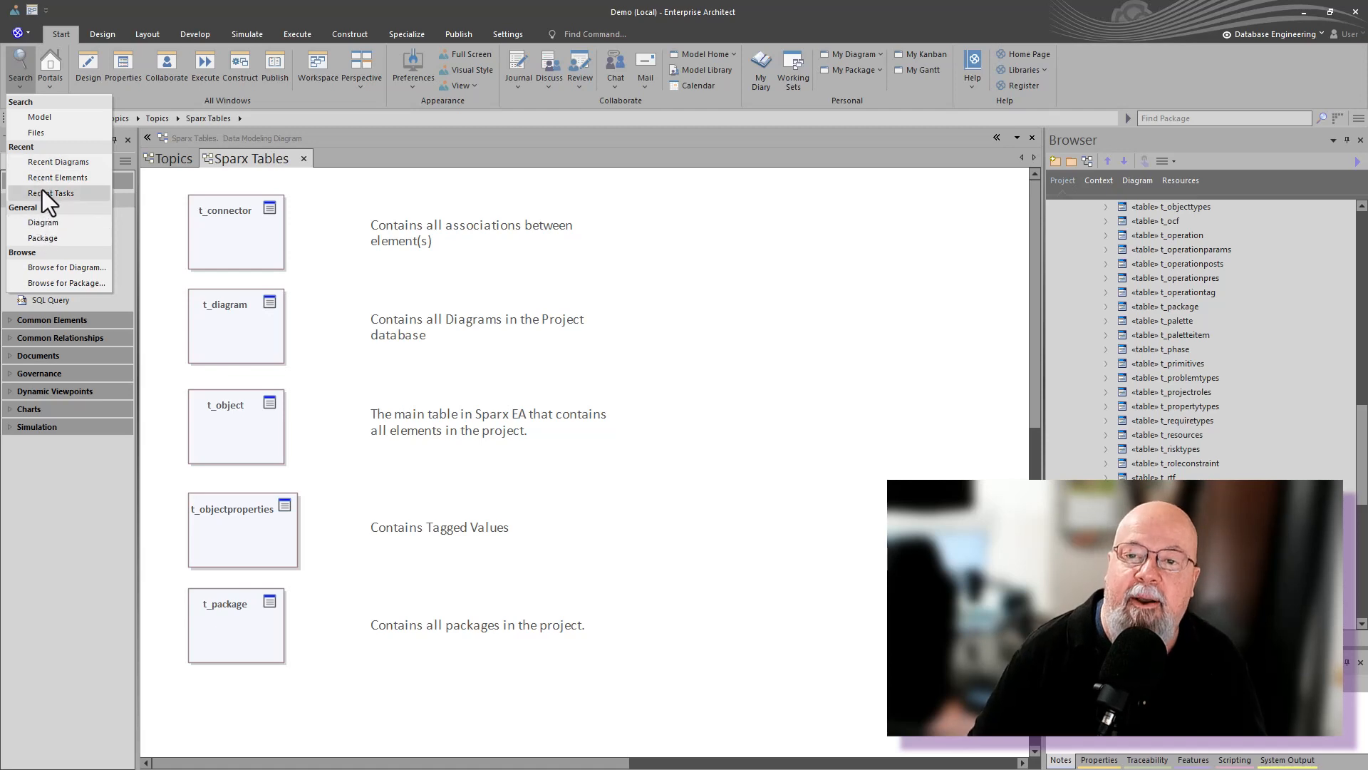
pyautogui.click(44, 120)
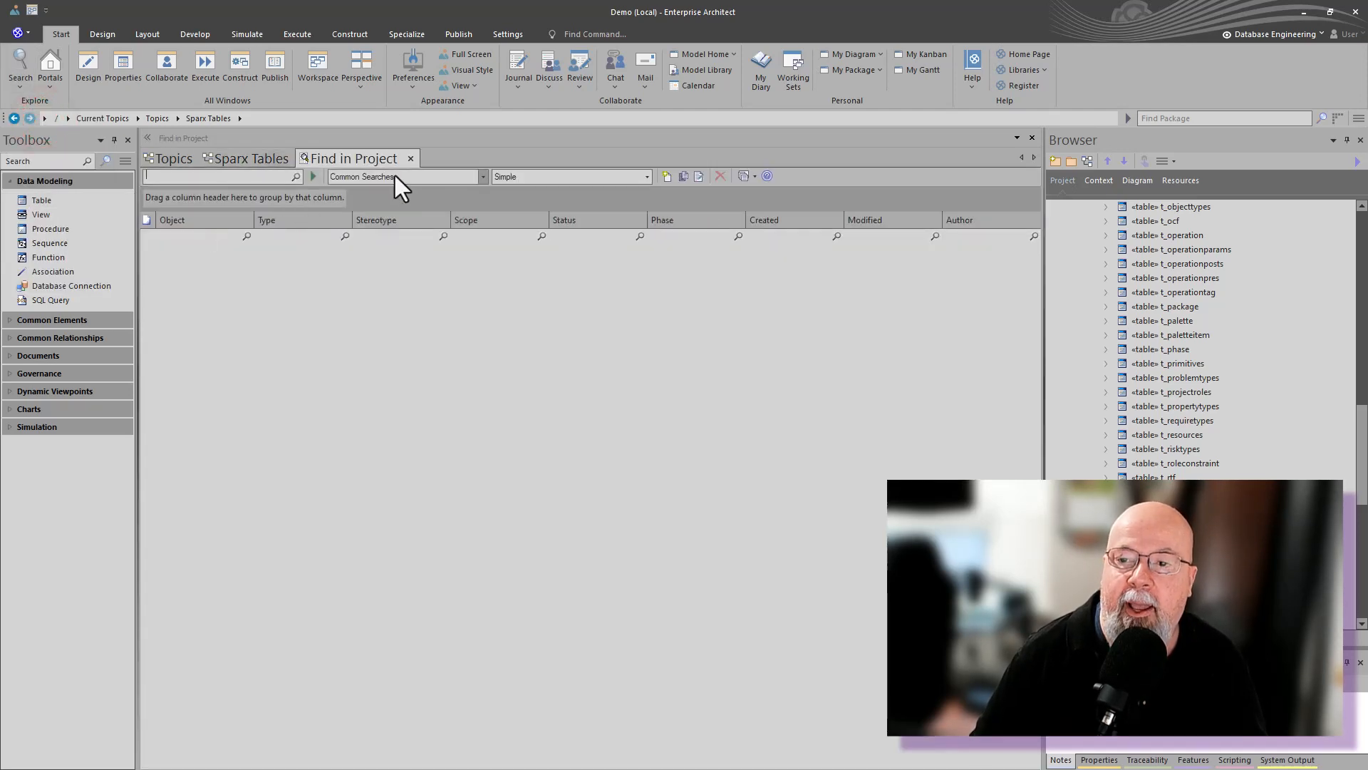
pyautogui.click(411, 159)
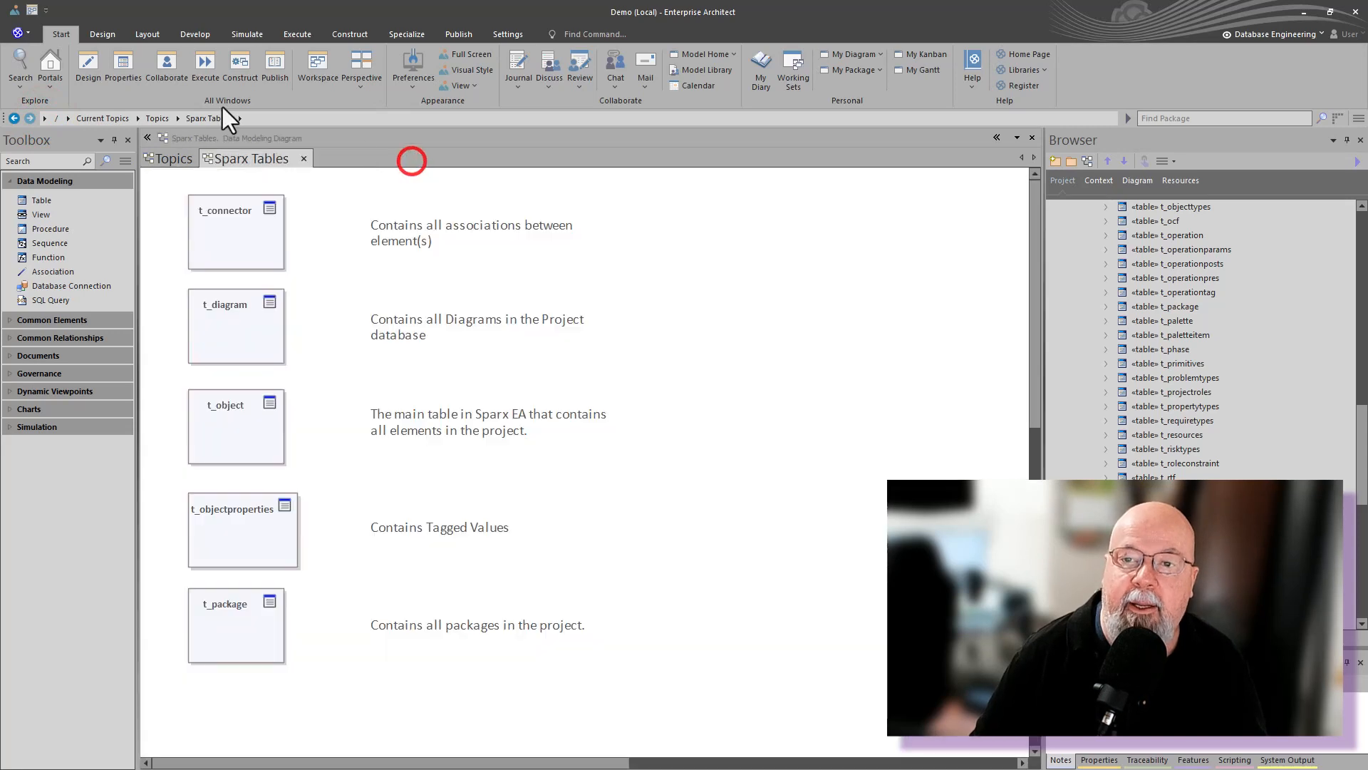
pyautogui.click(20, 77)
pyautogui.click(22, 79)
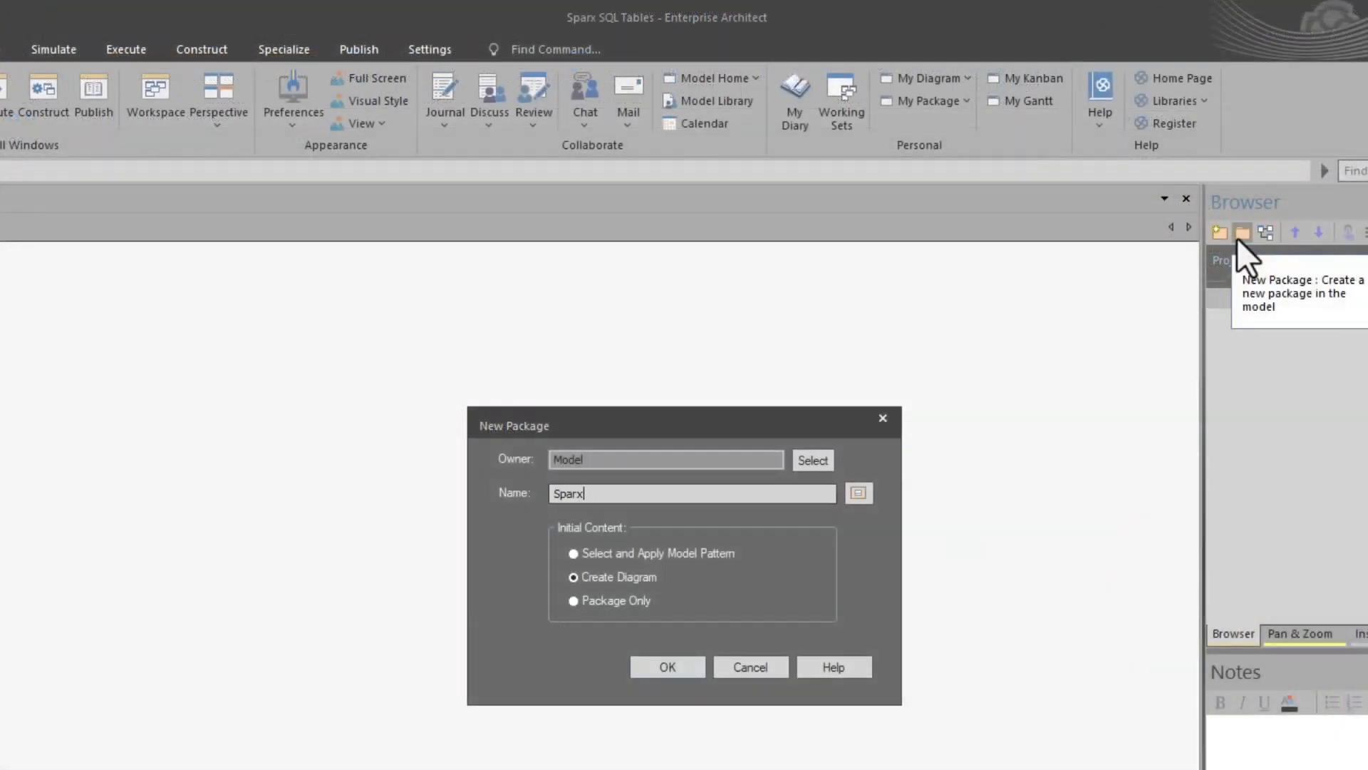
# Create a package named Sparx Tables with a Data Modeling diagram of the same name, and open that diagram.
pyautogui.write('Tables')
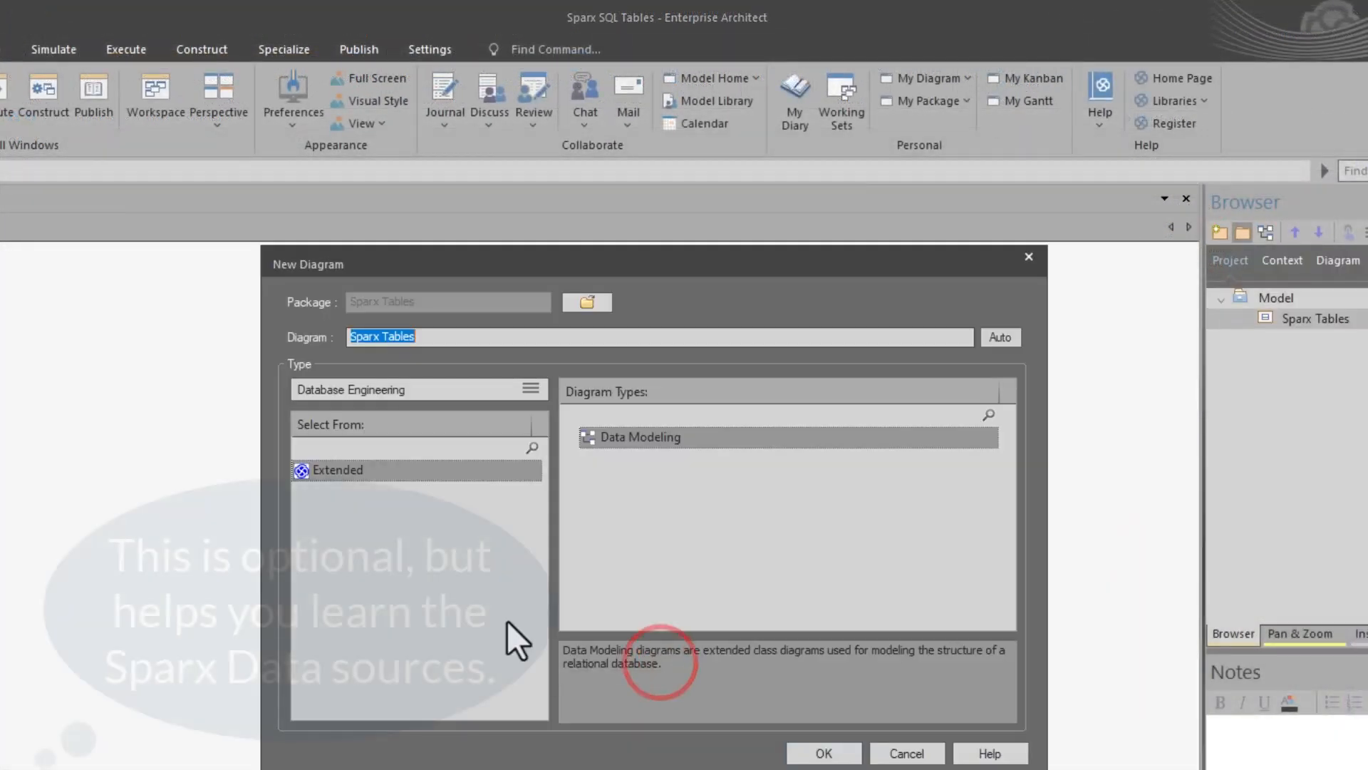
pyautogui.doubleClick(626, 442)
pyautogui.click(1144, 238)
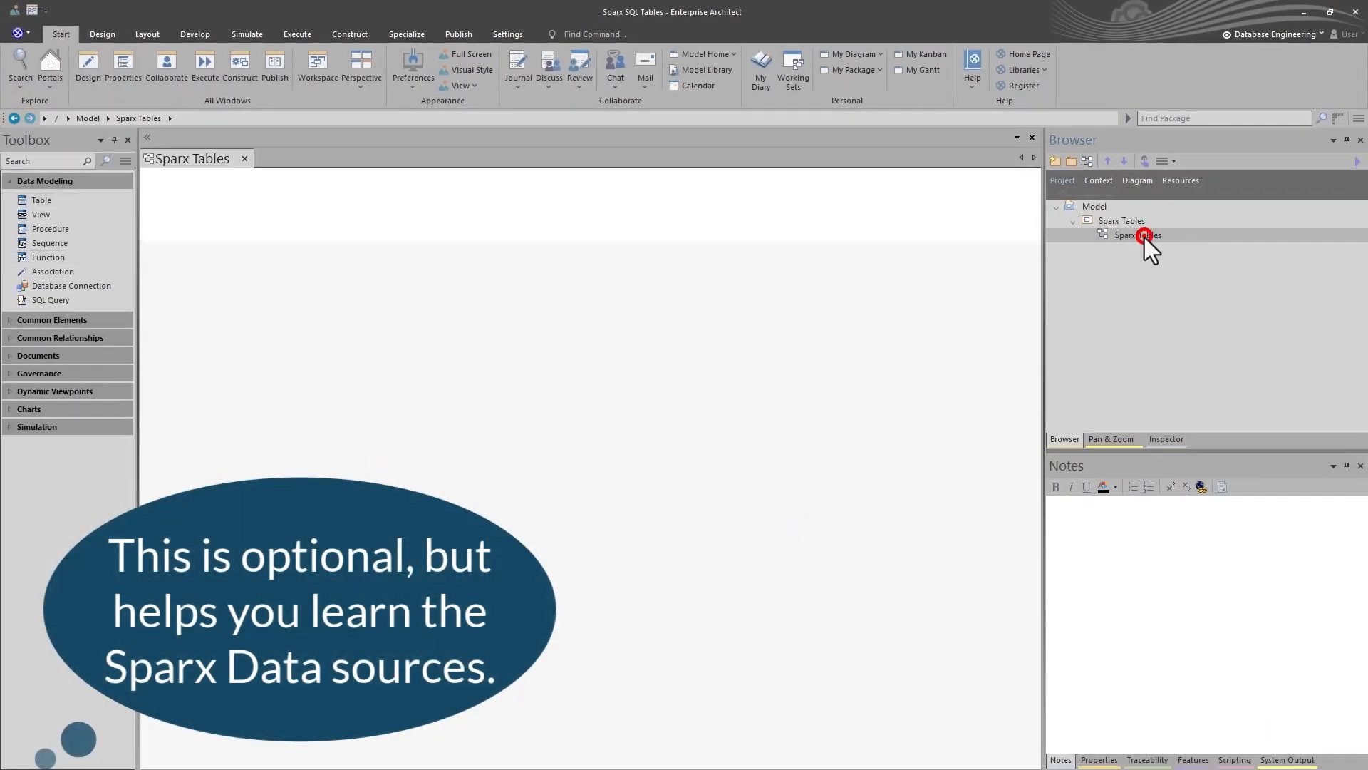
# Connect the database schema import to the umlo_demo Microsoft SQL Server database through a tested direct native connection.
pyautogui.click(148, 34)
pyautogui.click(195, 35)
pyautogui.click(145, 54)
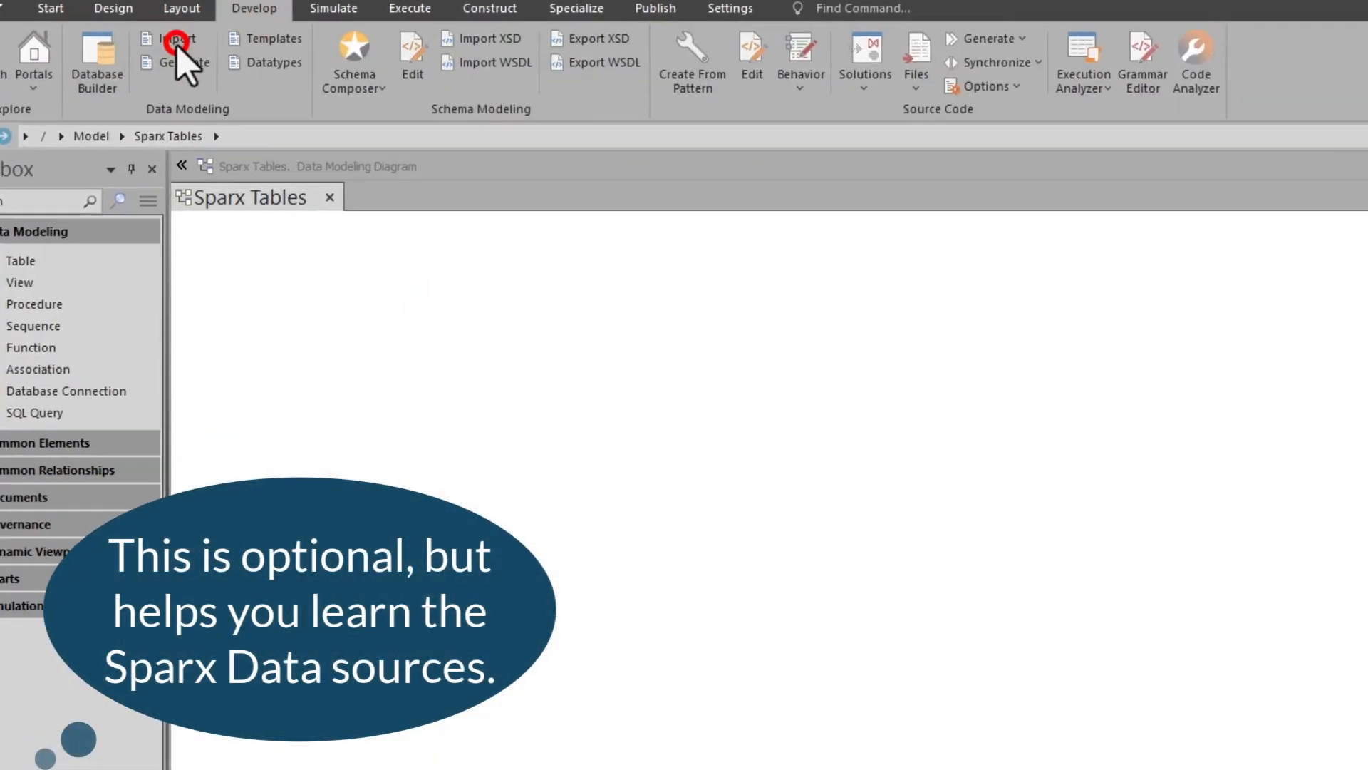
pyautogui.click(1138, 87)
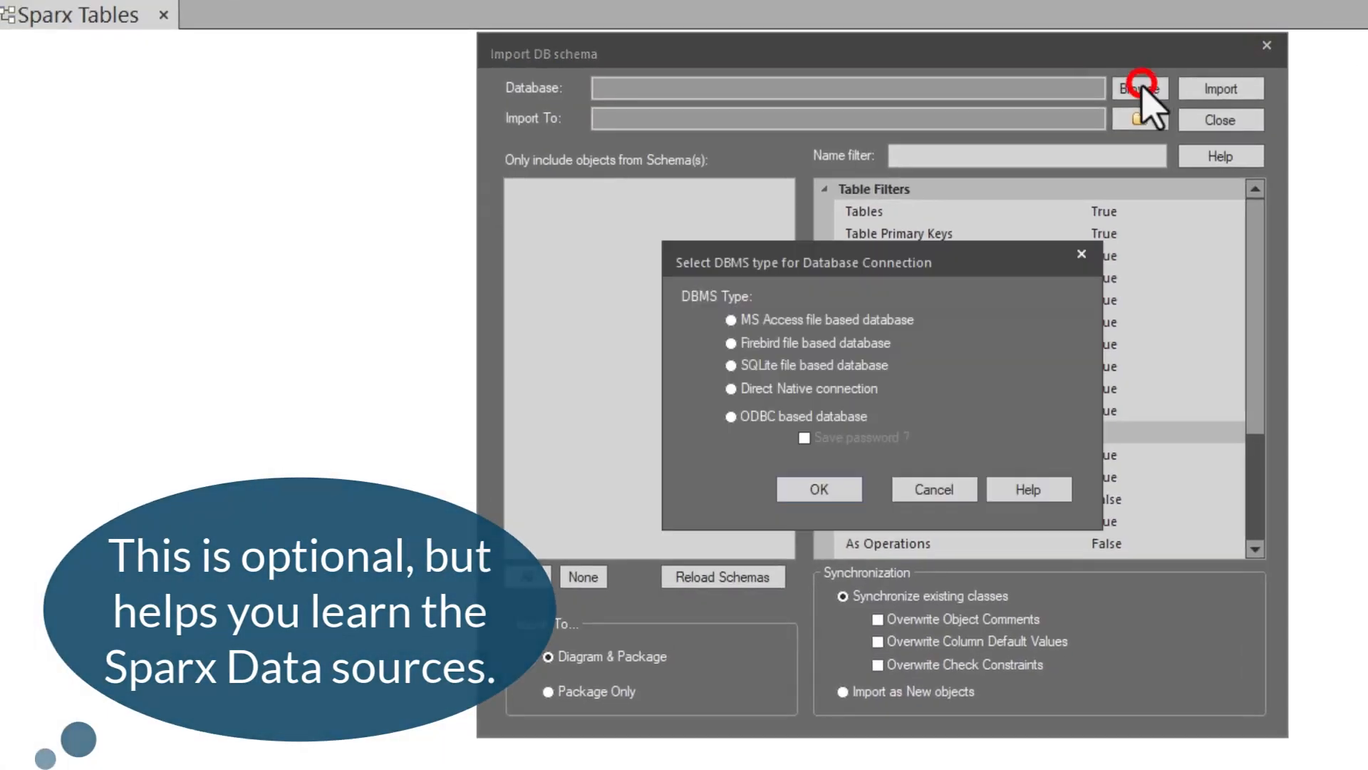
pyautogui.click(820, 383)
pyautogui.click(820, 484)
pyautogui.click(869, 459)
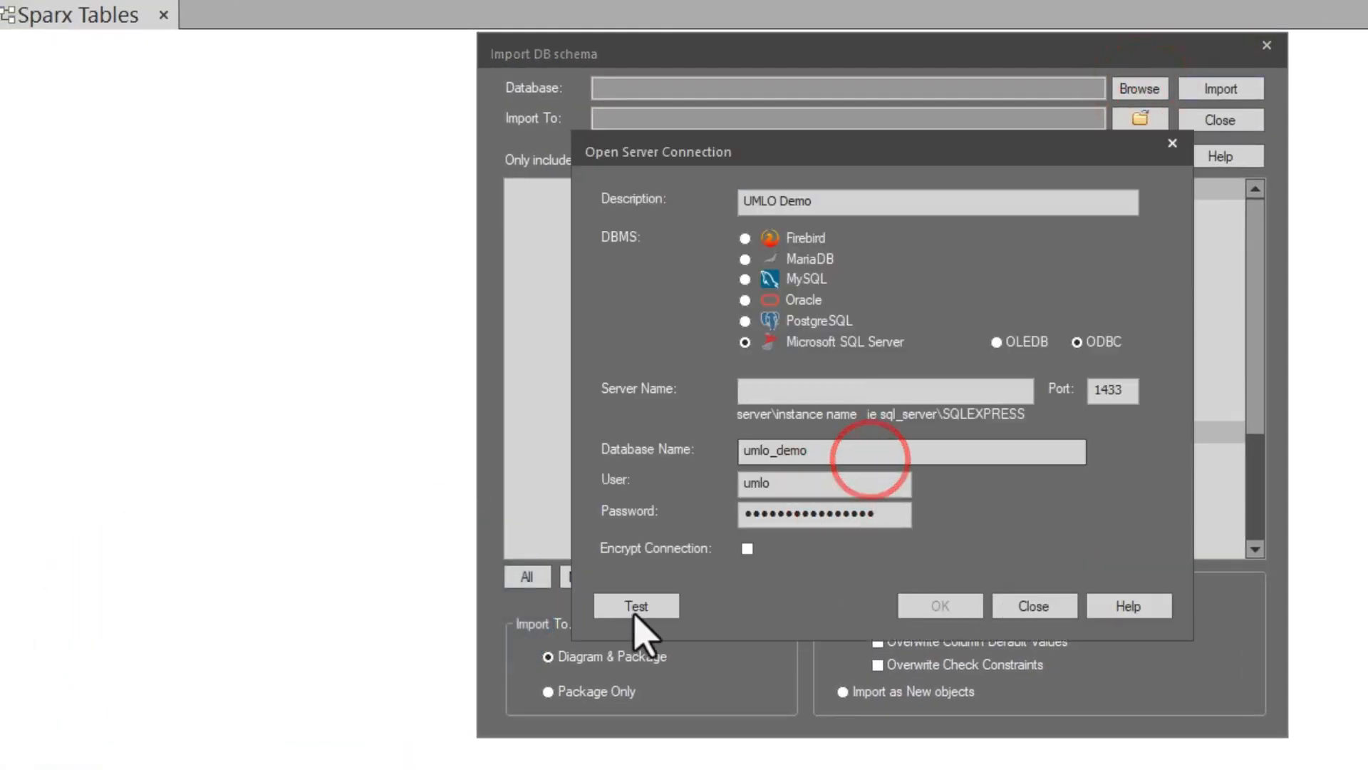
pyautogui.click(635, 606)
pyautogui.click(998, 483)
pyautogui.click(955, 607)
# Import the dbo schema's tables into the Sparx Tables package and diagram, and close the import dialog.
pyautogui.click(528, 191)
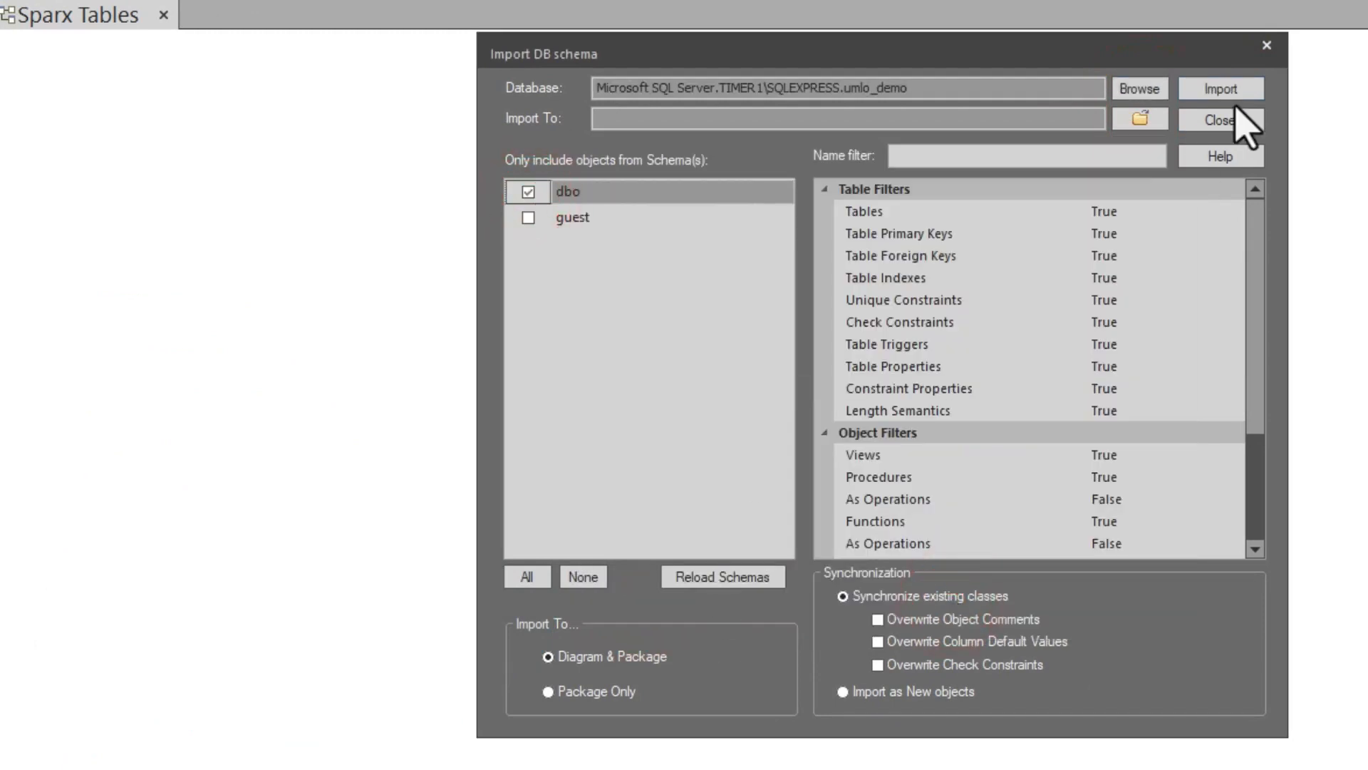
pyautogui.click(1221, 88)
pyautogui.click(689, 249)
pyautogui.click(1048, 756)
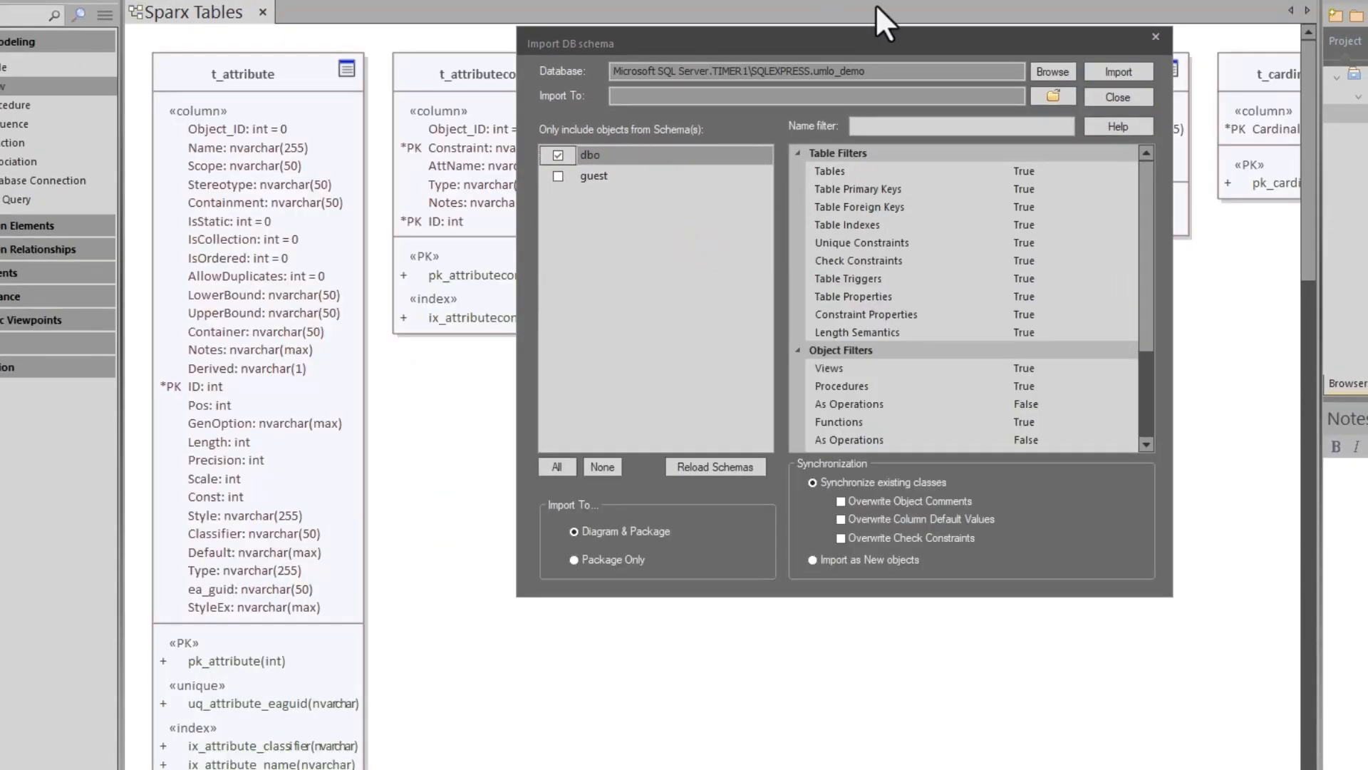
pyautogui.click(1099, 96)
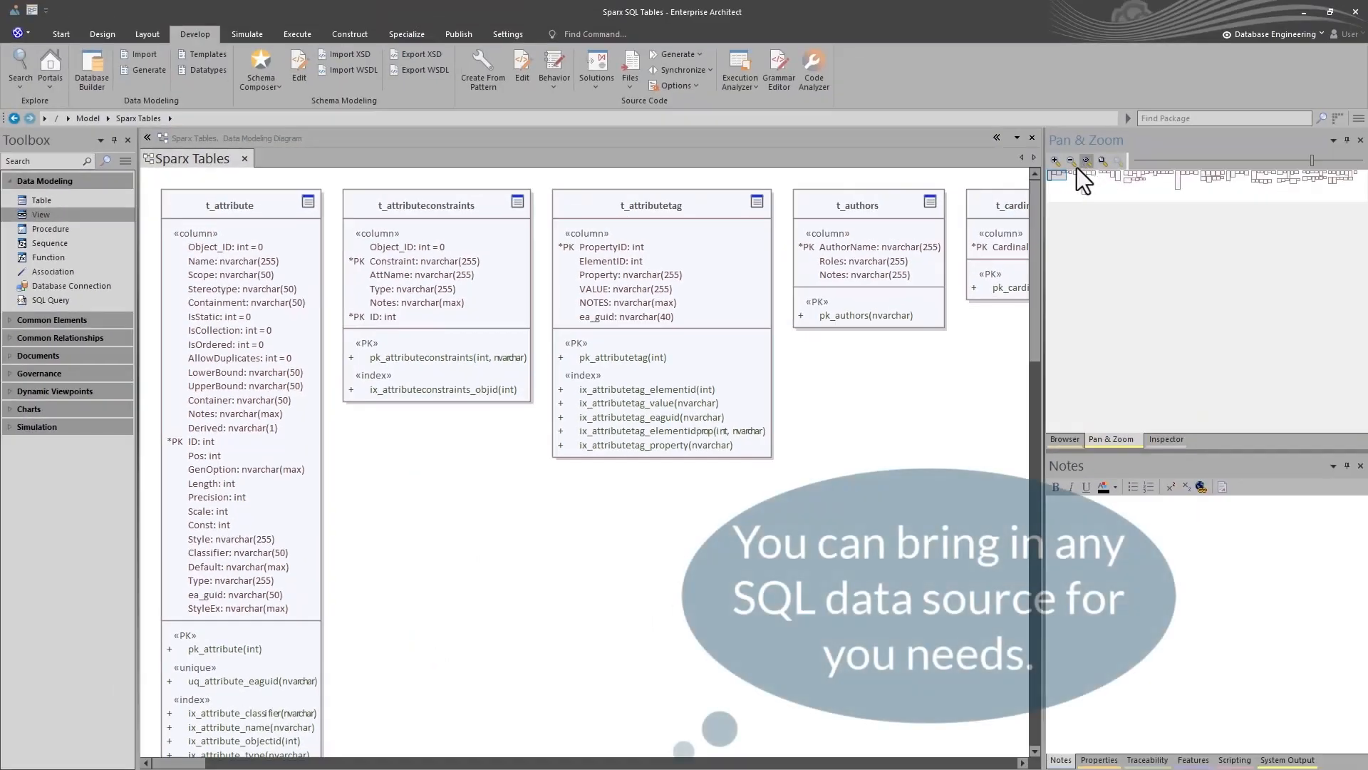
# Look through the Sparx table diagrams and the project's table list, plus the Content Store Data and Data Tables diagrams.
pyautogui.moveTo(1077, 171)
pyautogui.mouseDown()
pyautogui.moveTo(1349, 189)
pyautogui.moveTo(1063, 173)
pyautogui.mouseUp()
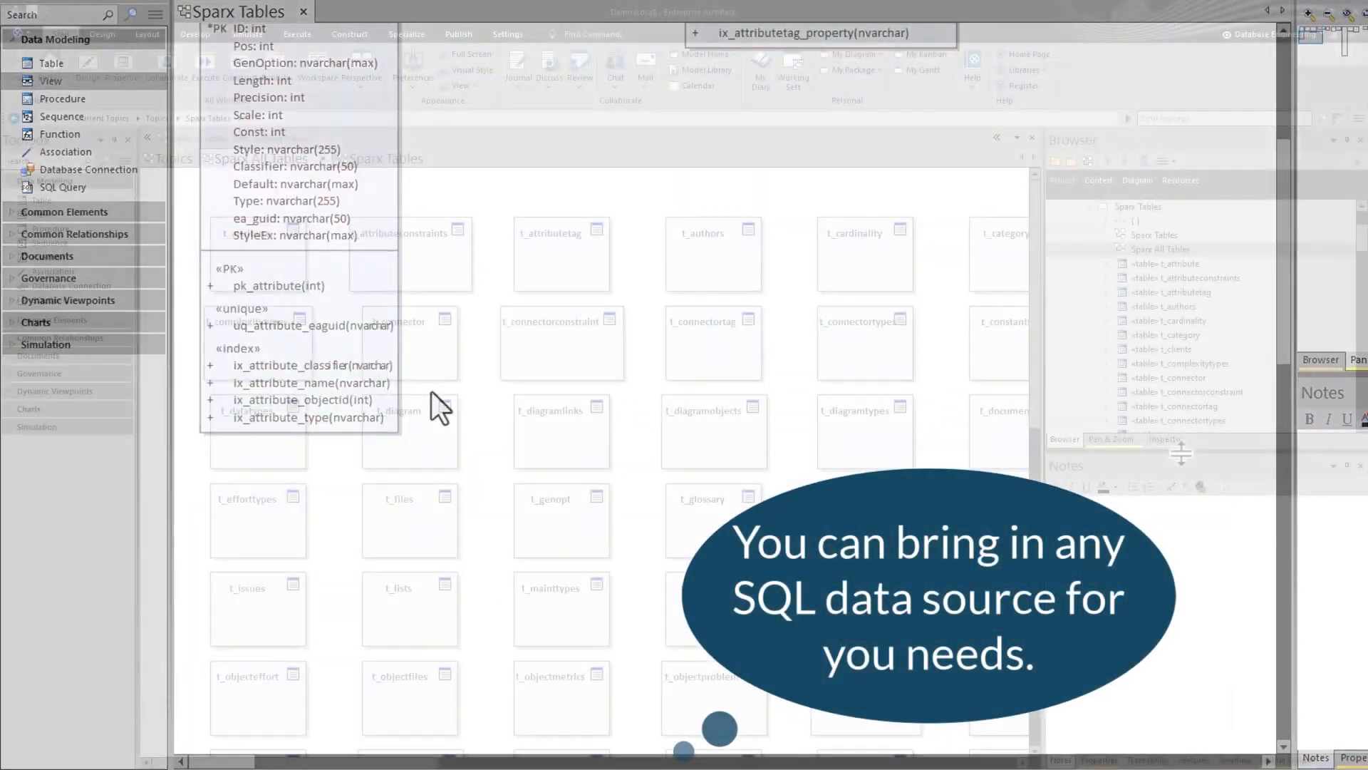
pyautogui.moveTo(1181, 451); pyautogui.dragTo(1173, 646)
pyautogui.scroll(-5, 1125, 282)
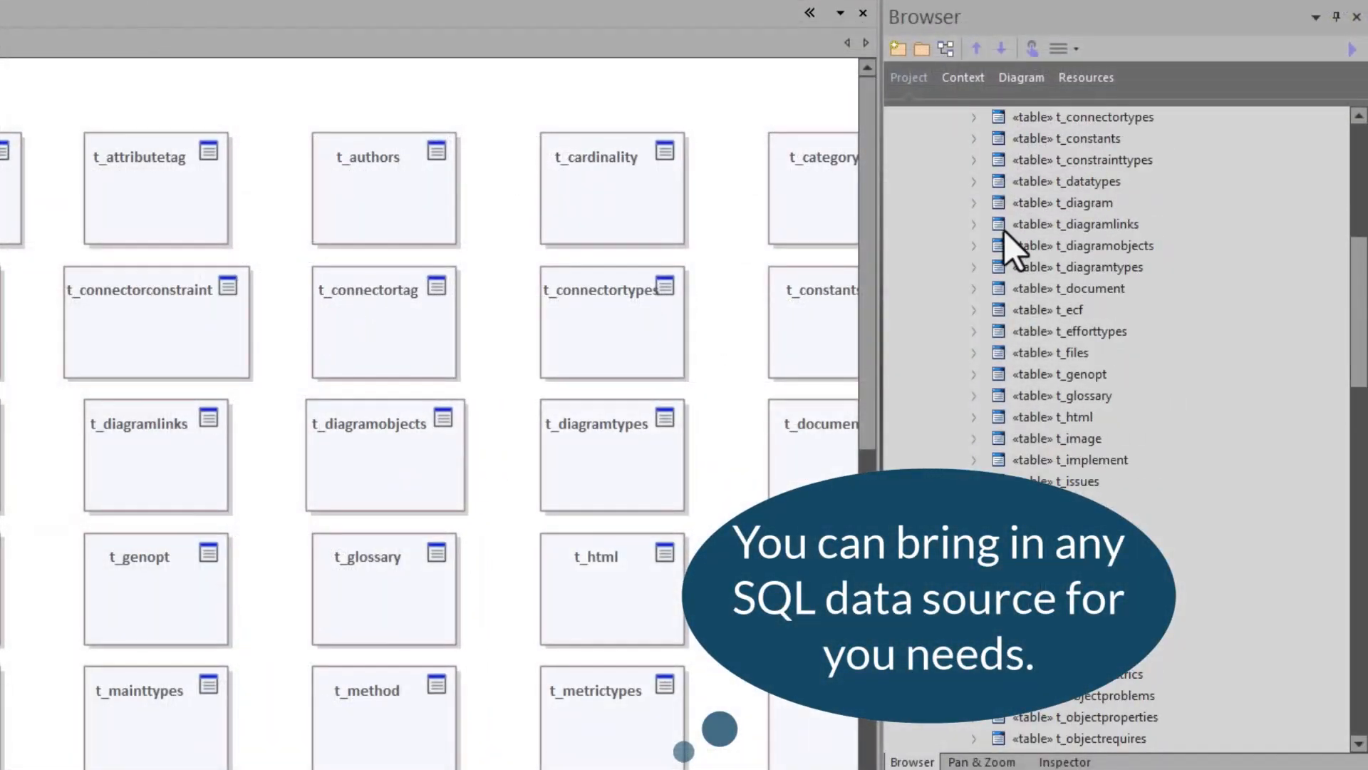
pyautogui.scroll(-8, 1003, 230)
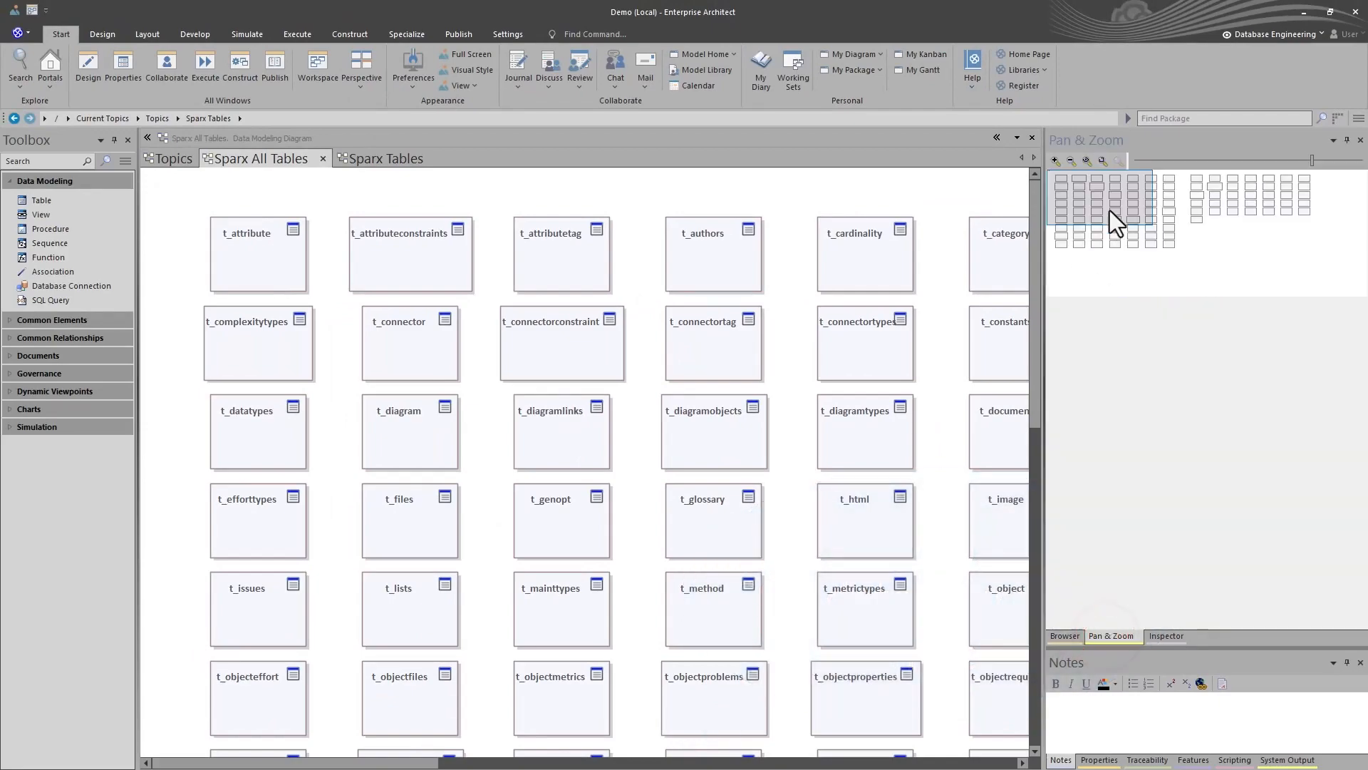
pyautogui.moveTo(1109, 211); pyautogui.dragTo(1079, 189)
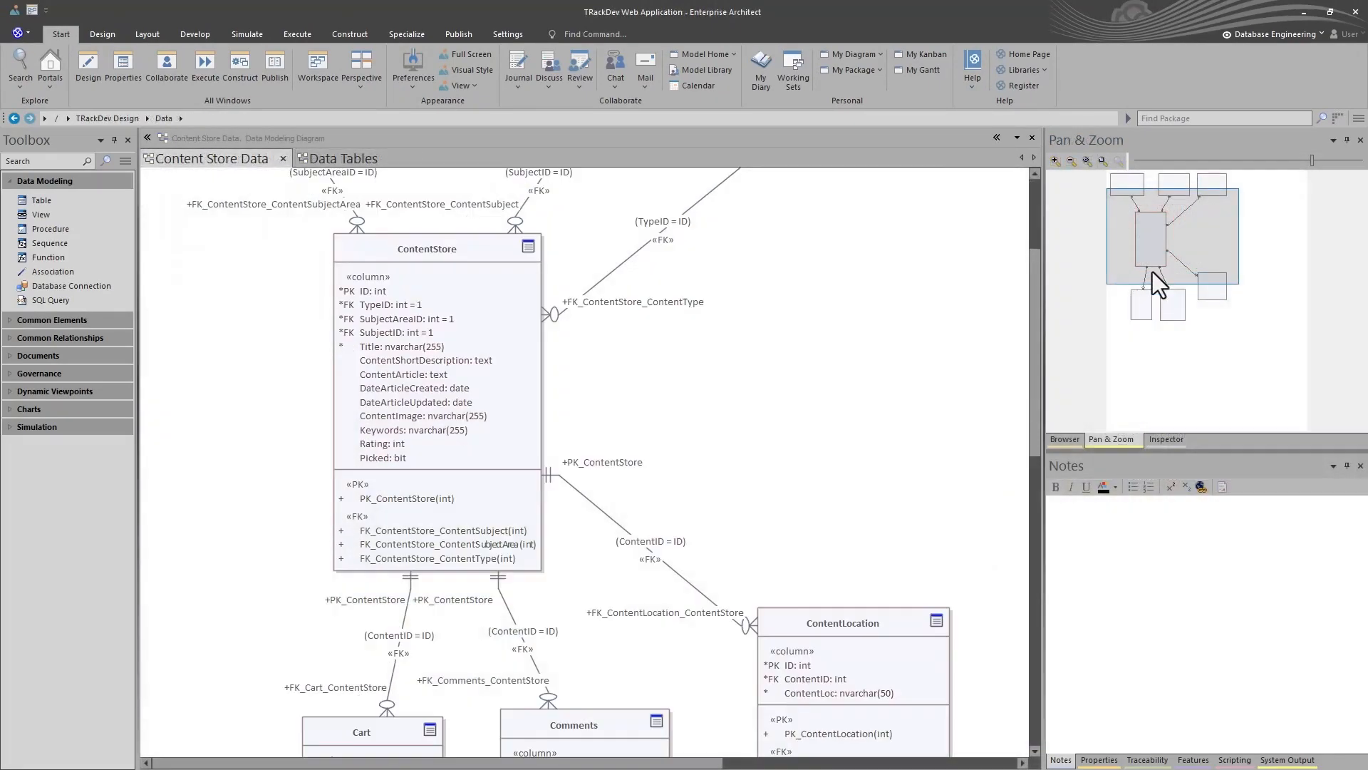
pyautogui.moveTo(1152, 271); pyautogui.dragTo(1149, 217)
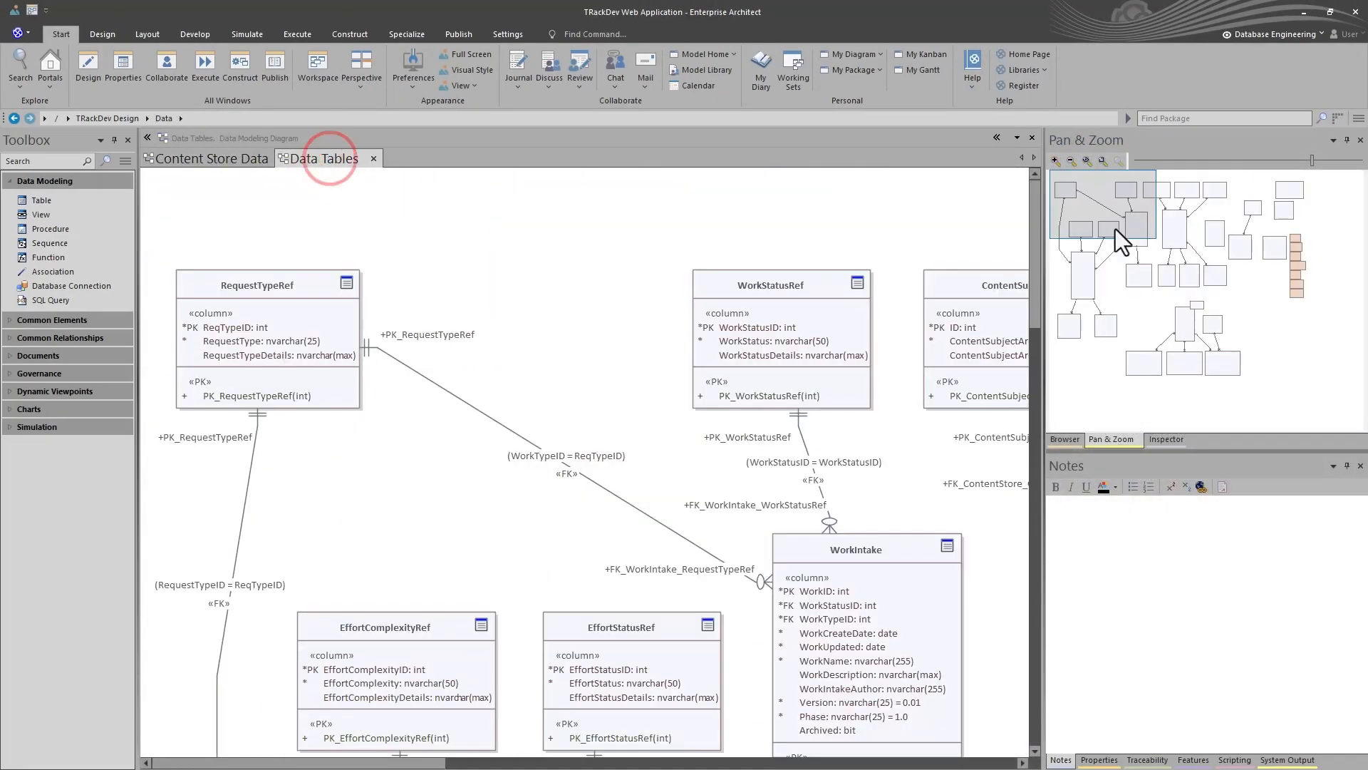
pyautogui.moveTo(1114, 228); pyautogui.dragTo(1050, 219)
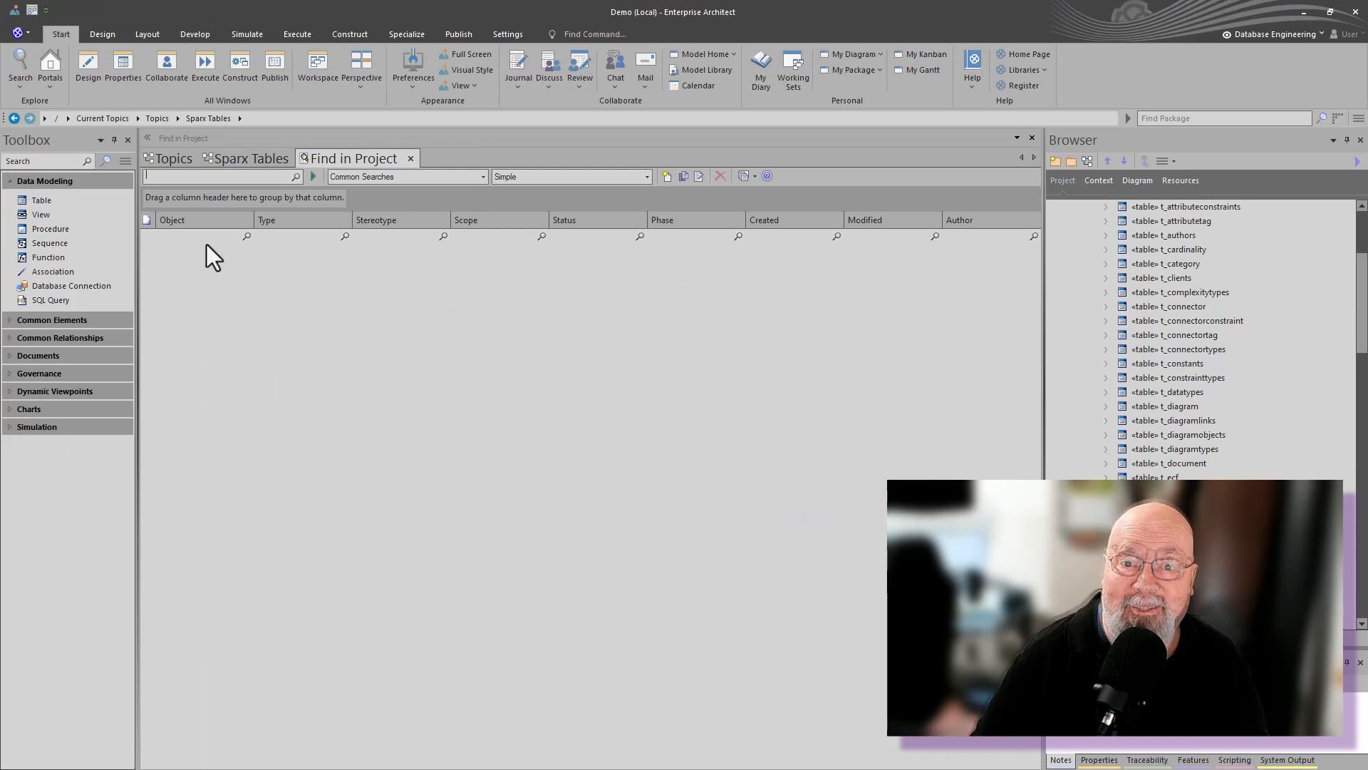
# Search the model for "order" with the Simple common search and show the filter bar above the results.
pyautogui.click(199, 176)
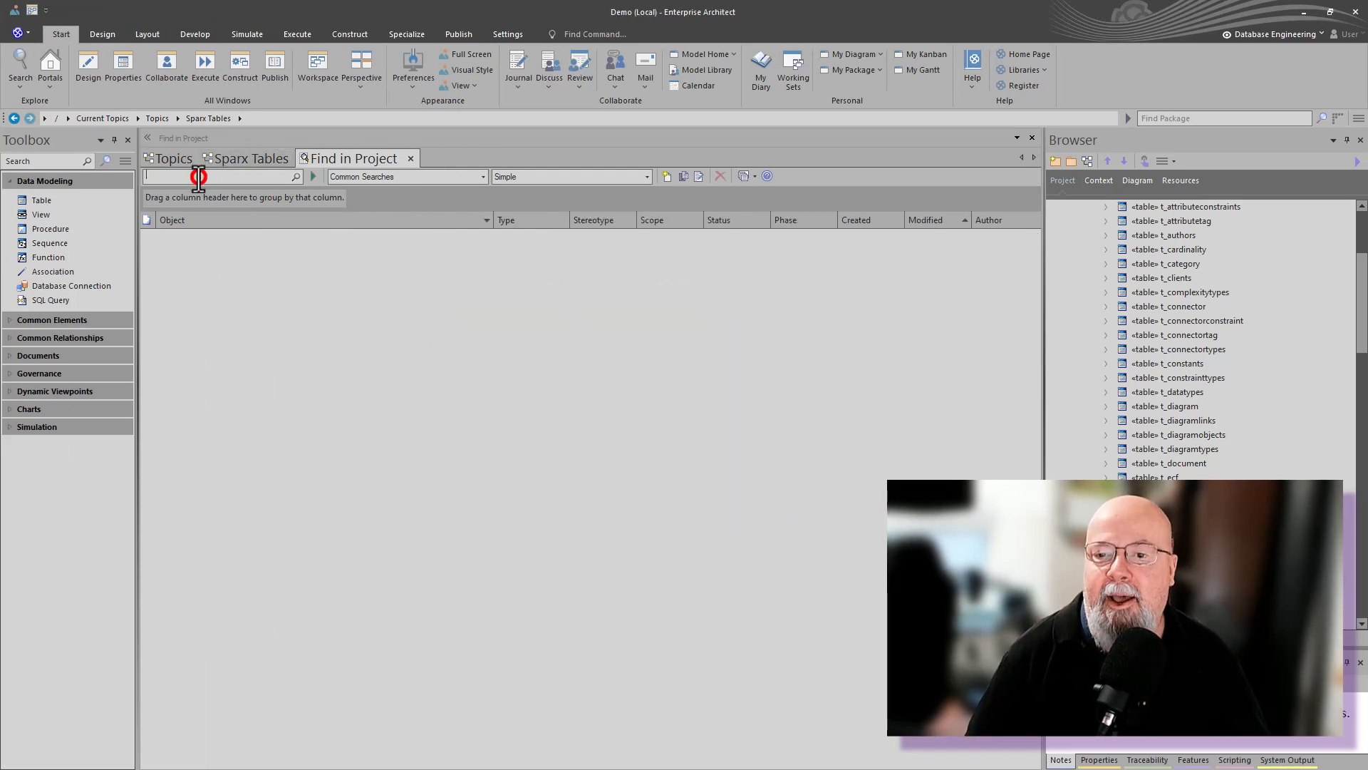
pyautogui.write('order')
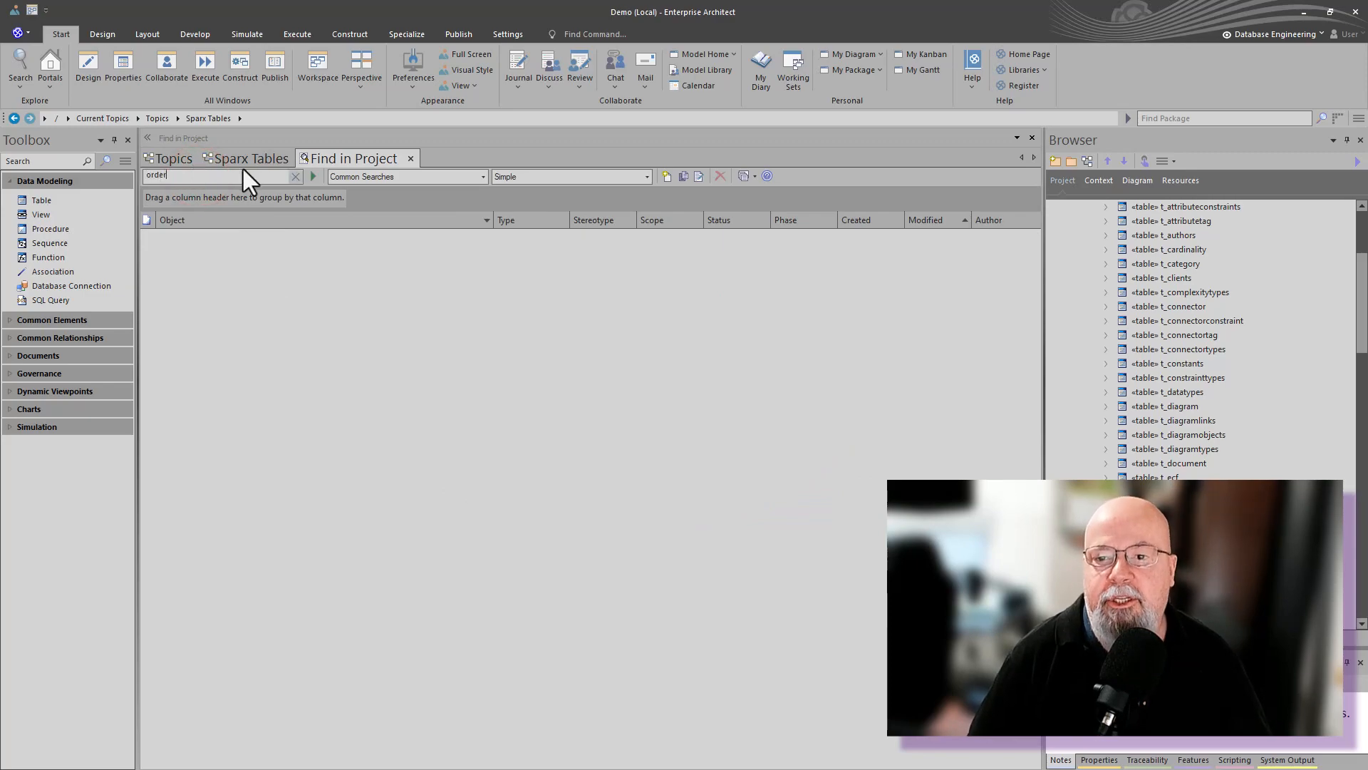
pyautogui.click(314, 176)
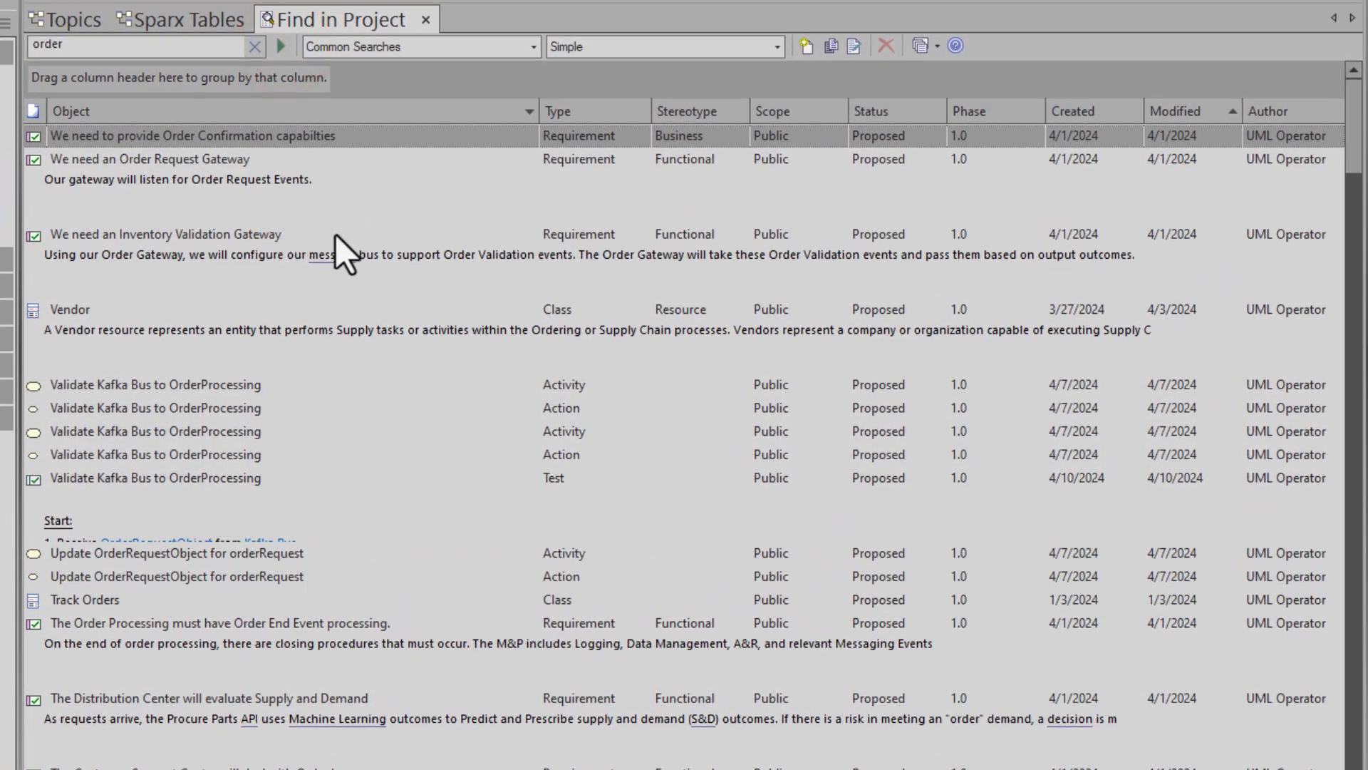
pyautogui.rightClick(413, 118)
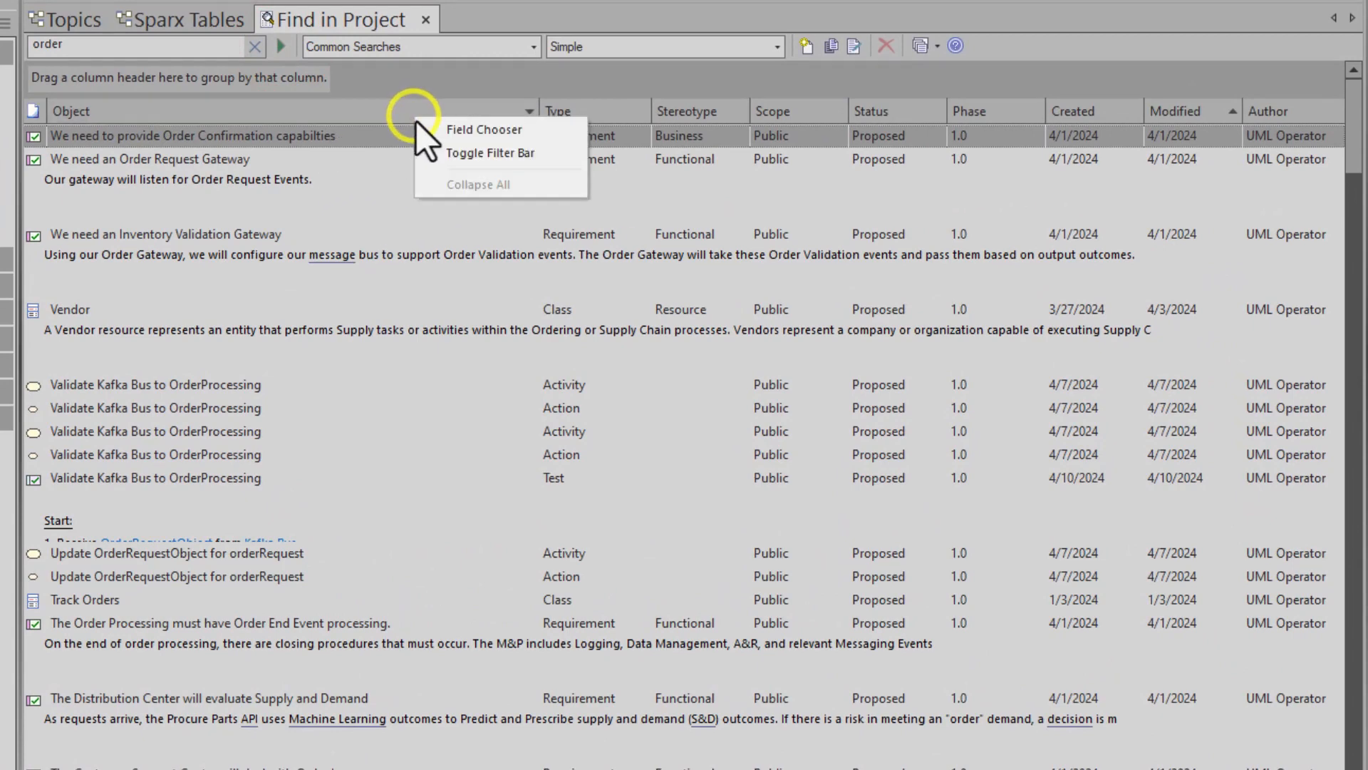
pyautogui.click(456, 150)
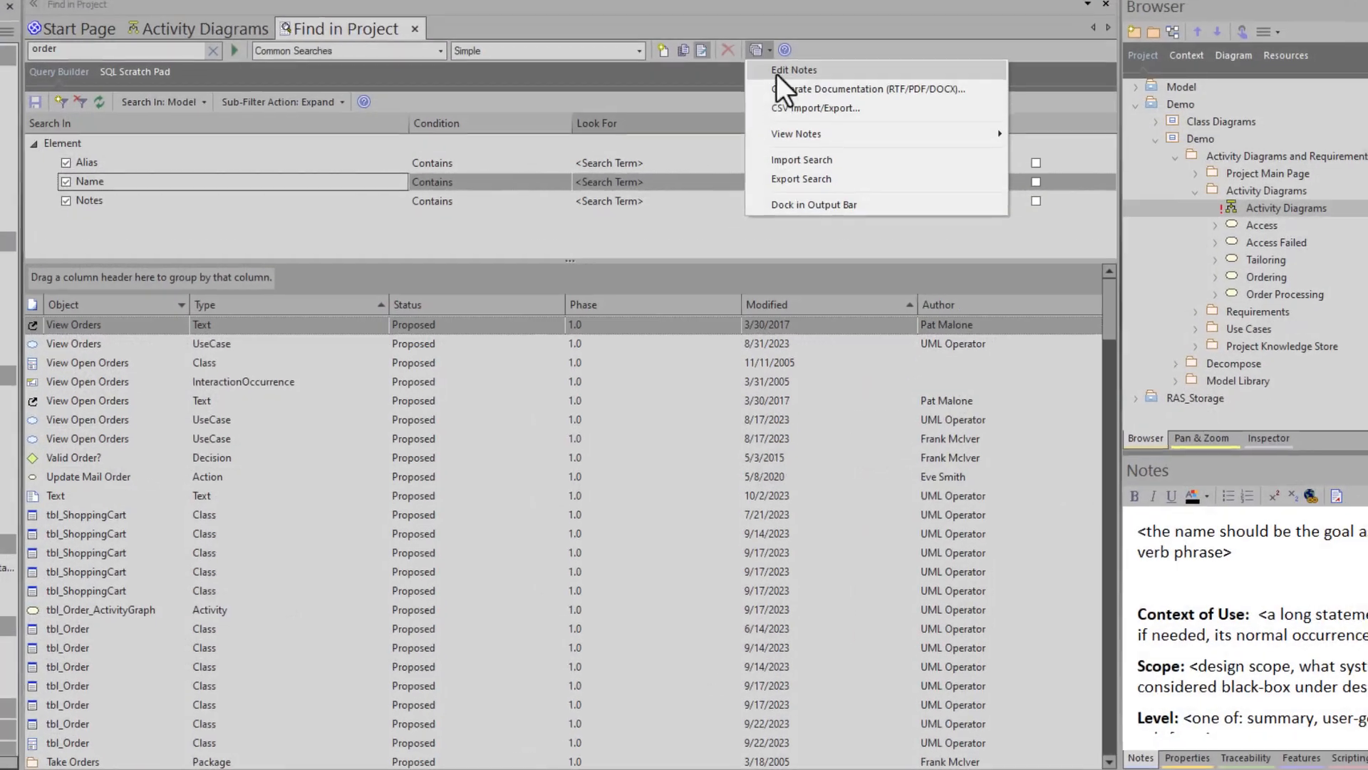
# Change how the element notes are shown beneath each search result, trying different notes display options.
pyautogui.click(1053, 150)
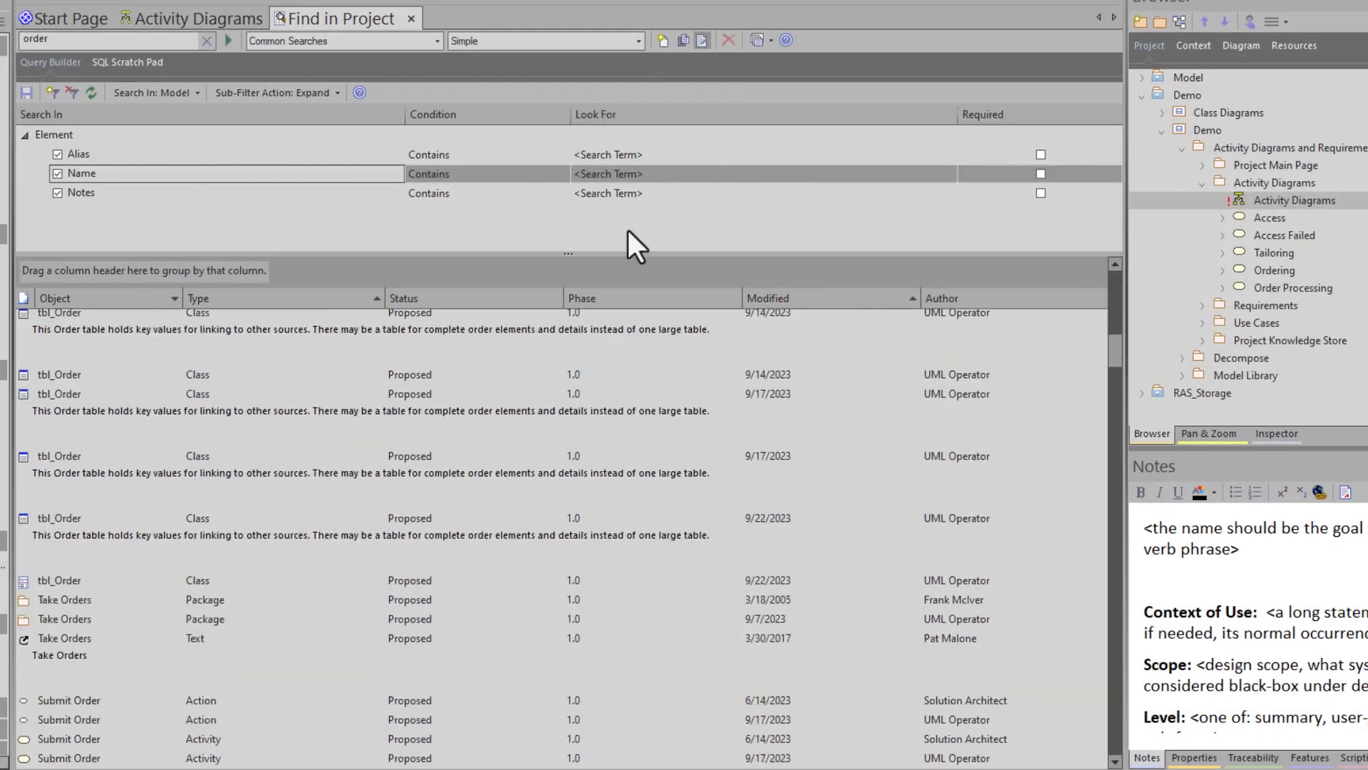
pyautogui.click(762, 40)
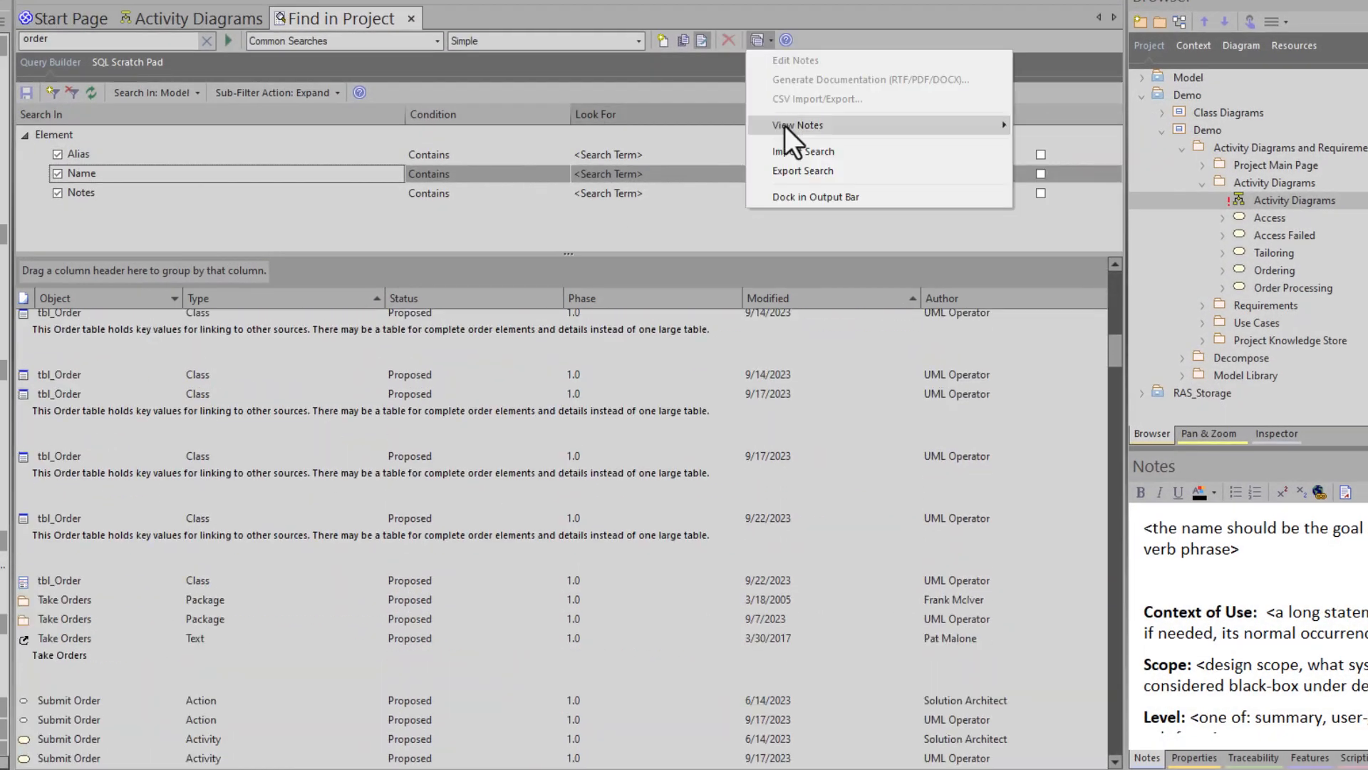
pyautogui.click(1040, 161)
pyautogui.click(770, 40)
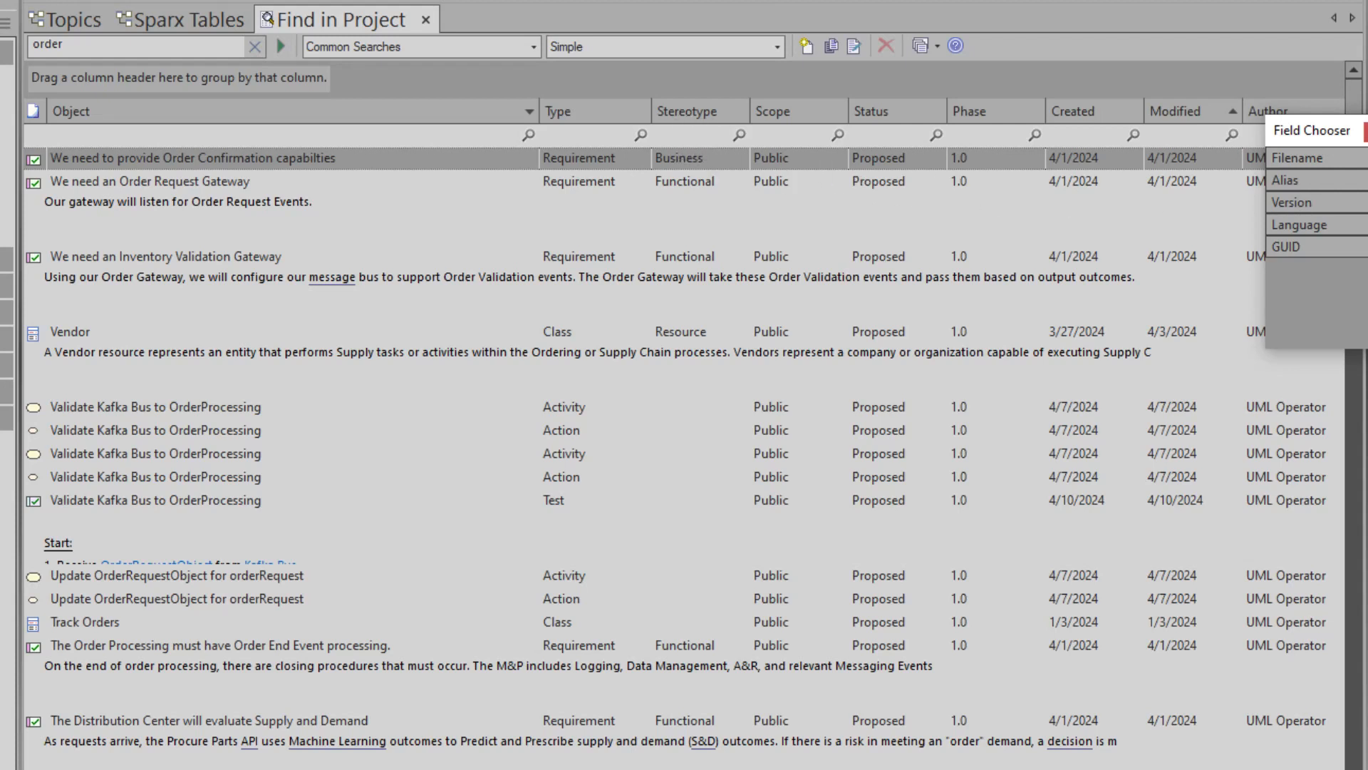
# Close the field chooser, remove the Stereotype column from the search results and group them by Type.
pyautogui.click(1364, 131)
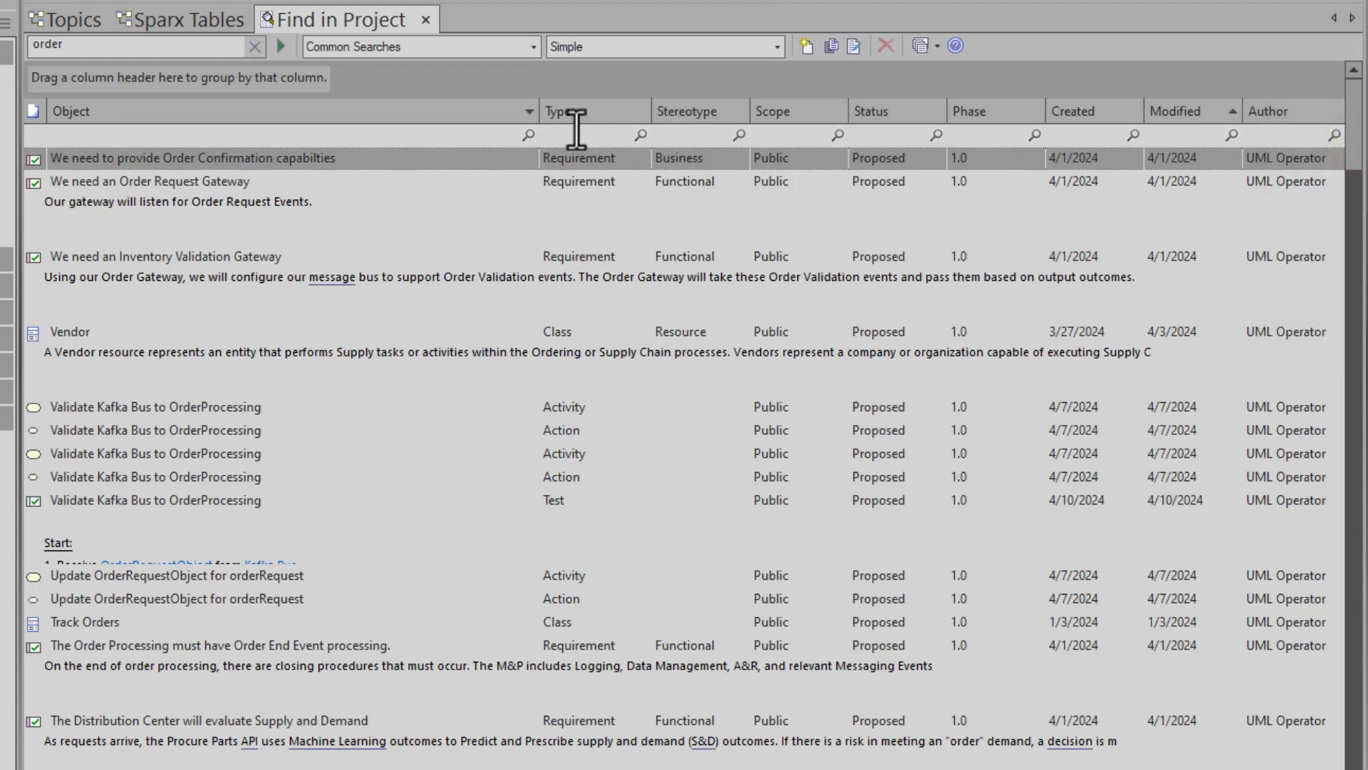
pyautogui.moveTo(699, 110); pyautogui.dragTo(785, 290)
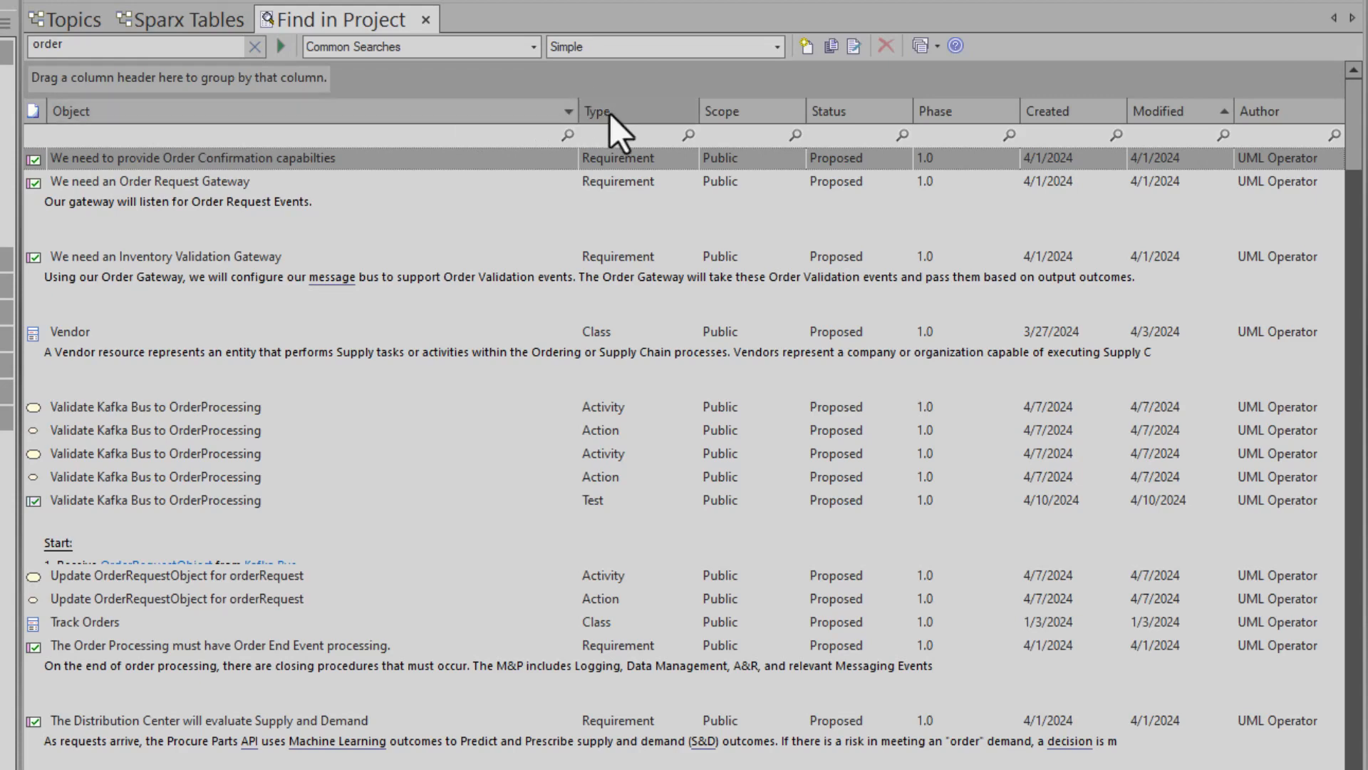
pyautogui.moveTo(610, 113); pyautogui.dragTo(270, 92)
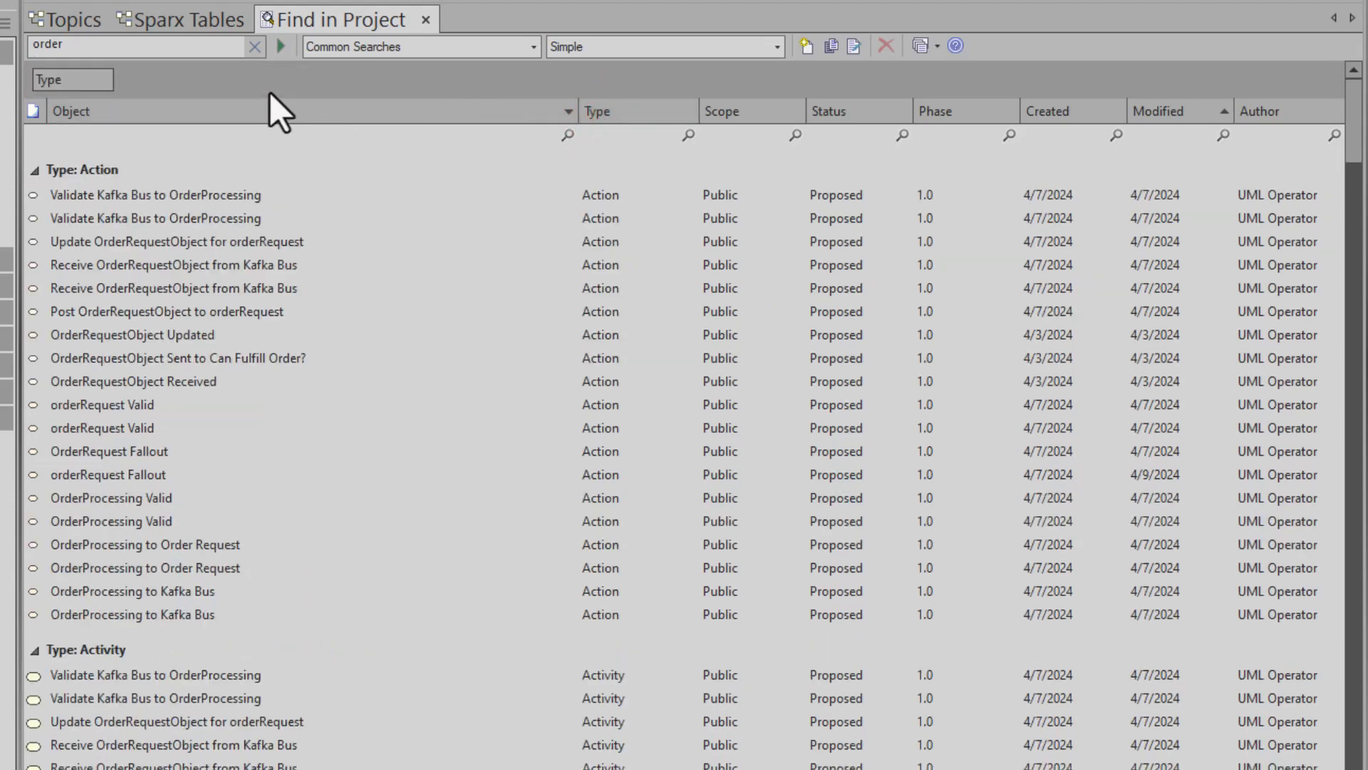
pyautogui.scroll(-7, 272, 244)
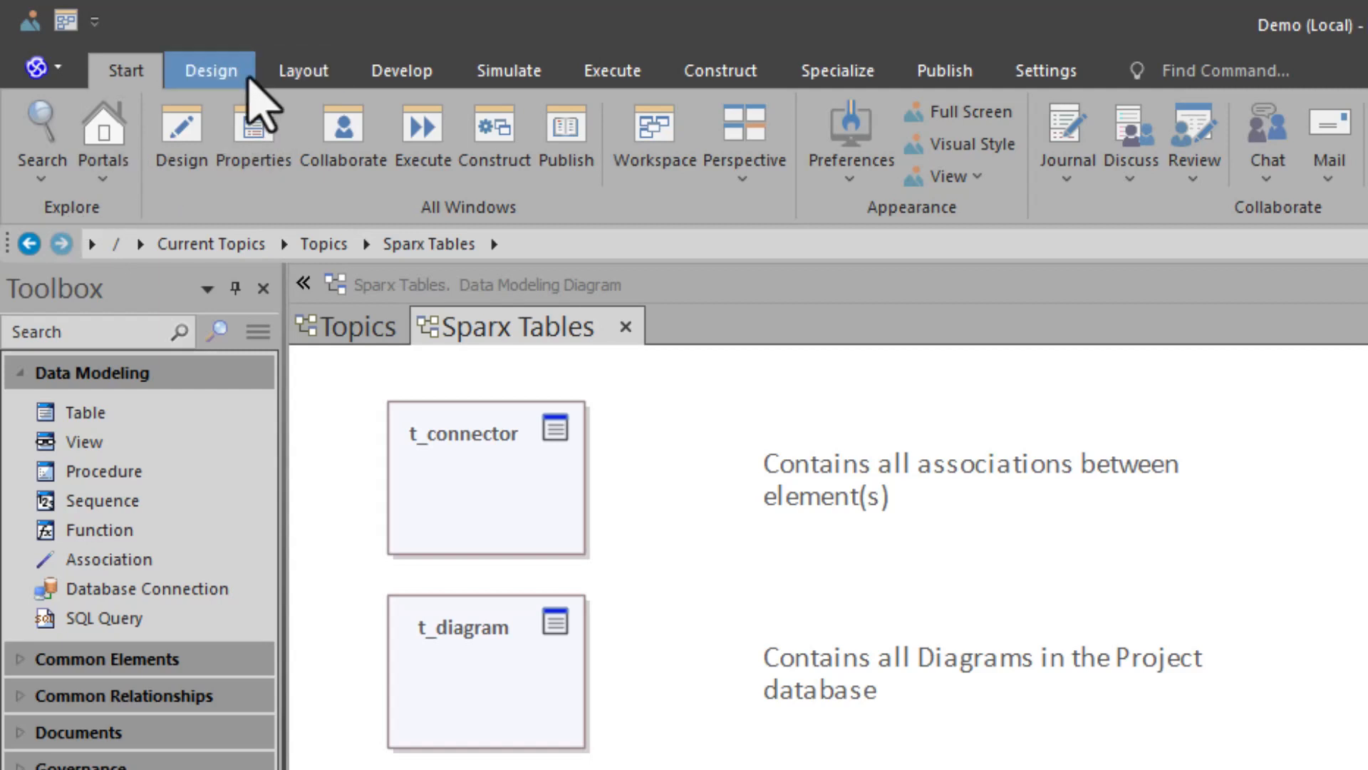
pyautogui.click(209, 72)
pyautogui.click(280, 72)
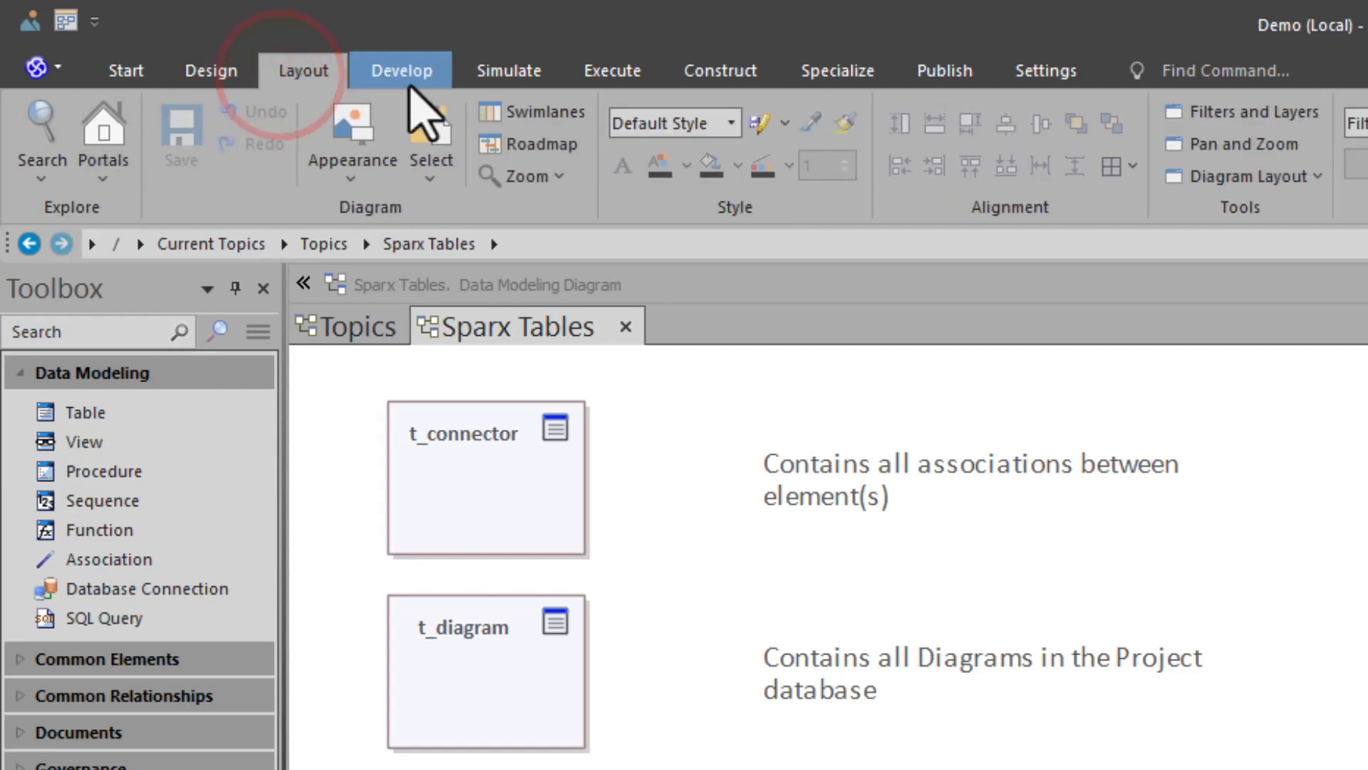
pyautogui.click(476, 75)
pyautogui.click(713, 73)
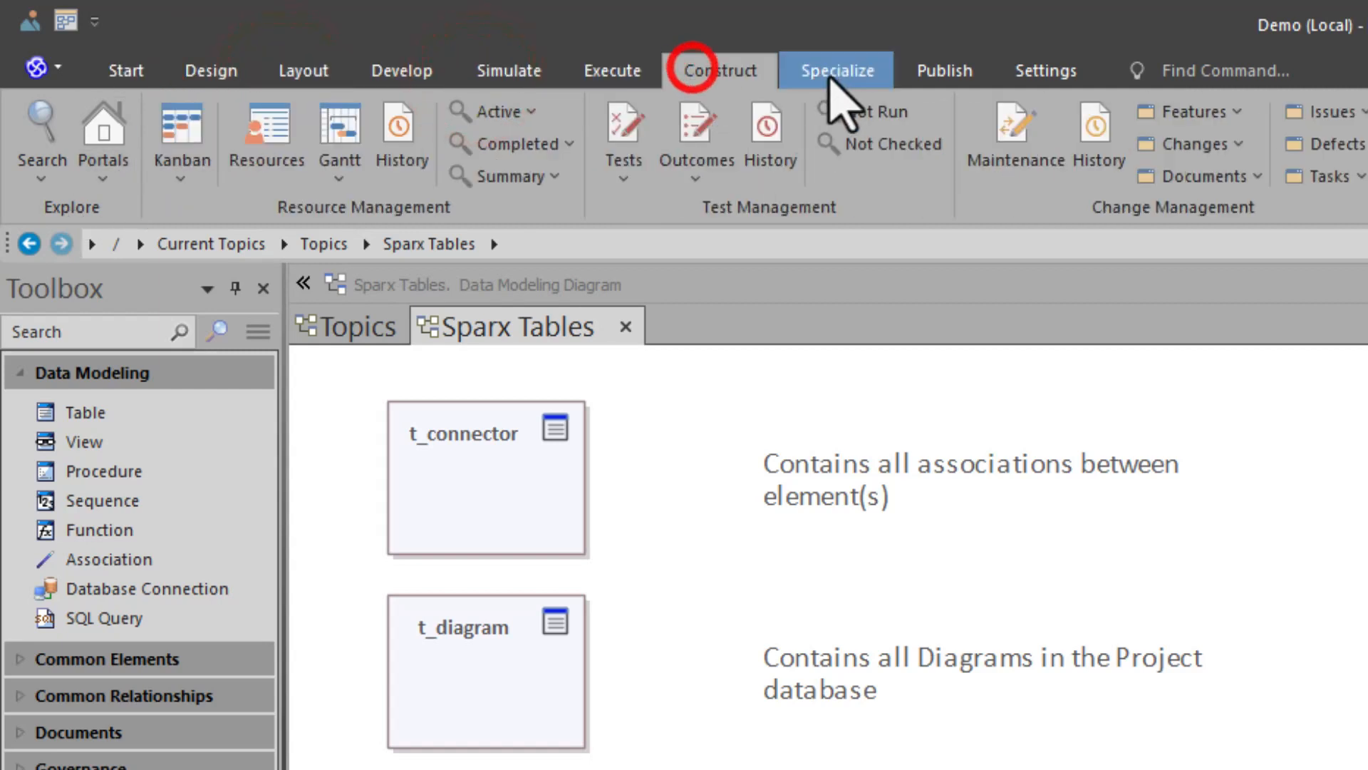
pyautogui.click(836, 71)
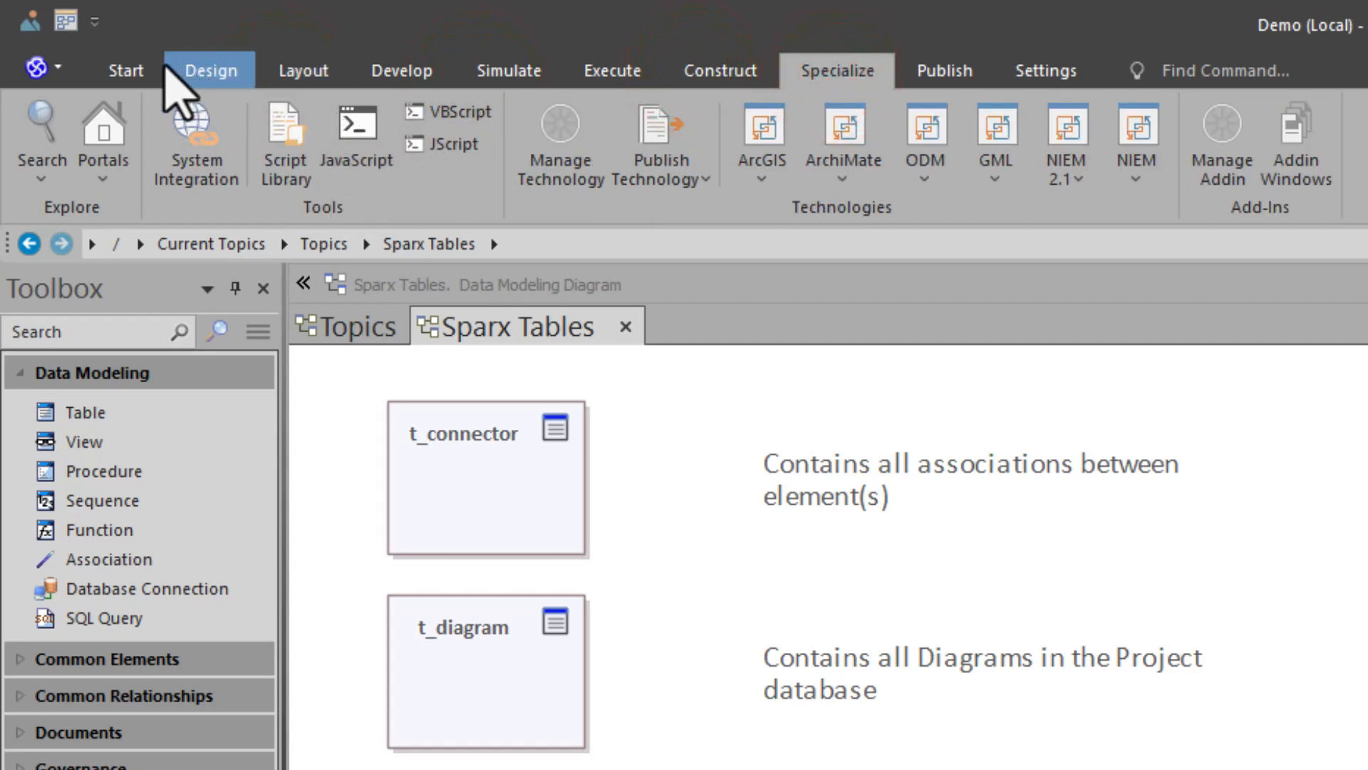
# Open a new model search from the Sparx Tables diagram.
pyautogui.click(134, 69)
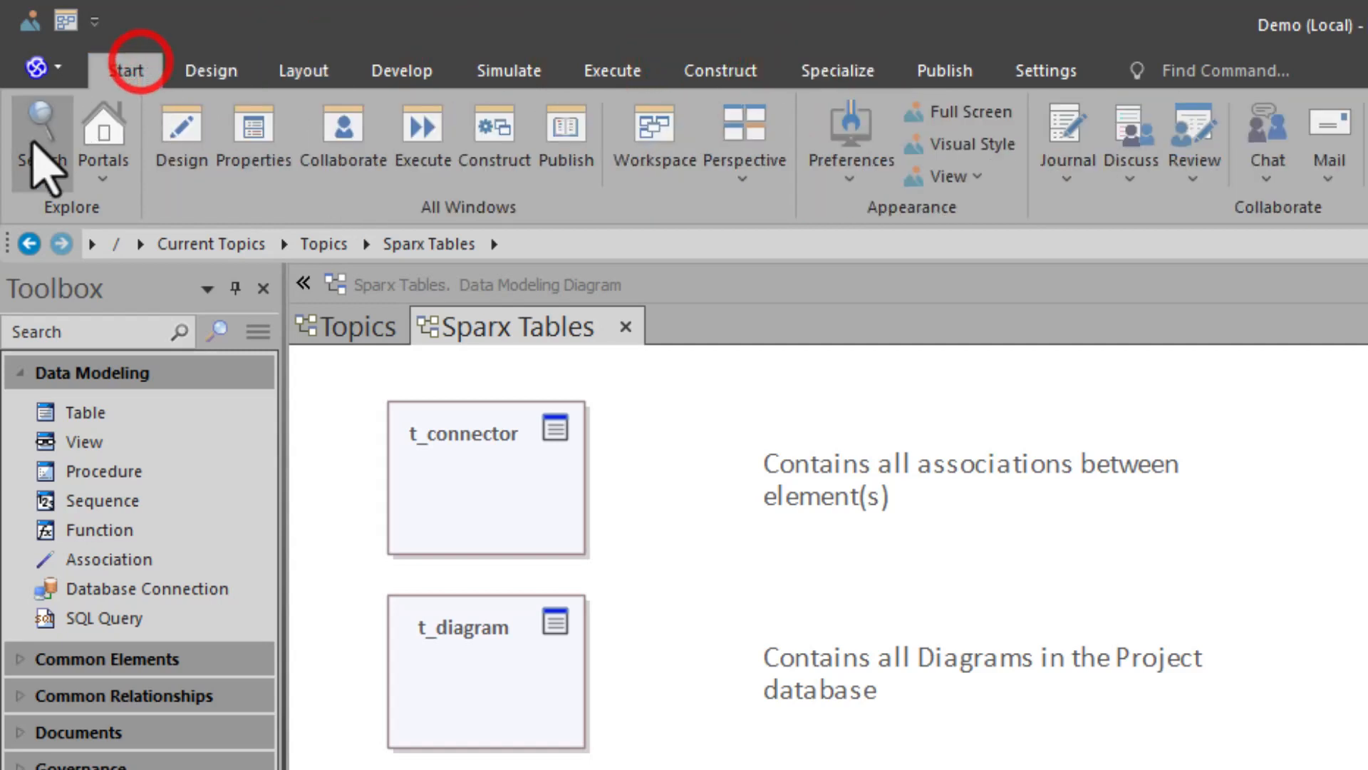
pyautogui.click(37, 179)
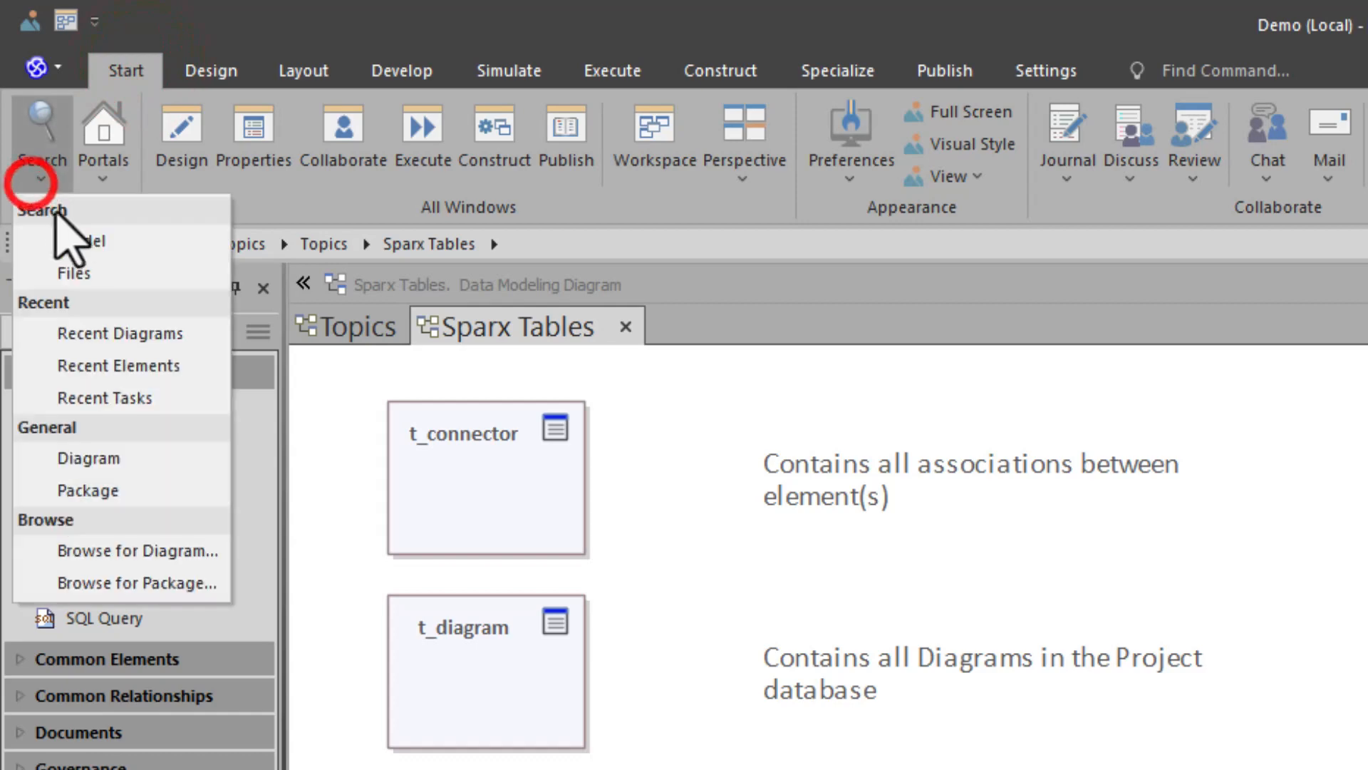
pyautogui.click(63, 235)
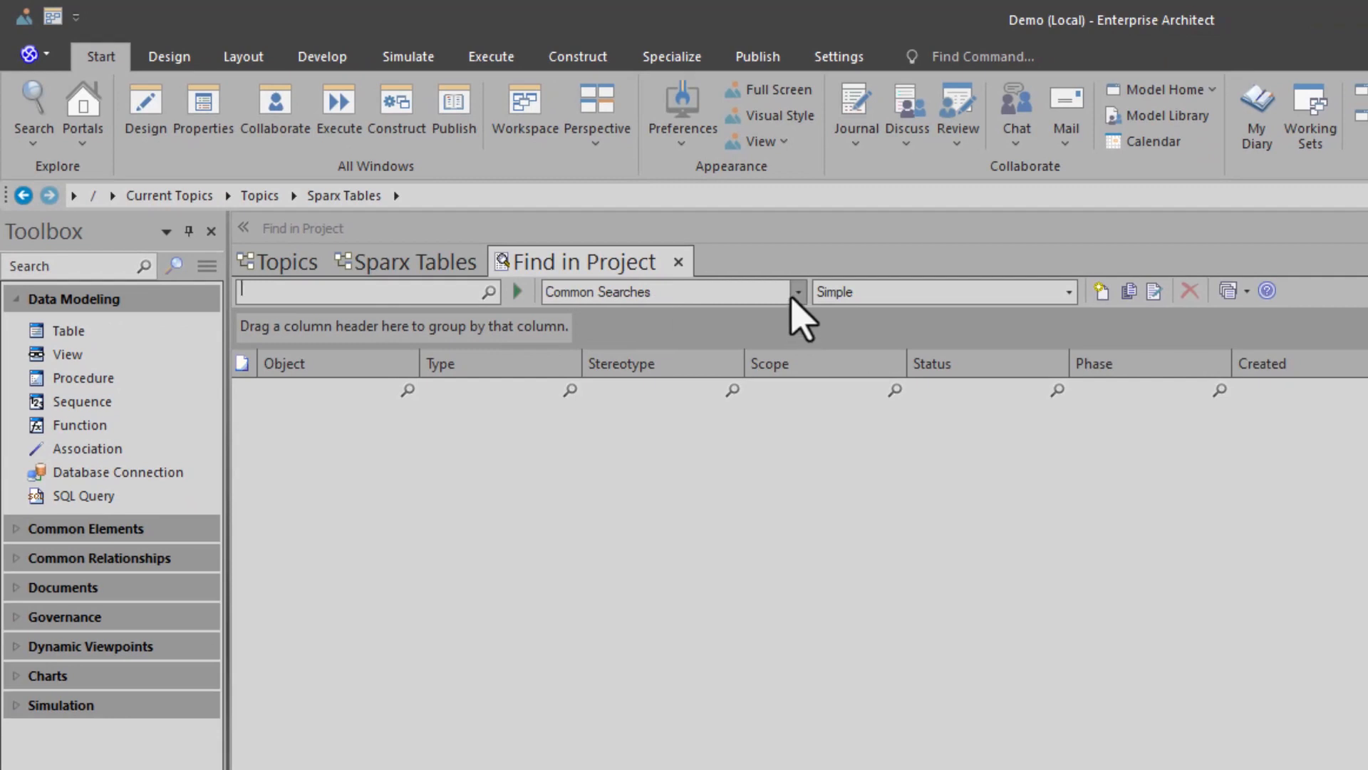
# Close the Find in Project view and open it again from the Sparx Tables diagram.
pyautogui.click(795, 292)
pyautogui.click(794, 293)
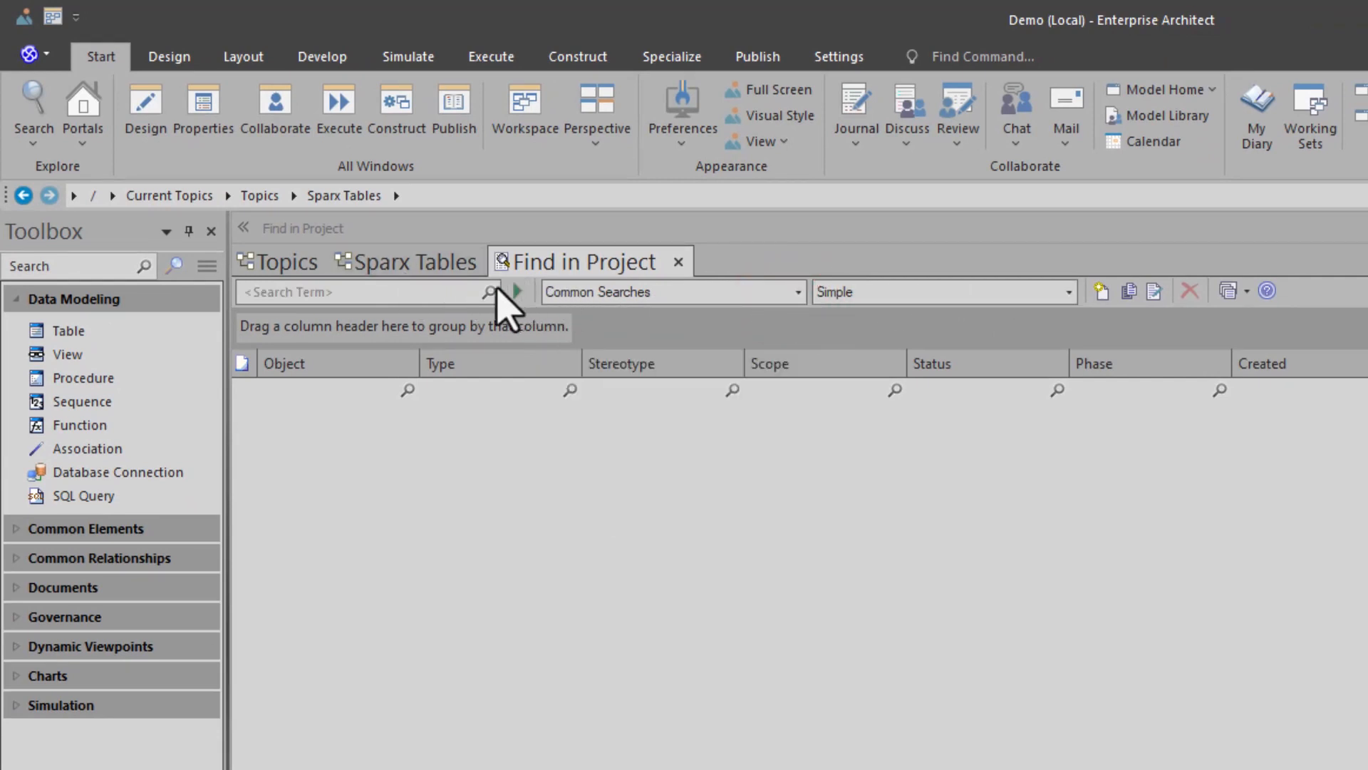
pyautogui.click(677, 263)
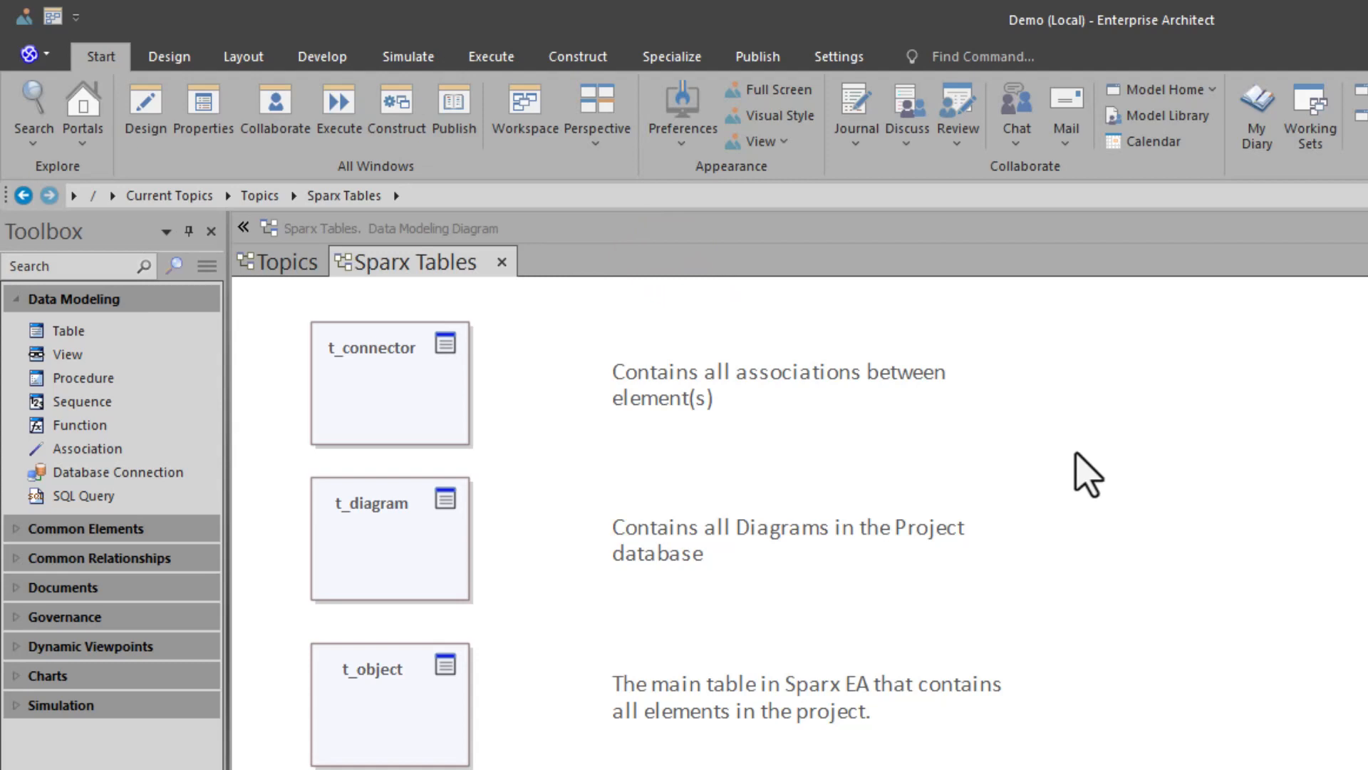
pyautogui.hotkey('ctrl', 'f')
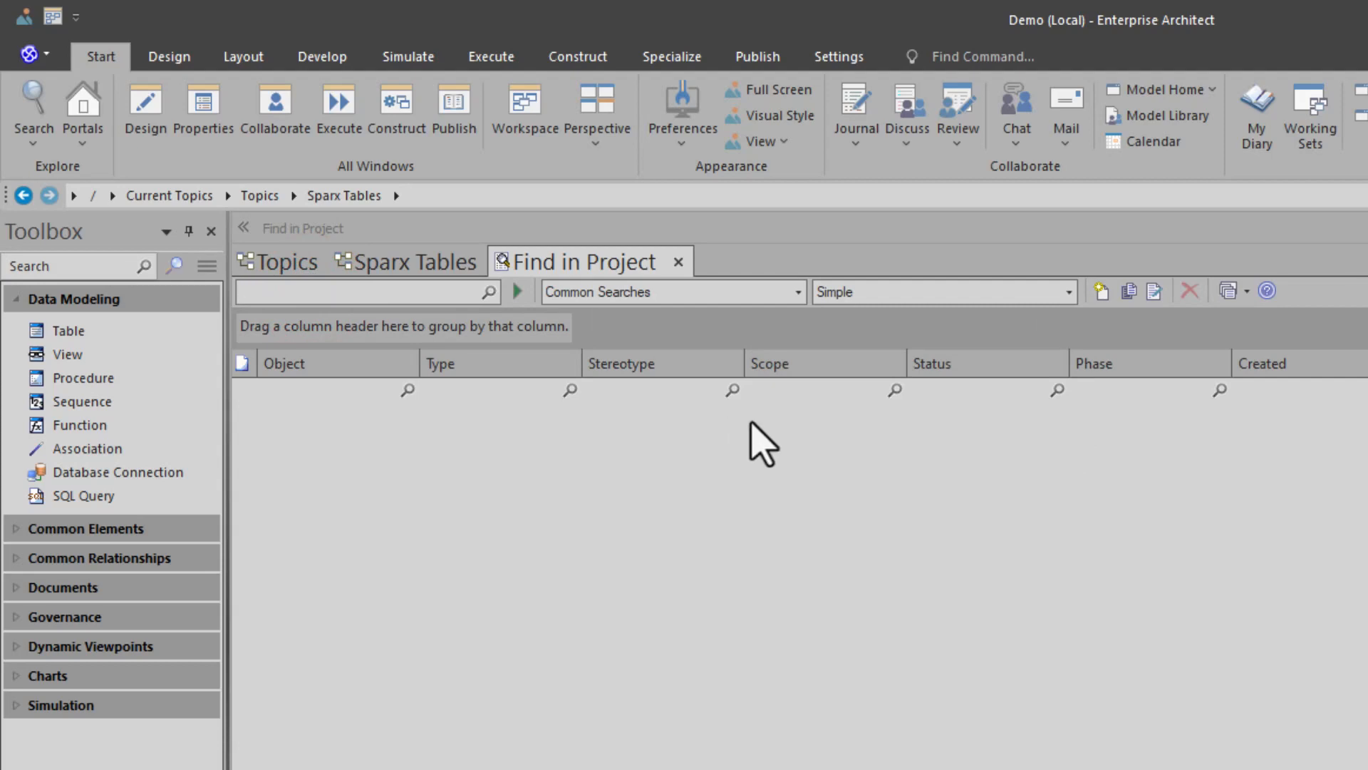
# Look through the available search categories and the predefined searches in the Common Searches category.
pyautogui.click(386, 293)
pyautogui.click(799, 292)
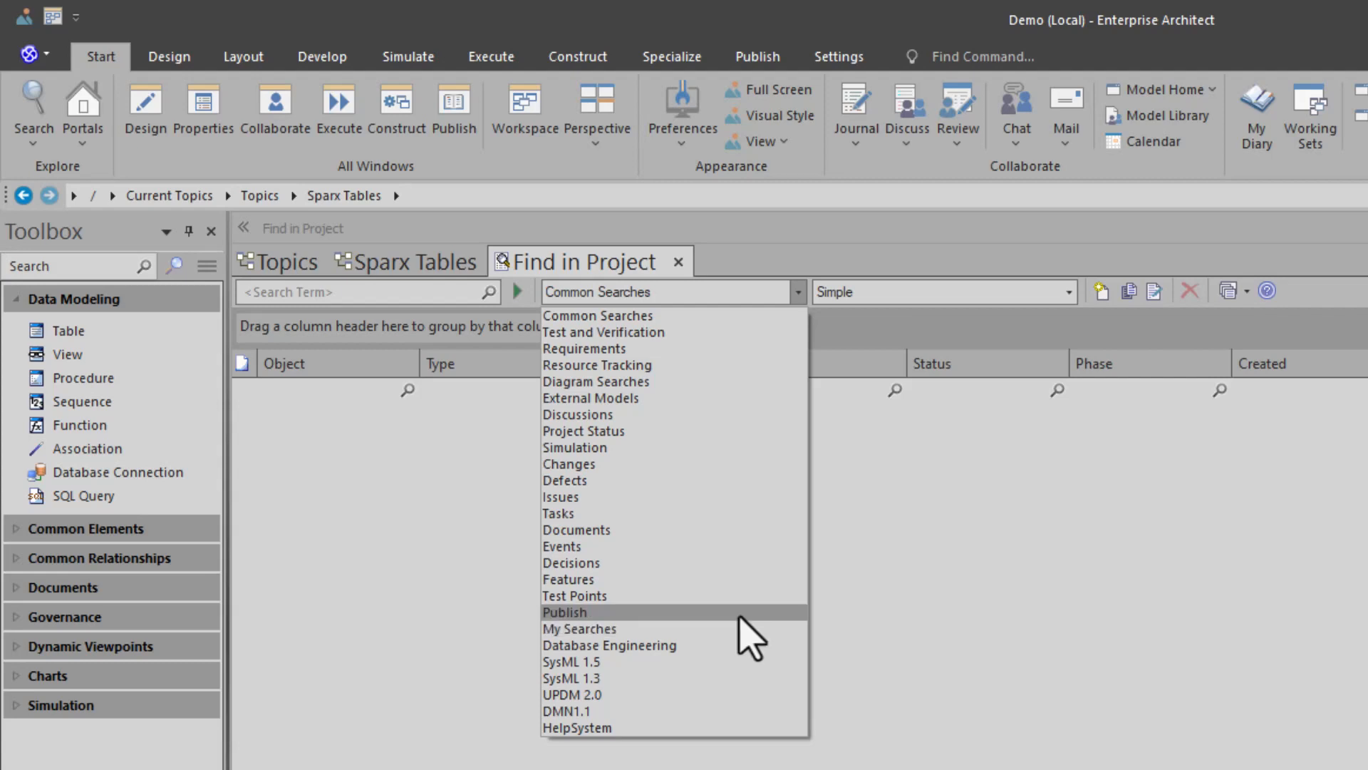
pyautogui.click(914, 278)
pyautogui.click(1069, 291)
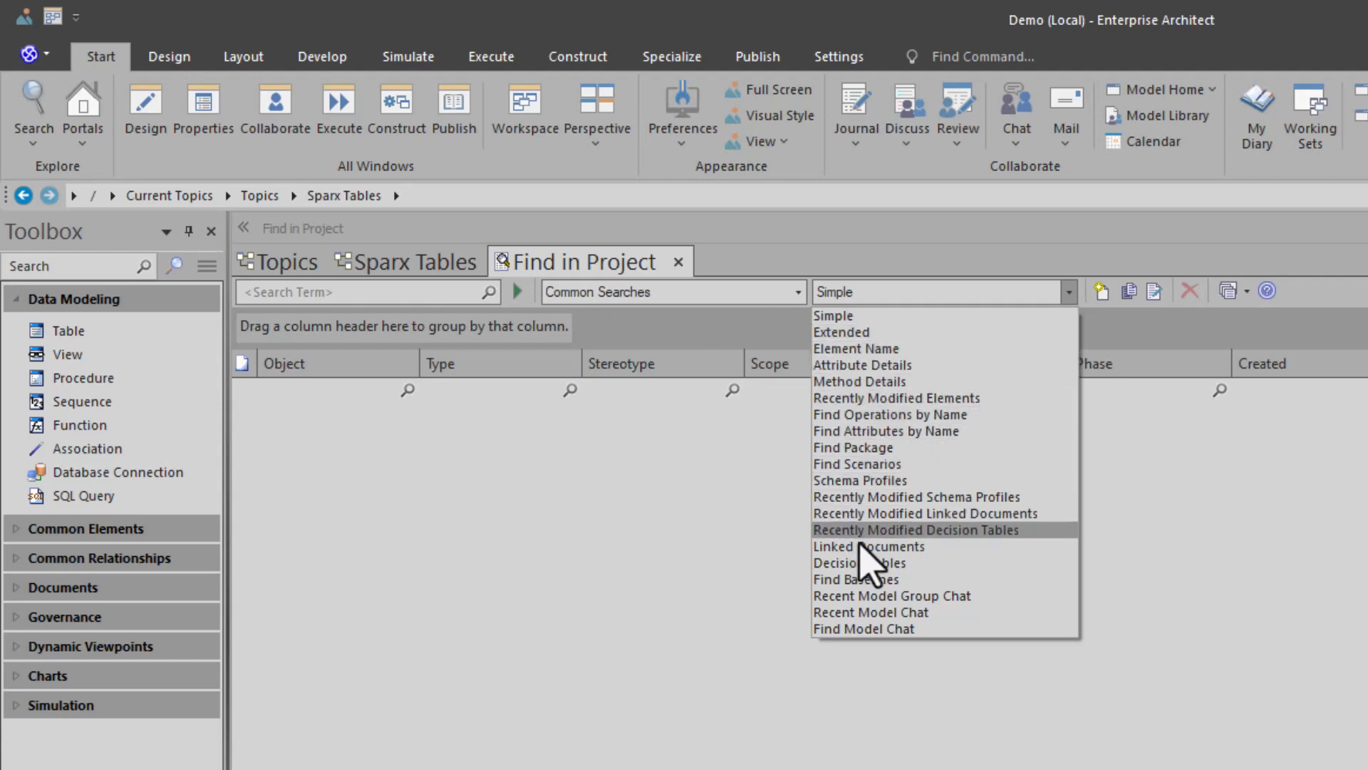
pyautogui.click(1067, 289)
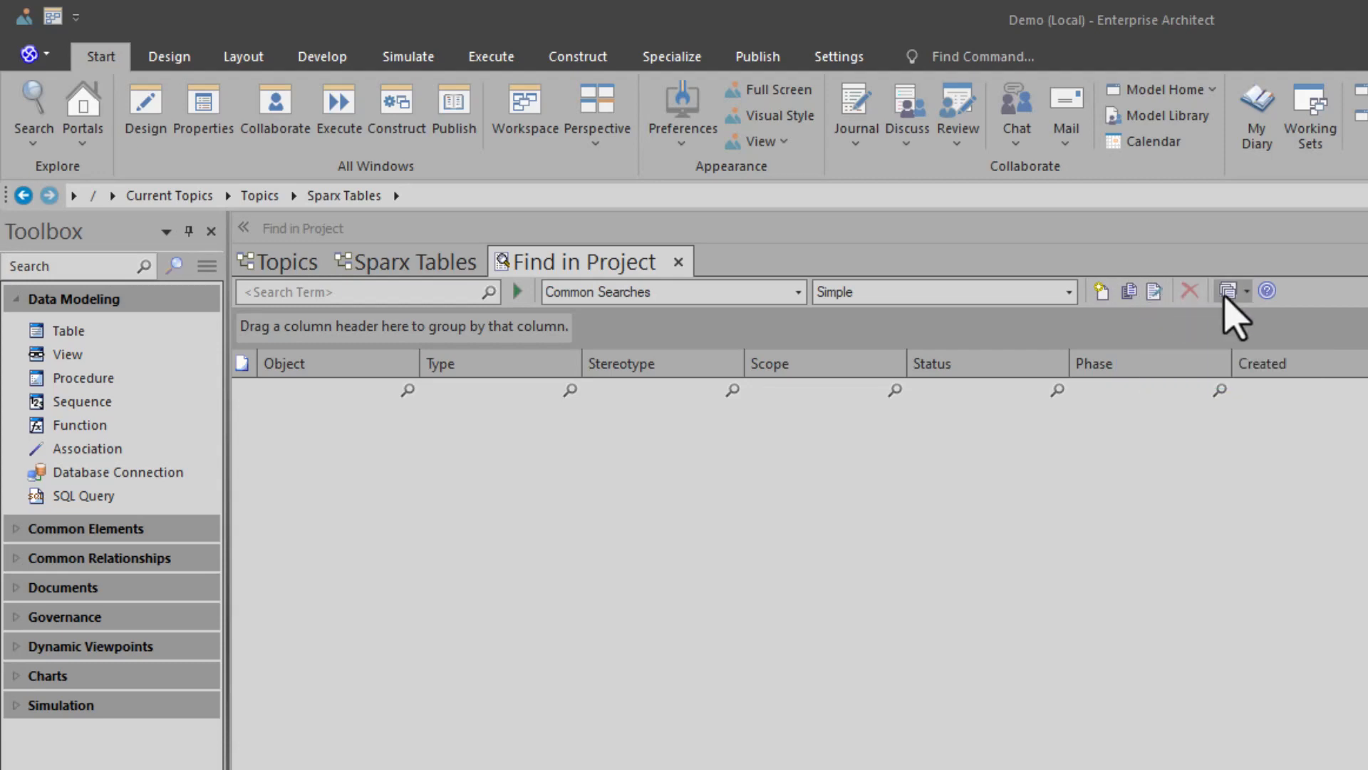
# View the editor types offered for a new search and its help, and close the dialog without creating one.
pyautogui.click(1101, 292)
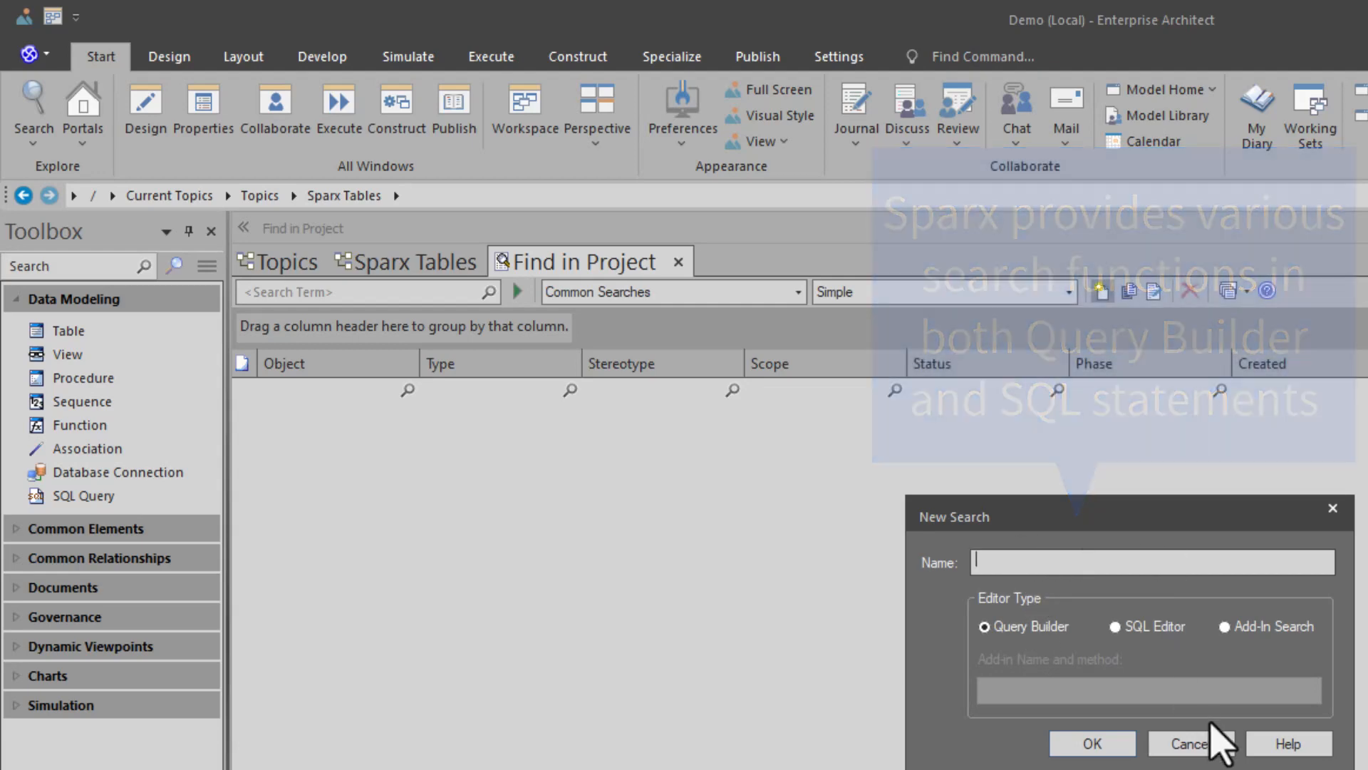
pyautogui.click(1288, 744)
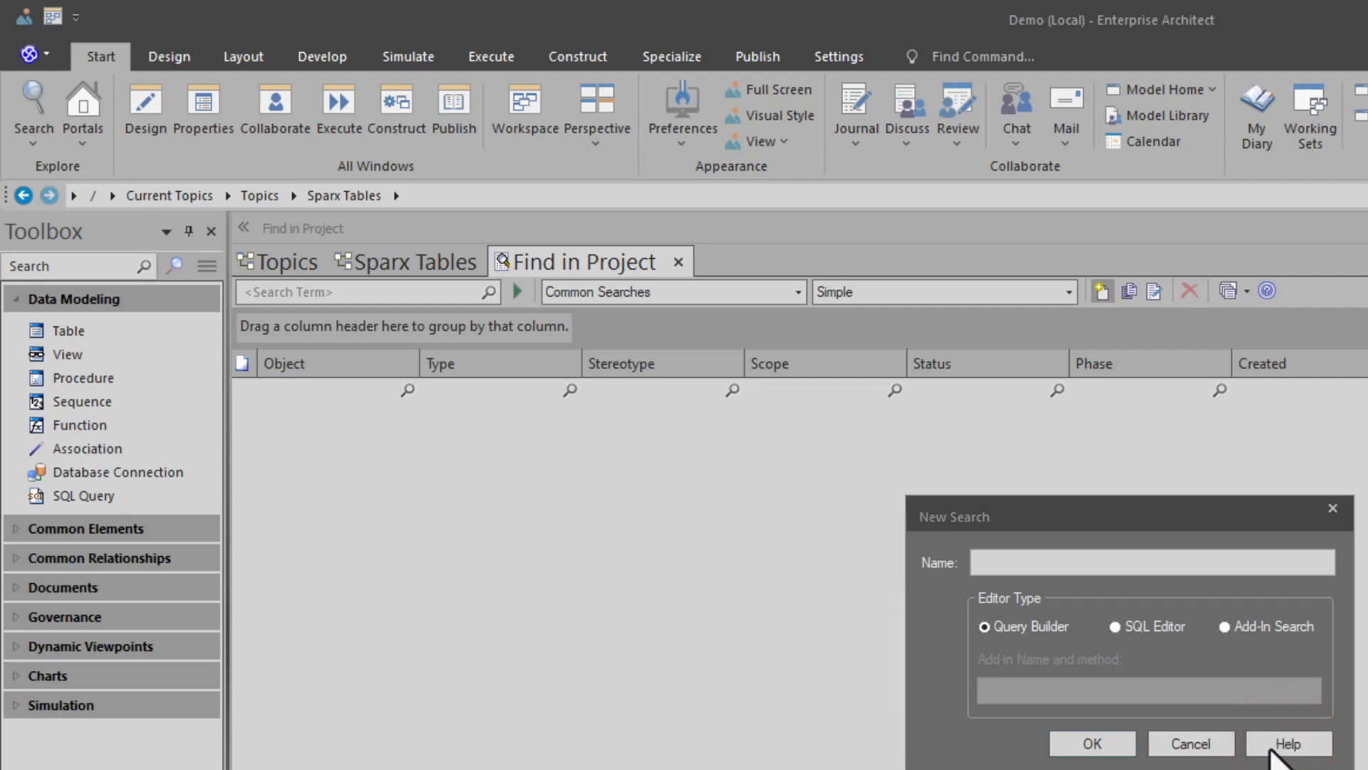
pyautogui.click(1191, 745)
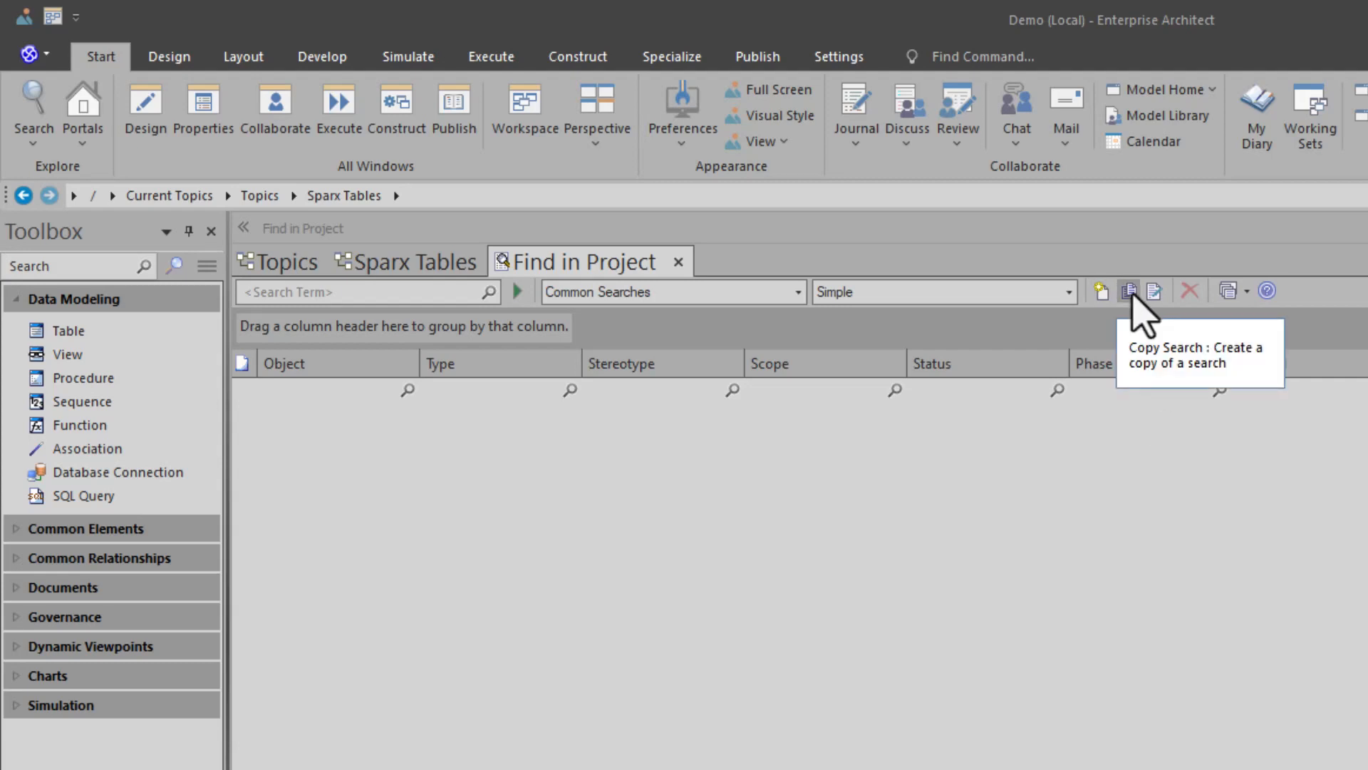
# Copy the Find Baselines common search as a new search named Current Baselines.
pyautogui.click(1069, 291)
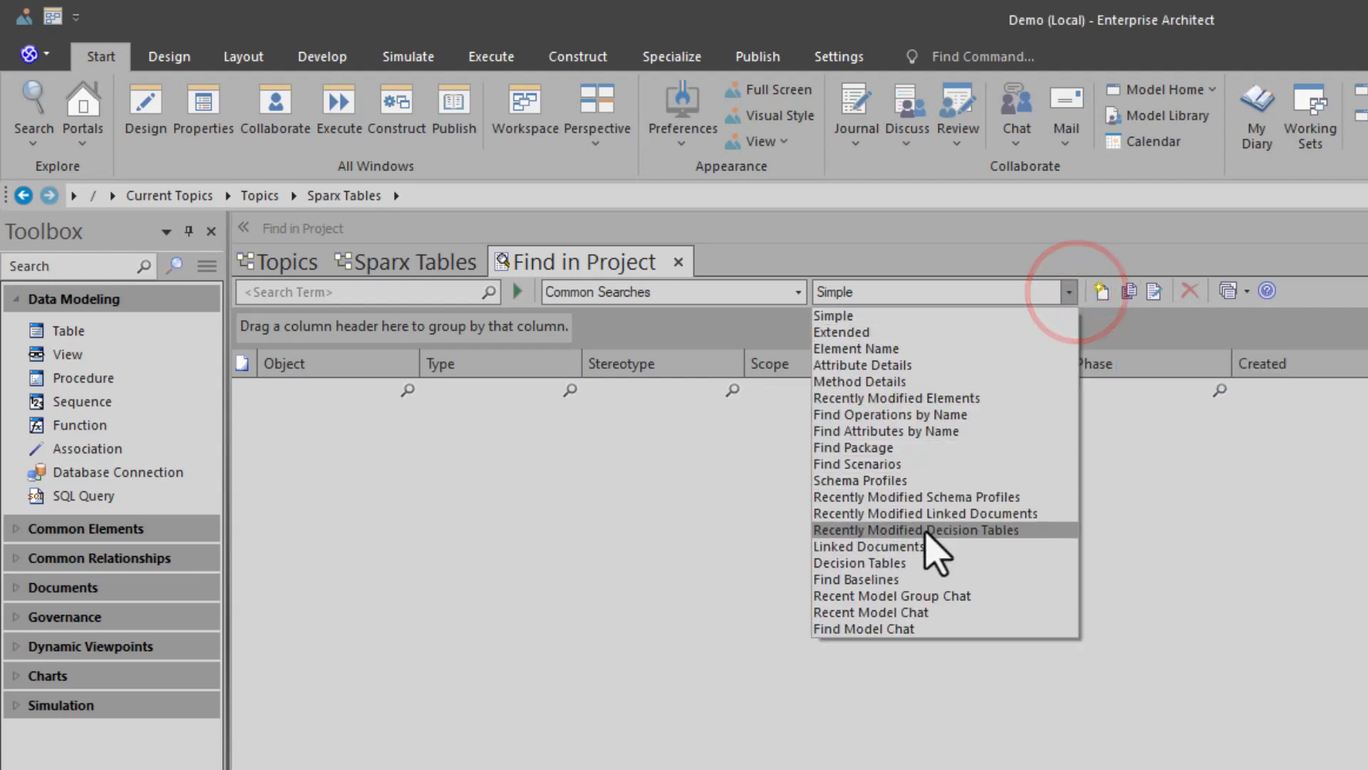
pyautogui.click(902, 579)
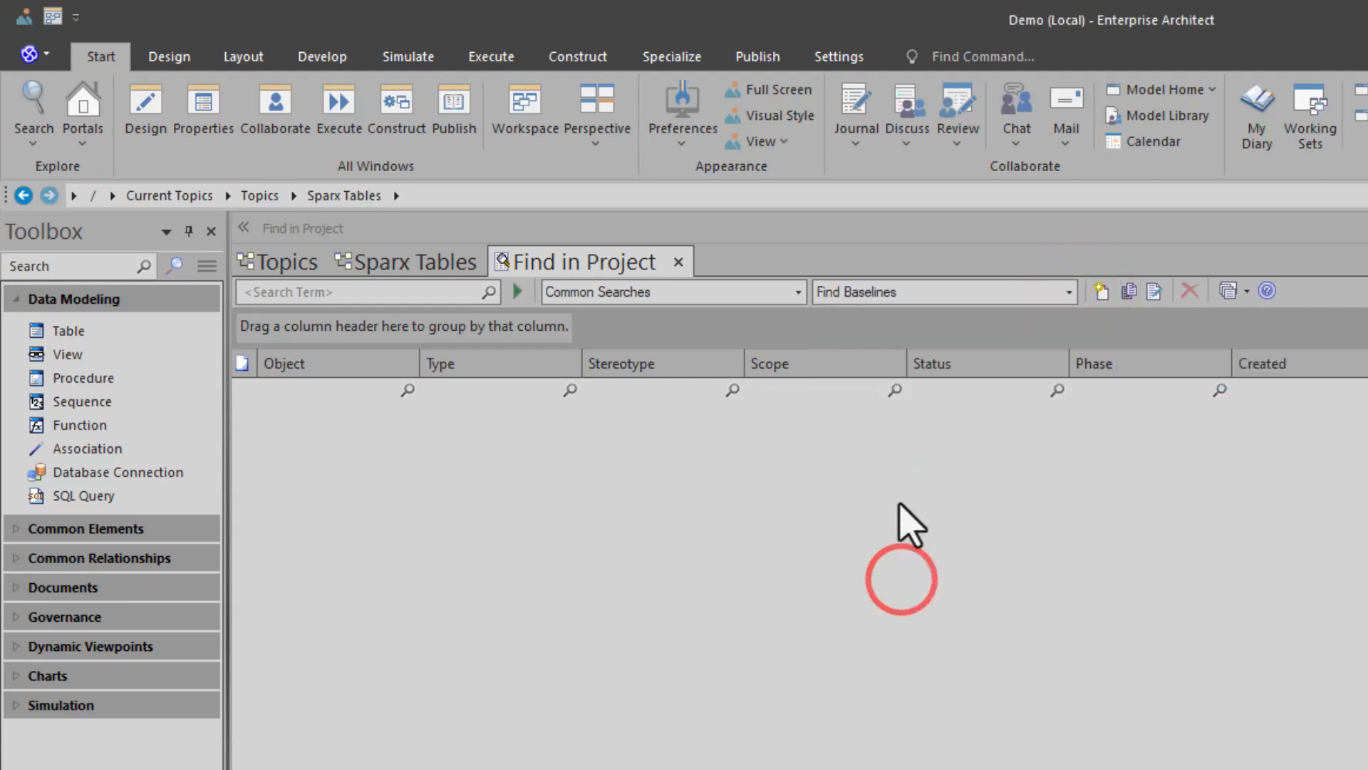
pyautogui.click(1130, 292)
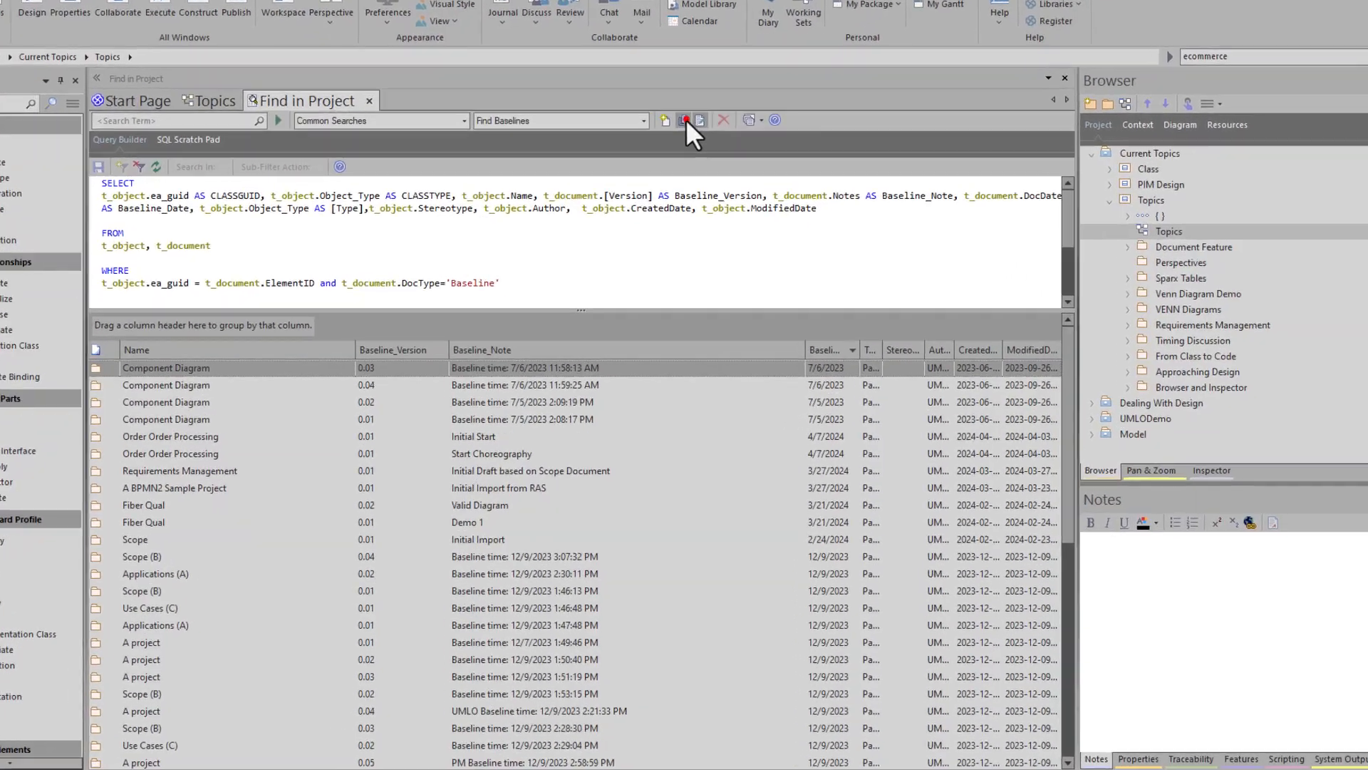
pyautogui.click(686, 119)
pyautogui.write('Current Baselines')
pyautogui.click(474, 489)
# Add the condition "and t_object.ModifiedDate >= #Now - <Search Term>#" to the Current Baselines search in My Searches and run it.
pyautogui.click(310, 50)
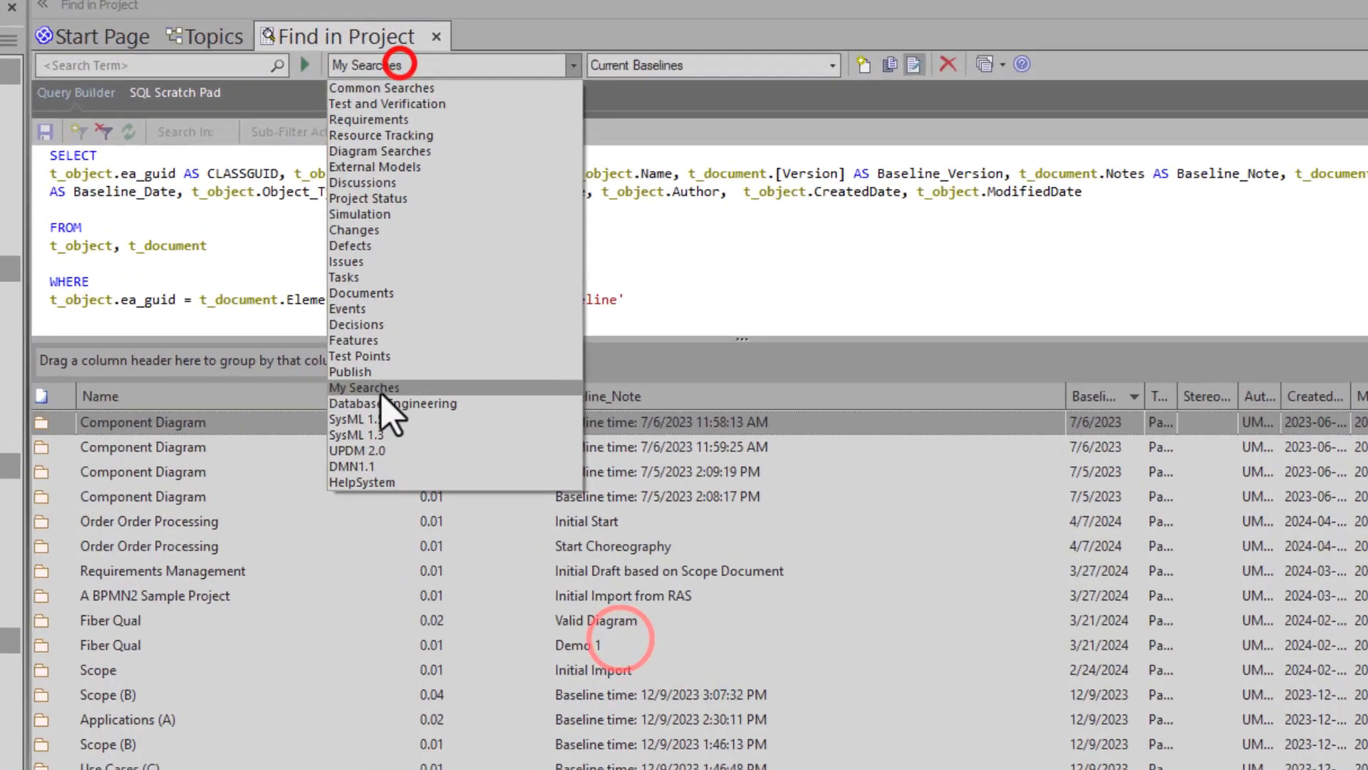
pyautogui.click(293, 297)
pyautogui.click(632, 49)
pyautogui.click(515, 79)
pyautogui.click(494, 231)
pyautogui.hotkey('ctrl', 'v')
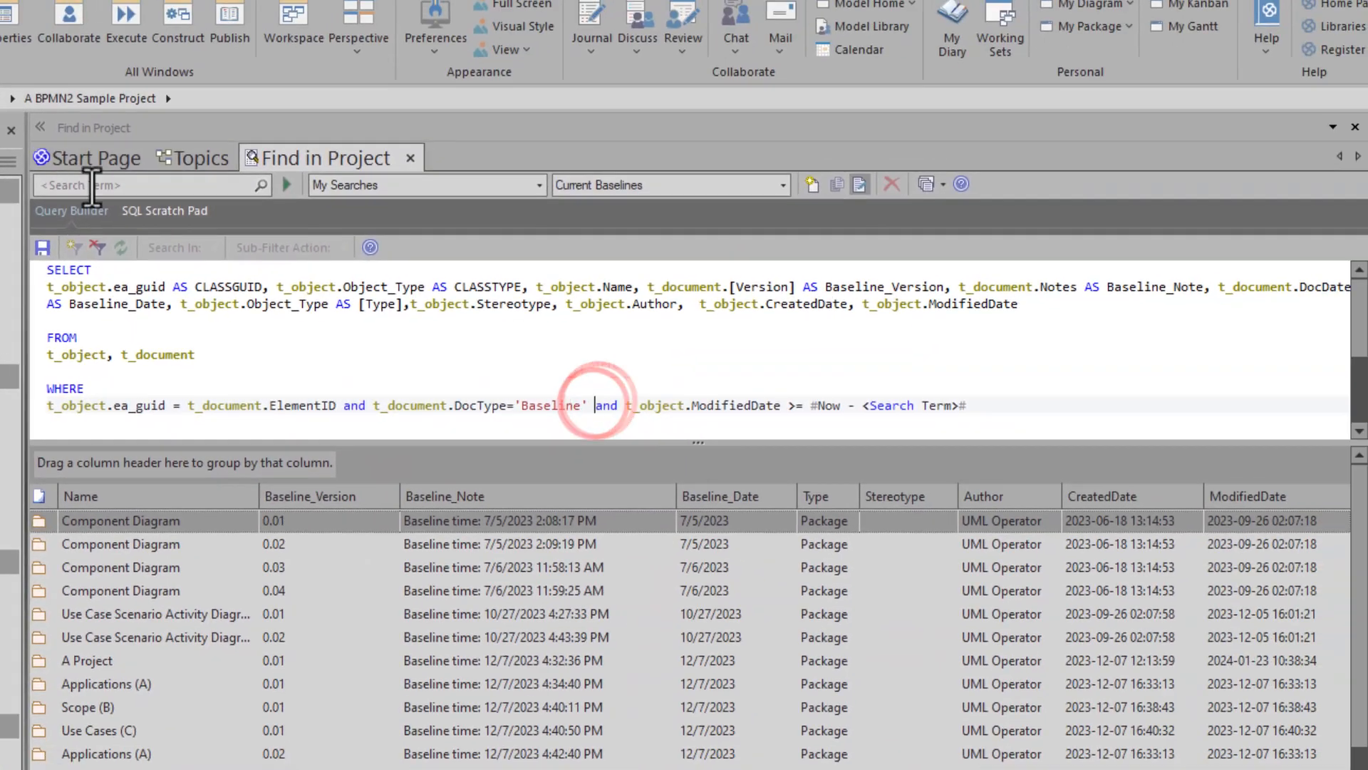
pyautogui.click(91, 185)
pyautogui.click(286, 185)
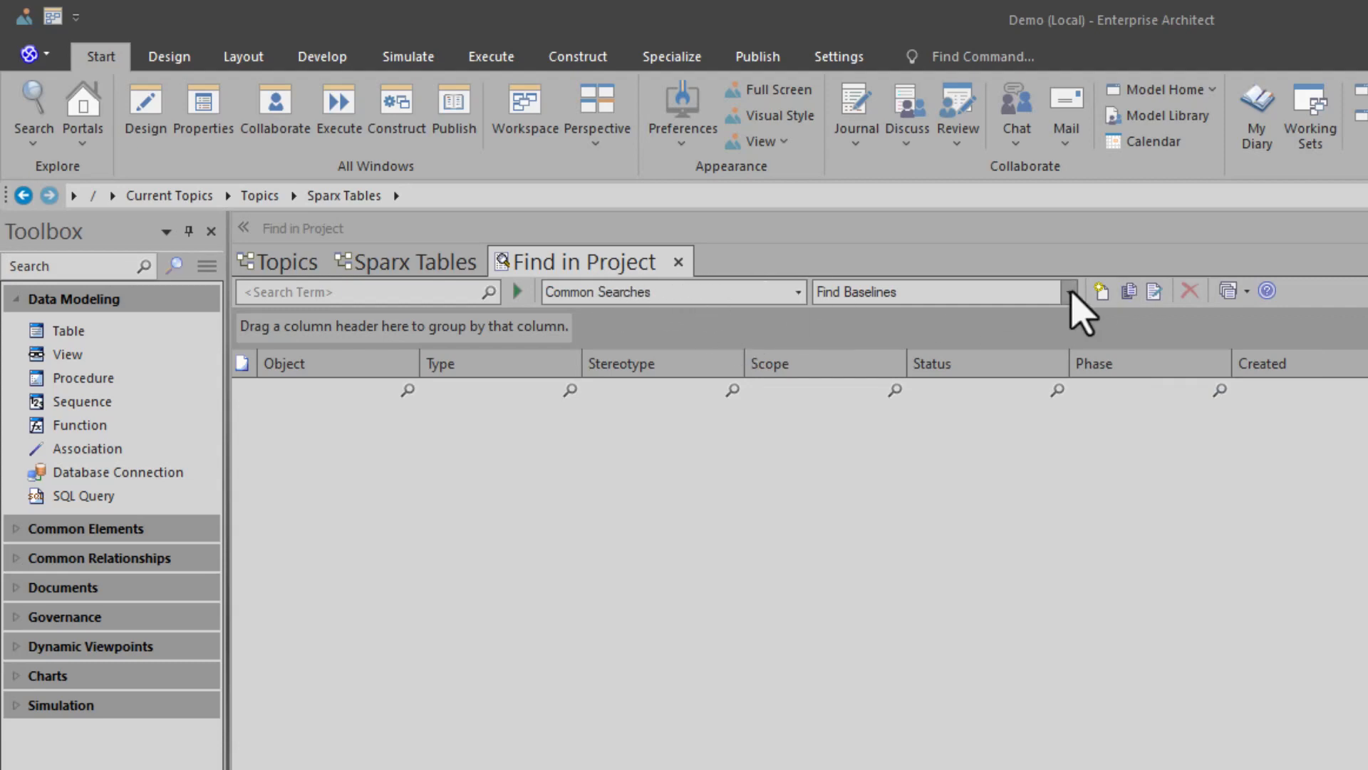
# Show the search editor for the Find Baselines common search and examine its SQL statement.
pyautogui.click(1156, 292)
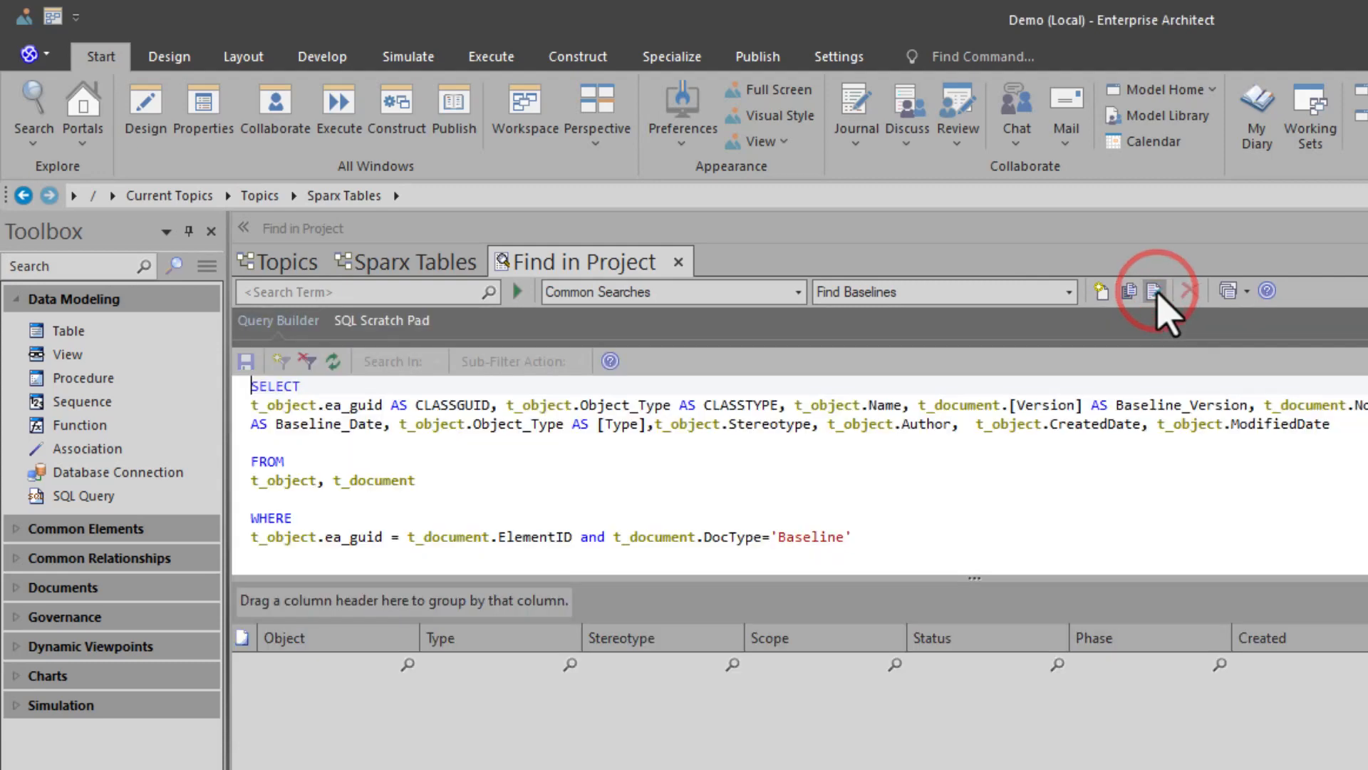
pyautogui.scroll(-3, 499, 431)
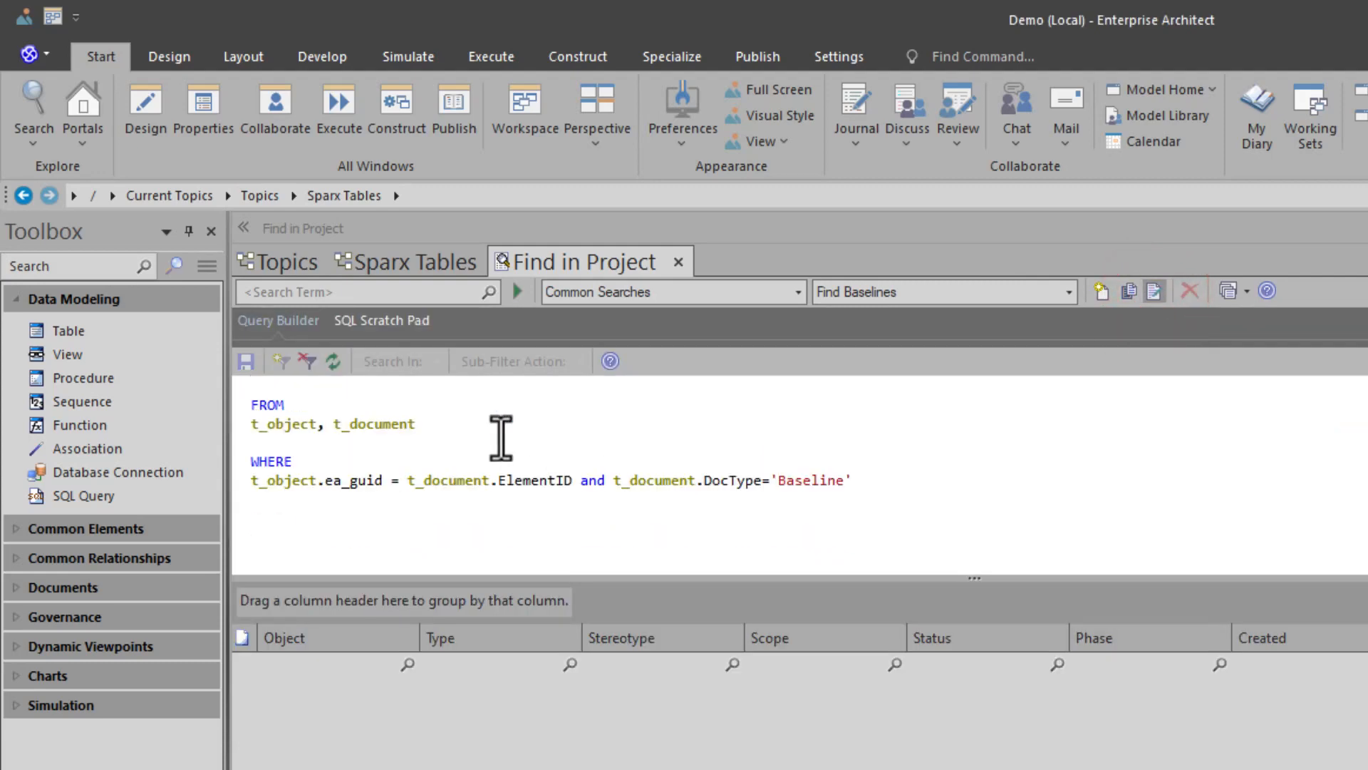
pyautogui.scroll(3, 503, 437)
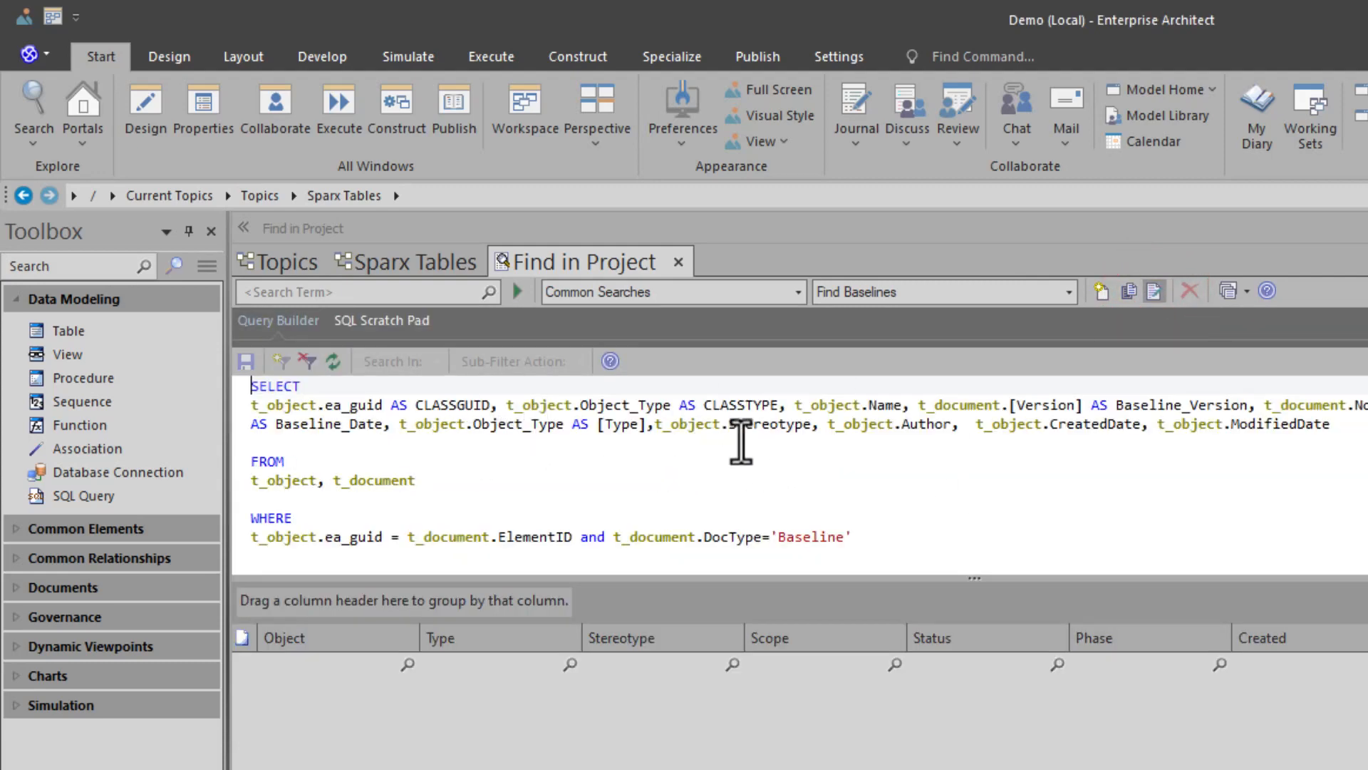
pyautogui.moveTo(390, 405); pyautogui.dragTo(850, 536)
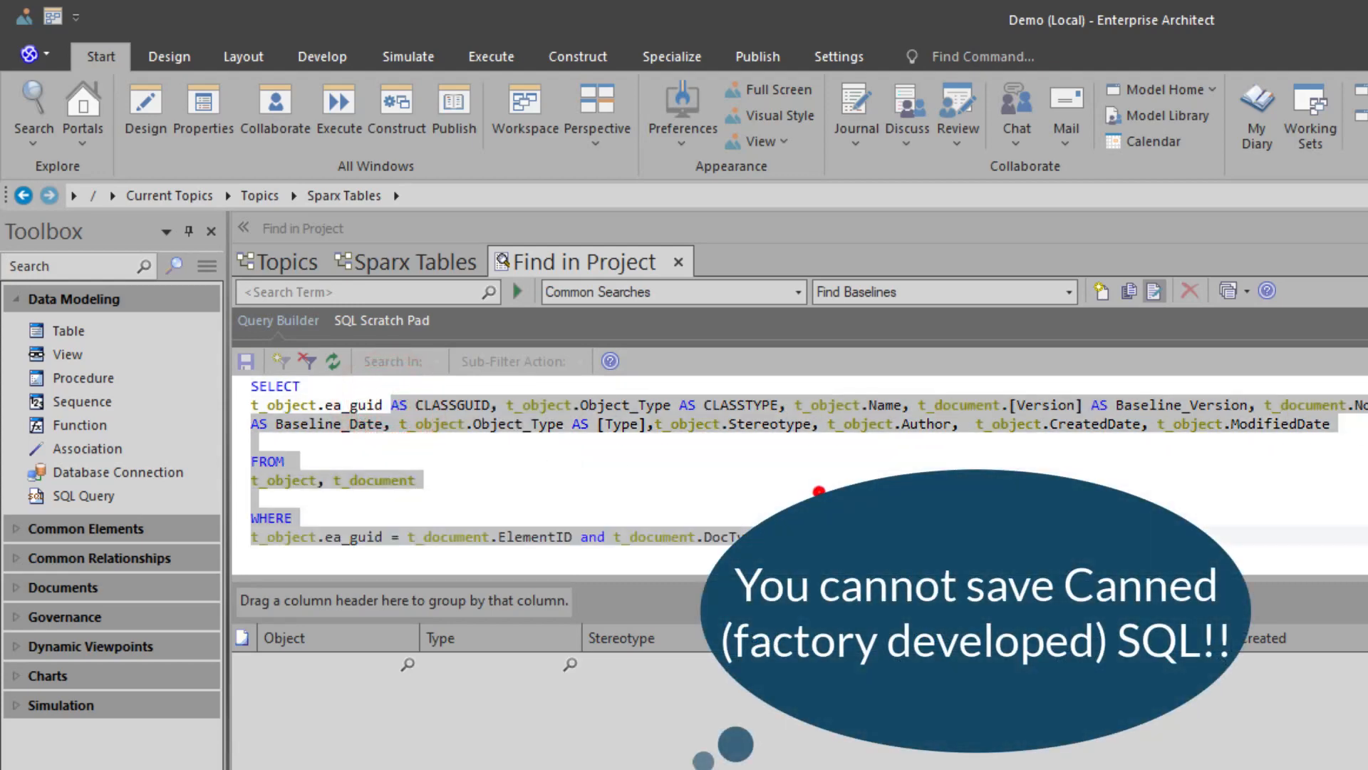
pyautogui.click(819, 491)
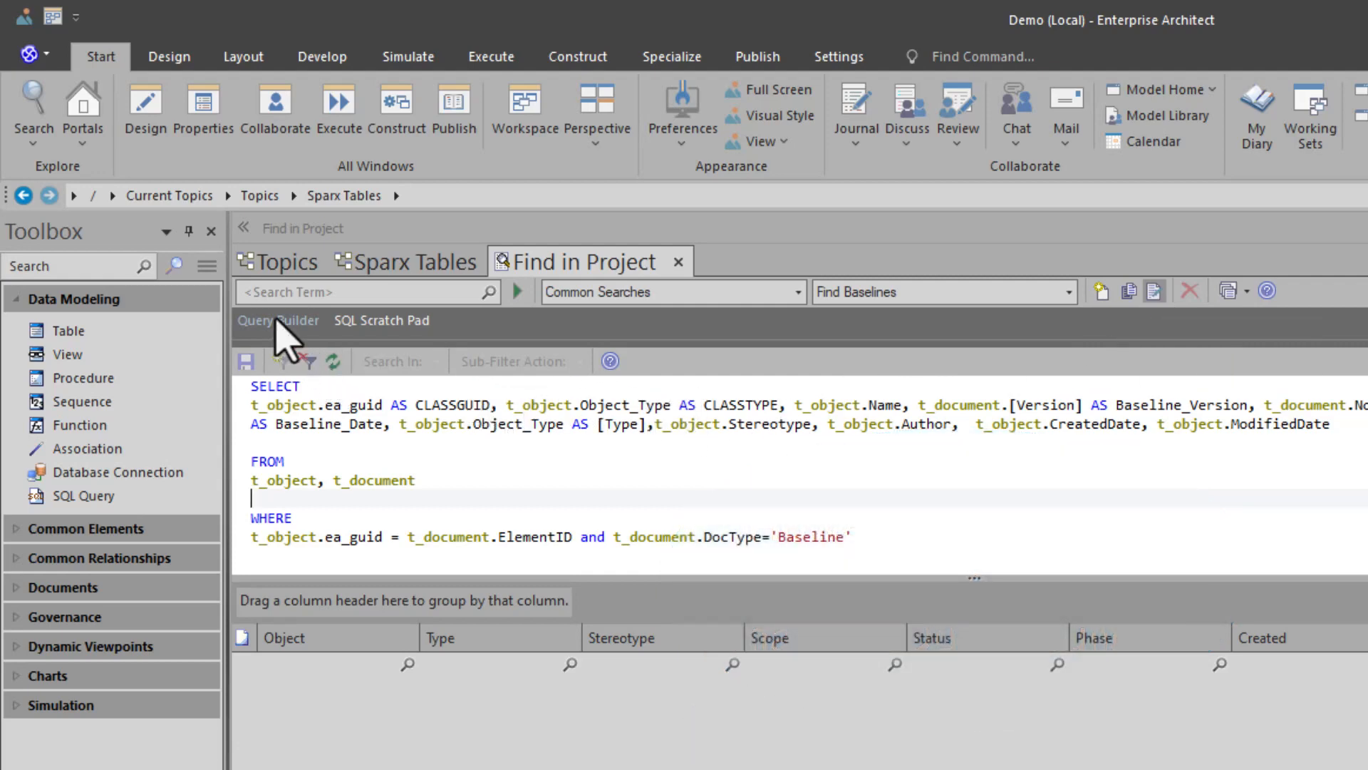
pyautogui.click(275, 322)
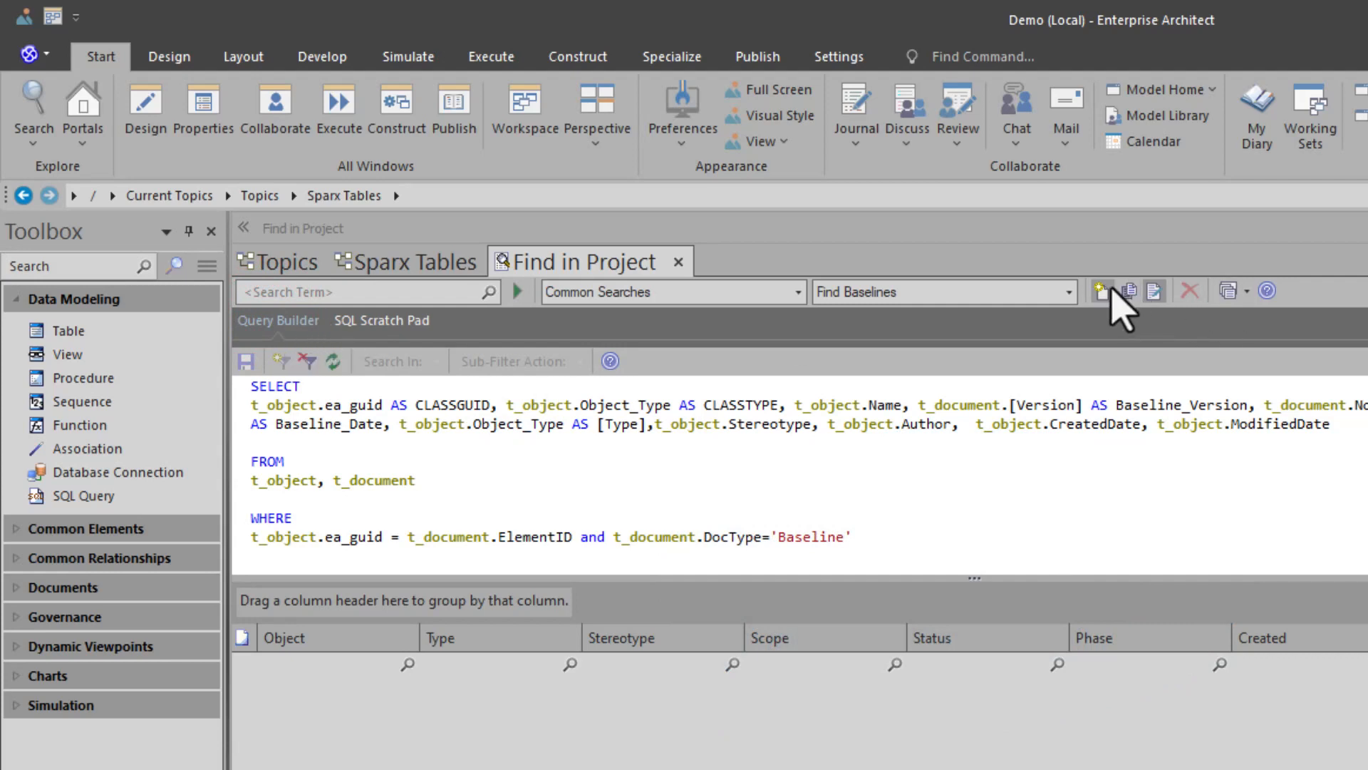
# Examine the Query Builder criteria of the Simple common search and the statement in the SQL Scratch Pad.
pyautogui.click(1070, 293)
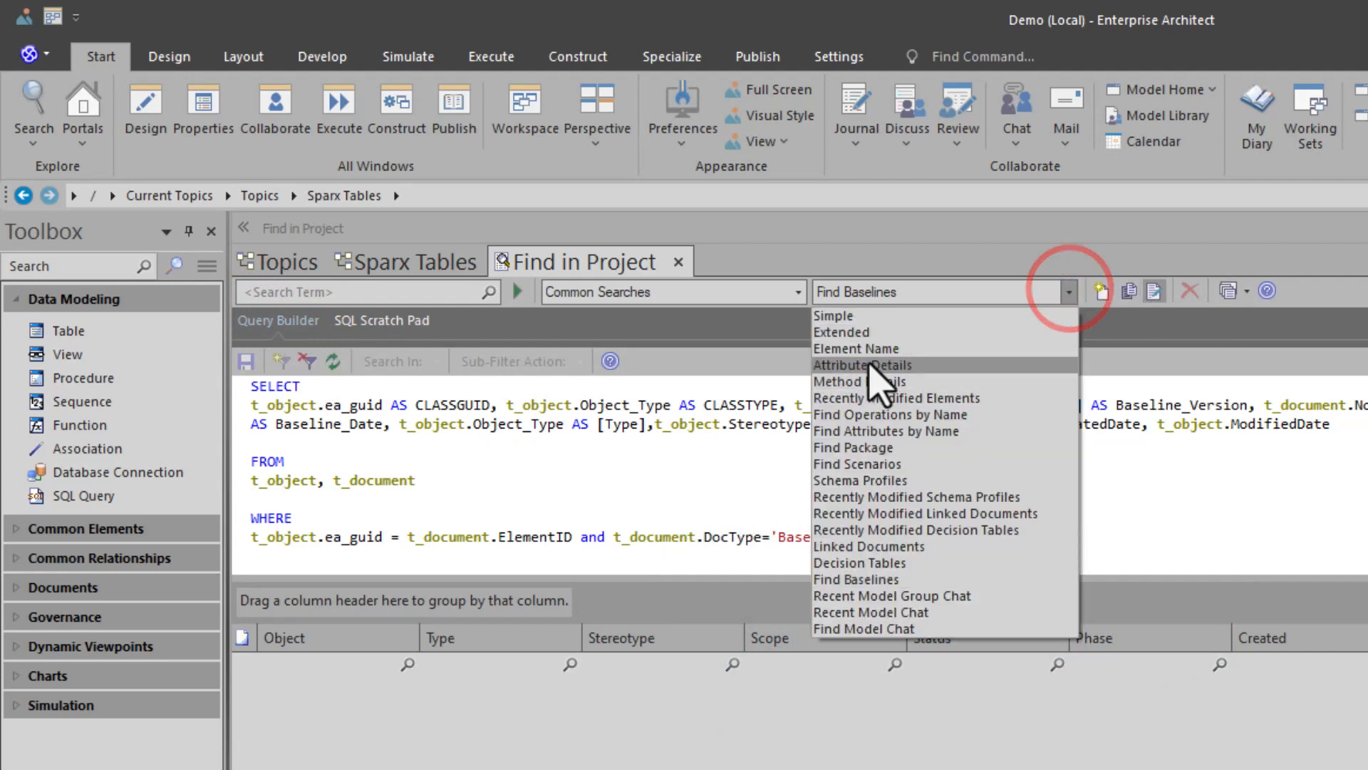
pyautogui.click(874, 314)
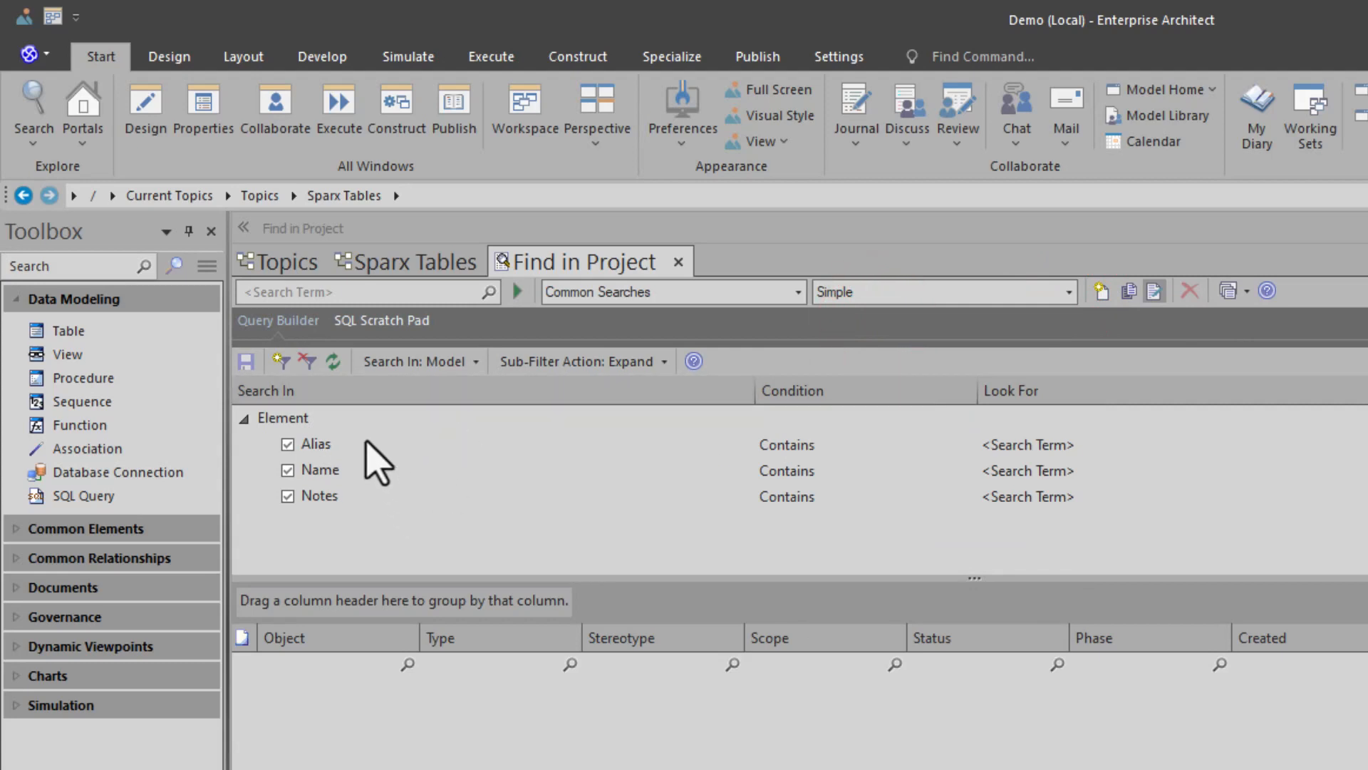
pyautogui.click(363, 324)
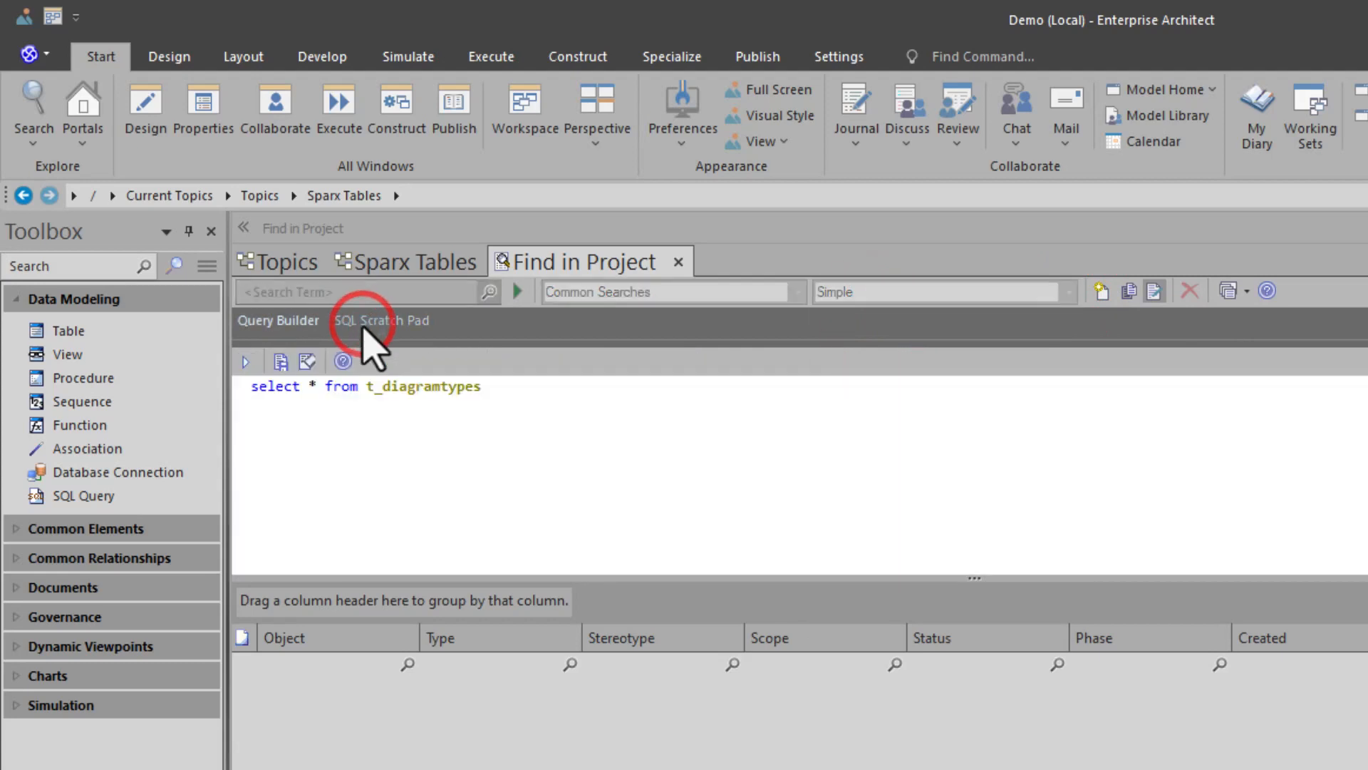
pyautogui.click(464, 386)
pyautogui.moveTo(353, 380); pyautogui.dragTo(238, 383)
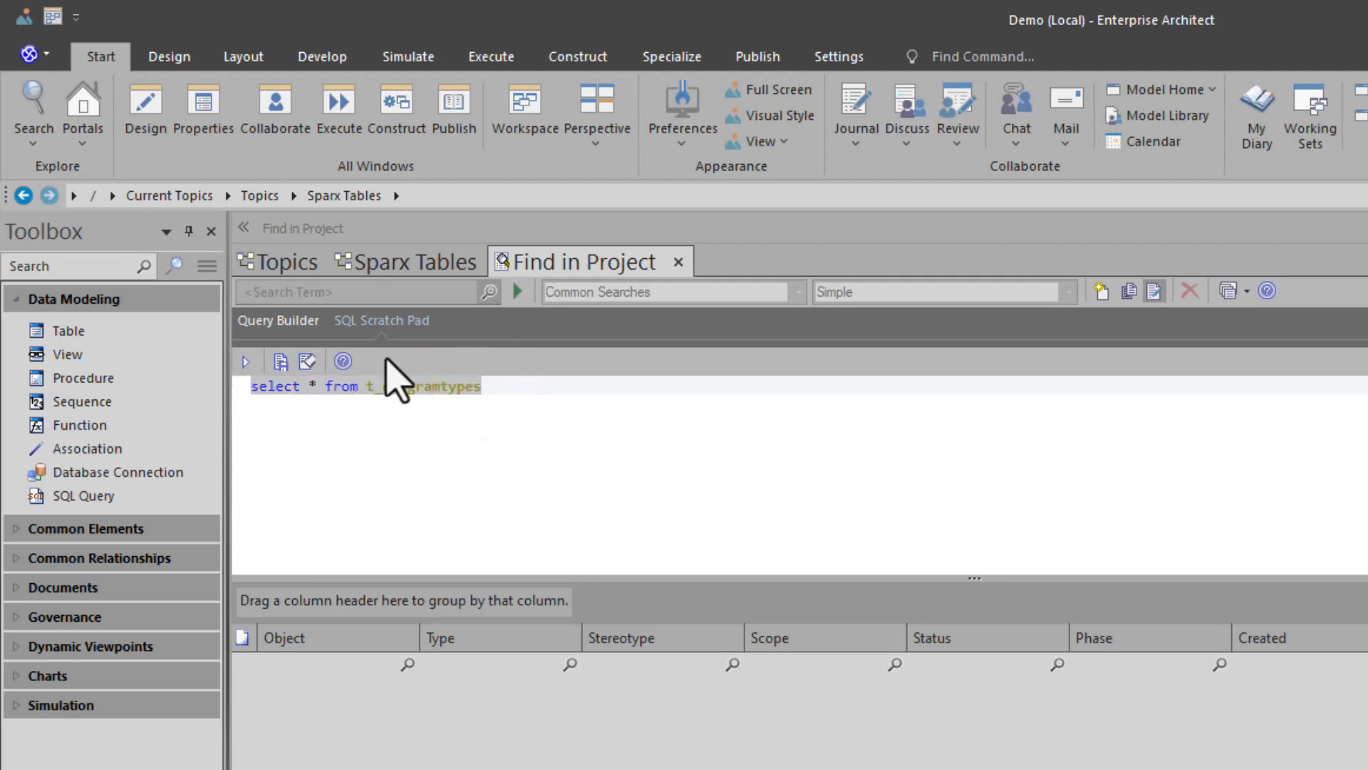
pyautogui.click(286, 321)
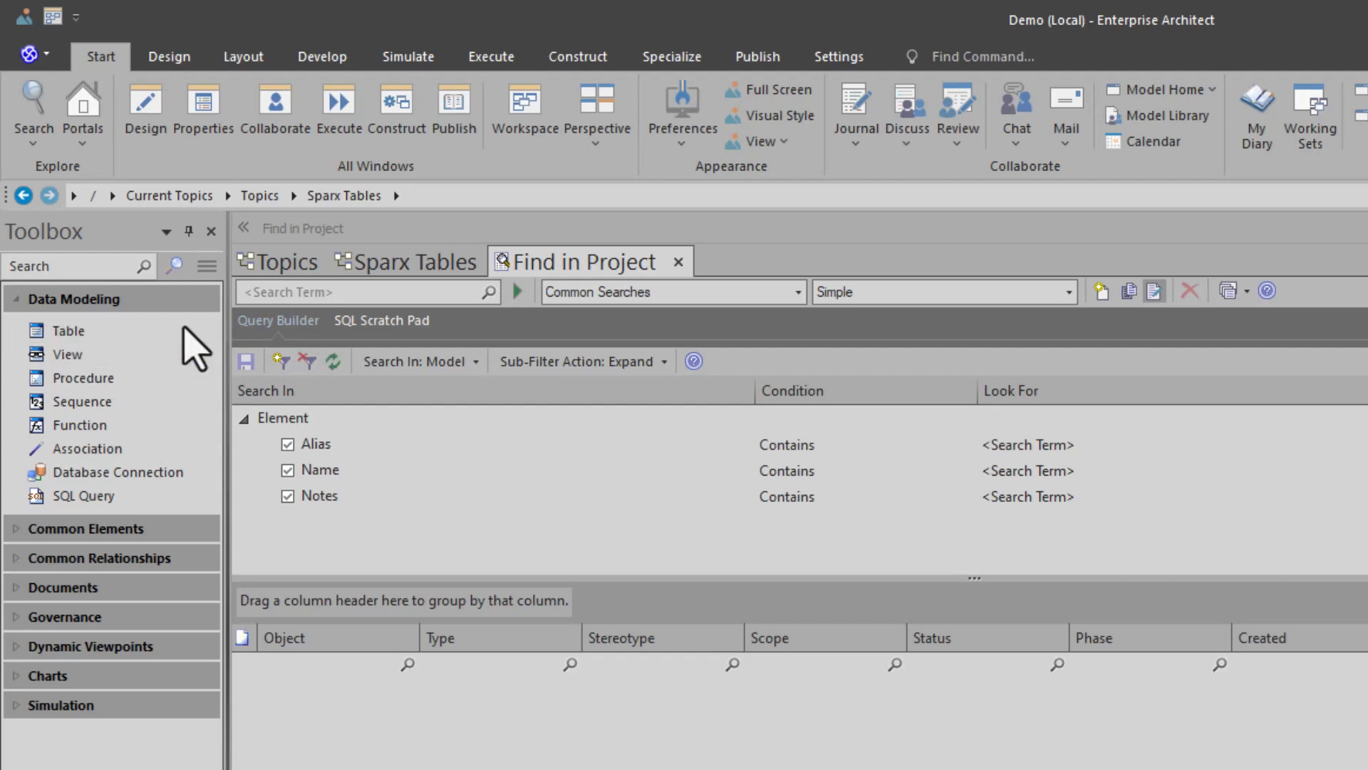
# View the criteria of the Data Models search in the Database Engineering category.
pyautogui.click(1188, 290)
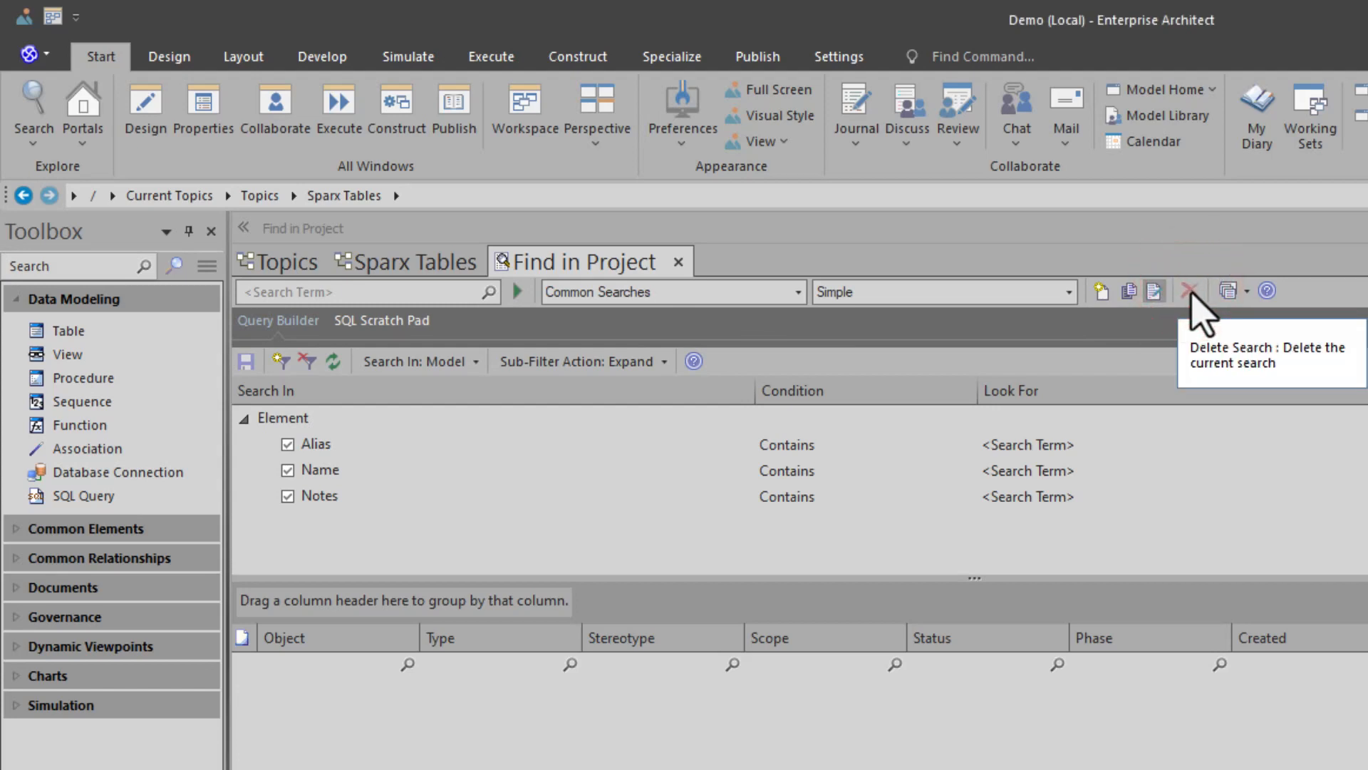
pyautogui.click(799, 291)
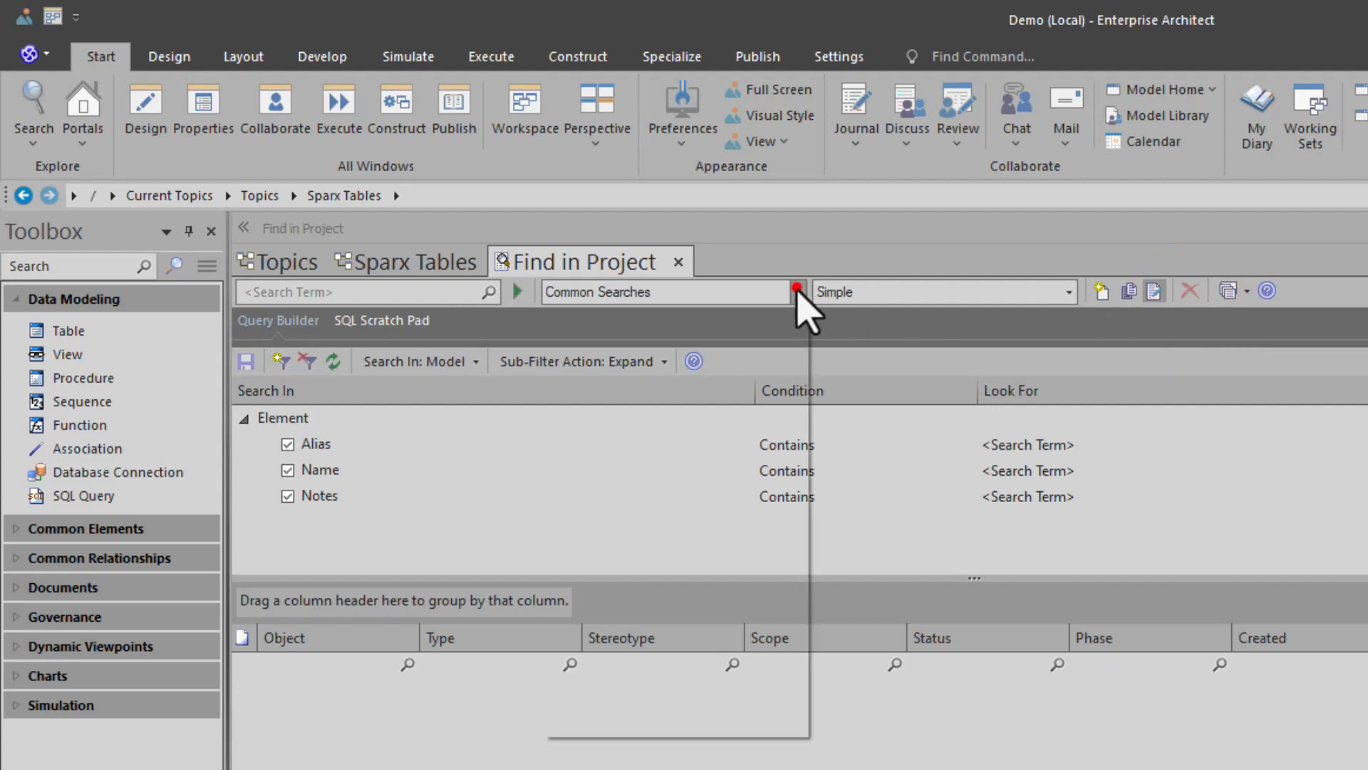
pyautogui.click(622, 646)
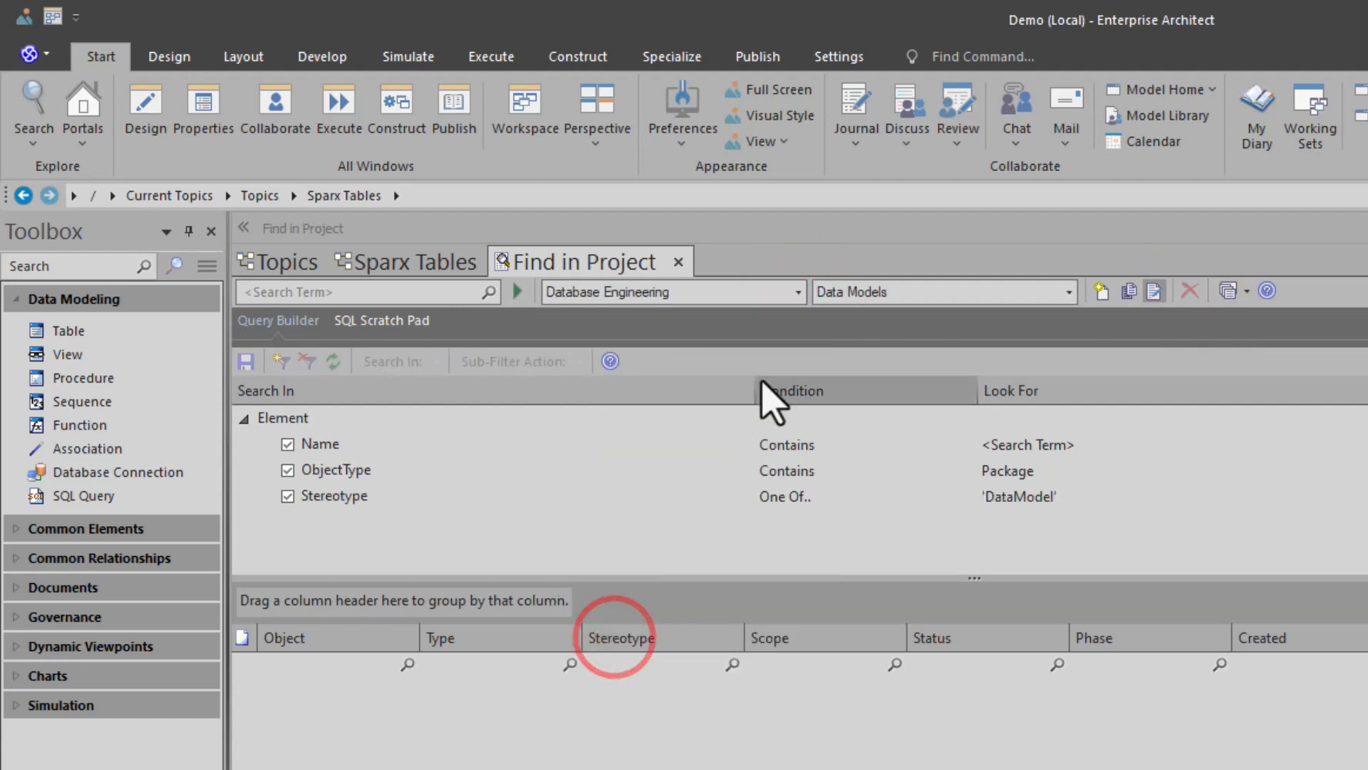
# Choose the Find Elment by Name search from My Searches and erase its entire SQL statement.
pyautogui.click(799, 292)
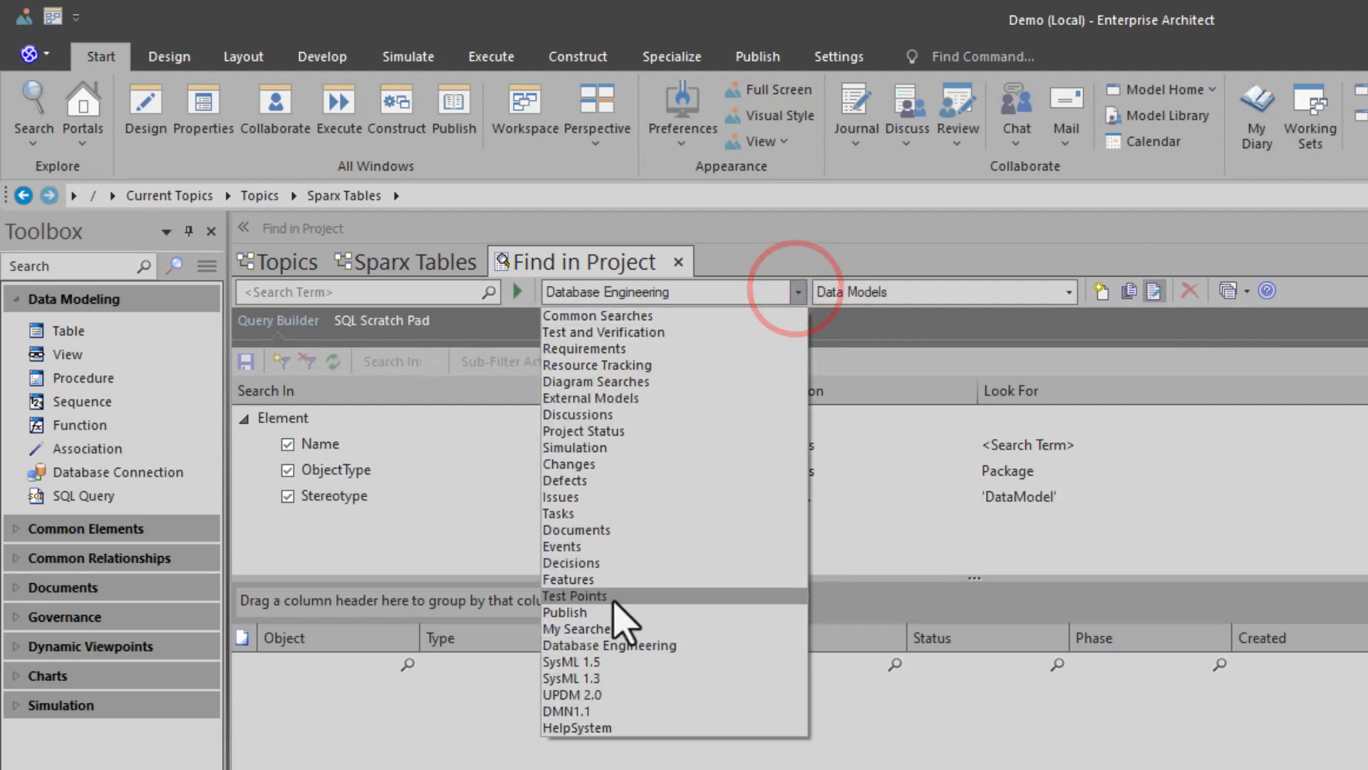
pyautogui.click(604, 626)
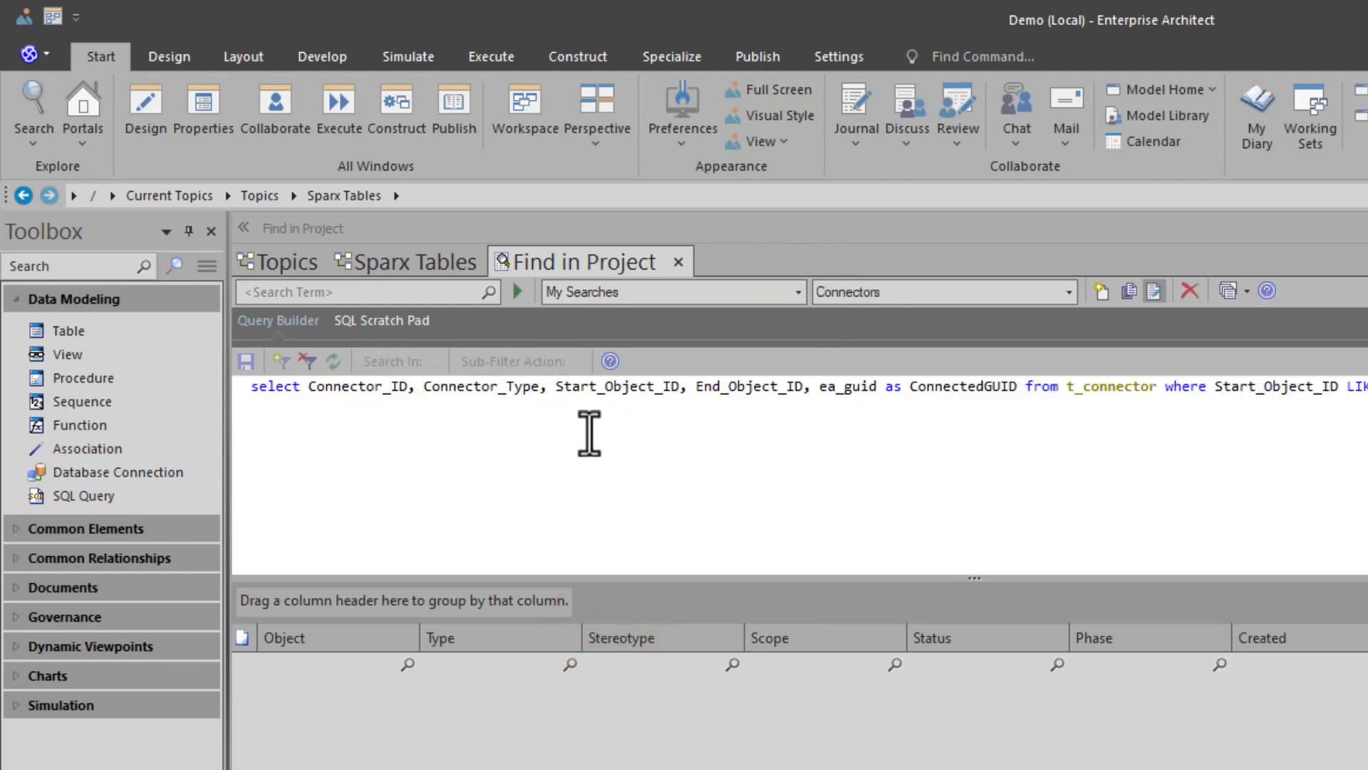
pyautogui.click(1068, 292)
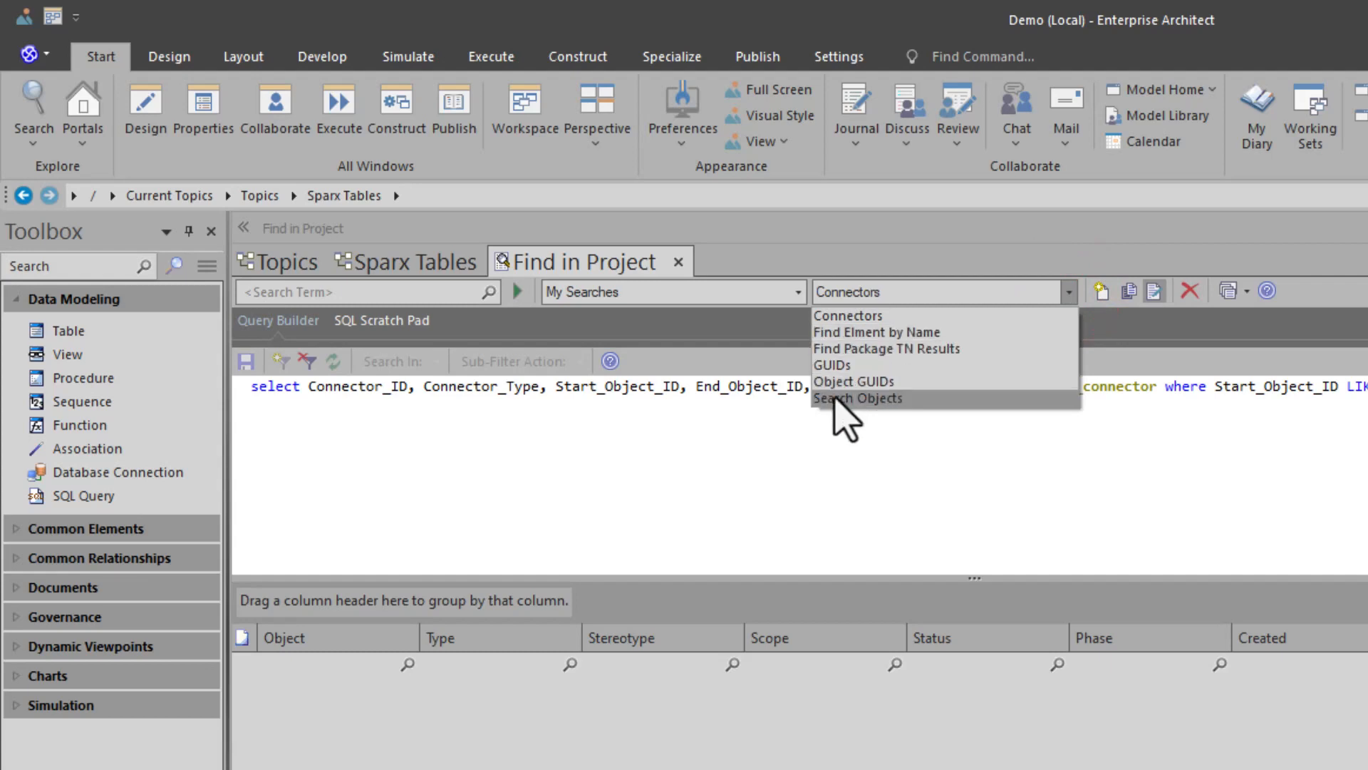
pyautogui.click(899, 333)
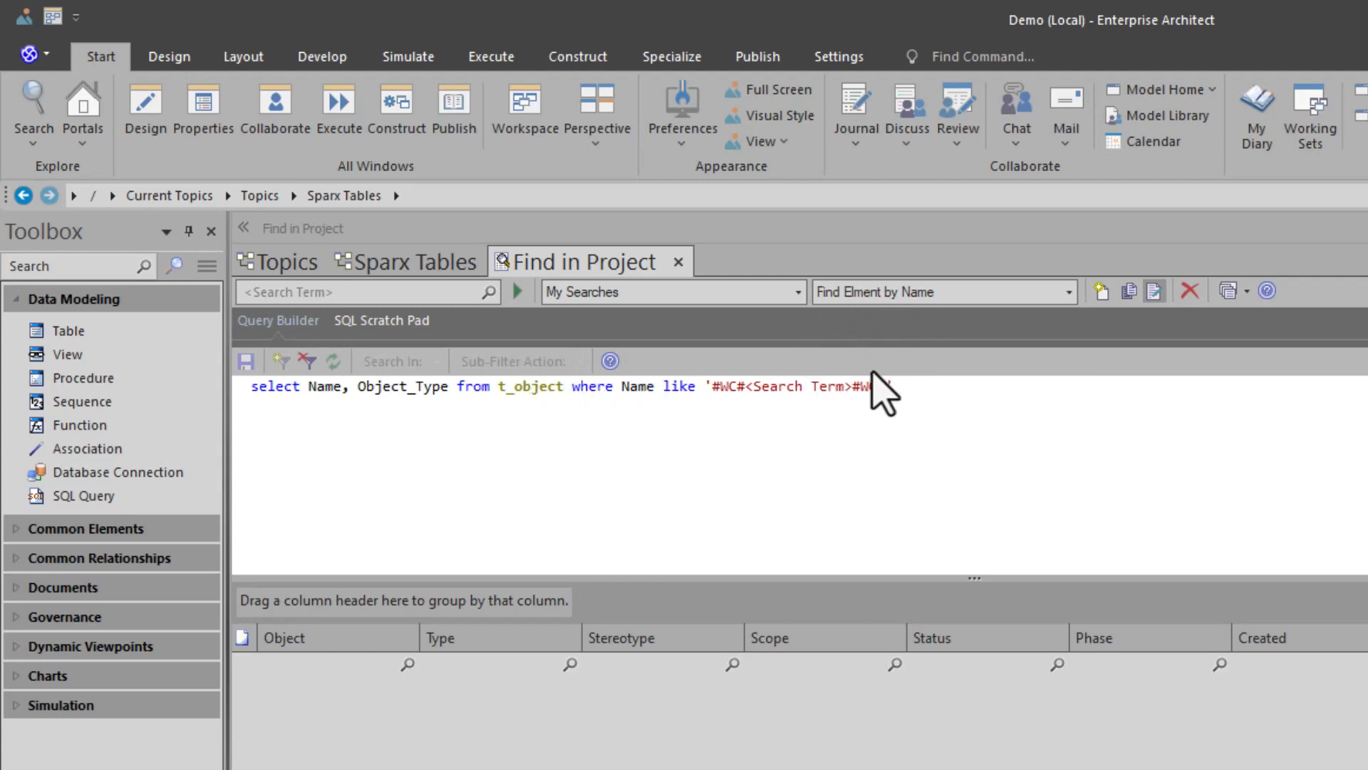
pyautogui.moveTo(902, 384); pyautogui.dragTo(212, 385)
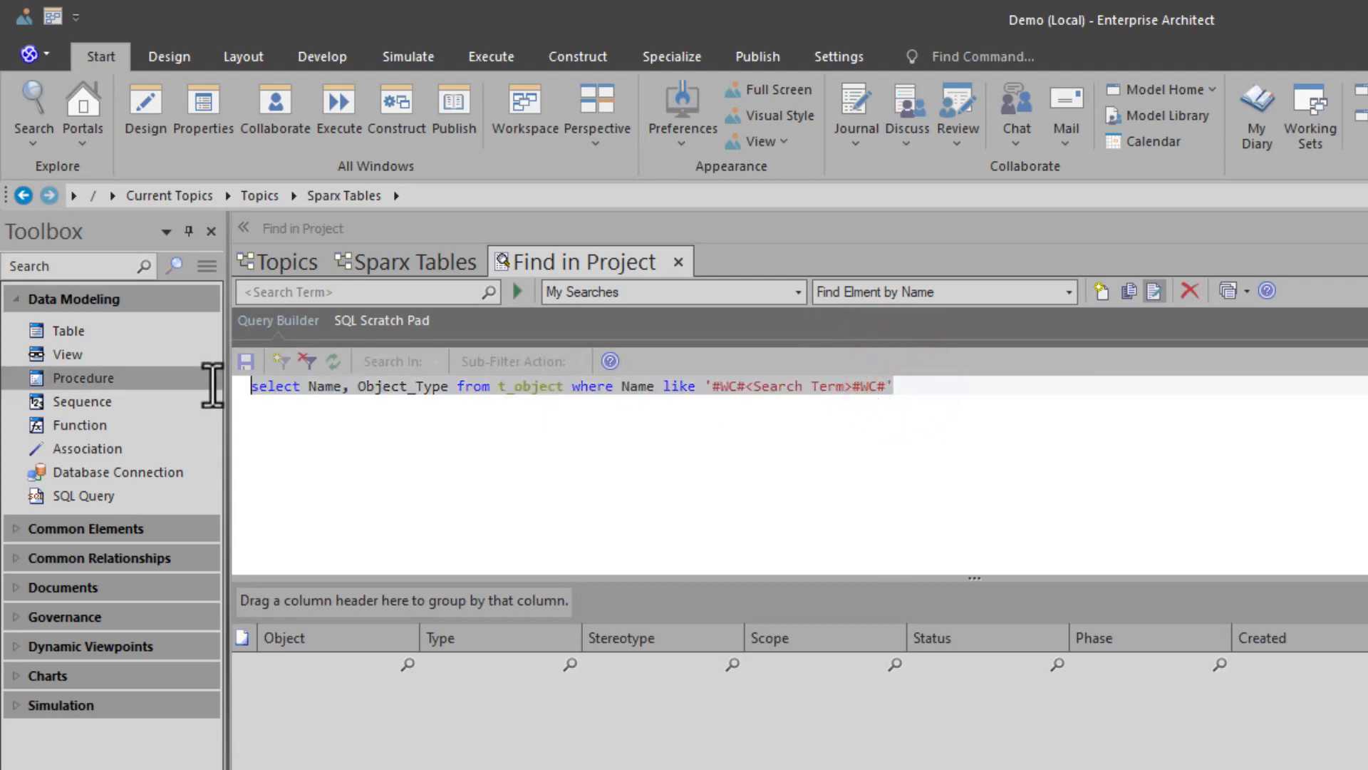
pyautogui.press('Delete')
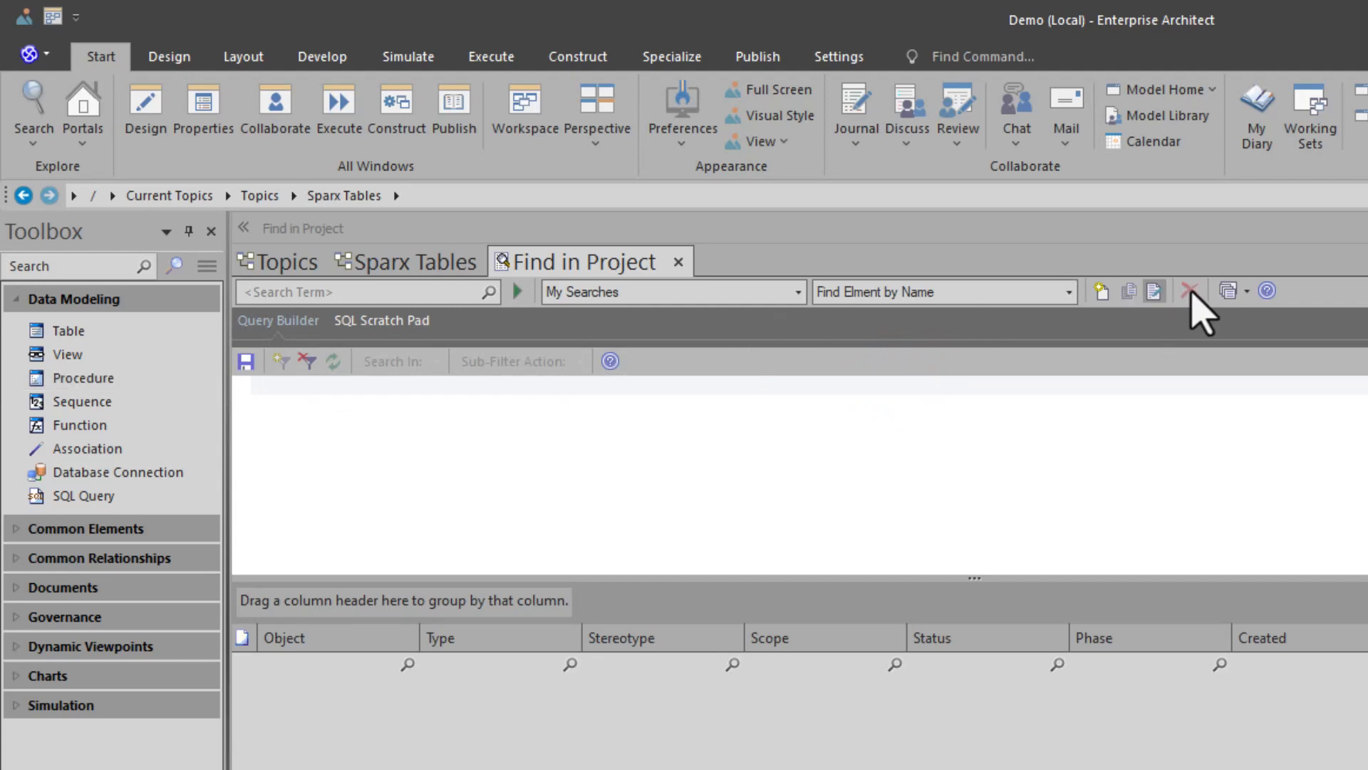
# Save the emptied Find Elment by Name search and delete it from My Searches.
pyautogui.click(956, 290)
pyautogui.click(690, 424)
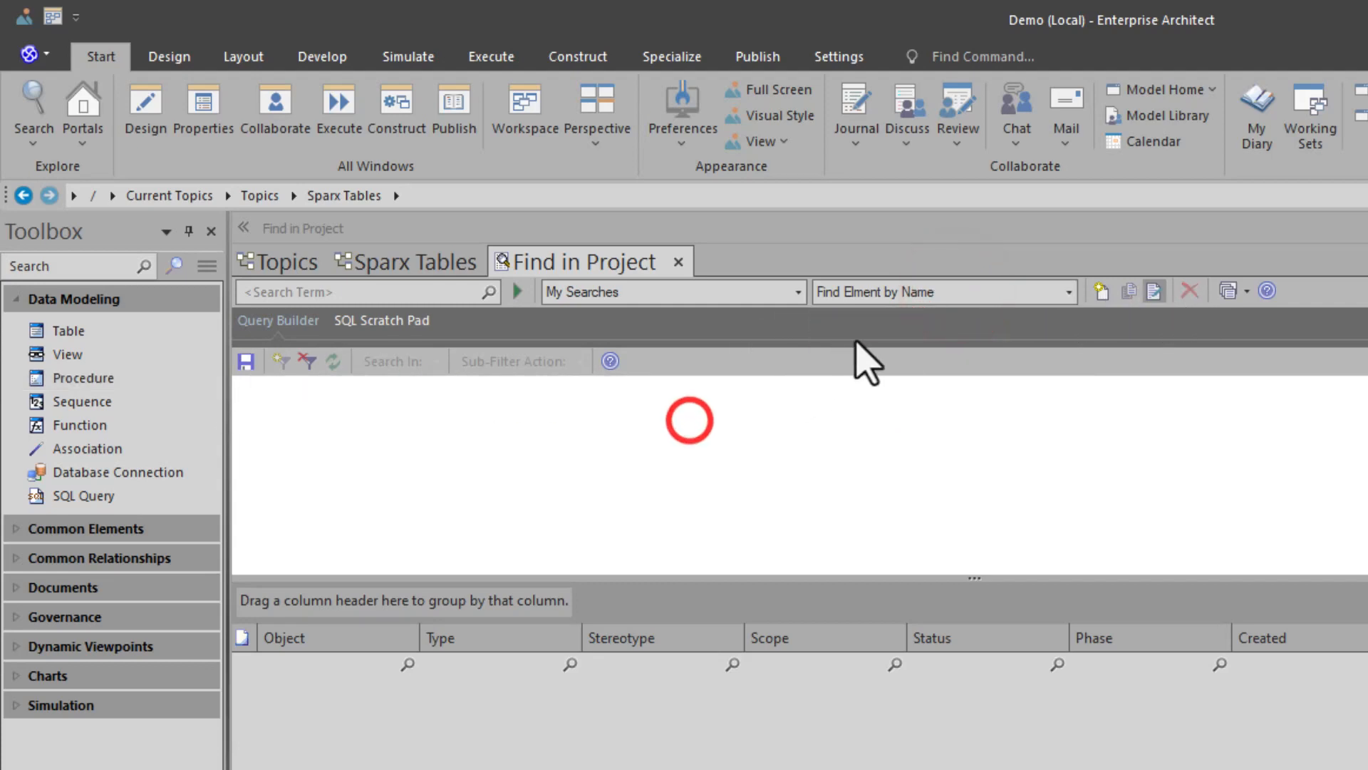
pyautogui.click(952, 291)
pyautogui.click(920, 331)
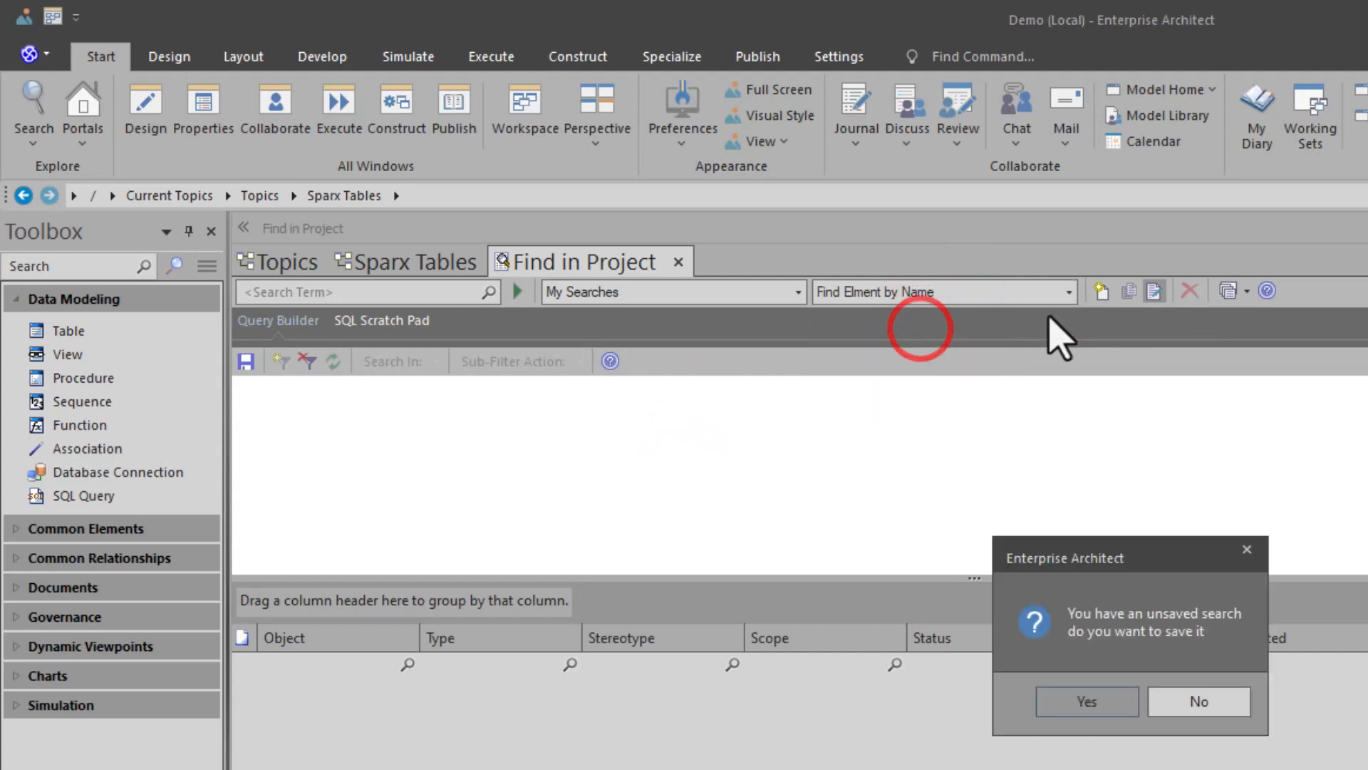
pyautogui.click(1083, 702)
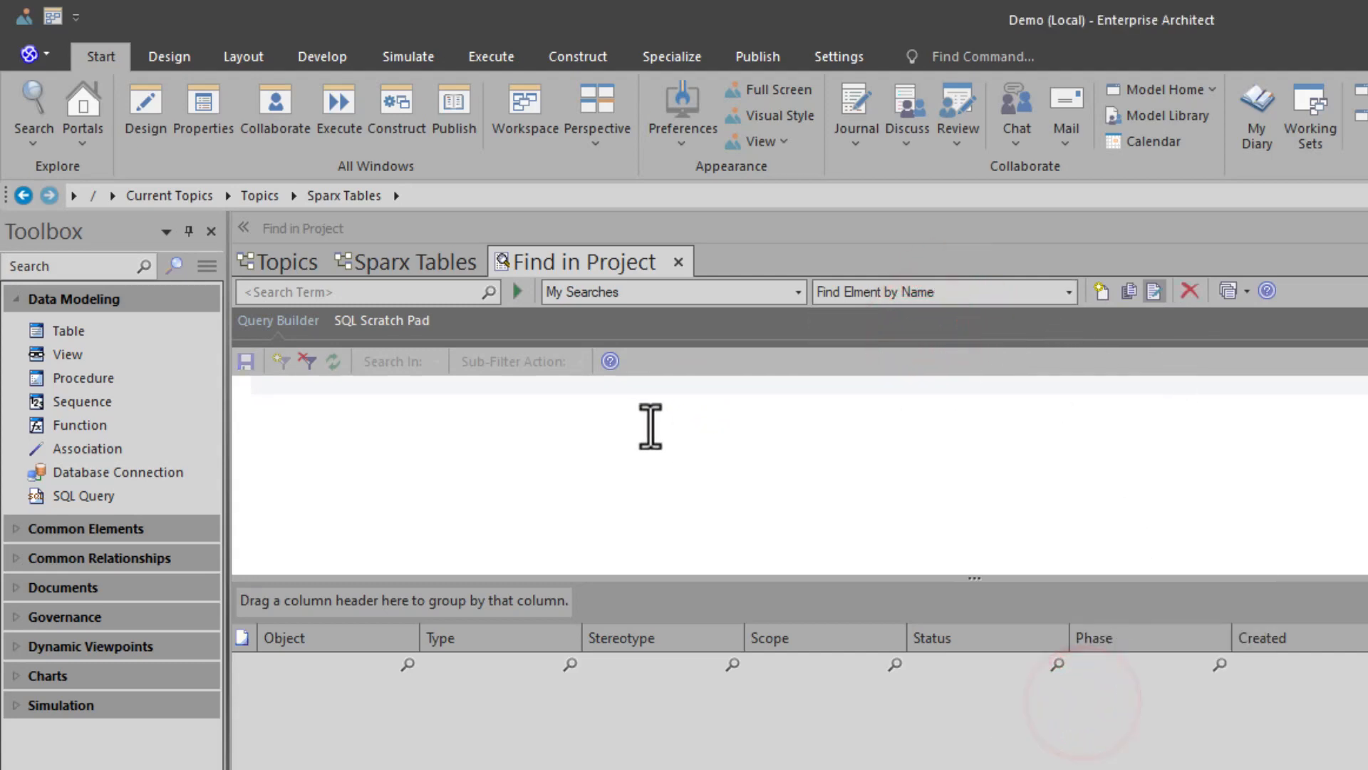
pyautogui.click(1190, 290)
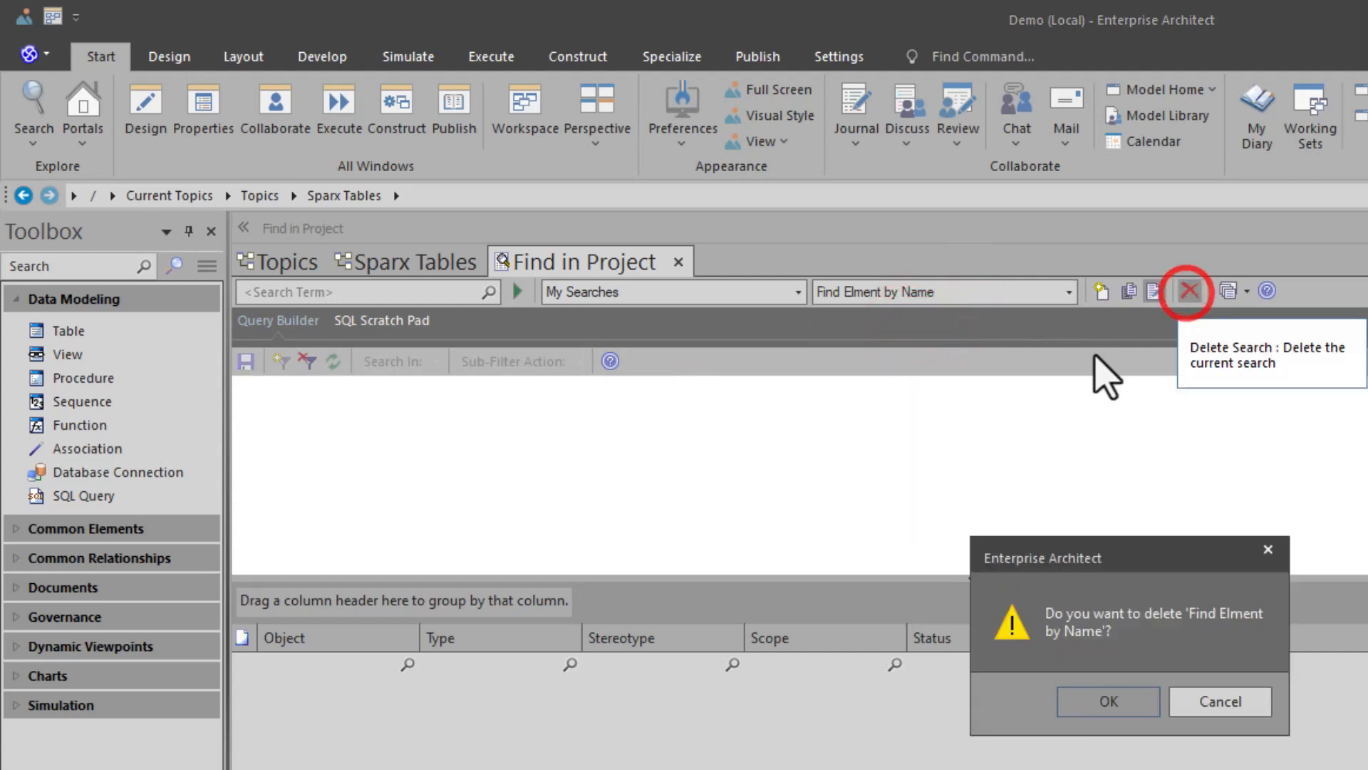
pyautogui.click(1079, 706)
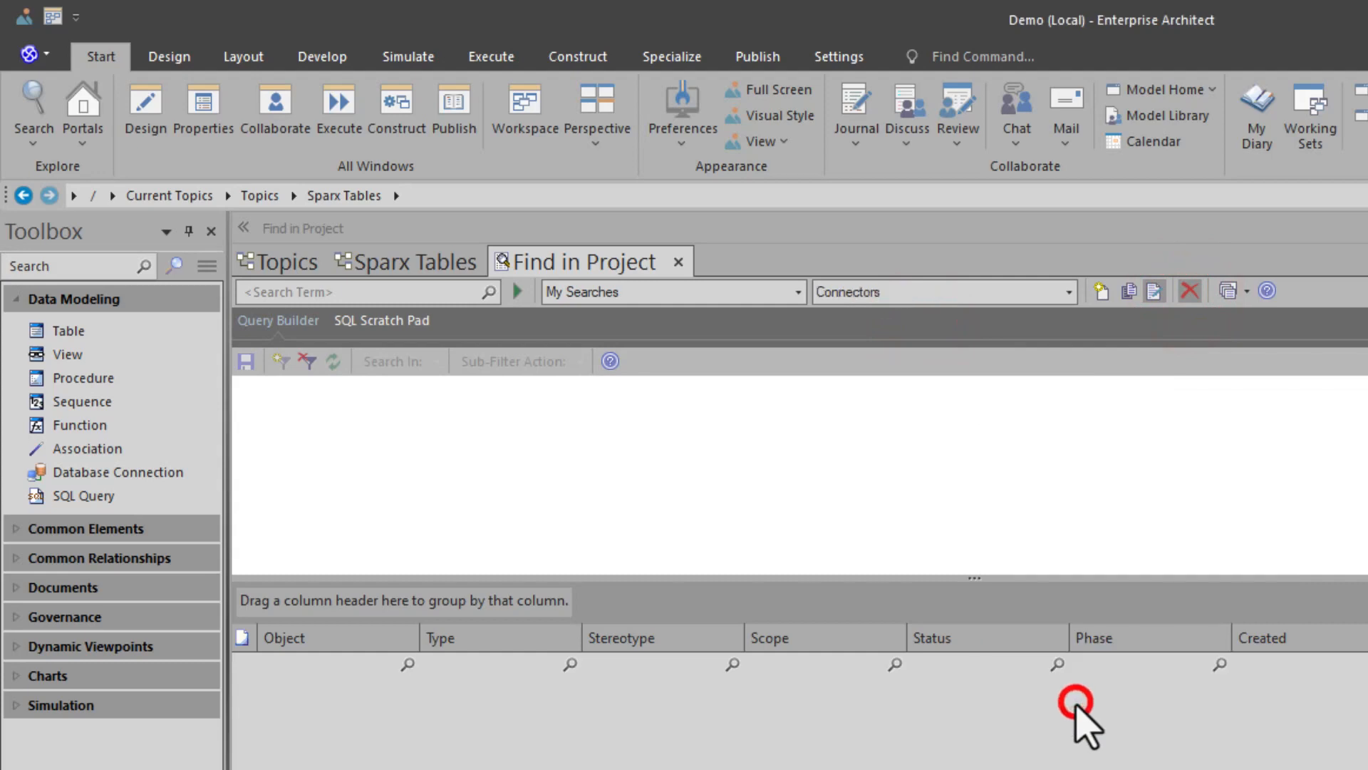
# View the remaining custom searches and the options for importing and exporting searches, and open the search help.
pyautogui.click(1069, 291)
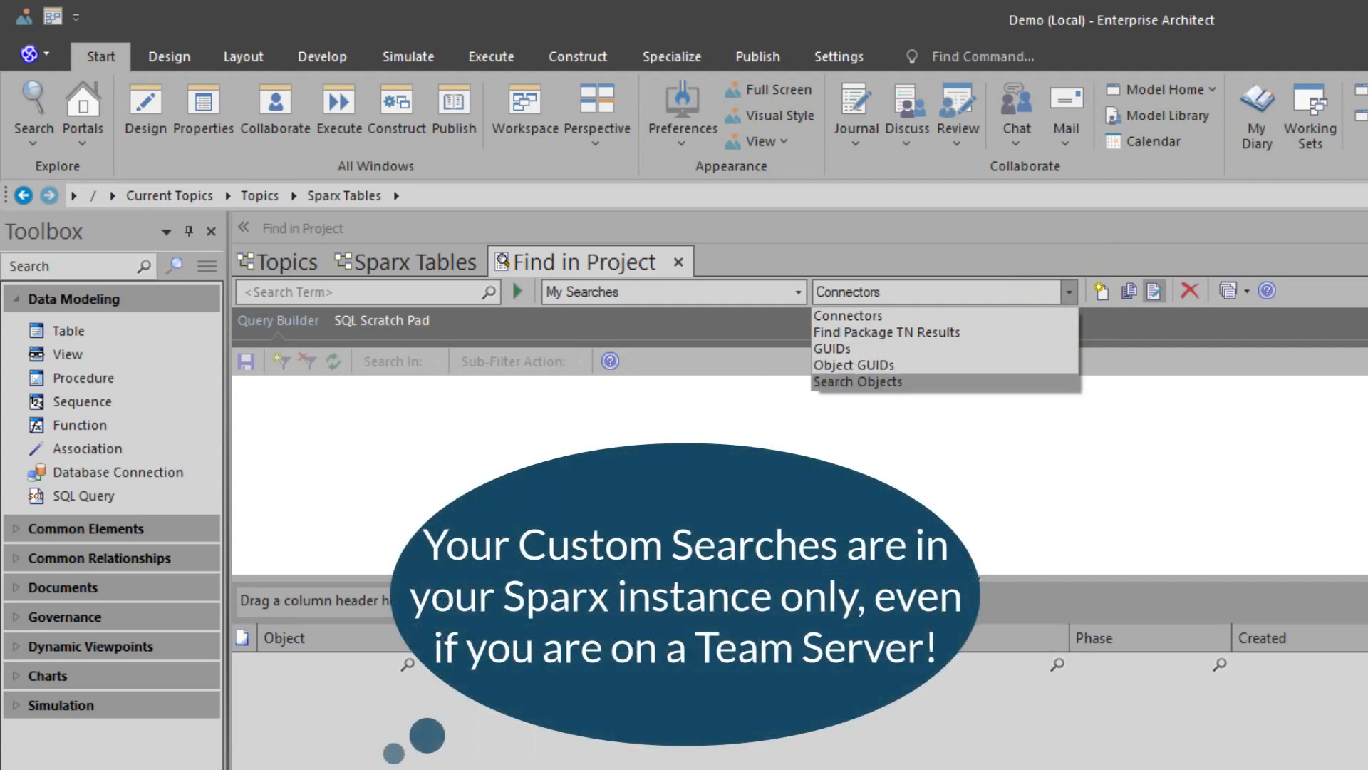
pyautogui.click(1237, 318)
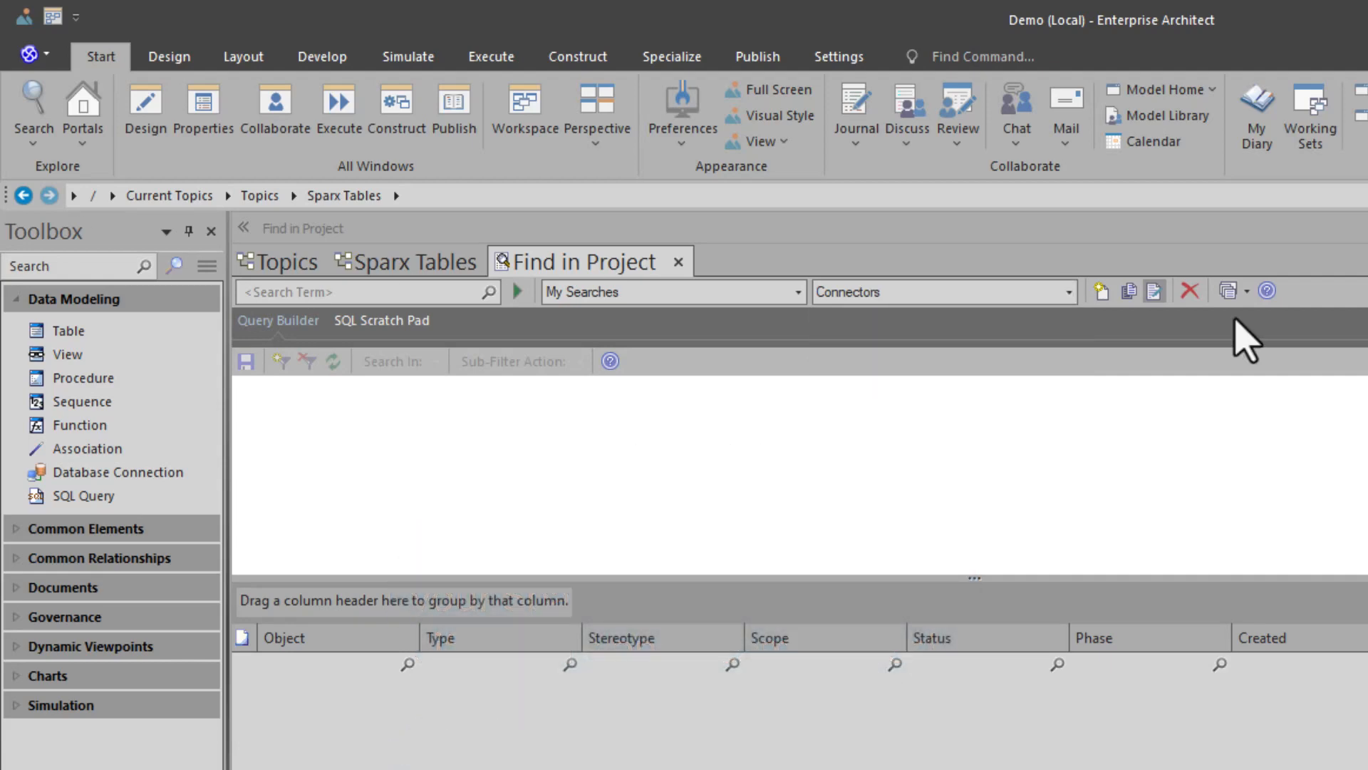
pyautogui.click(1246, 291)
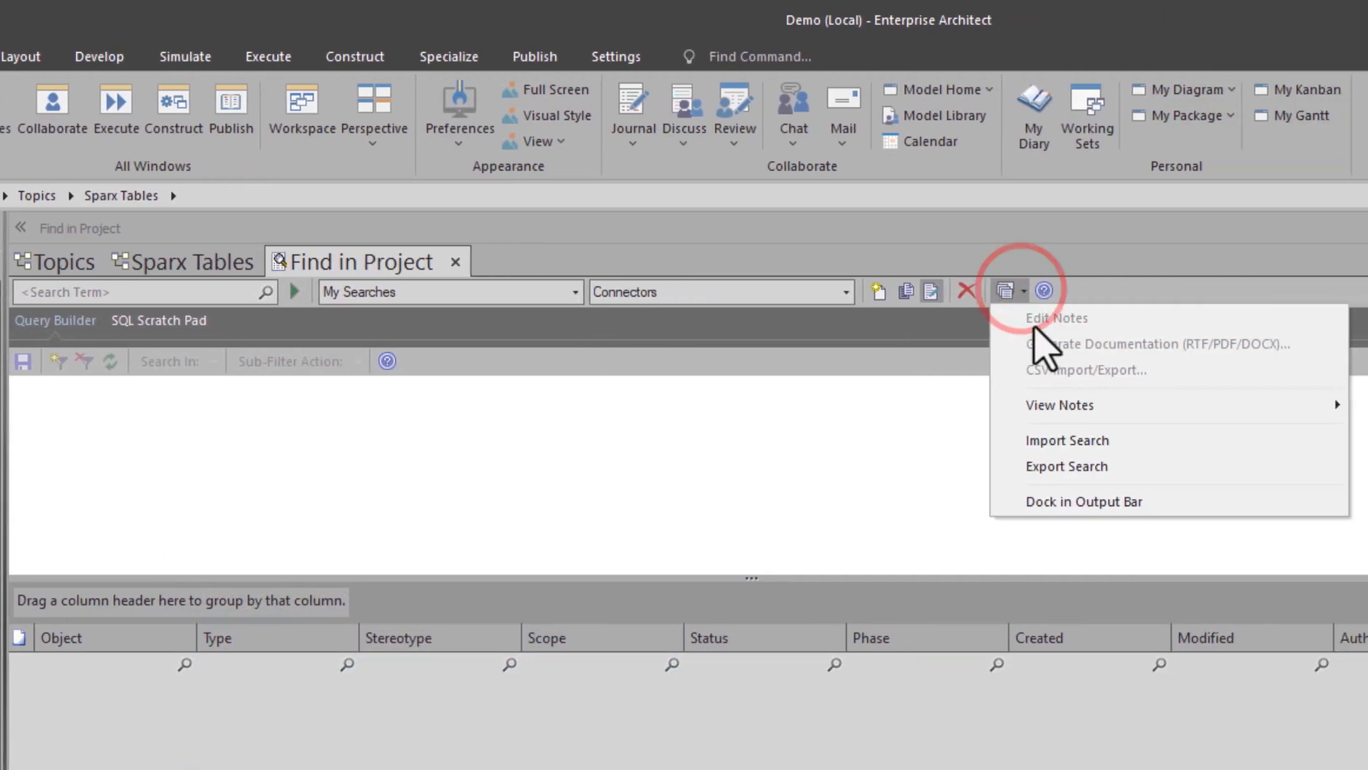
pyautogui.moveTo(1055, 405)
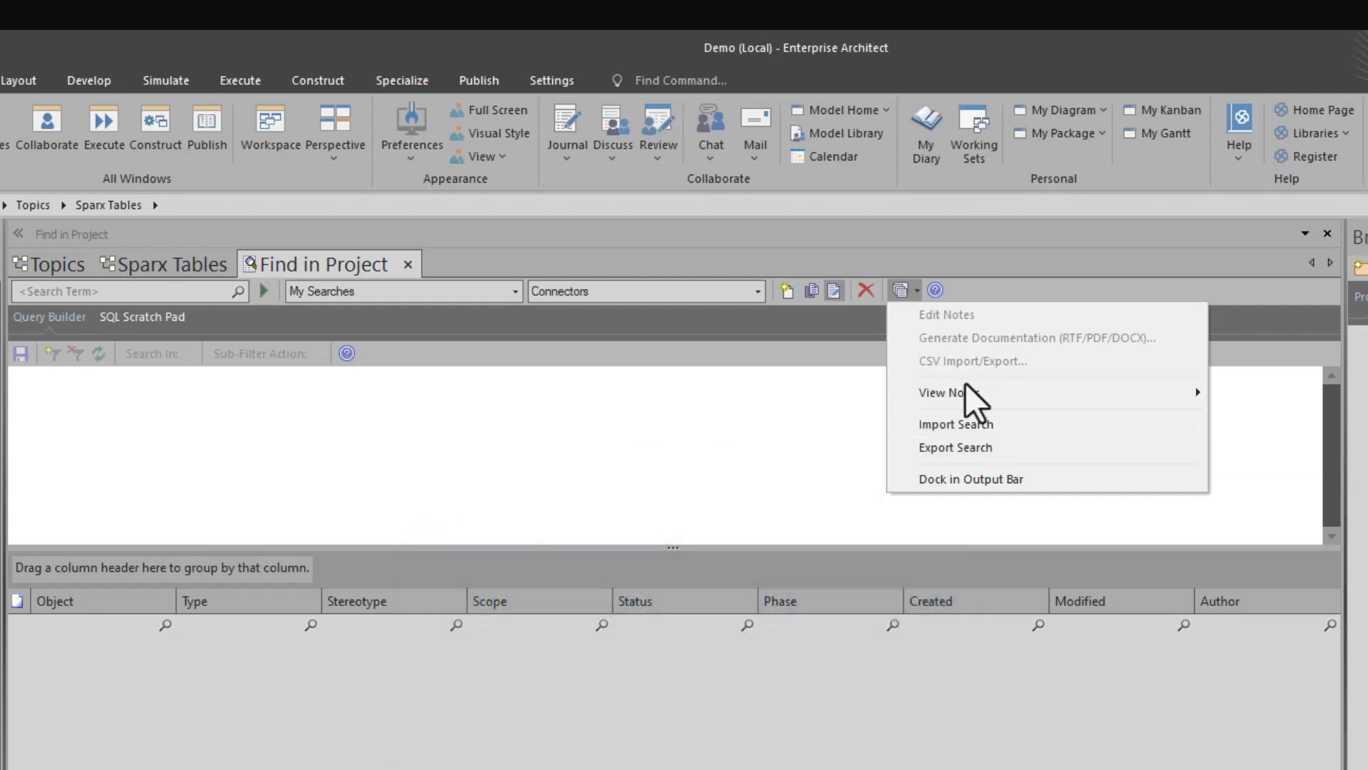
pyautogui.moveTo(918, 382)
pyautogui.click(695, 497)
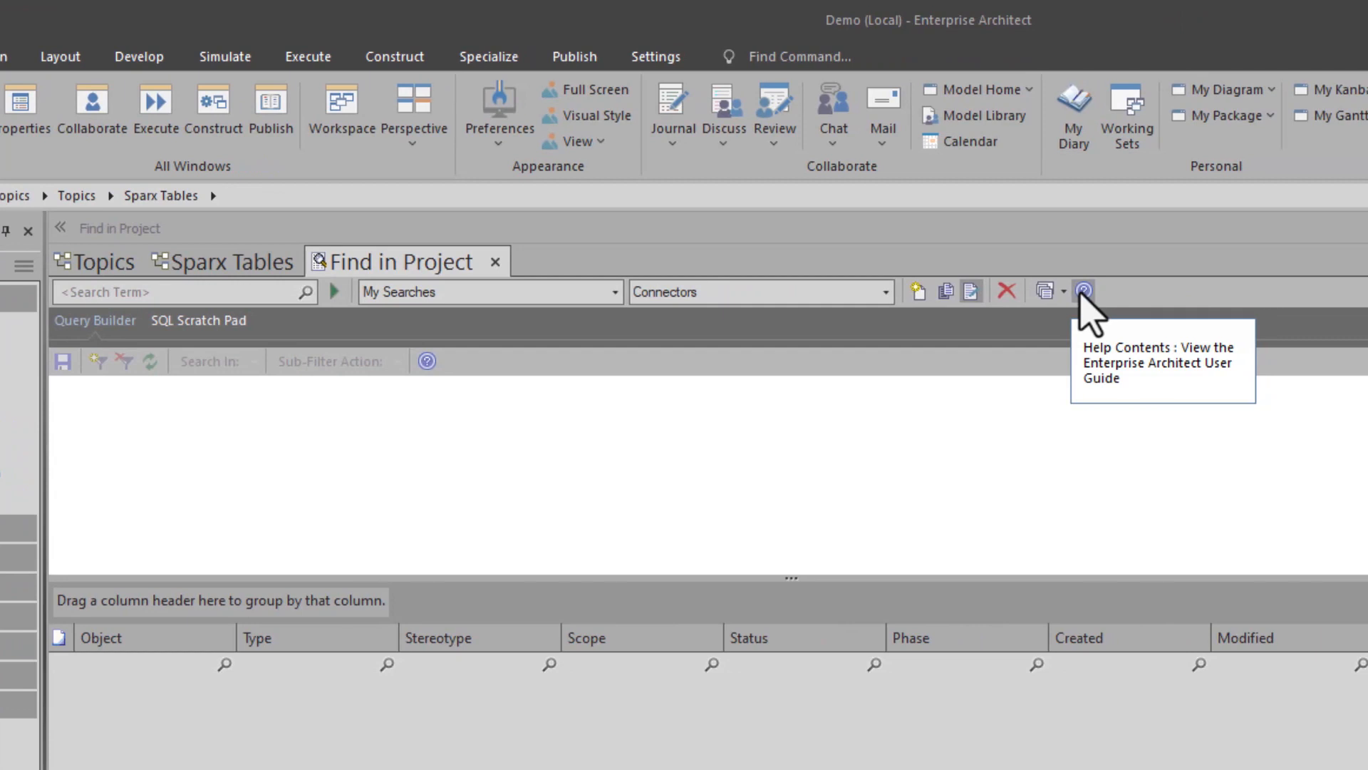
pyautogui.click(1083, 290)
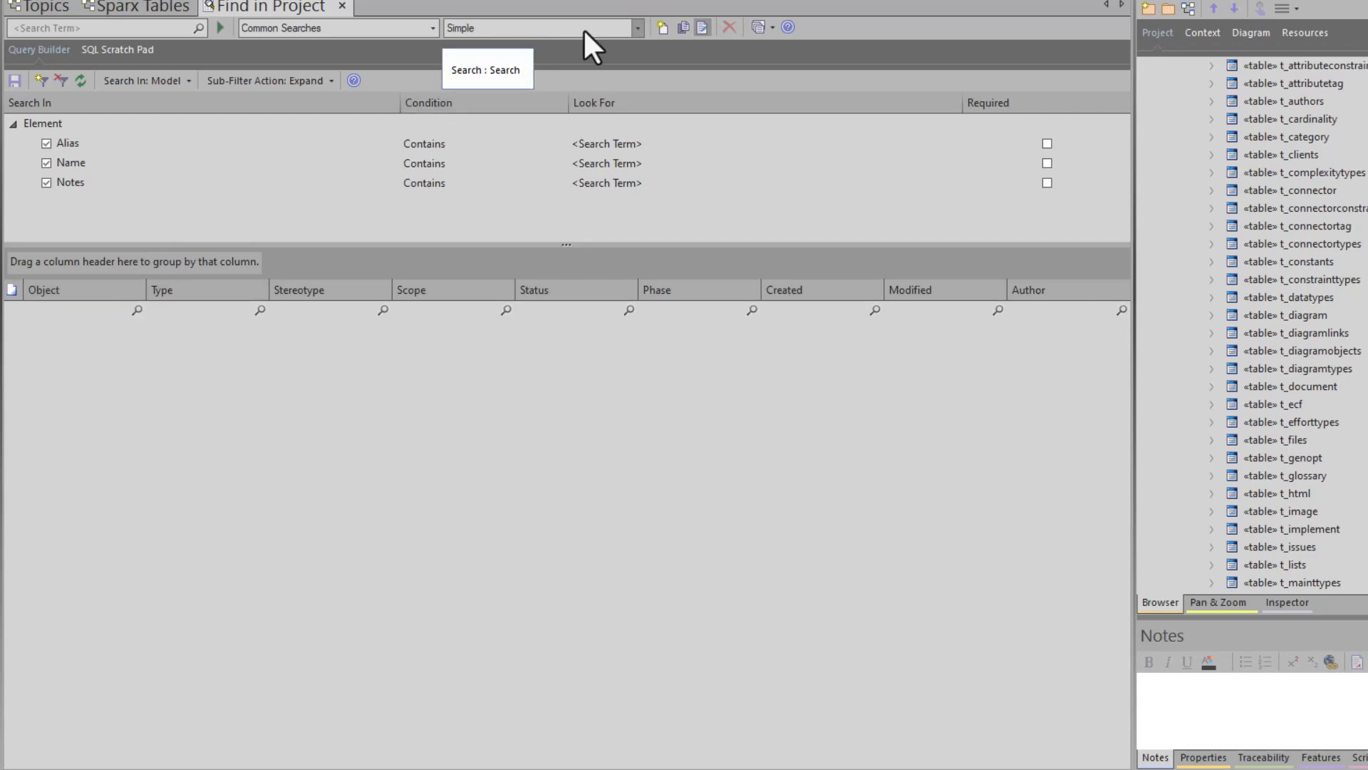
# Run the Find Baselines common search and compare the fields in its SELECT clause with the result columns.
pyautogui.click(638, 27)
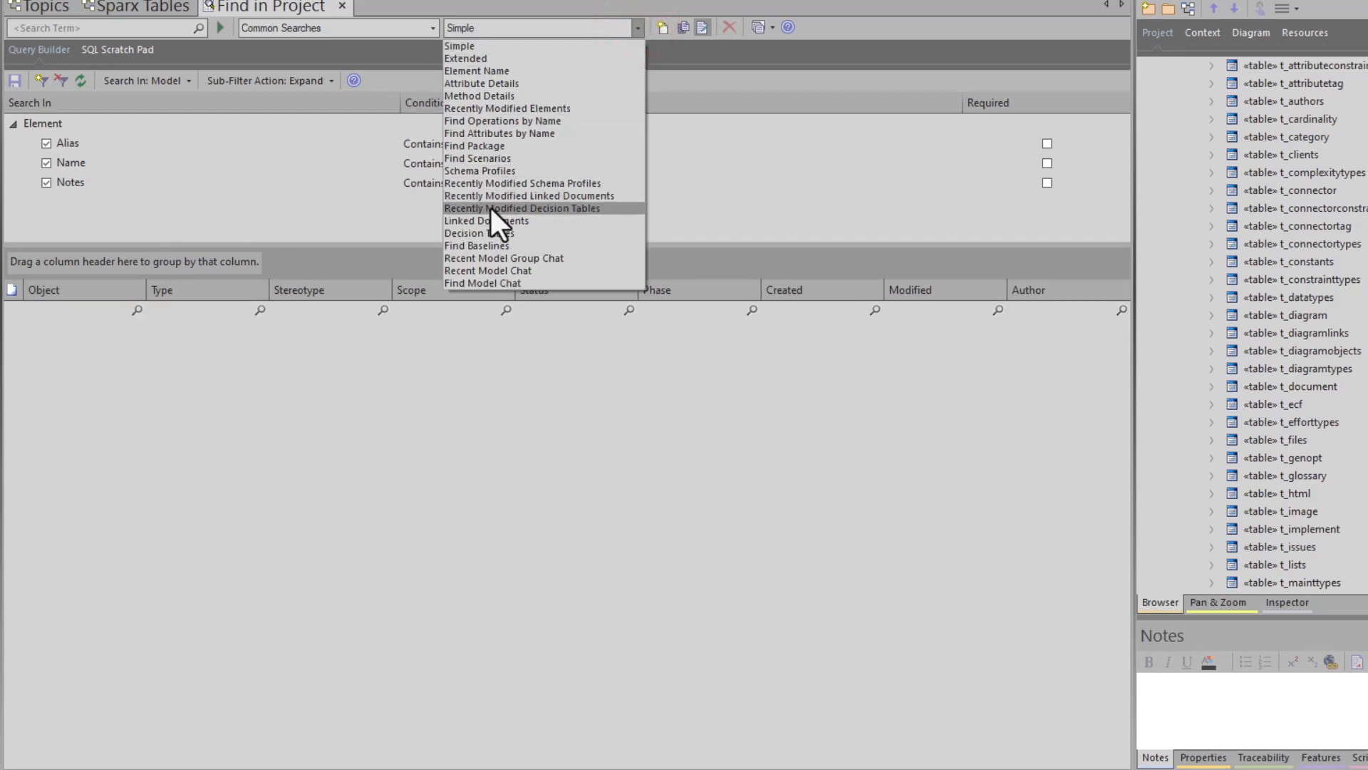
pyautogui.click(489, 245)
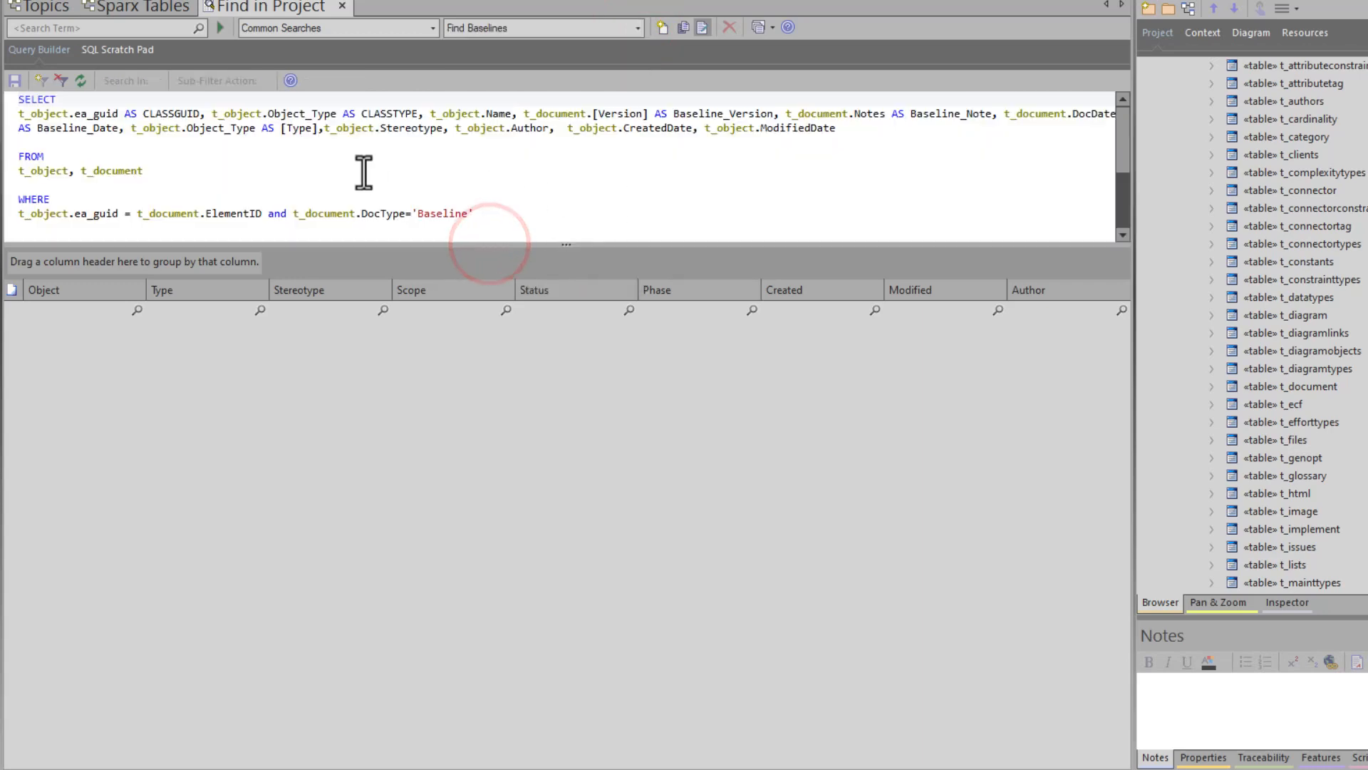
pyautogui.click(218, 27)
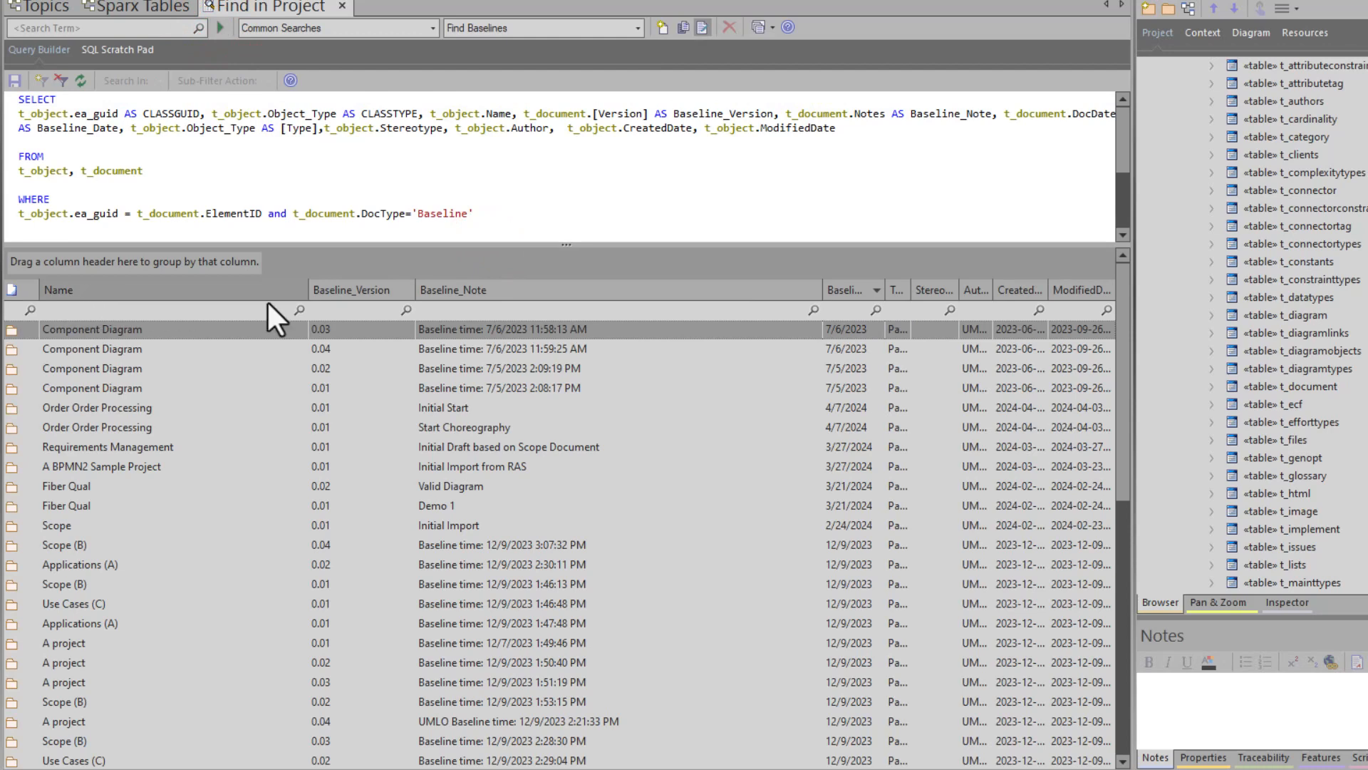
pyautogui.click(169, 114)
pyautogui.click(262, 113)
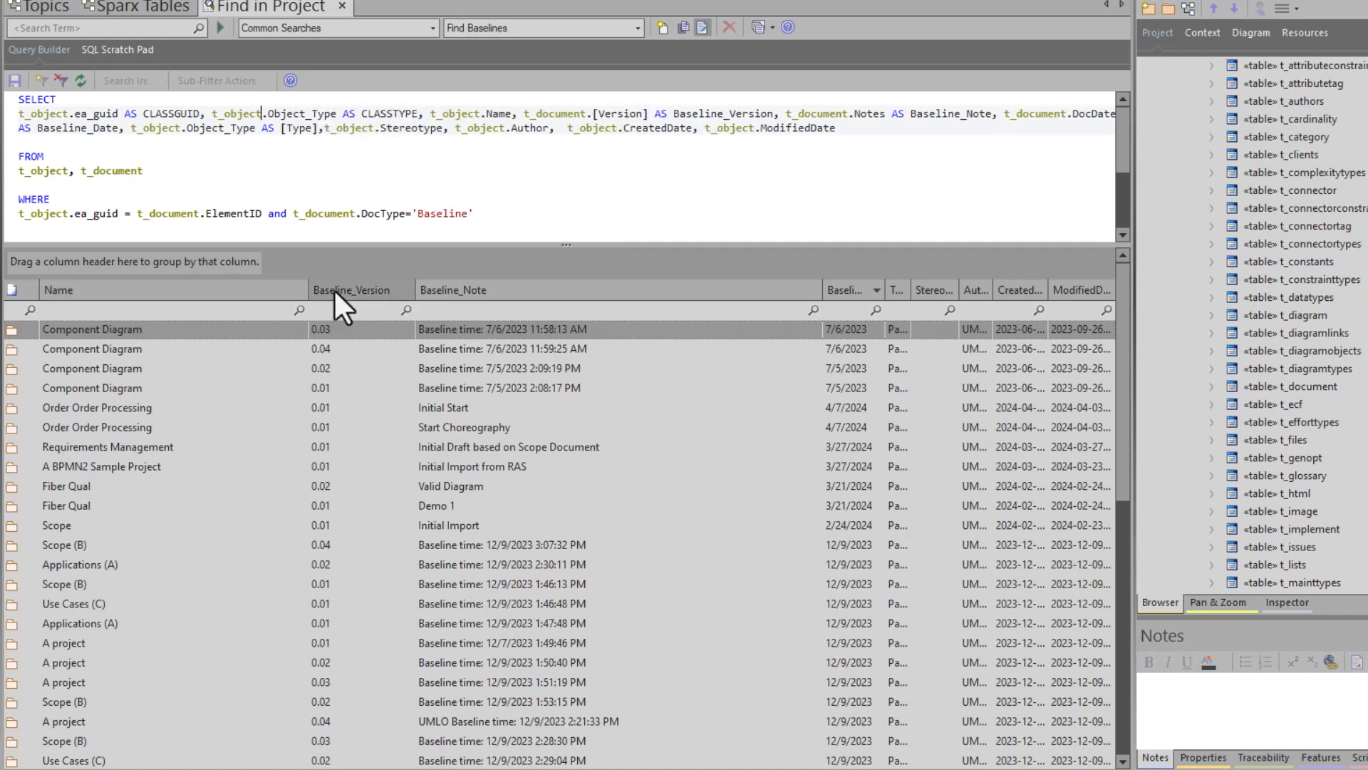
pyautogui.click(896, 114)
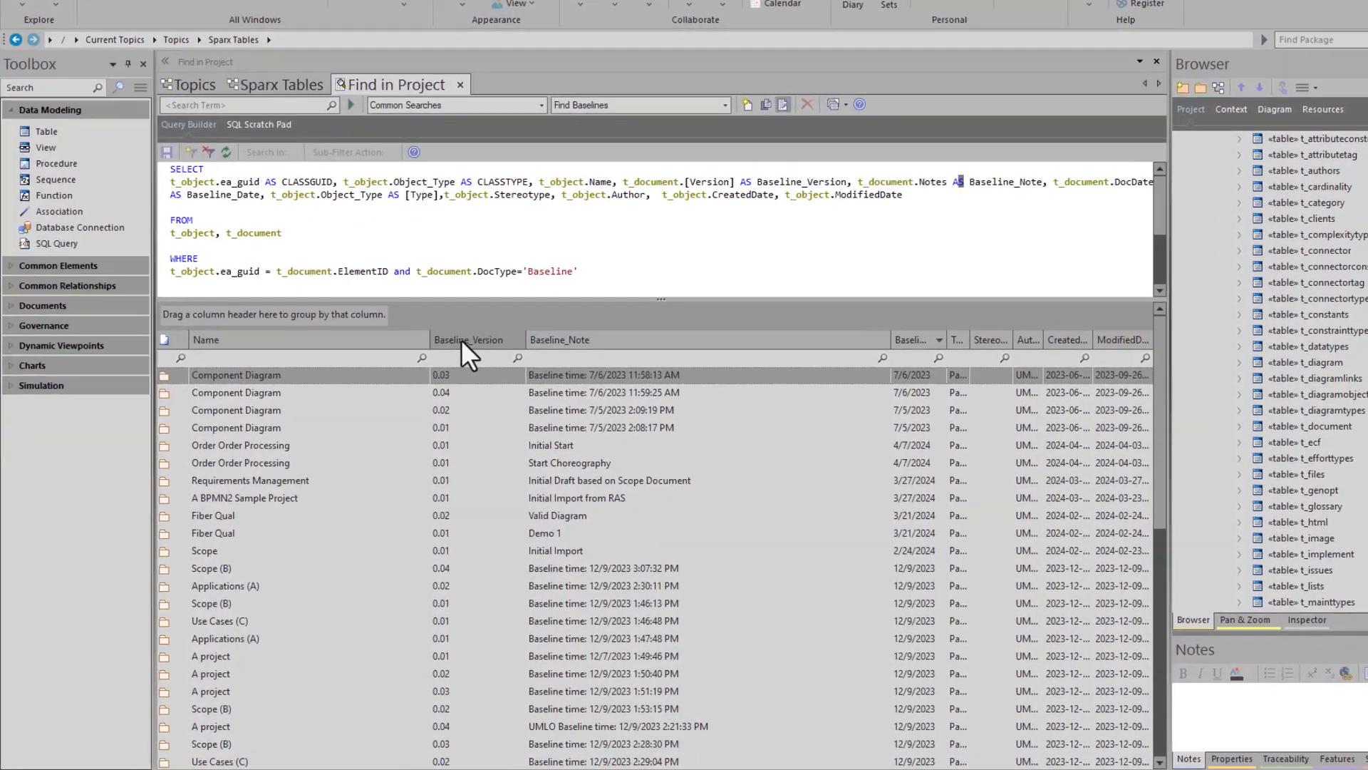
# Hide the filter bar of the baseline results and show it again.
pyautogui.rightClick(411, 387)
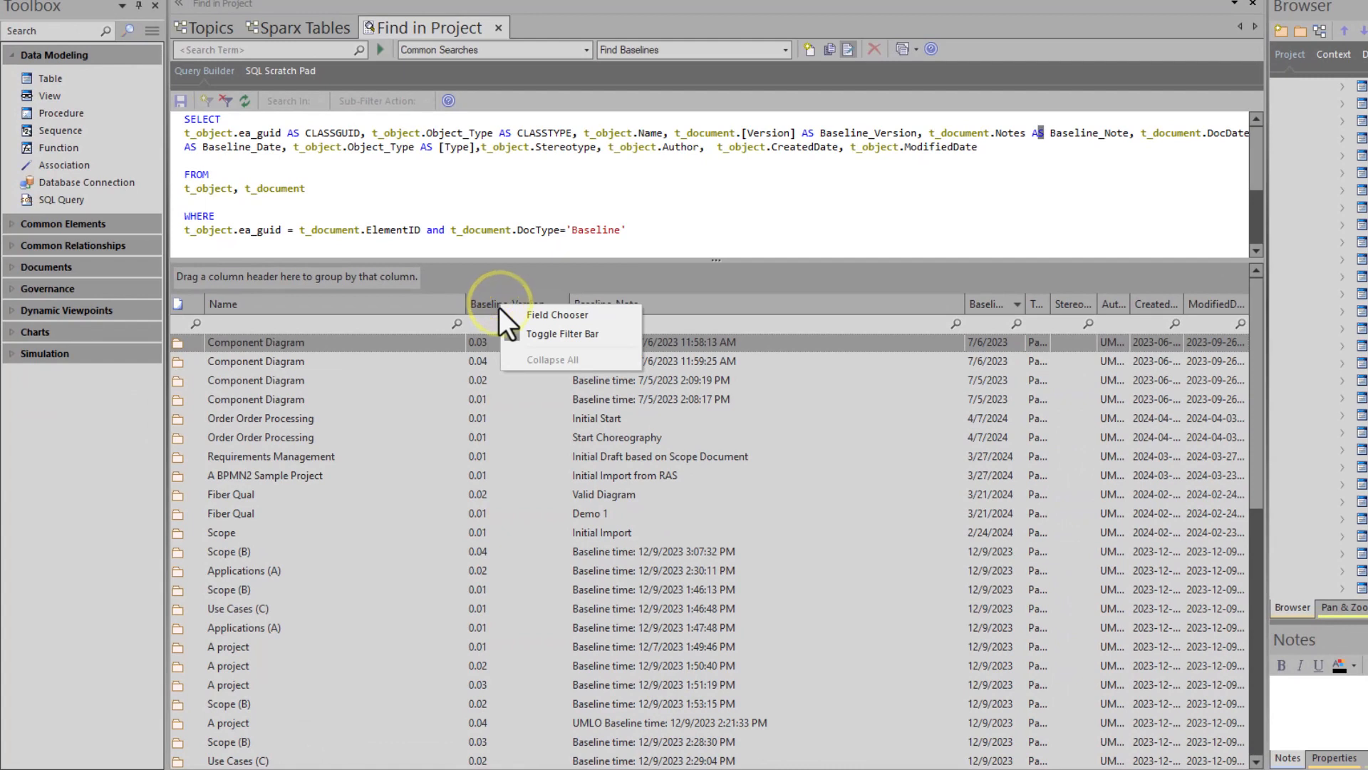
pyautogui.click(550, 340)
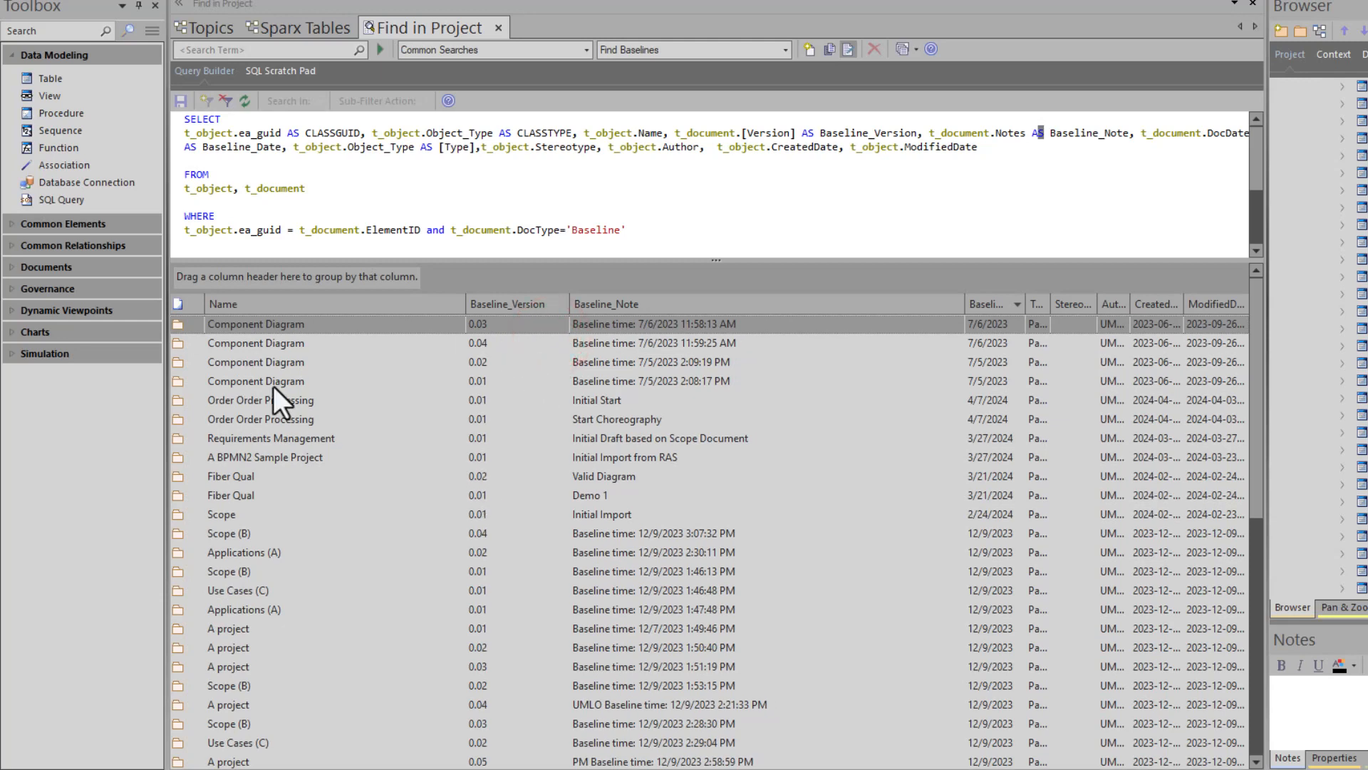
pyautogui.rightClick(503, 305)
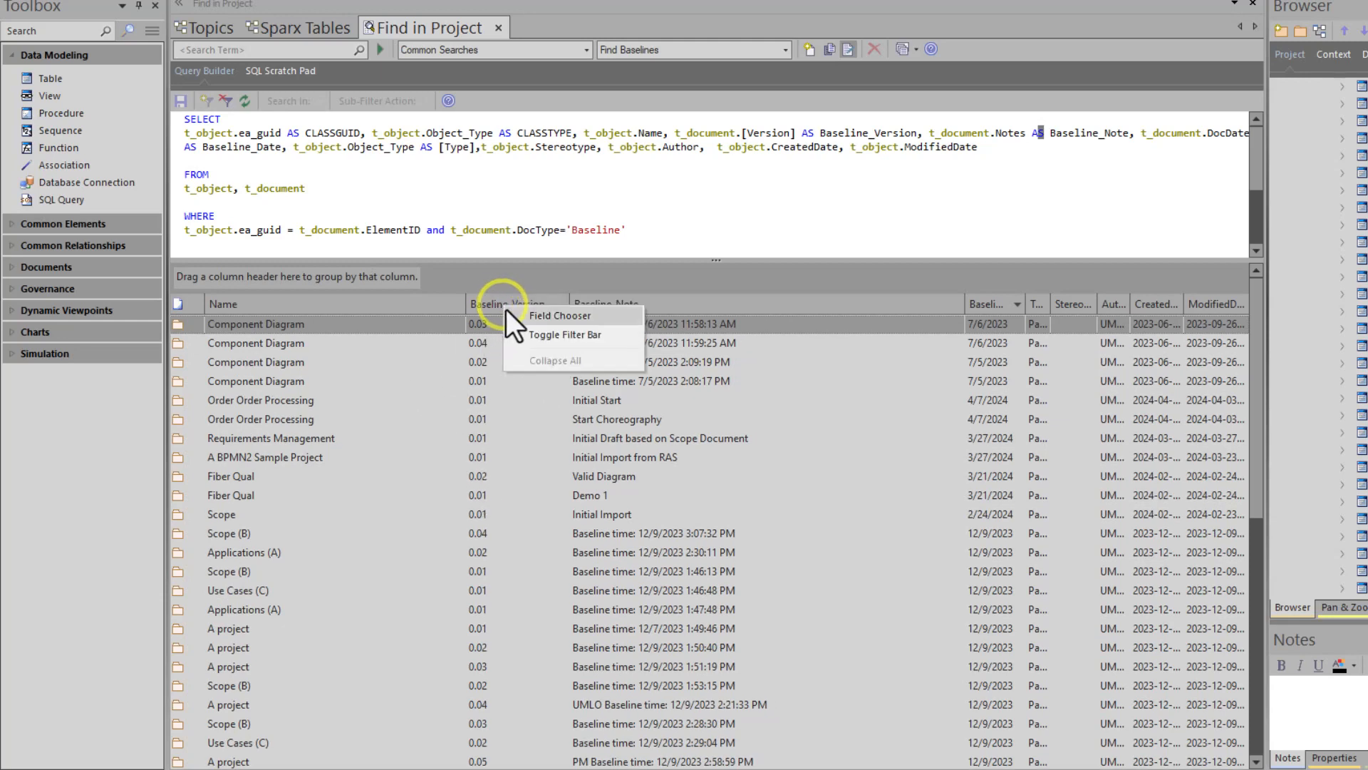
pyautogui.click(533, 334)
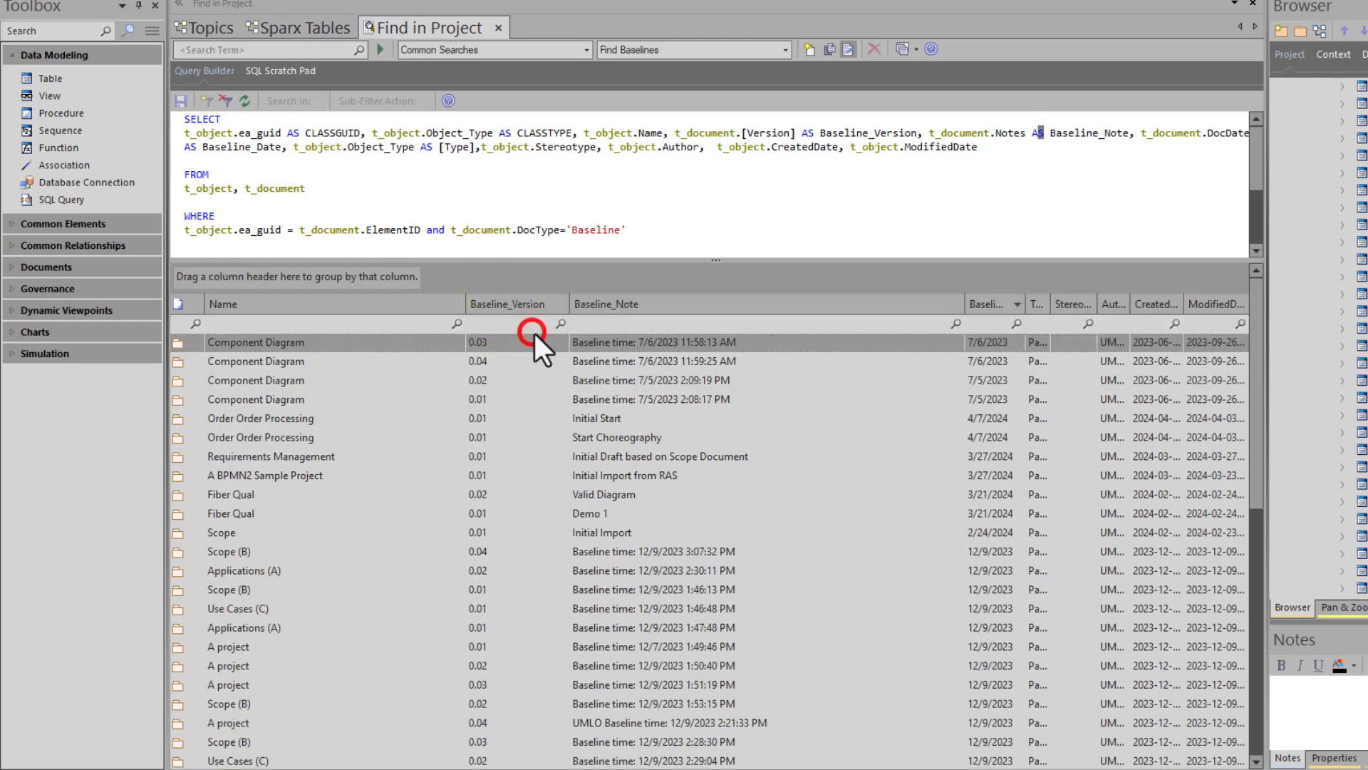
# Filter the baseline results by the name "Fib" and check the Fiber Qual entries.
pyautogui.click(385, 324)
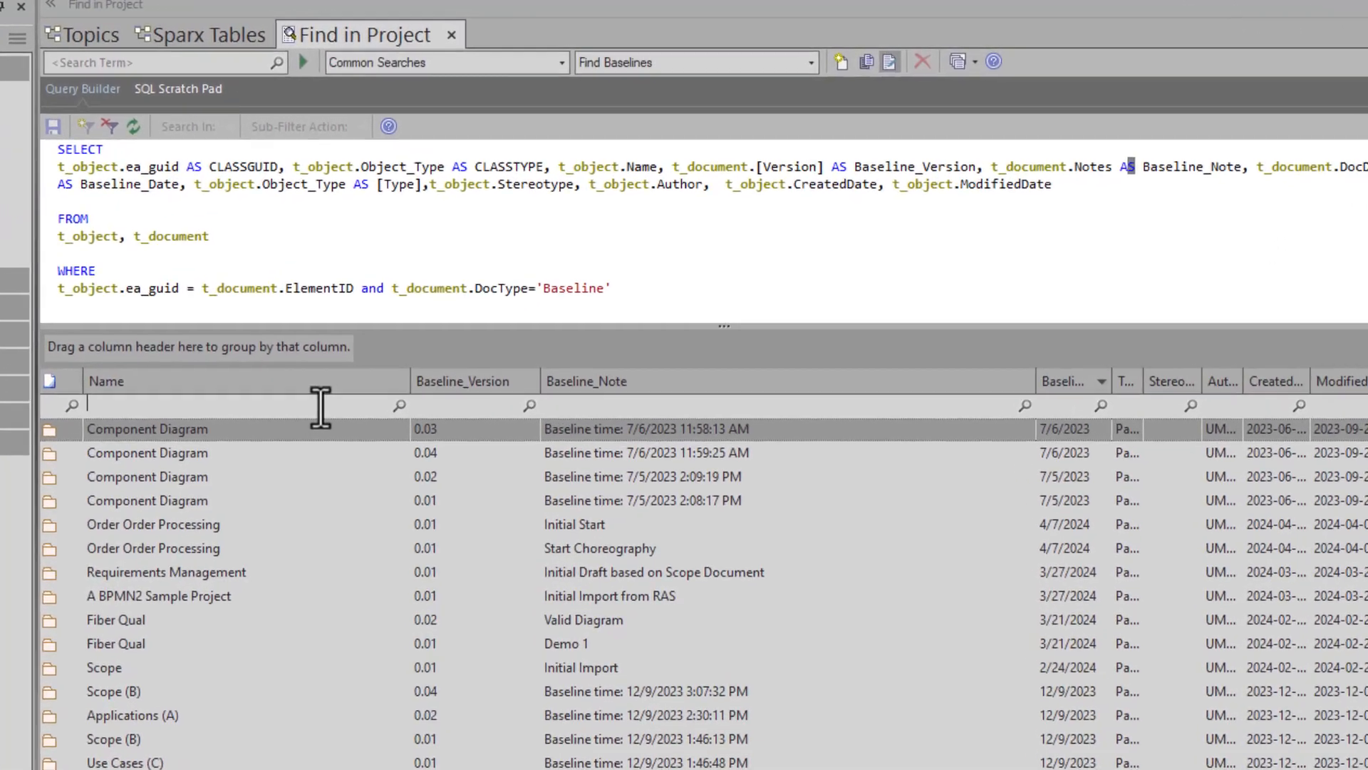
pyautogui.write('Fi')
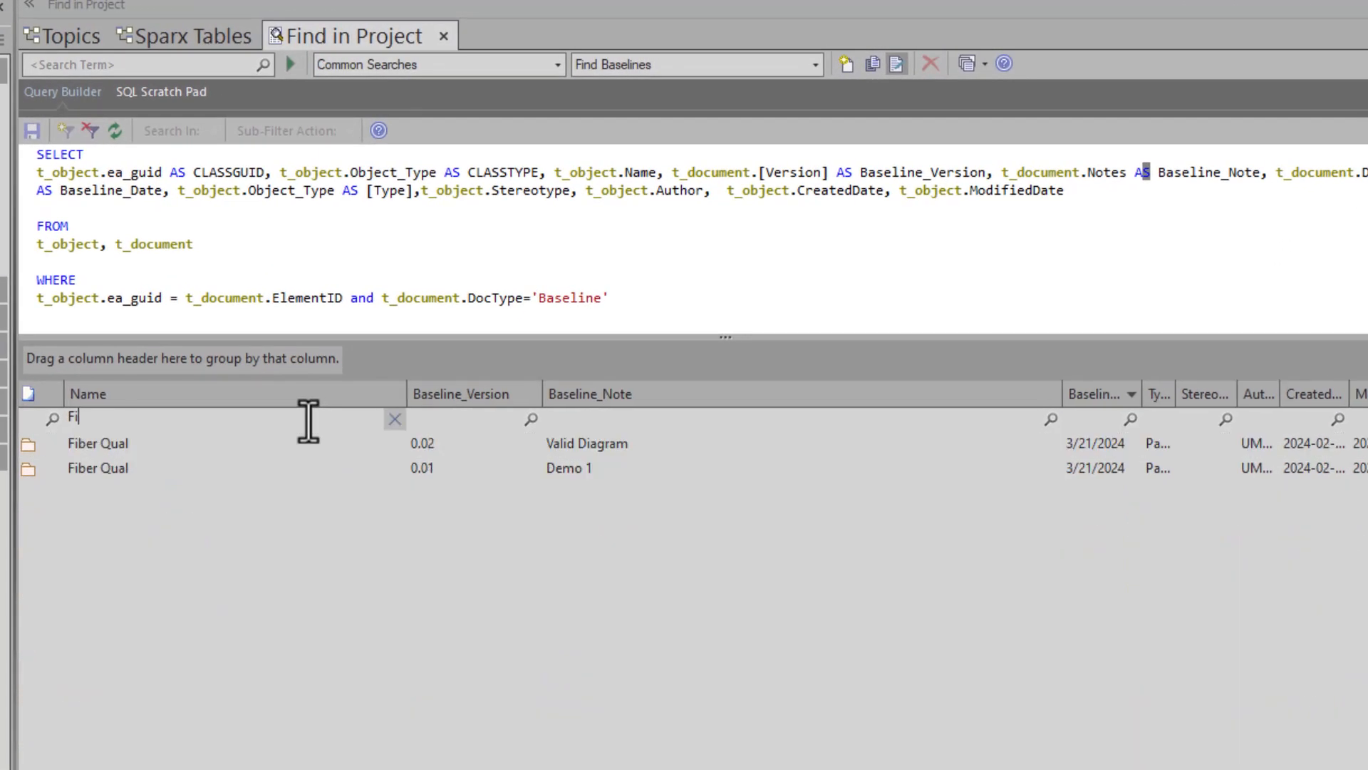
pyautogui.write('b')
pyautogui.click(110, 442)
pyautogui.click(111, 469)
pyautogui.click(105, 449)
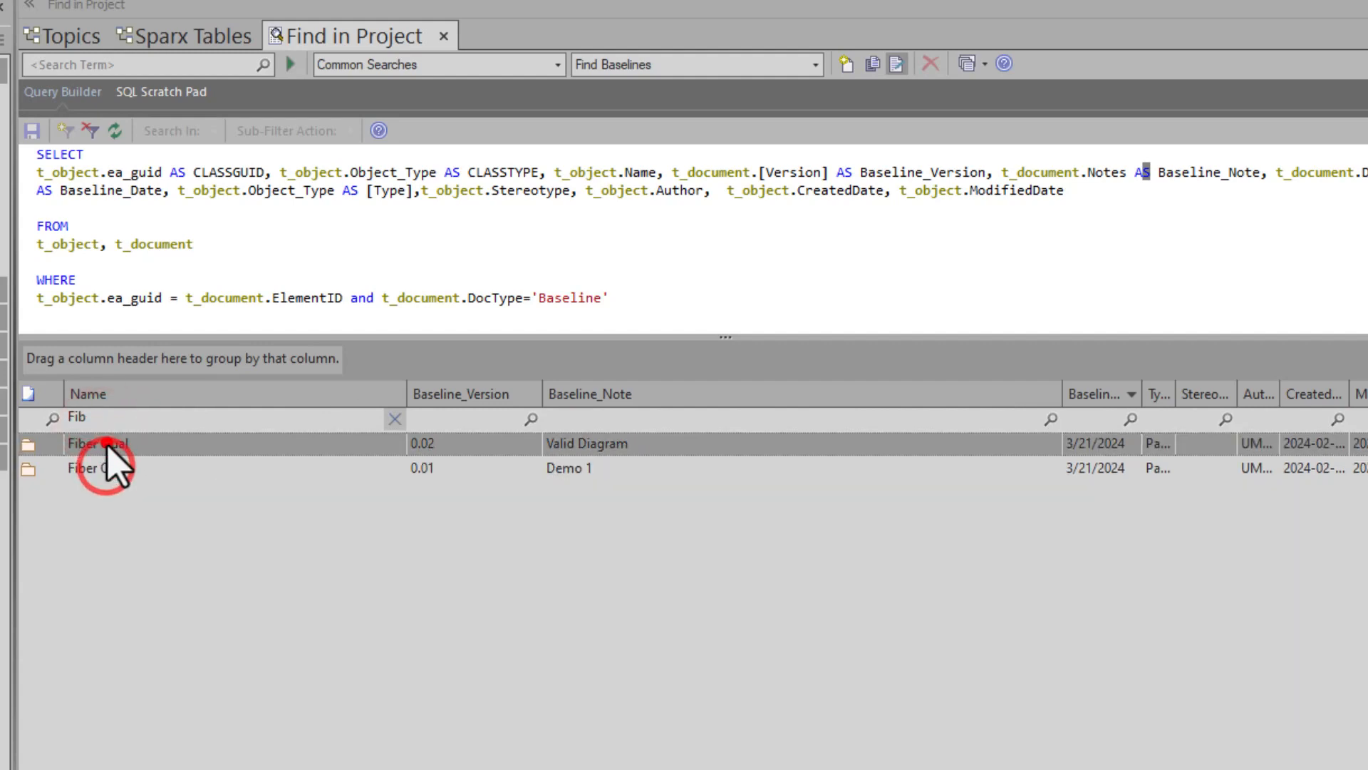
pyautogui.click(109, 441)
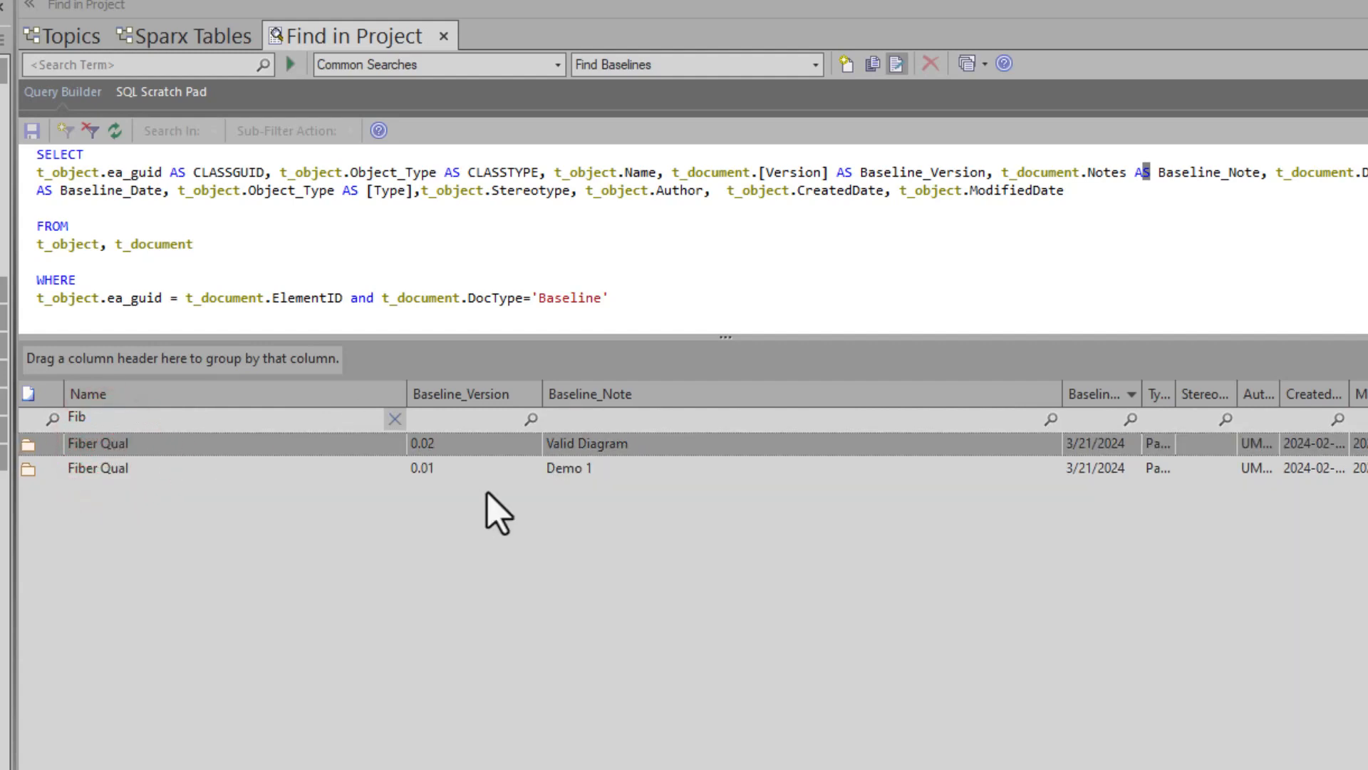
pyautogui.click(295, 515)
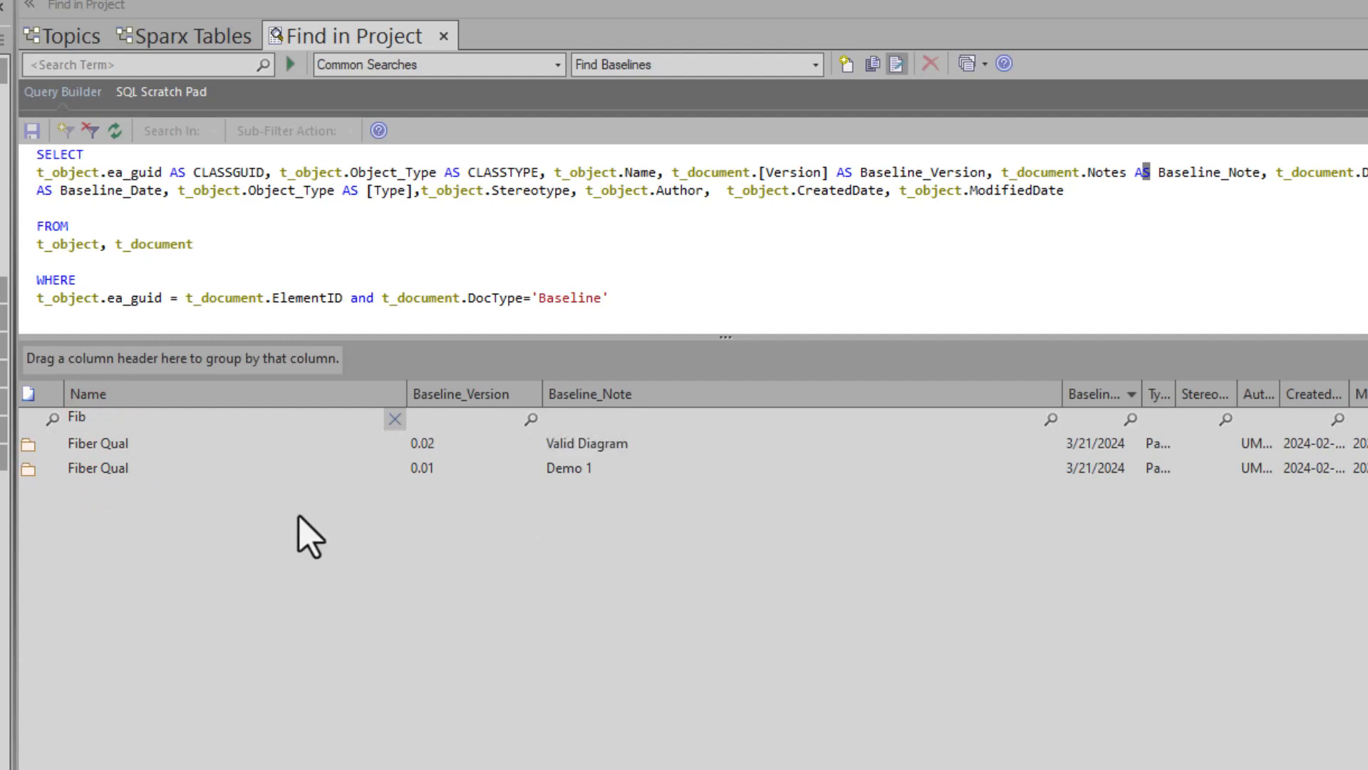
# Locate the Fiber Qual package of baseline version 0.02 in the Browser and look up its usage in diagrams.
pyautogui.rightClick(90, 447)
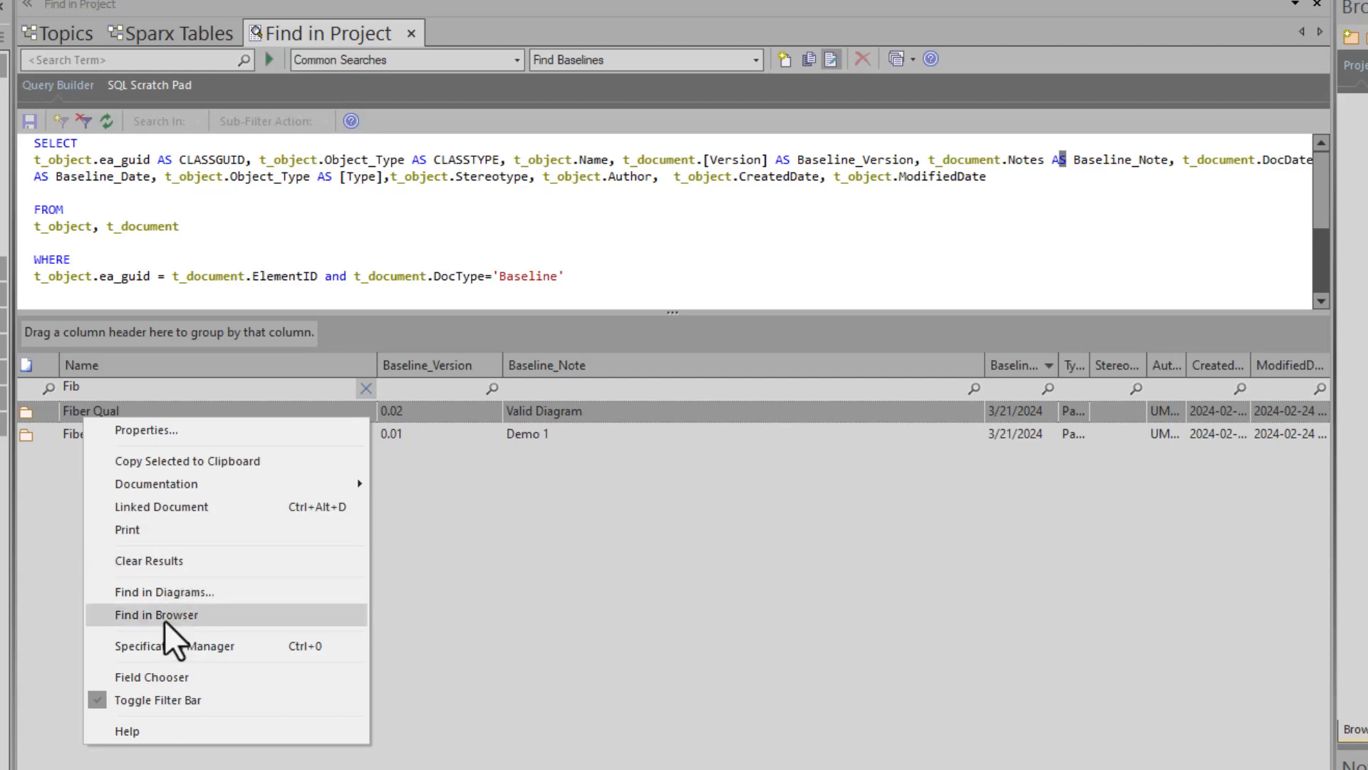
pyautogui.click(253, 611)
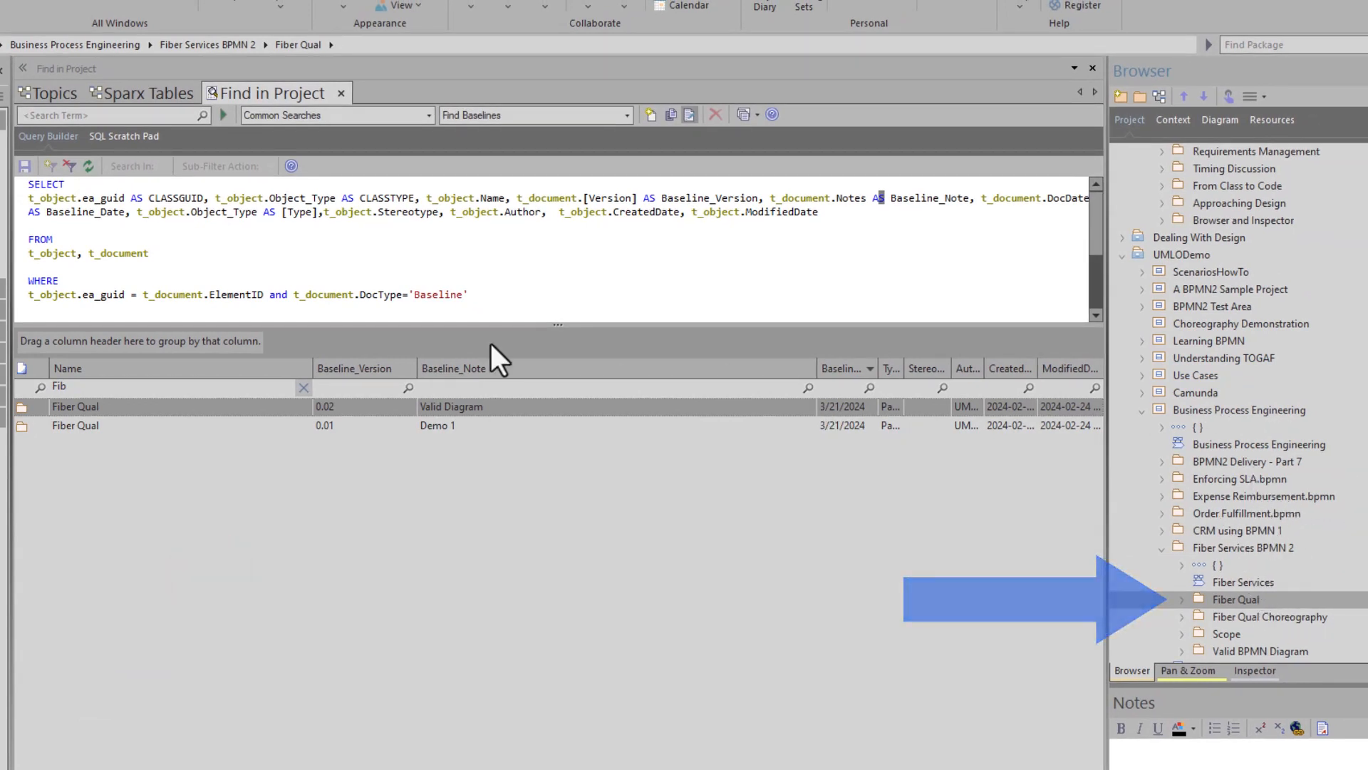
pyautogui.rightClick(204, 412)
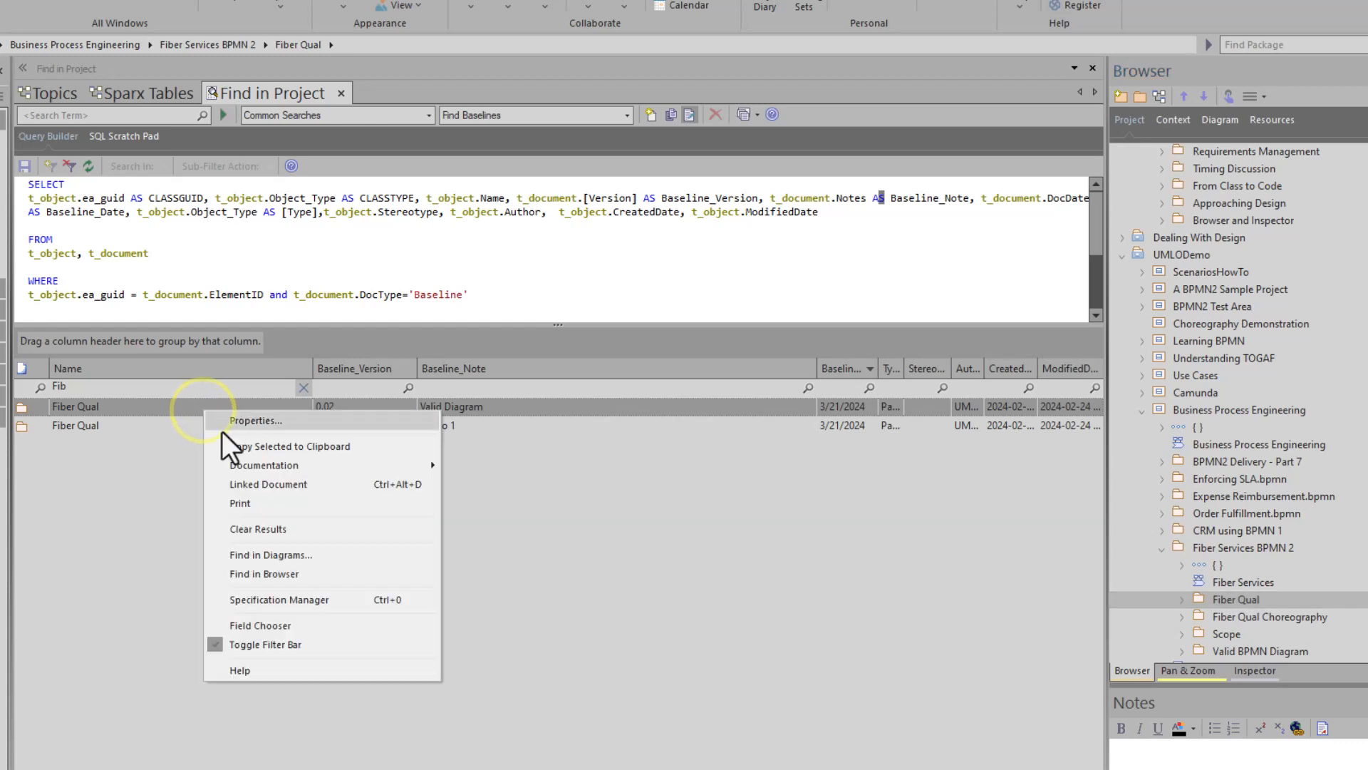
pyautogui.click(260, 558)
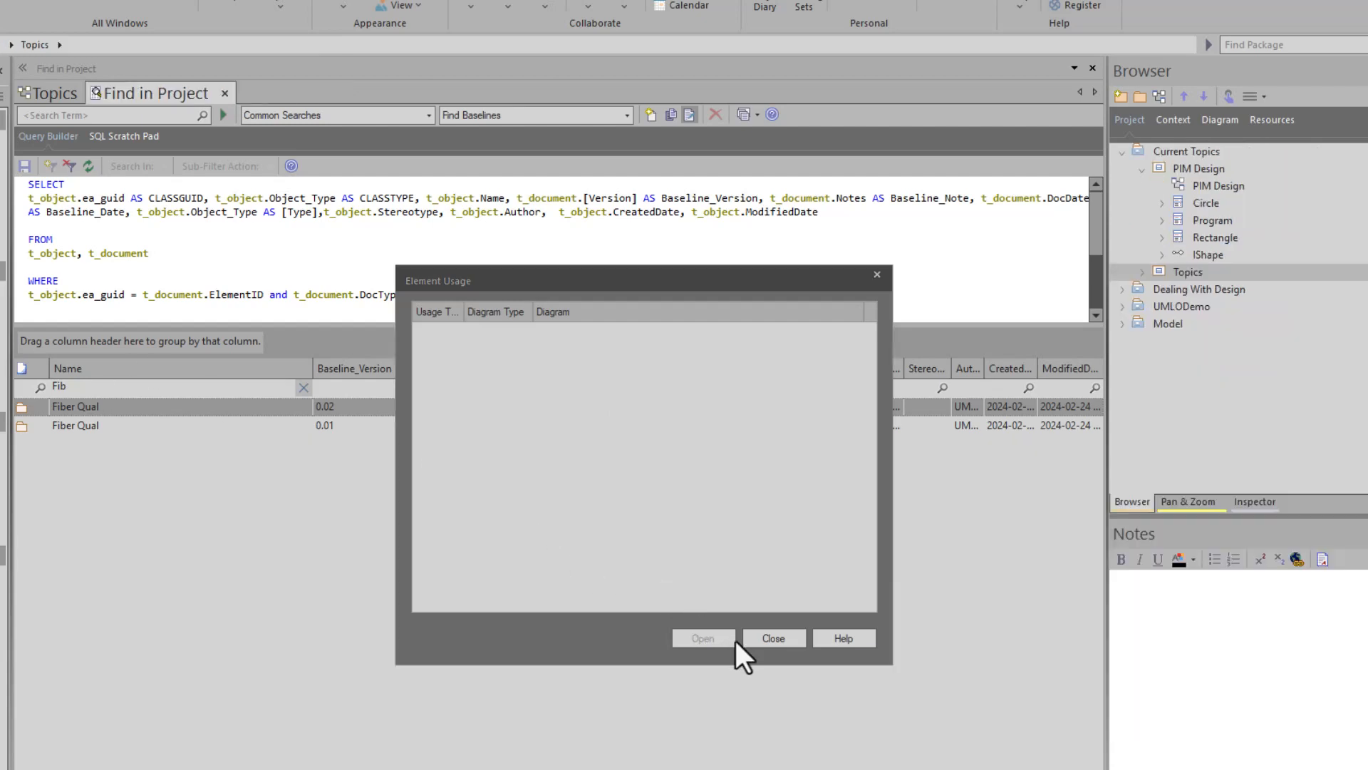
pyautogui.click(762, 638)
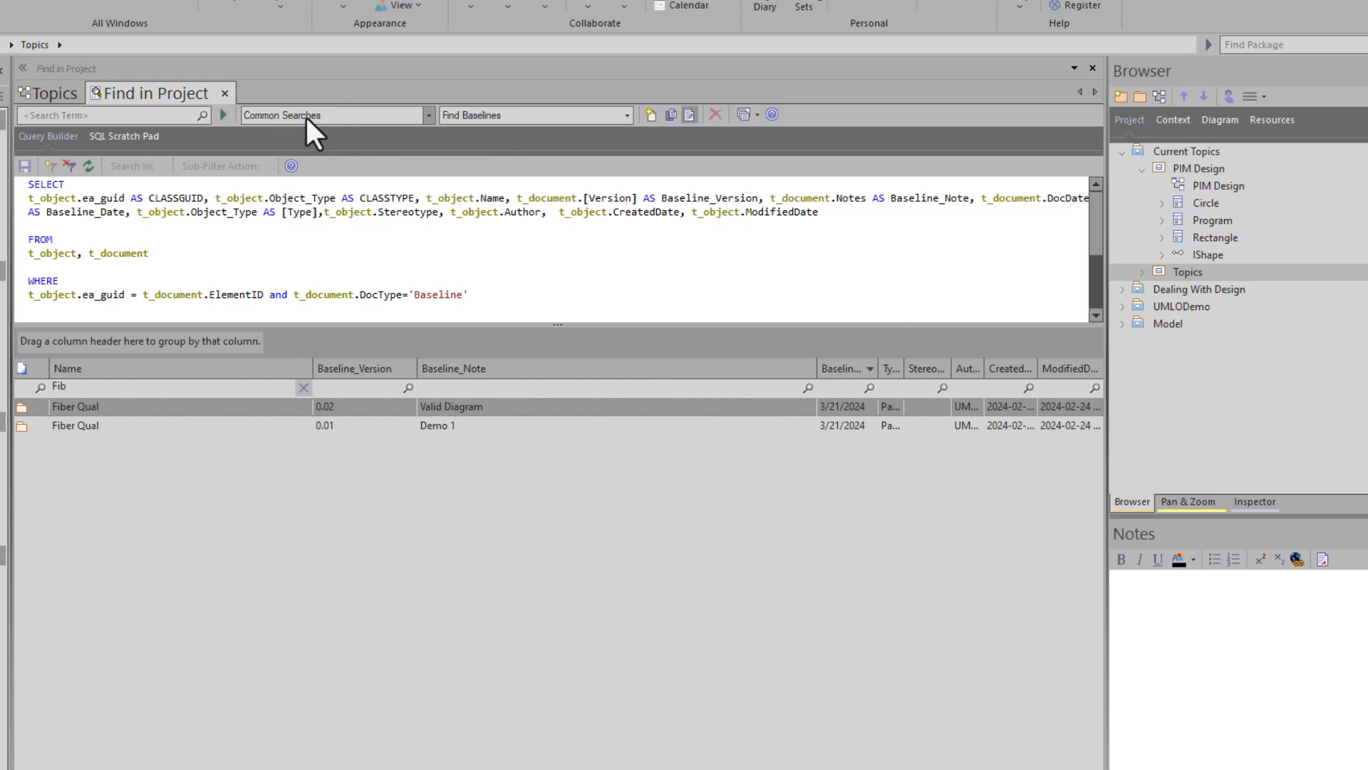
# Switch to the Simple common search and clear the old baseline results and the Name filter.
pyautogui.click(627, 114)
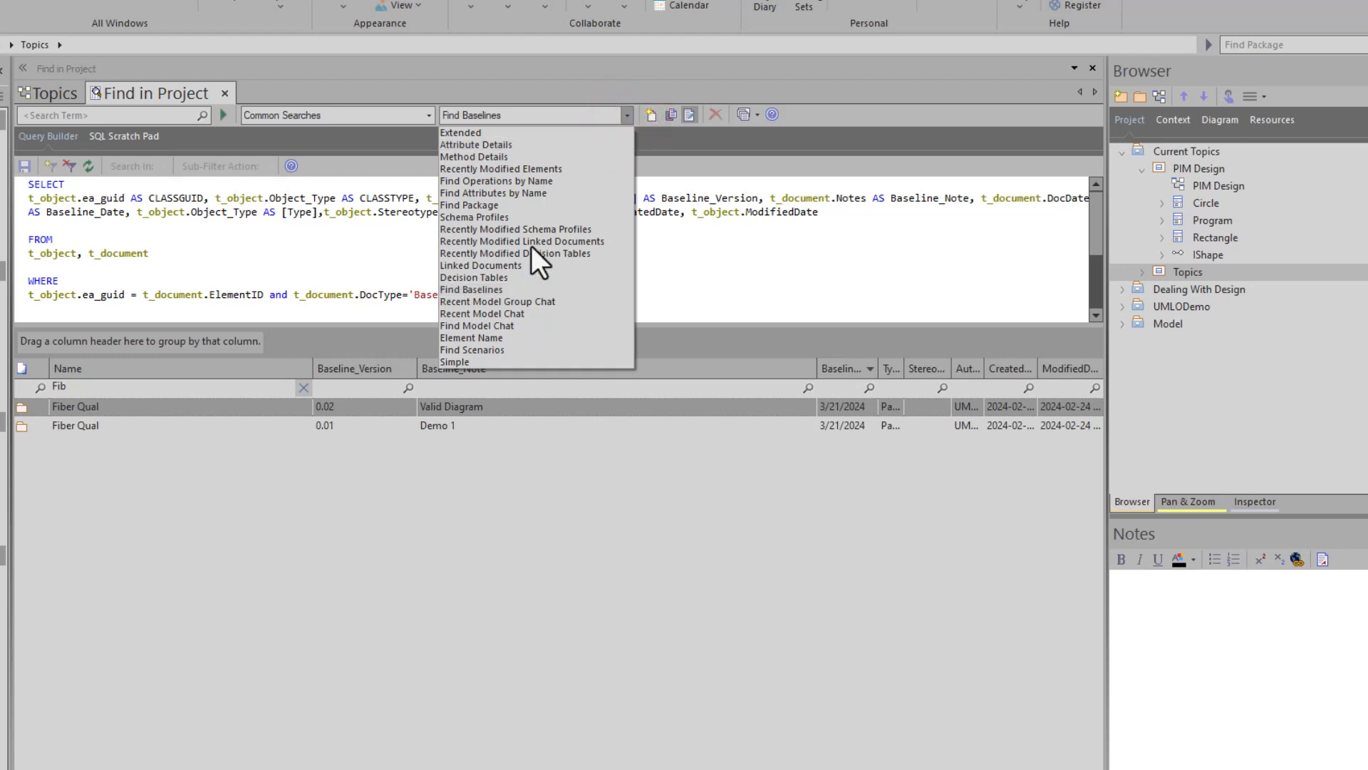
pyautogui.click(494, 361)
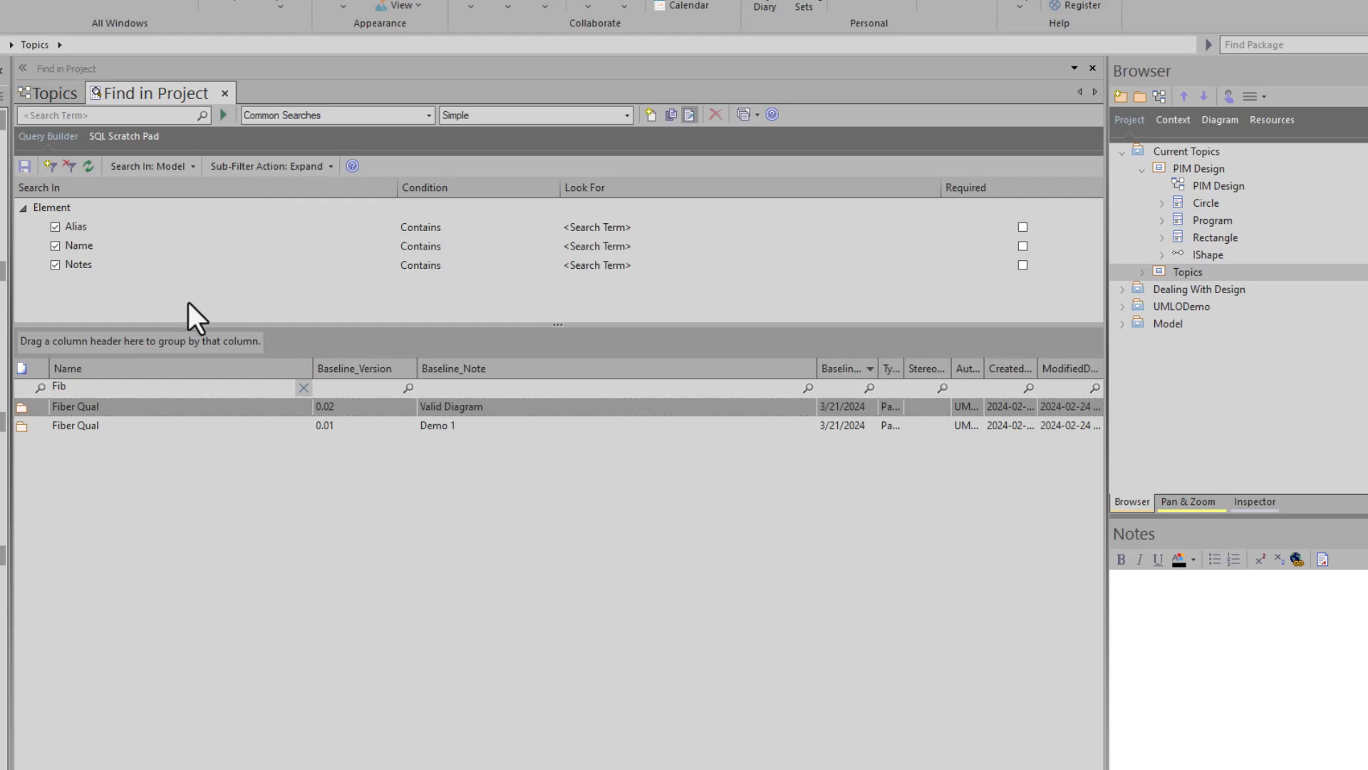
pyautogui.rightClick(207, 465)
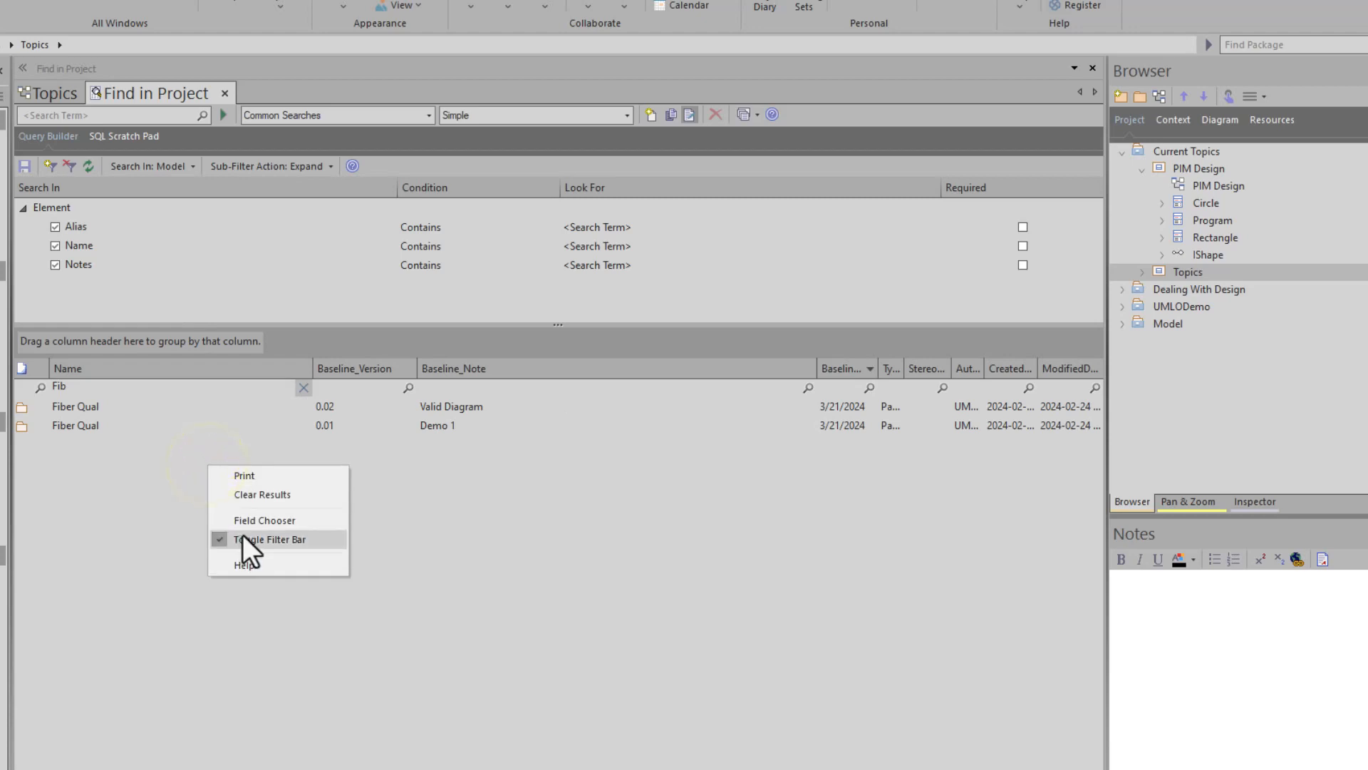
pyautogui.click(268, 492)
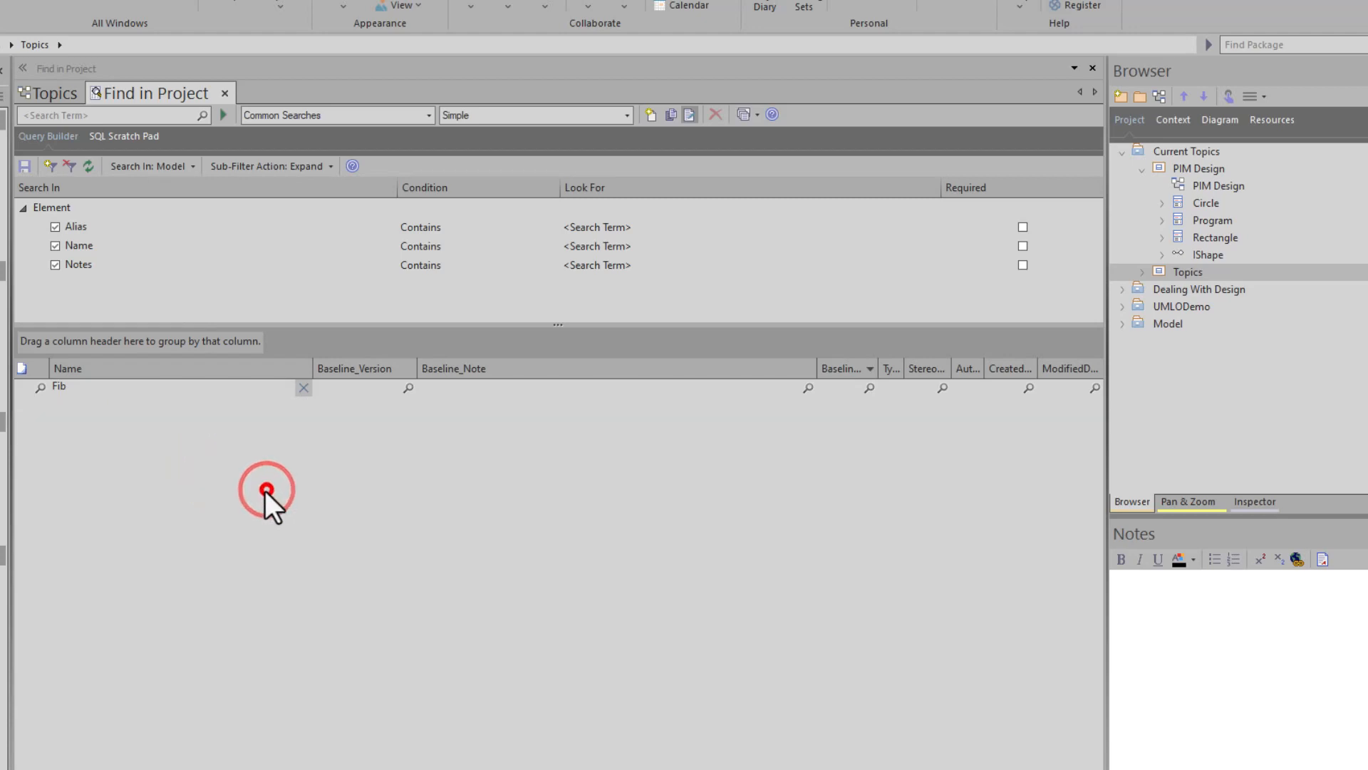
pyautogui.click(305, 387)
pyautogui.click(227, 494)
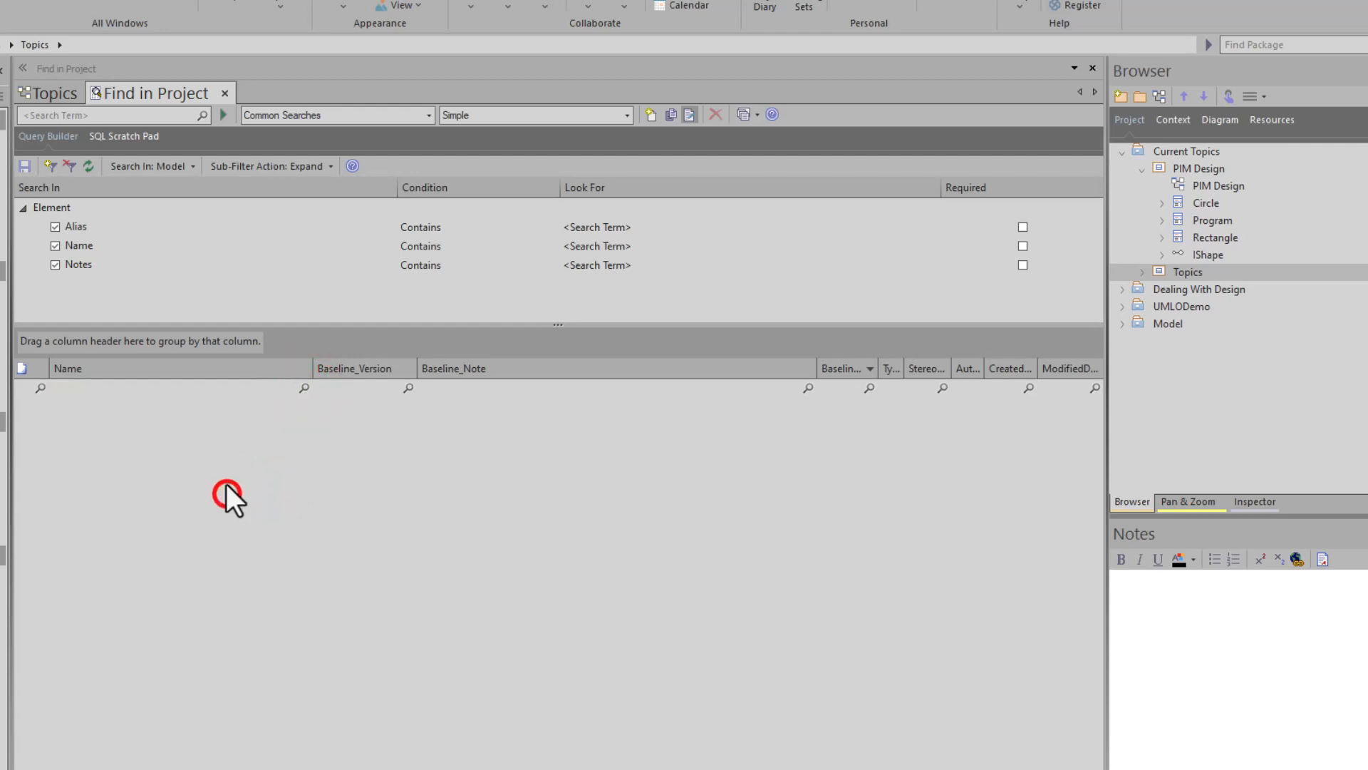
pyautogui.rightClick(160, 375)
pyautogui.click(194, 404)
pyautogui.rightClick(174, 370)
pyautogui.click(199, 399)
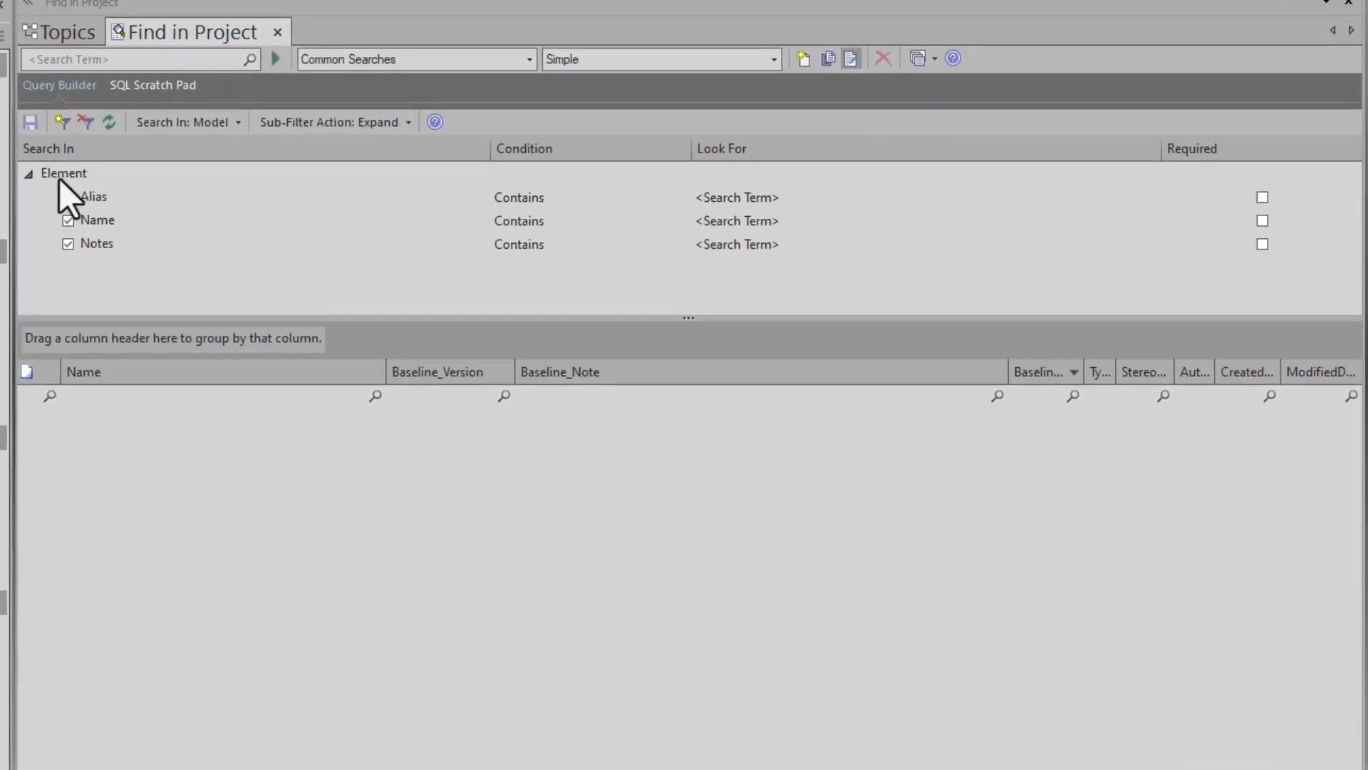
# Review the Alias, Name and Notes criteria of the Simple search and go to its search term.
pyautogui.click(93, 197)
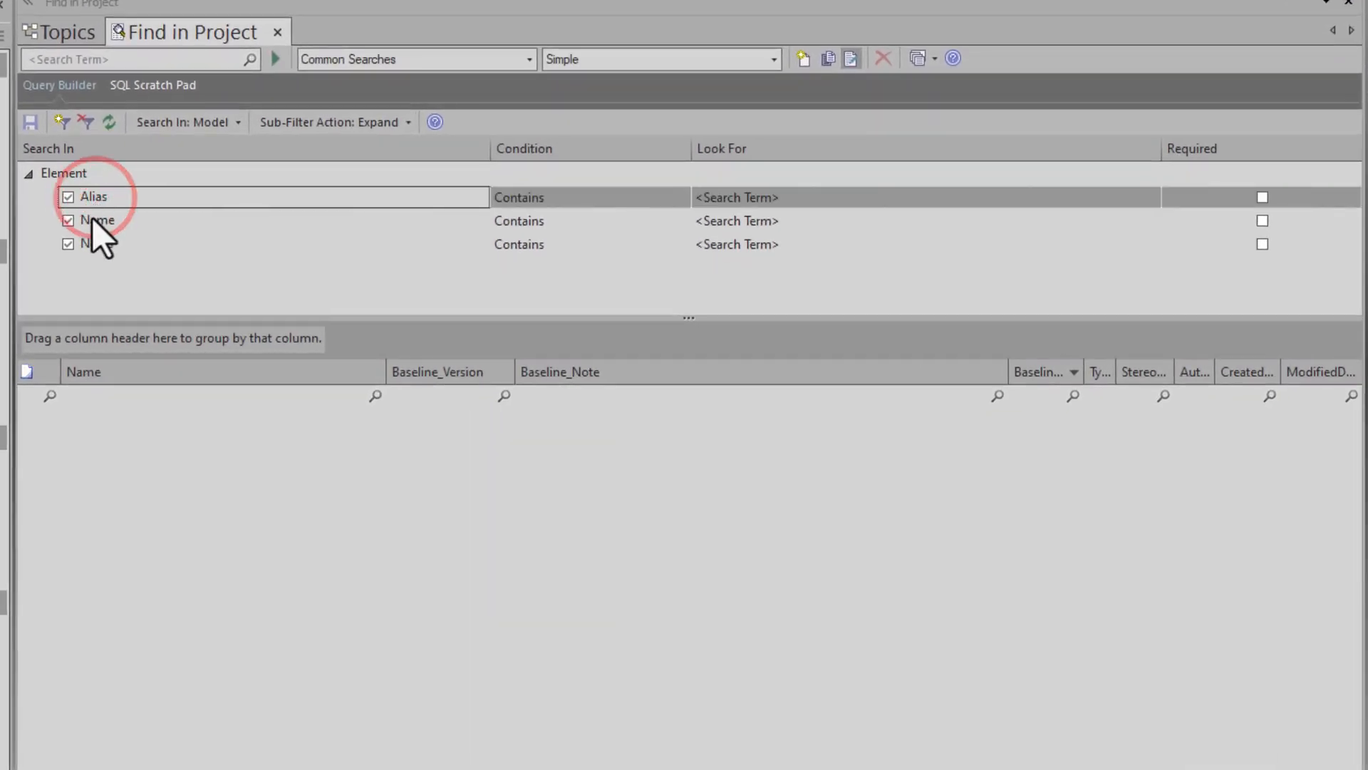
pyautogui.click(92, 219)
pyautogui.click(90, 243)
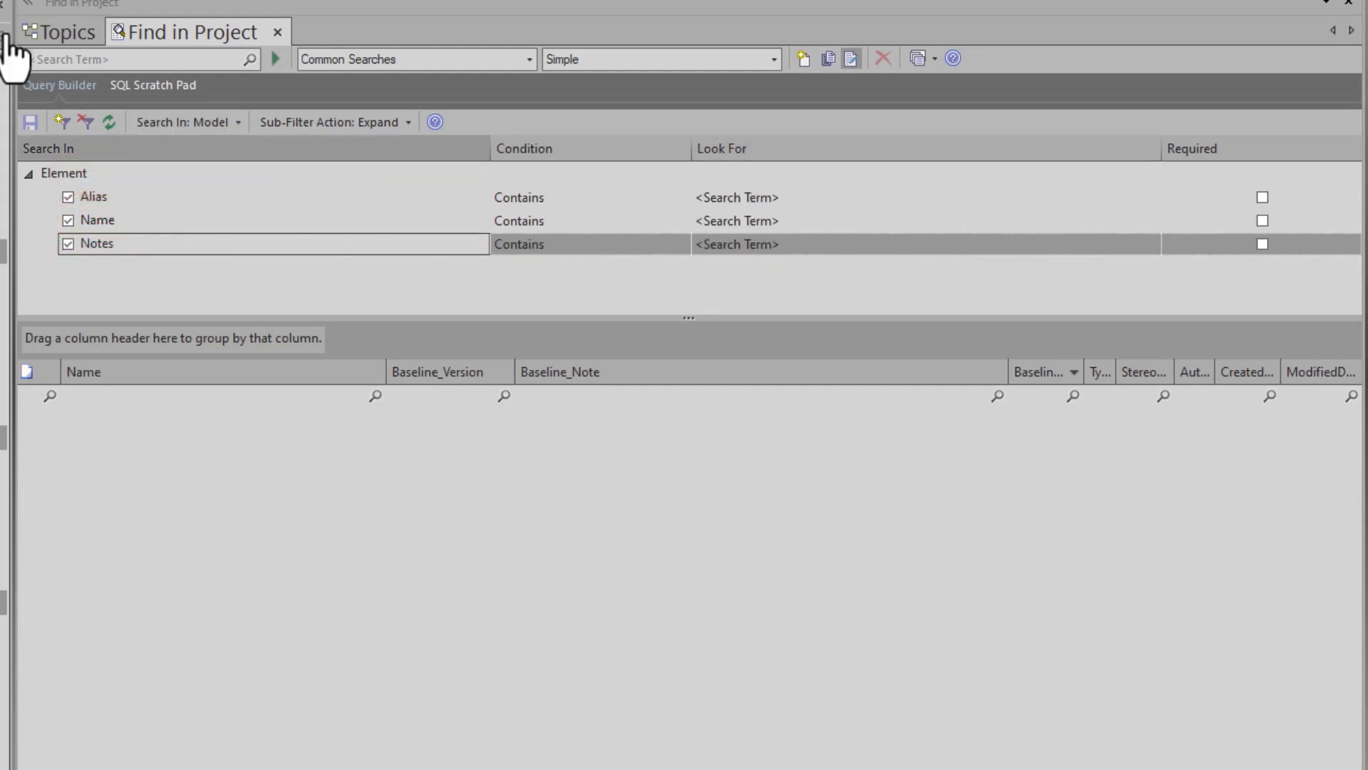
pyautogui.click(102, 57)
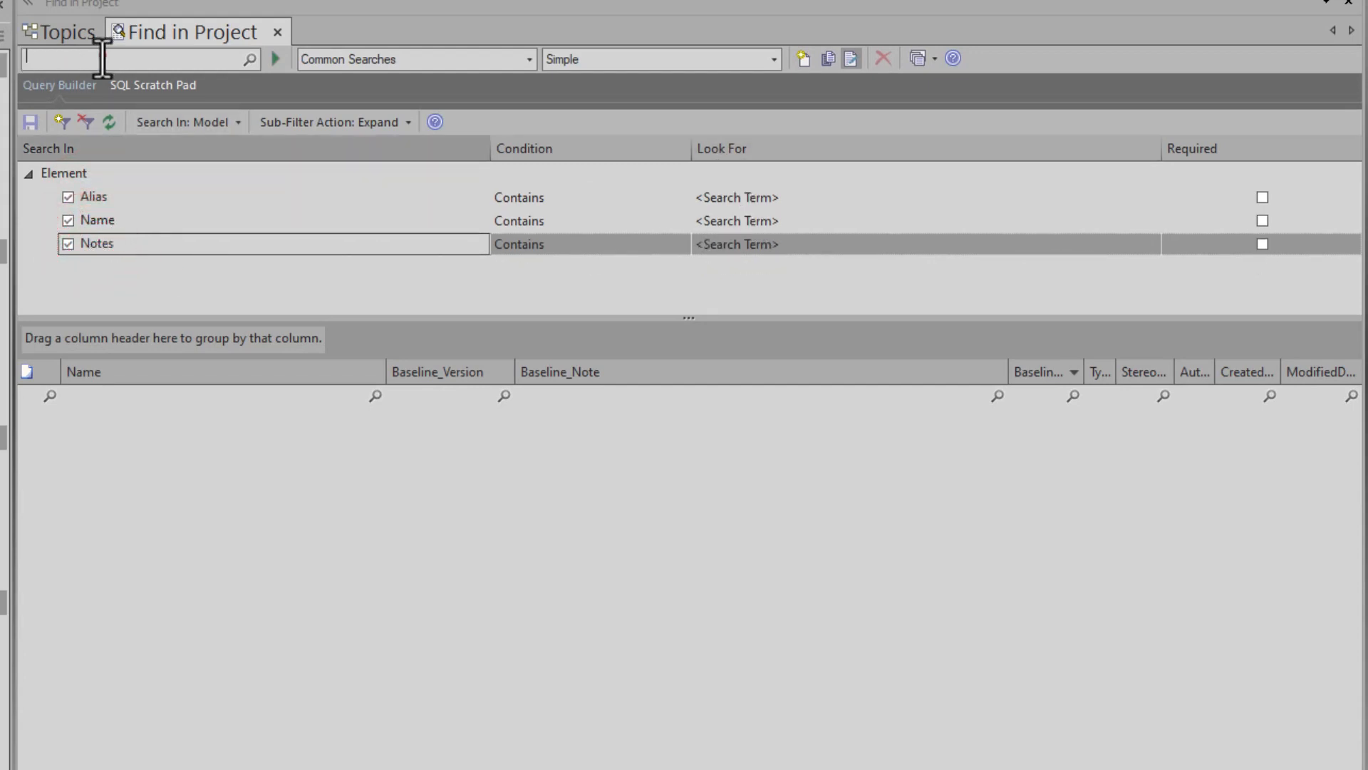
pyautogui.click(66, 59)
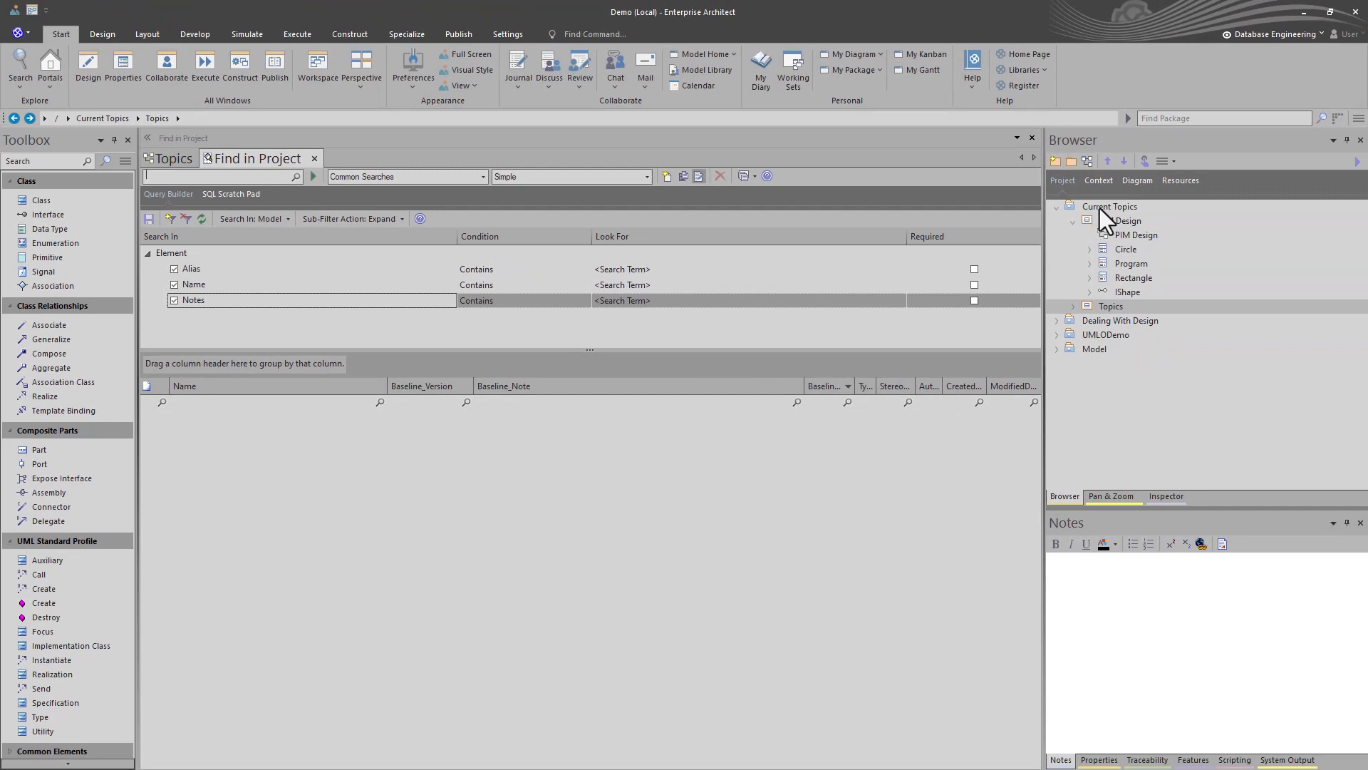
# Add a package named Class under the Current Topics root node, with a diagram as its initial content.
pyautogui.click(1099, 207)
pyautogui.rightClick(1101, 208)
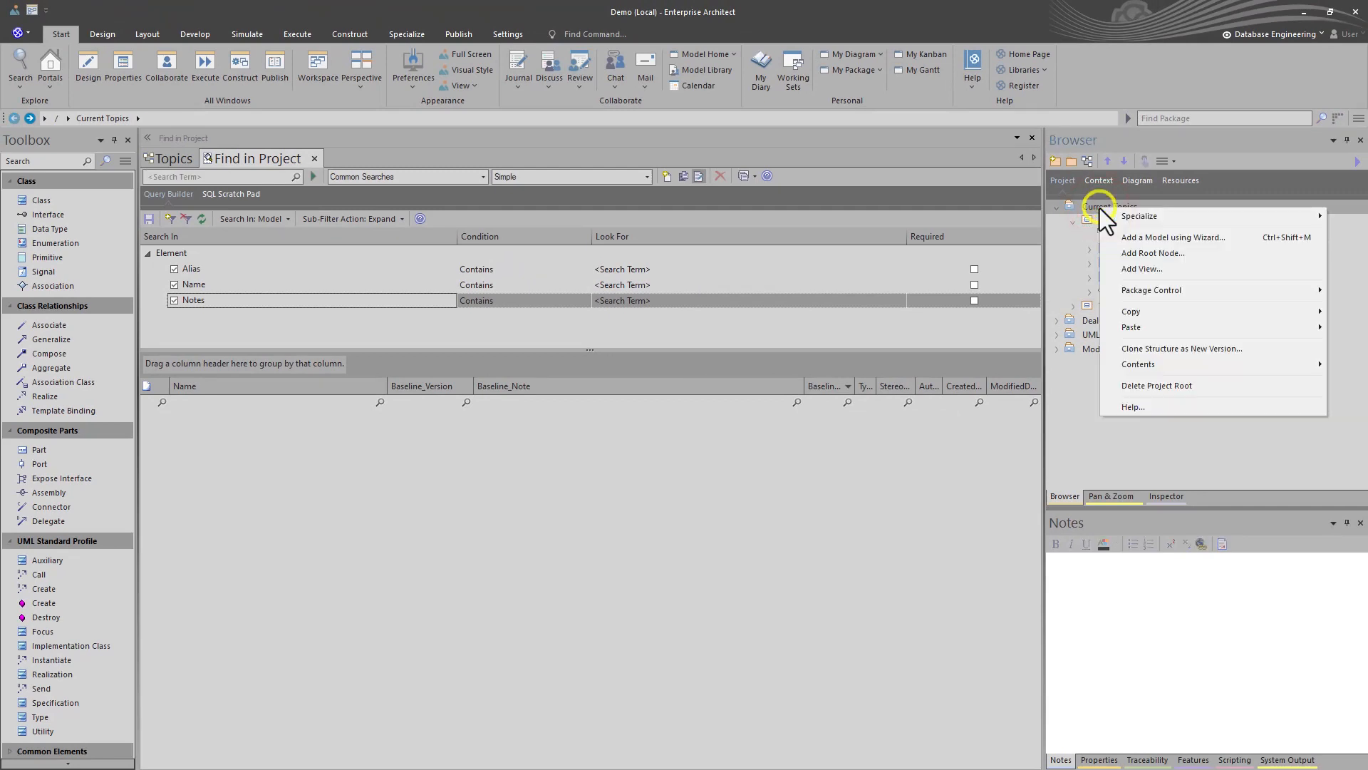
pyautogui.click(1071, 162)
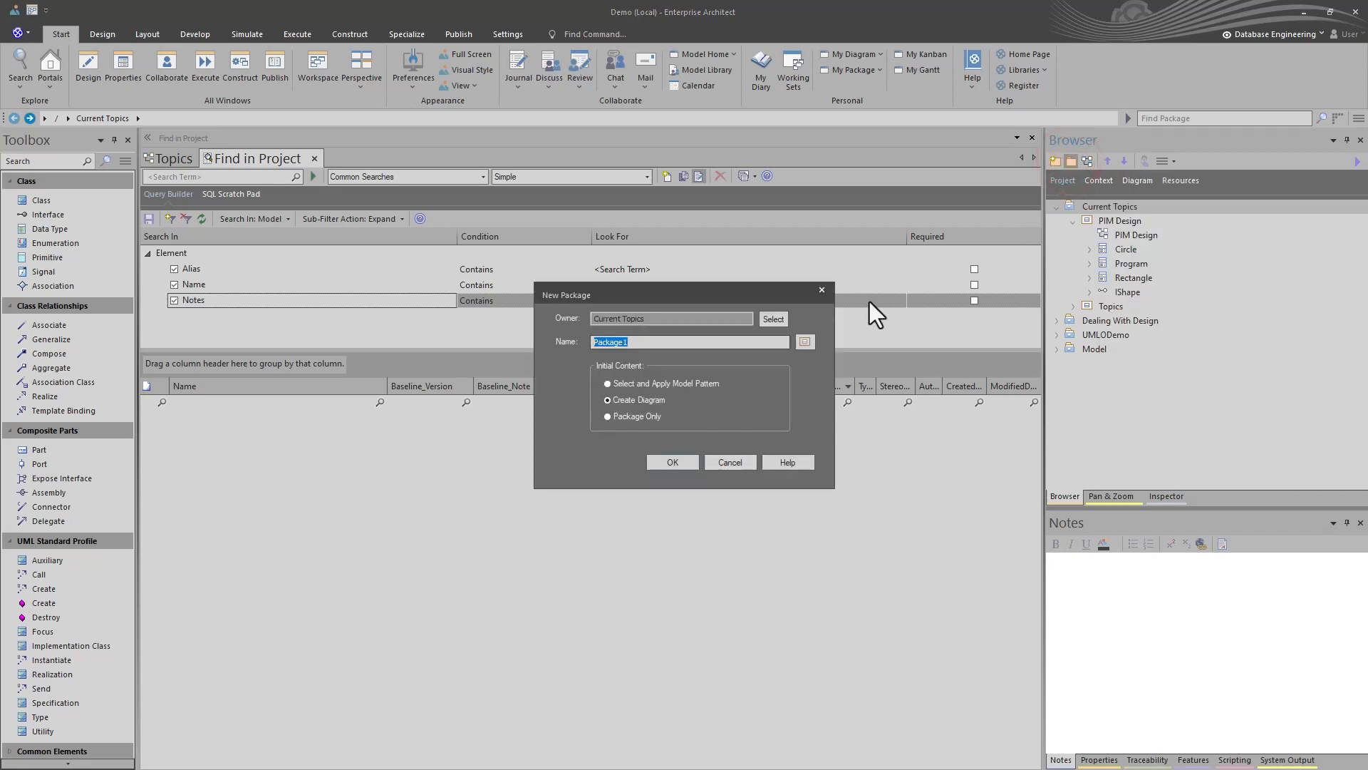
pyautogui.press('Escape')
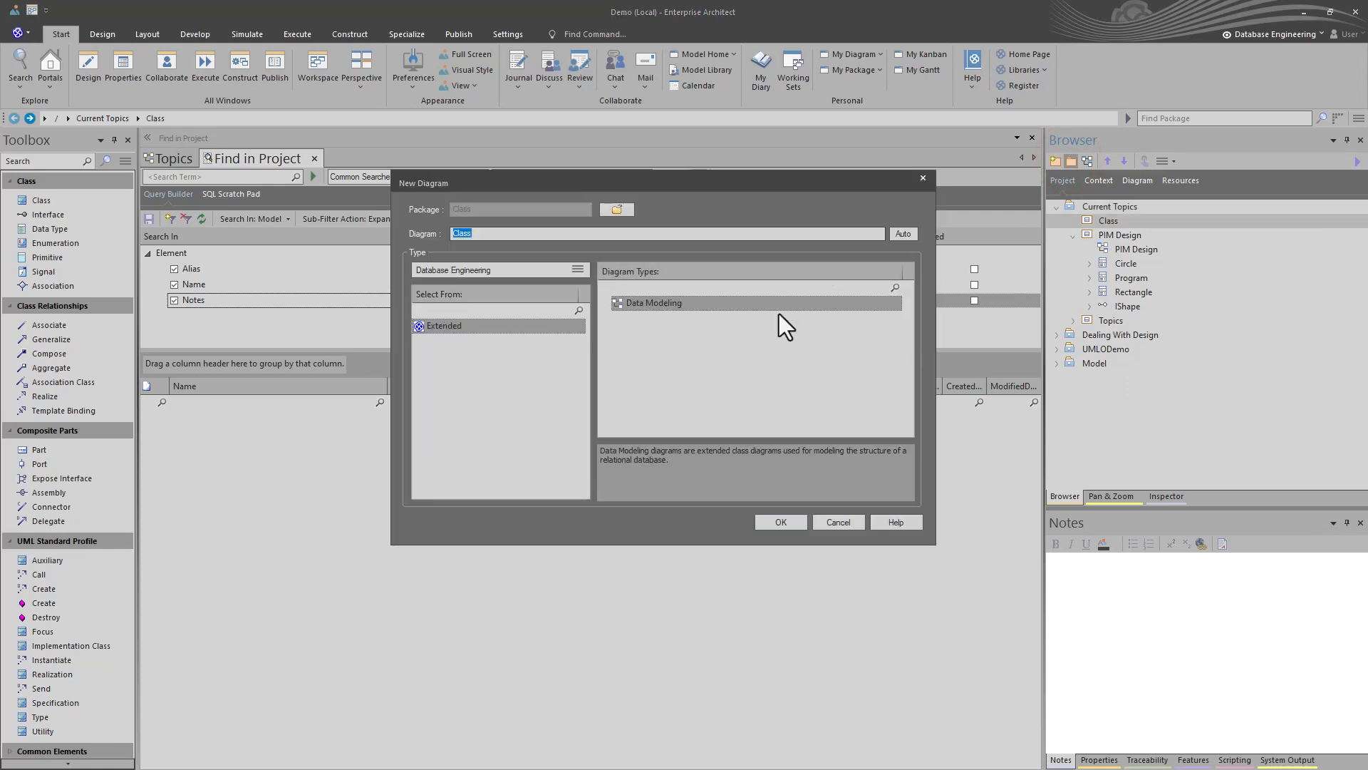
# Create a diagram named Class in the new package, using All Perspectives, UML Structural and the Class diagram type.
pyautogui.click(581, 274)
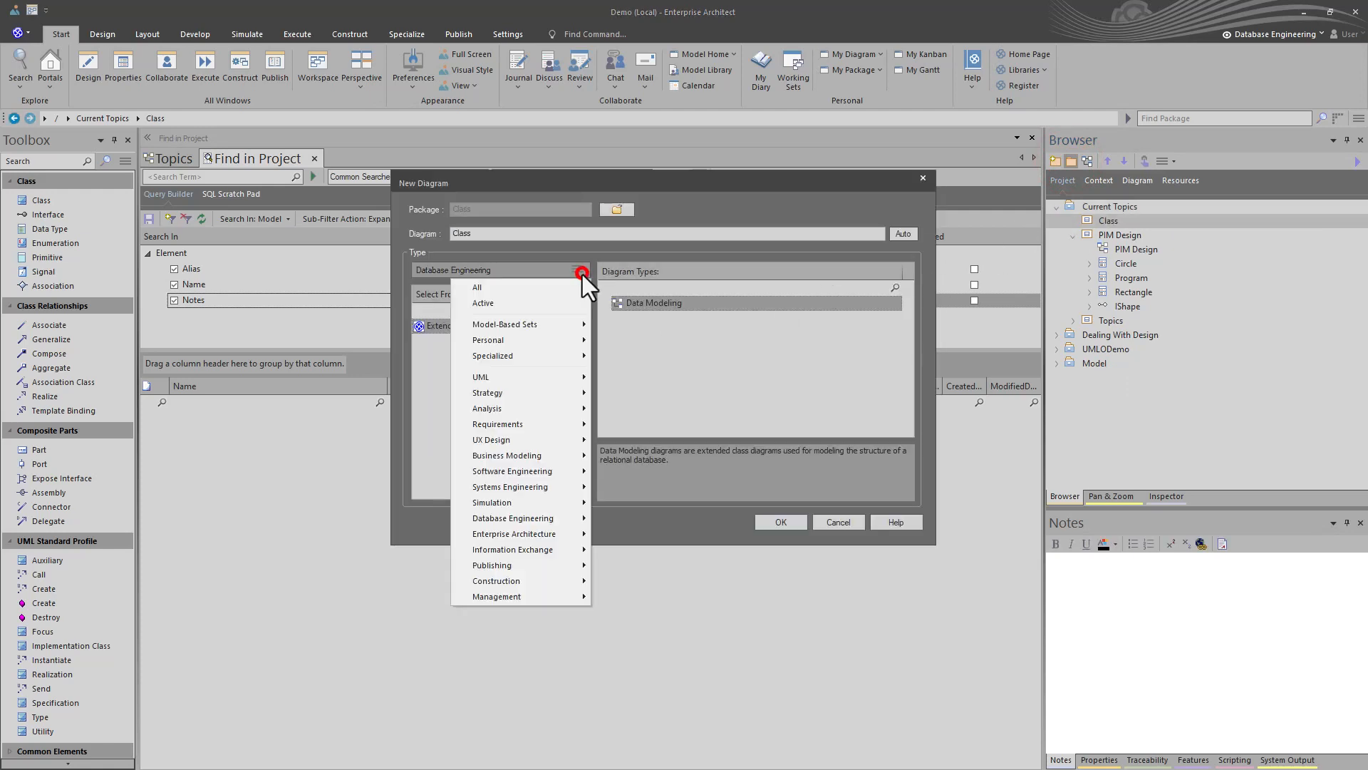
pyautogui.click(540, 283)
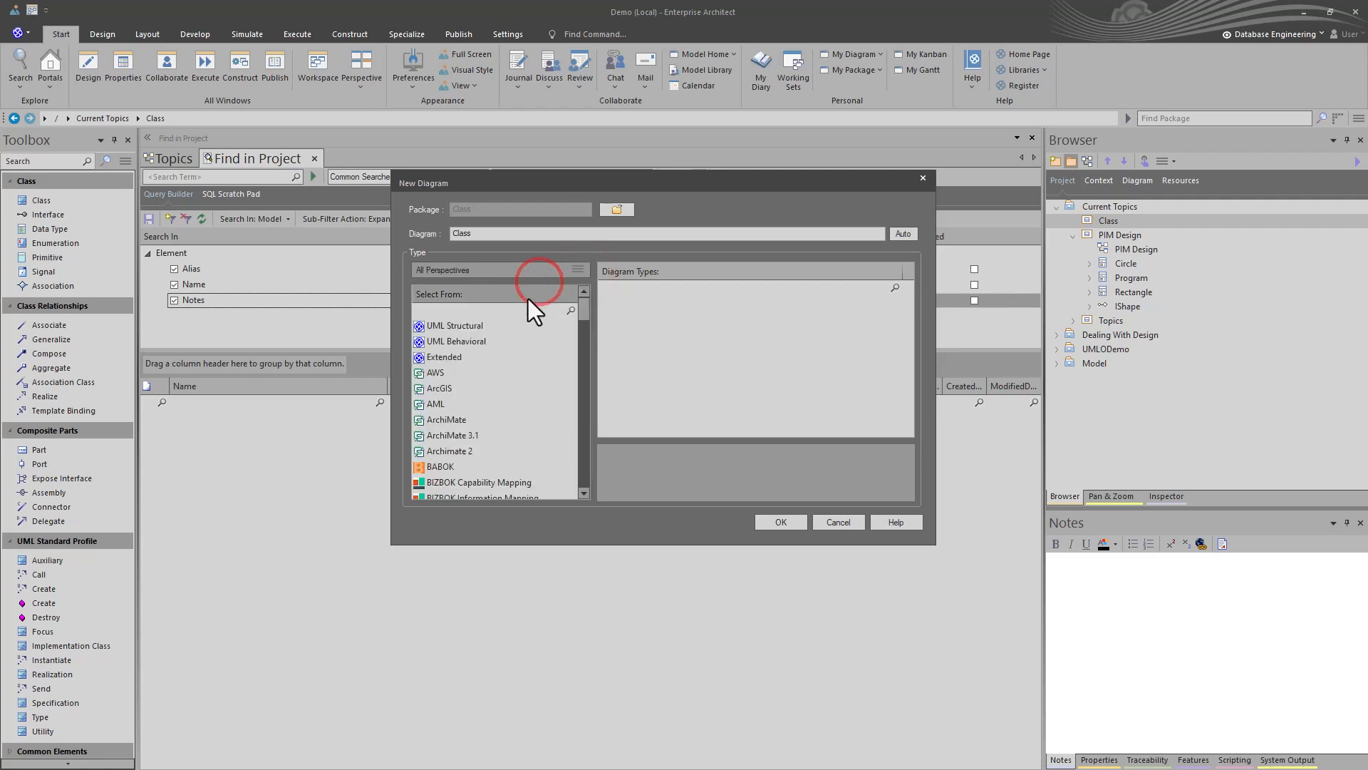
pyautogui.click(464, 325)
pyautogui.click(626, 318)
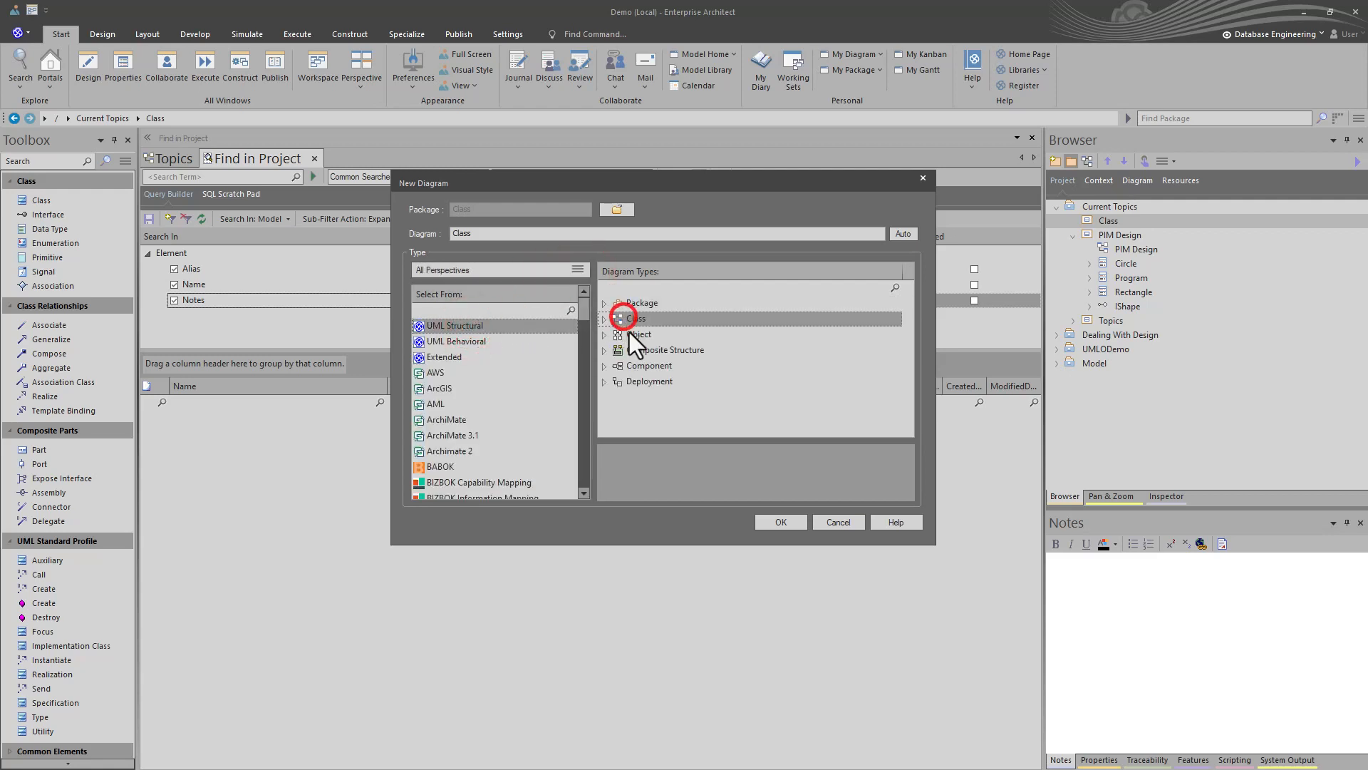
pyautogui.click(784, 522)
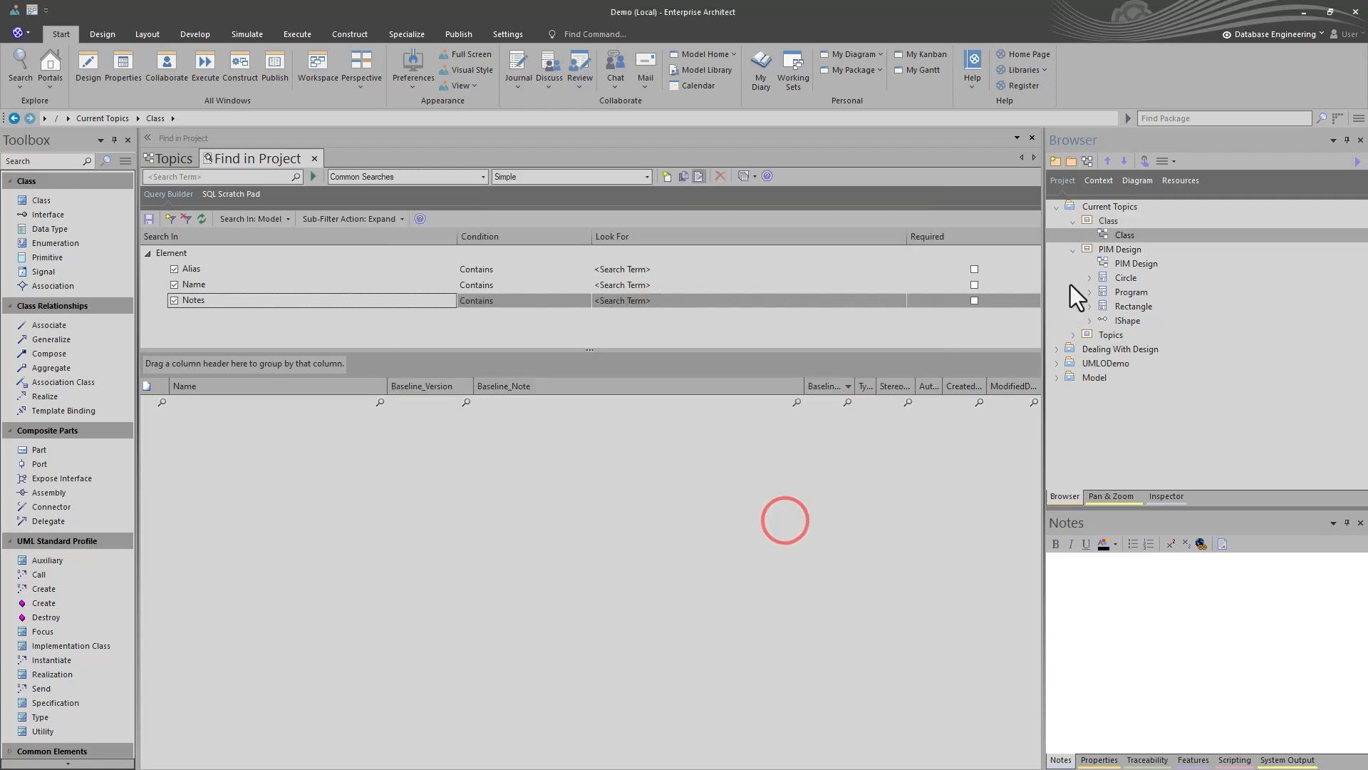
# Open the Class diagram from the Class package in the Browser.
pyautogui.doubleClick(1117, 223)
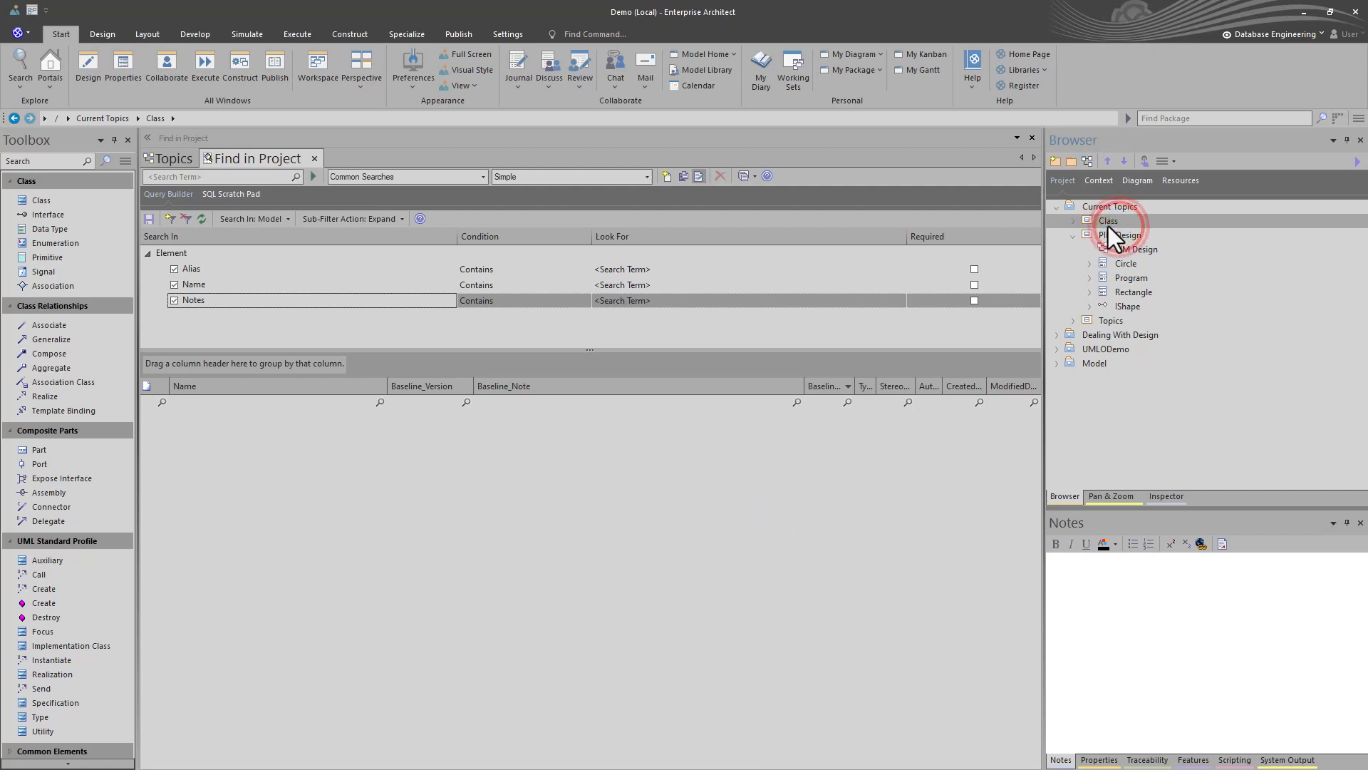
pyautogui.doubleClick(1109, 223)
pyautogui.click(1109, 234)
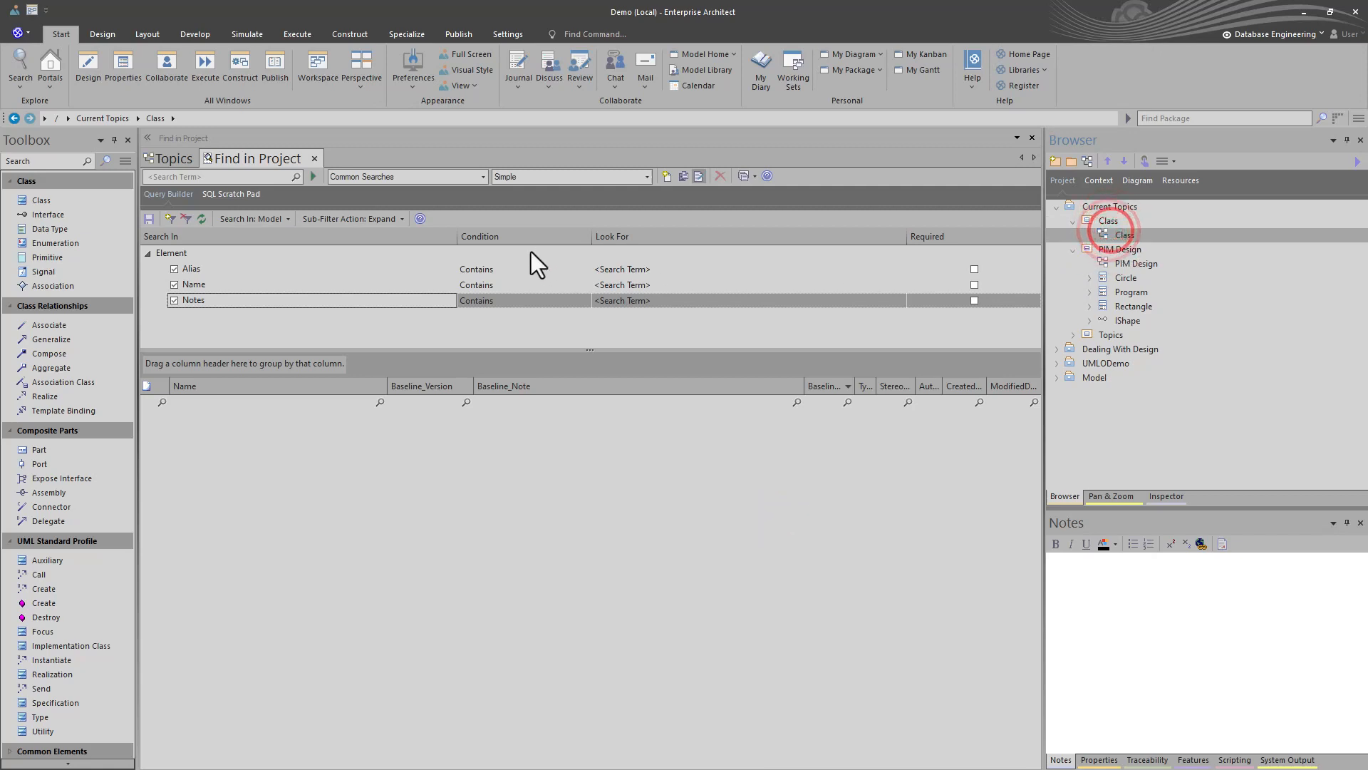
pyautogui.doubleClick(1122, 234)
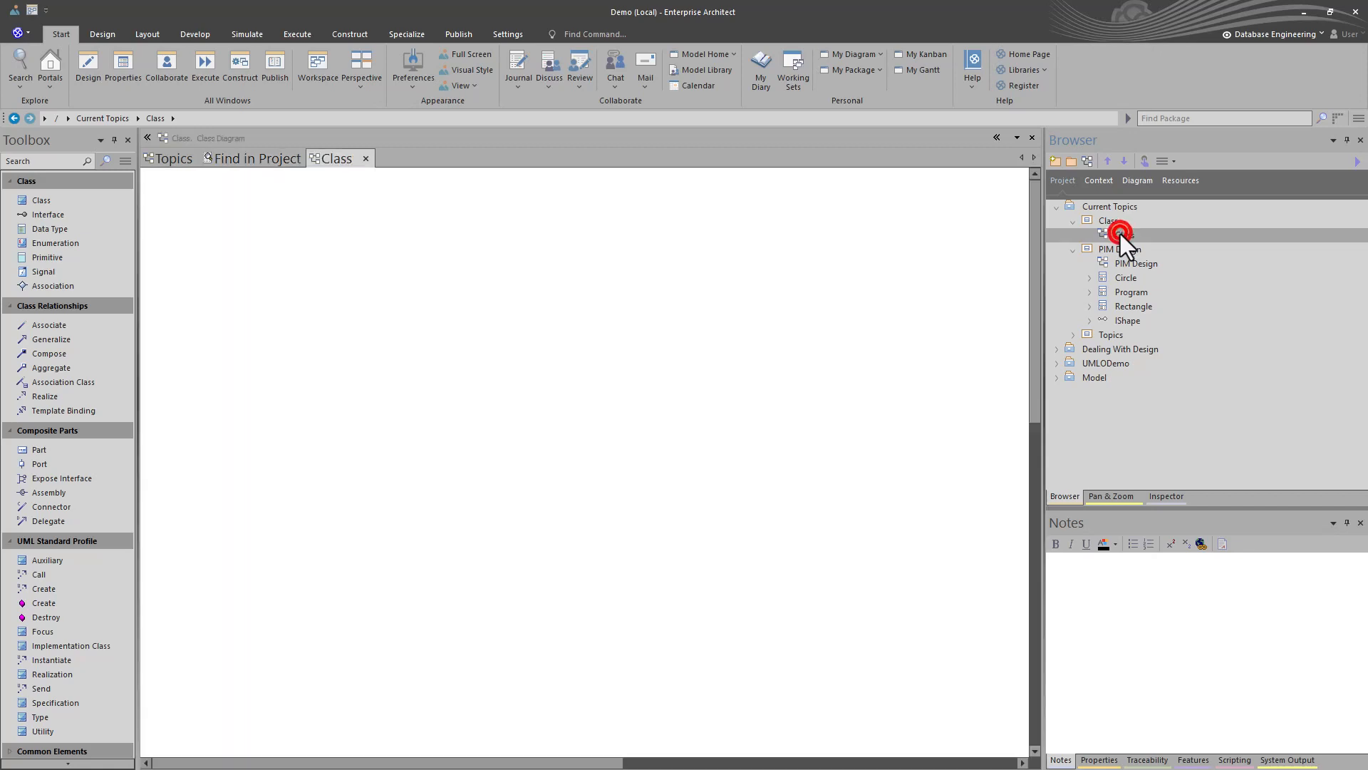
# Place three Class elements on the Class diagram, then save and close it with the Current Topics tree collapsed.
pyautogui.moveTo(113, 197); pyautogui.dragTo(248, 238)
pyautogui.click(332, 350)
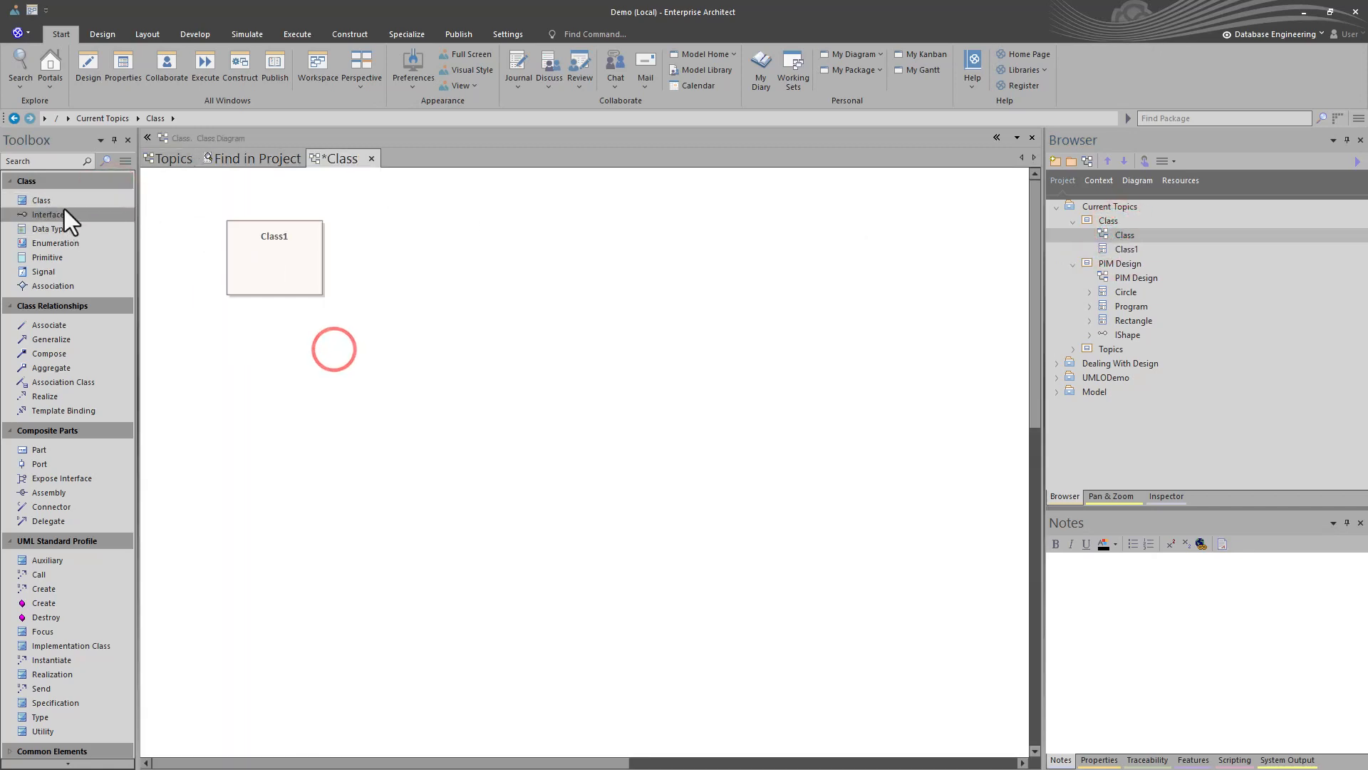
pyautogui.moveTo(62, 202); pyautogui.dragTo(139, 298)
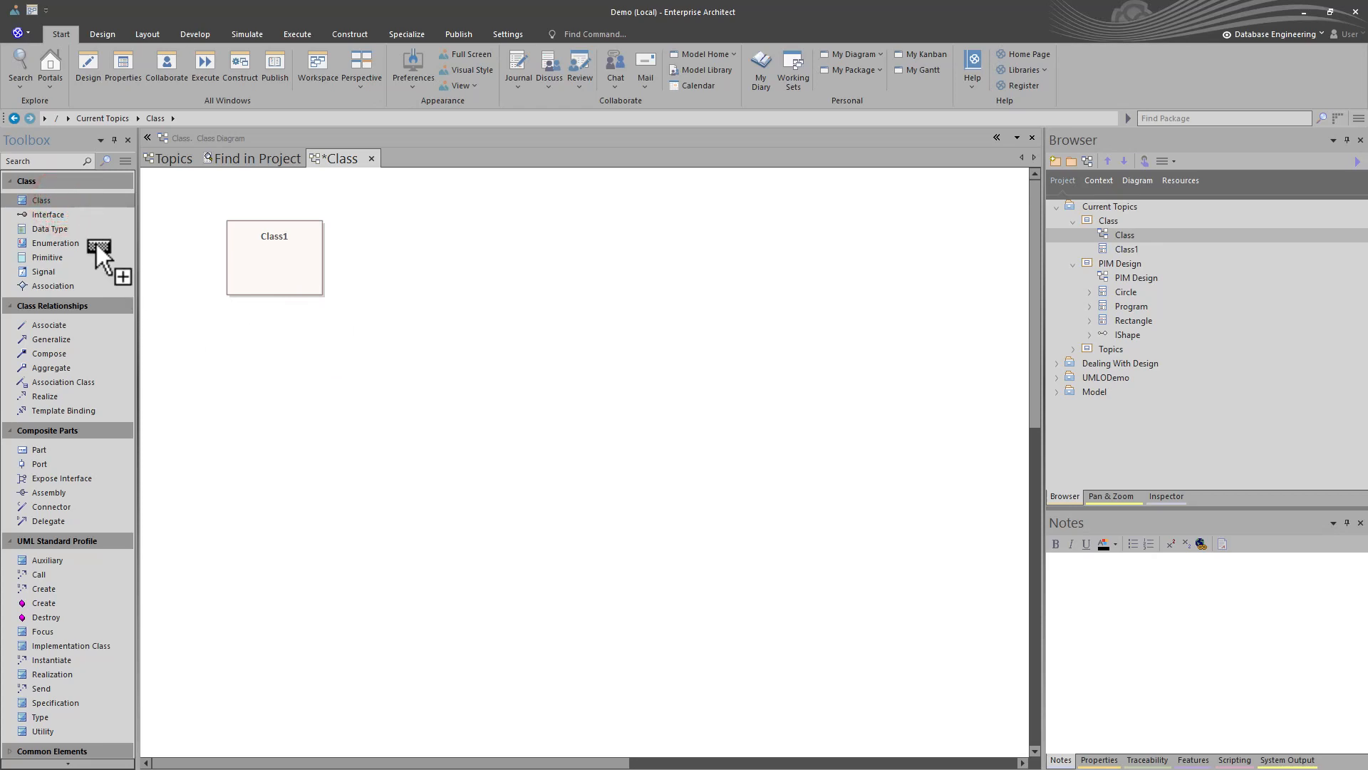
pyautogui.click(53, 205)
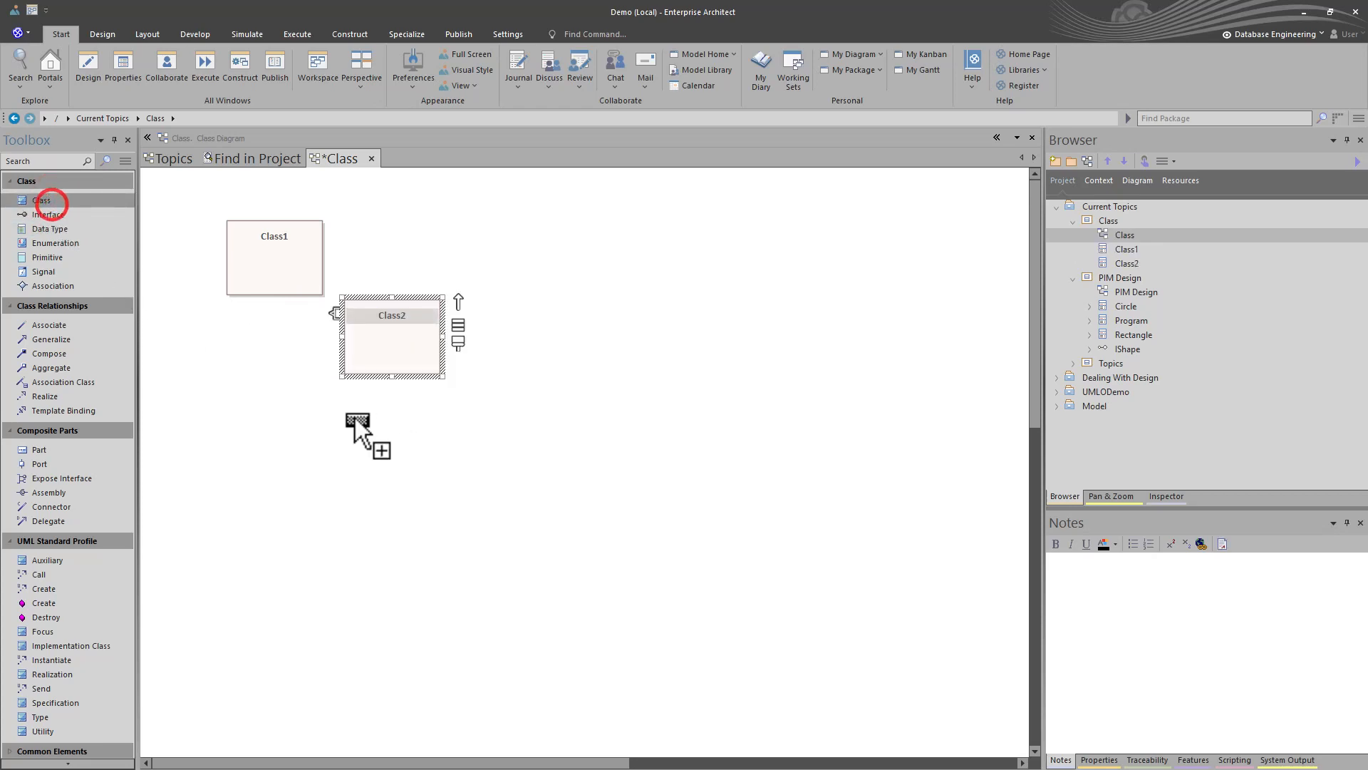
pyautogui.click(278, 412)
pyautogui.click(425, 456)
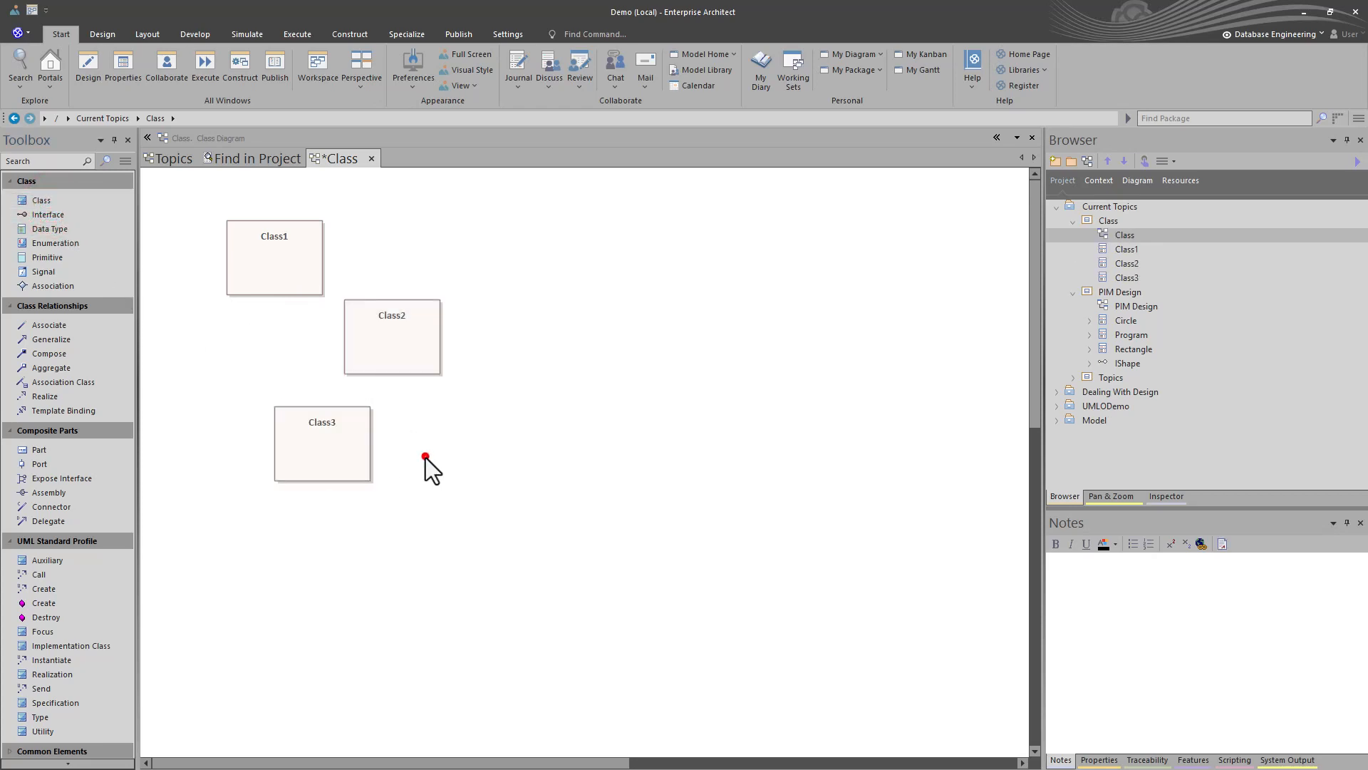
pyautogui.hotkey('ctrl', 's')
pyautogui.click(1059, 210)
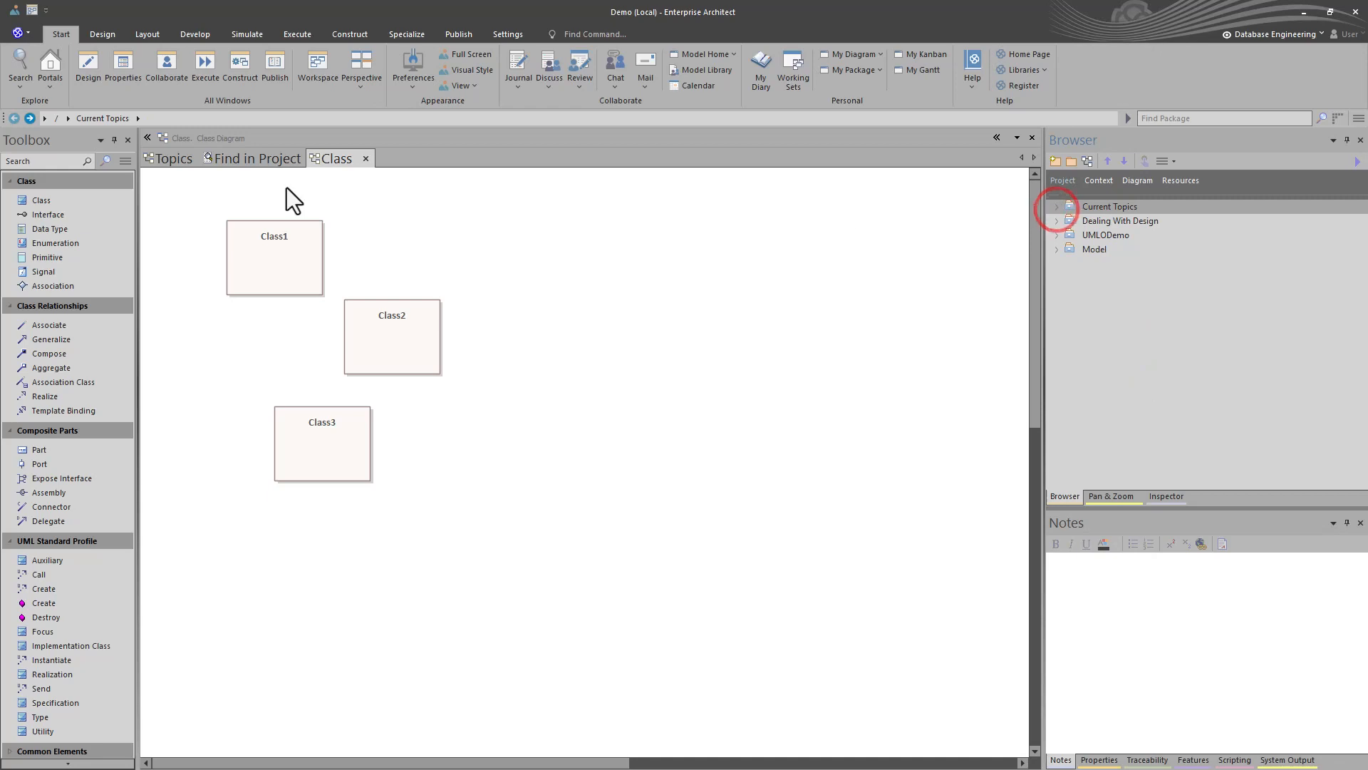
pyautogui.click(366, 158)
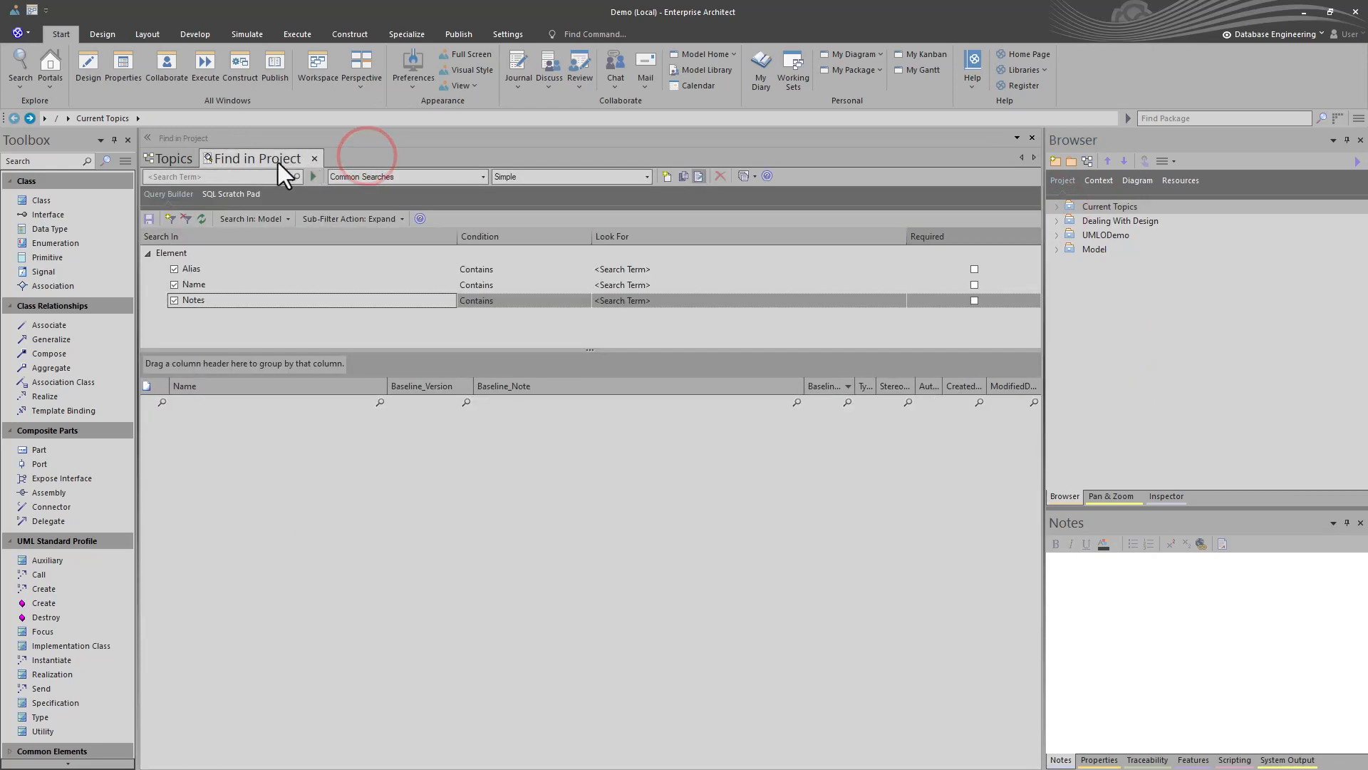
# Run the Simple search for the term "Class" across the model.
pyautogui.click(201, 176)
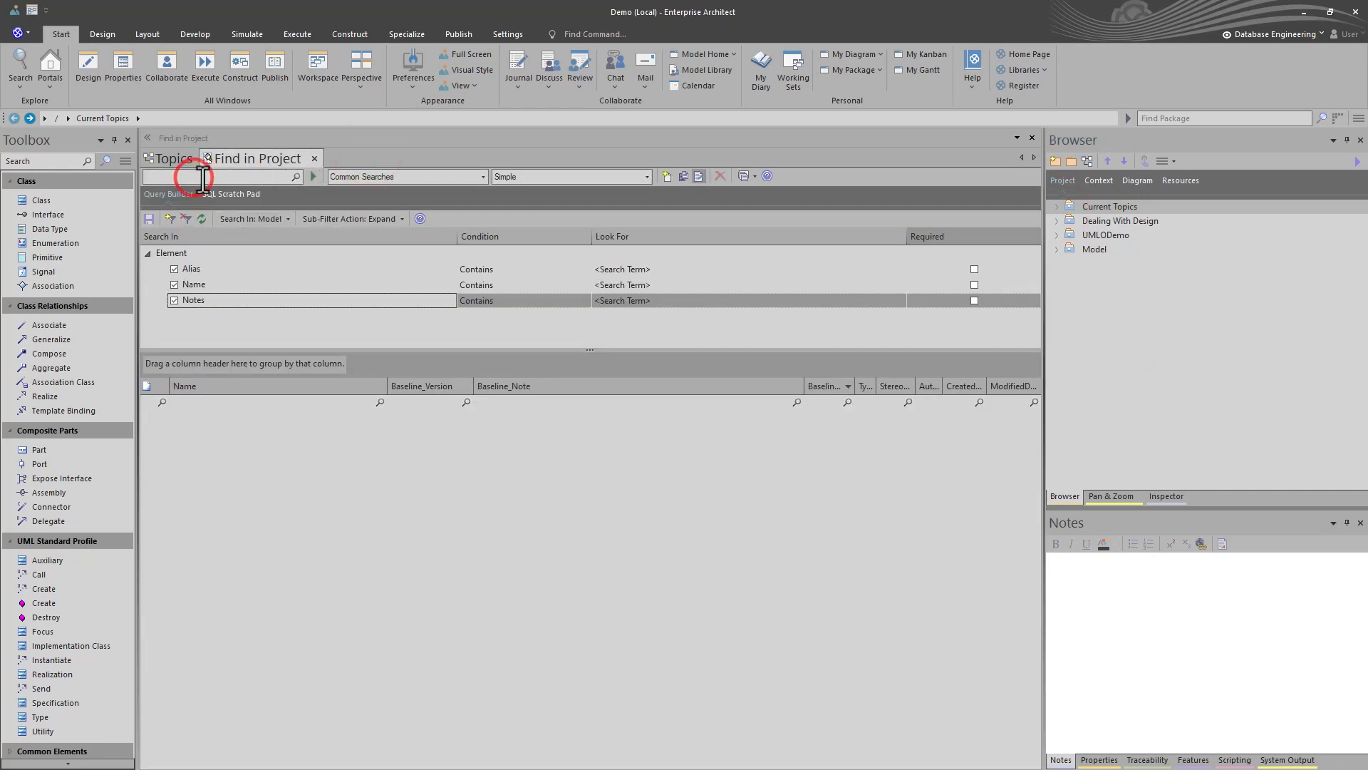
pyautogui.write('Class')
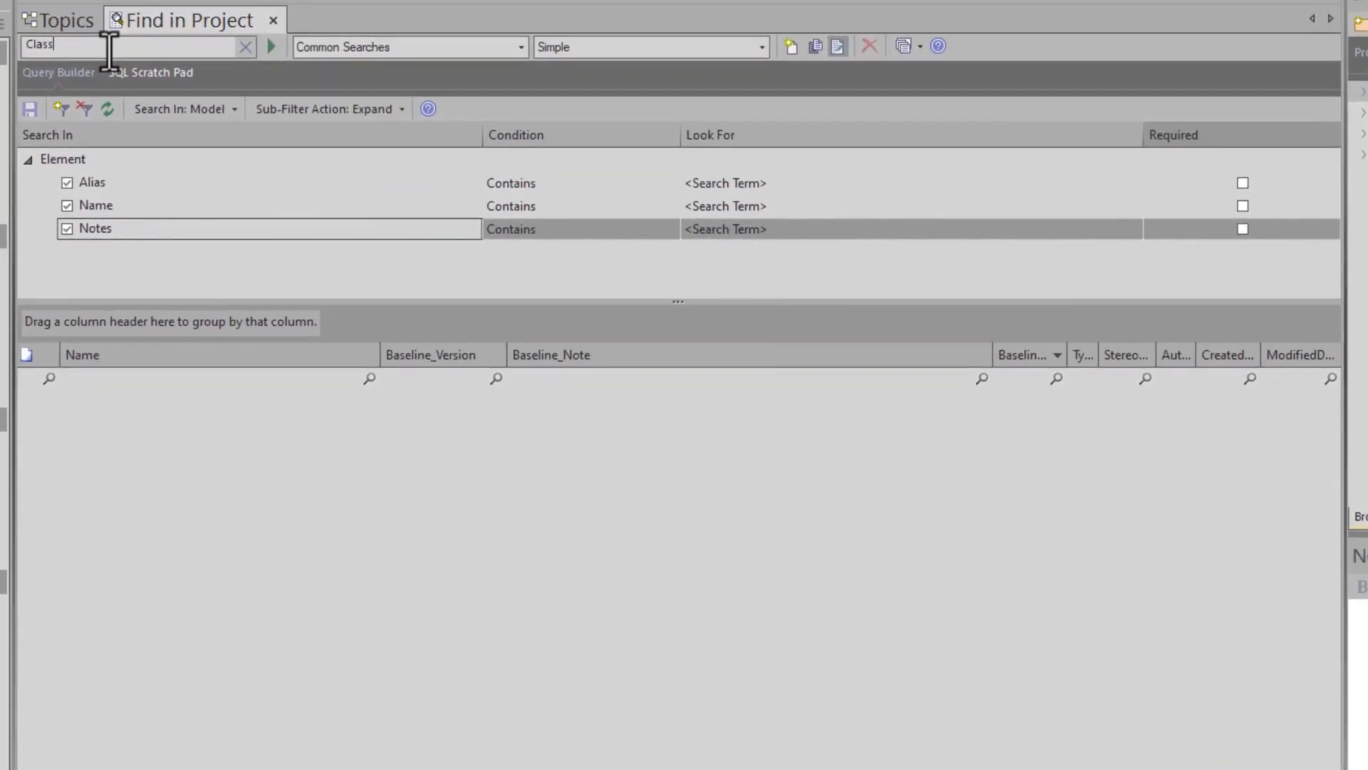
pyautogui.click(271, 47)
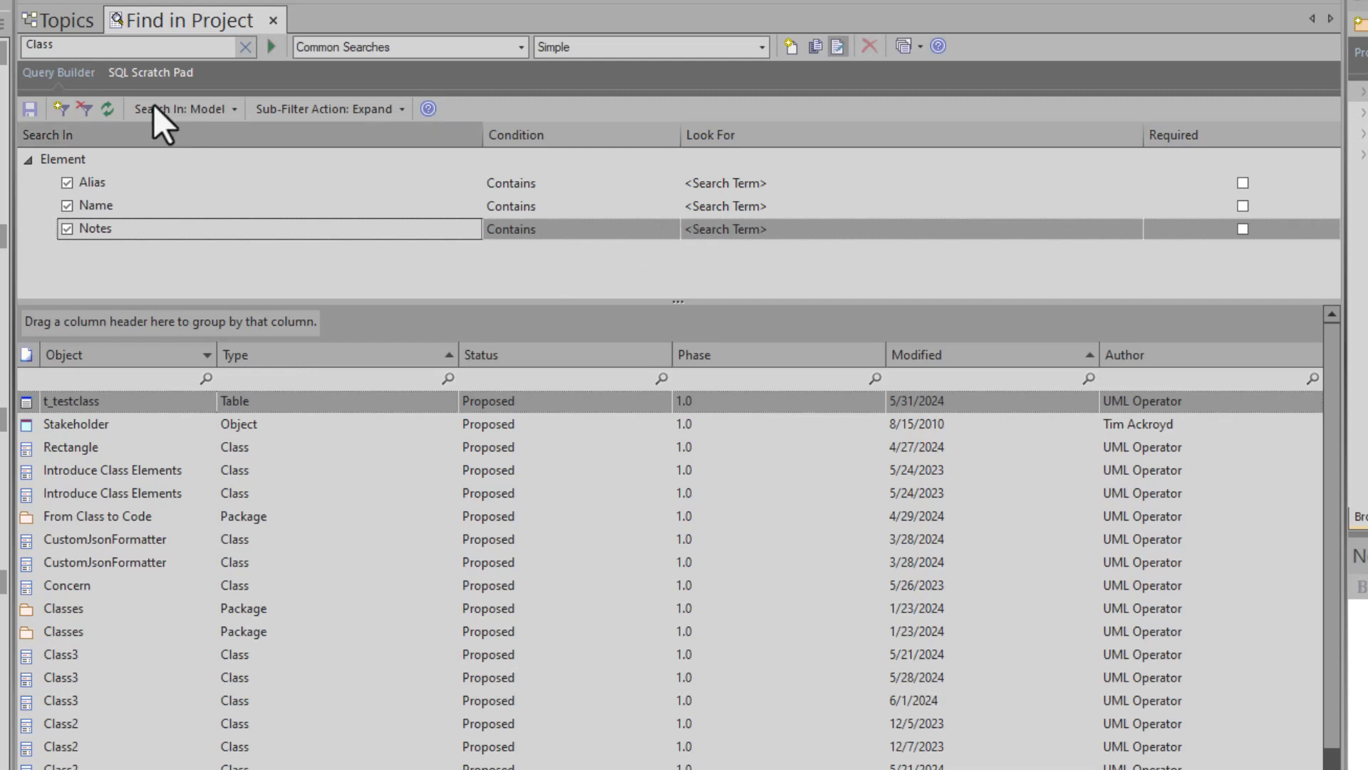
# Narrow the search term to "Class1" and run the Simple search again.
pyautogui.click(101, 52)
pyautogui.write('1')
pyautogui.click(272, 48)
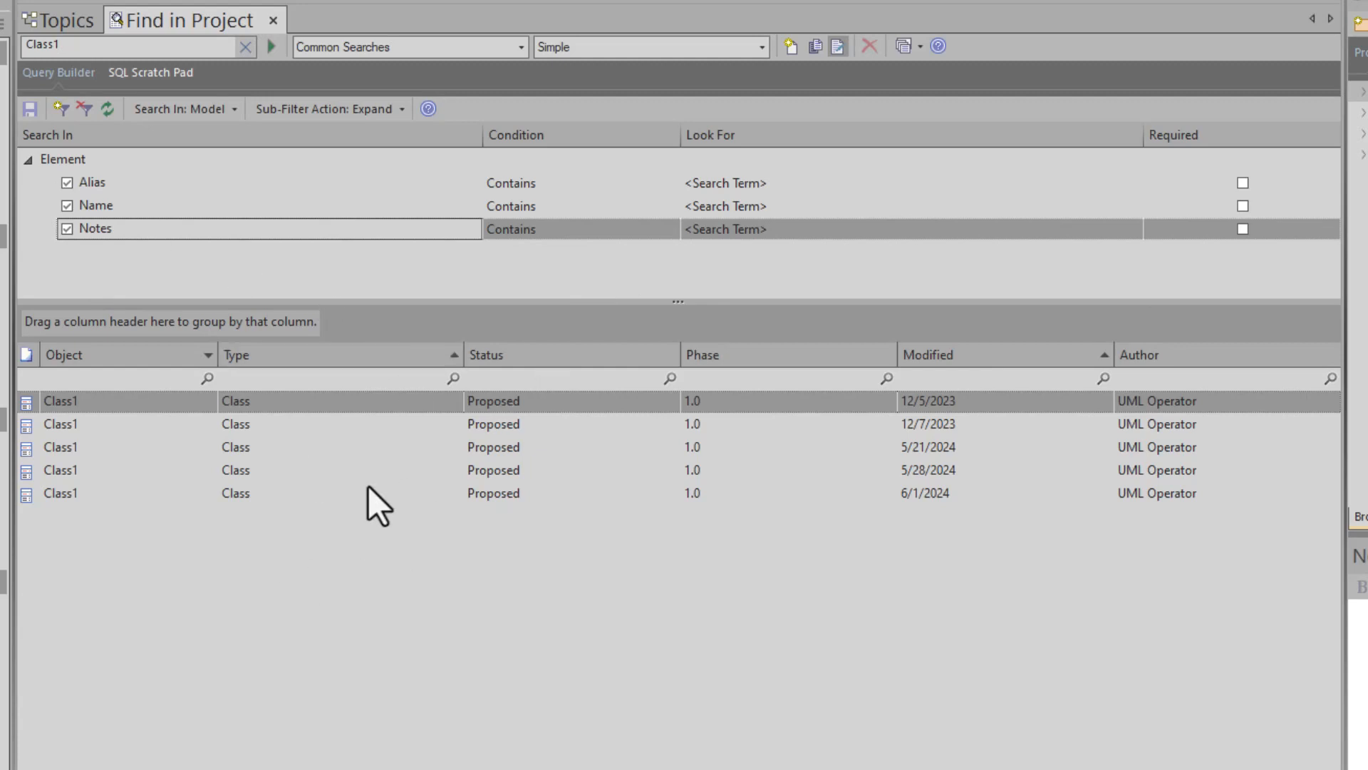
# Add a DateModified filter to the Element criteria of the Simple search.
pyautogui.rightClick(341, 278)
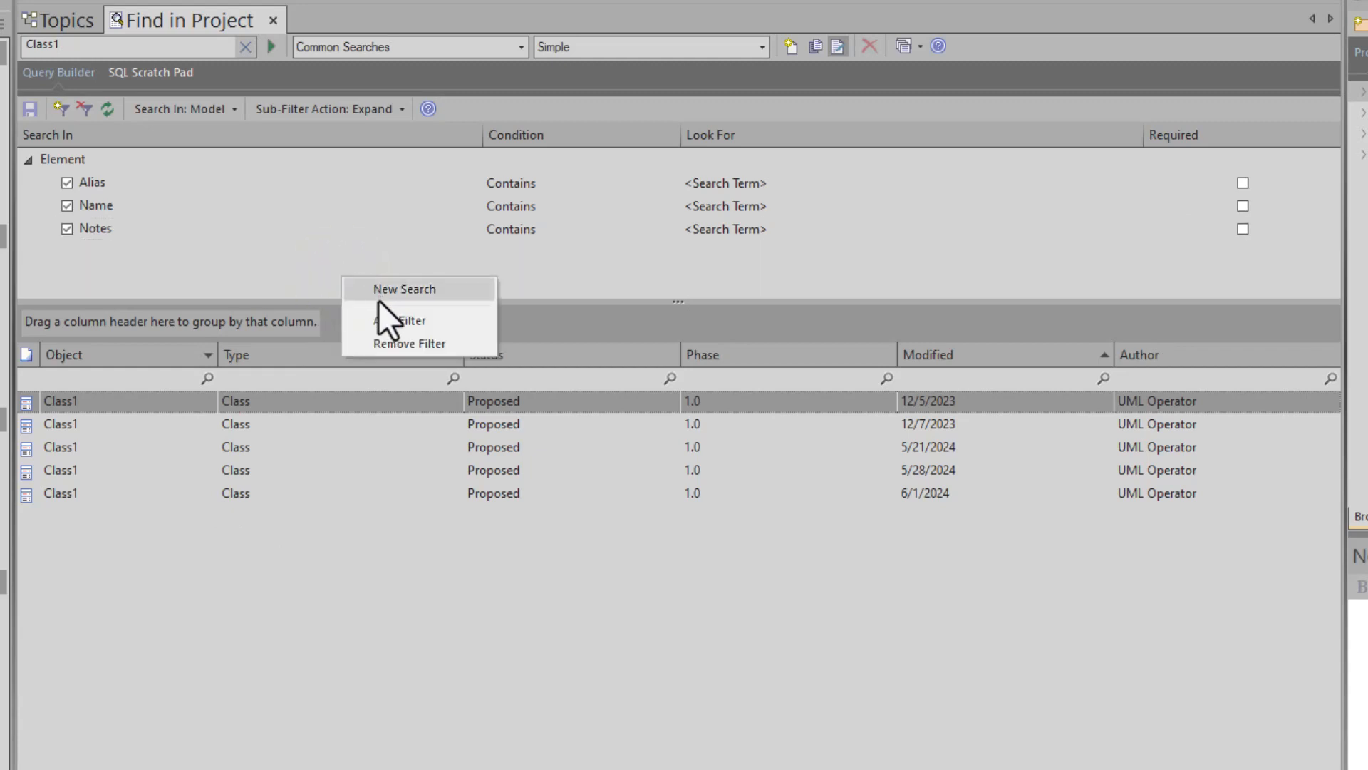
pyautogui.click(383, 322)
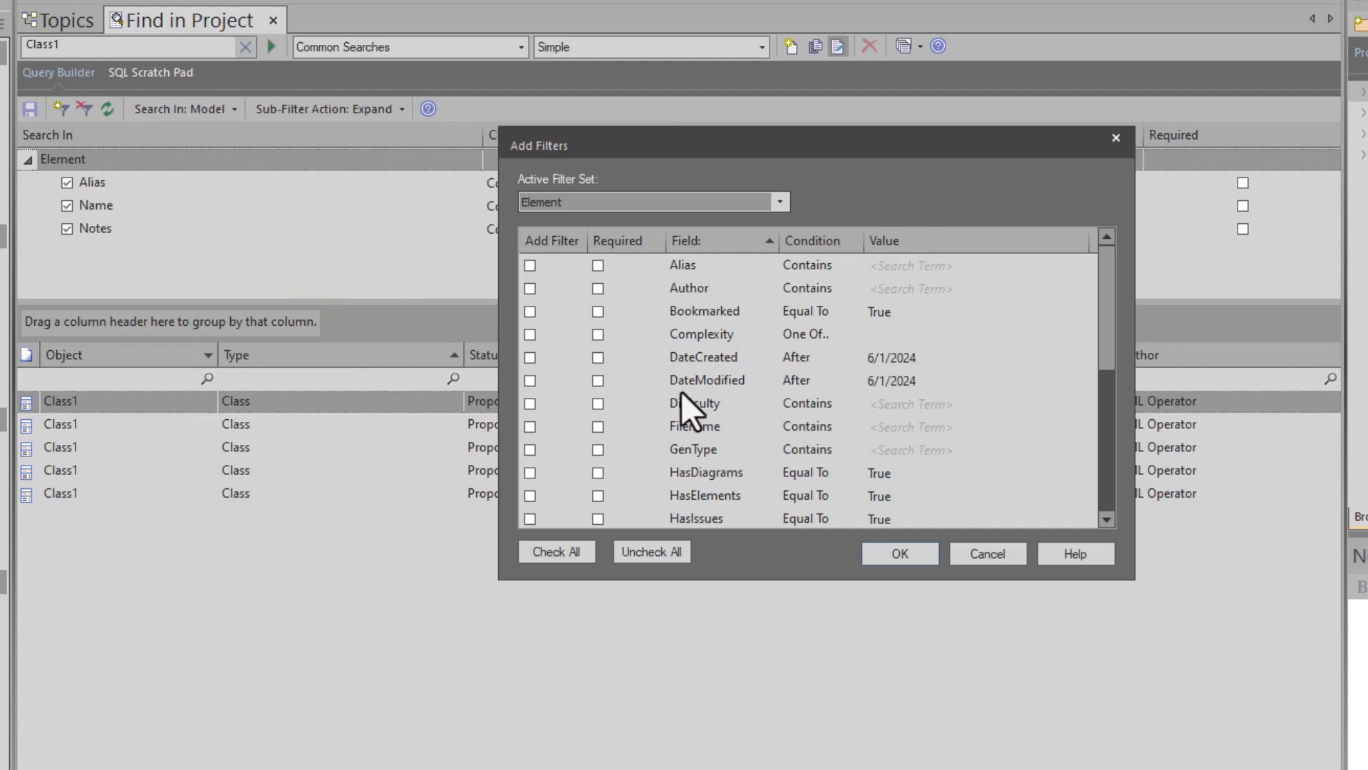
pyautogui.click(531, 382)
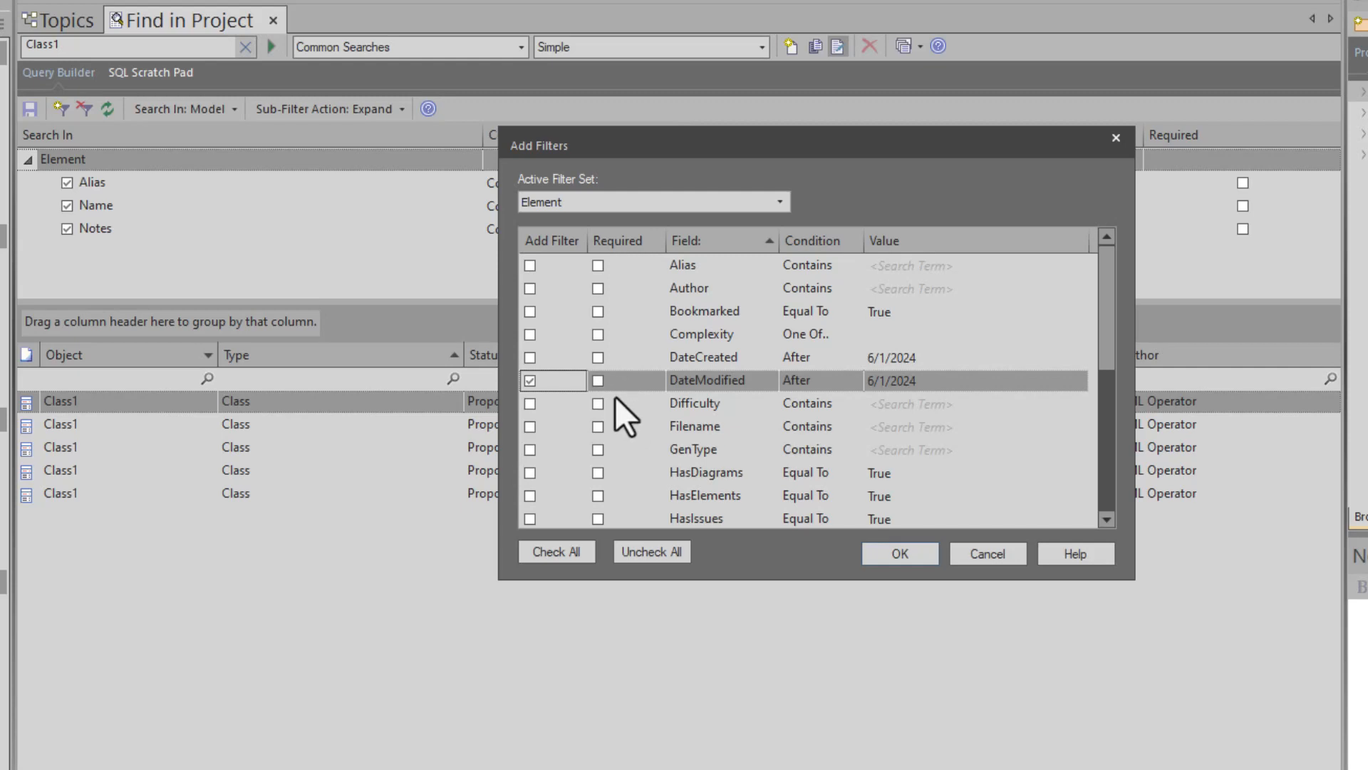
pyautogui.click(897, 555)
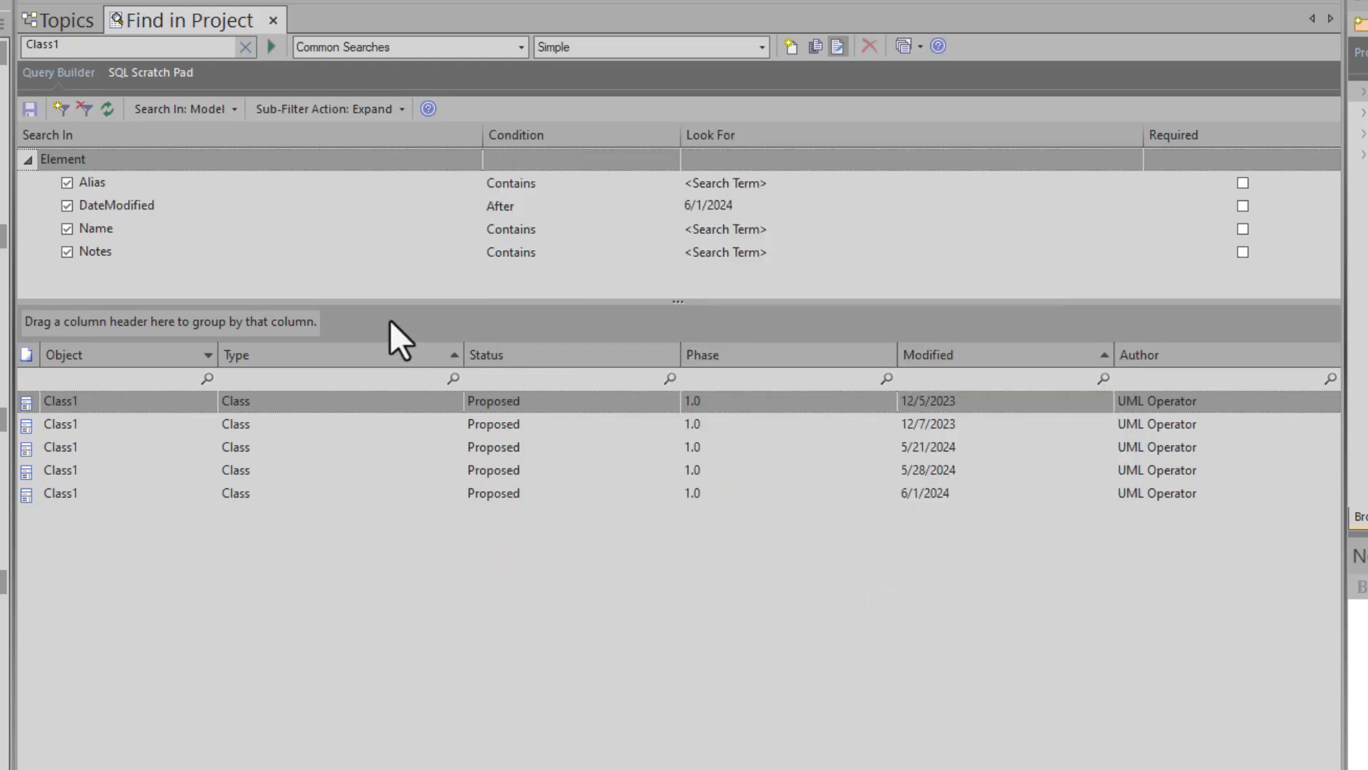
# Set the date of the DateModified filter to 5/31/2024.
pyautogui.click(140, 207)
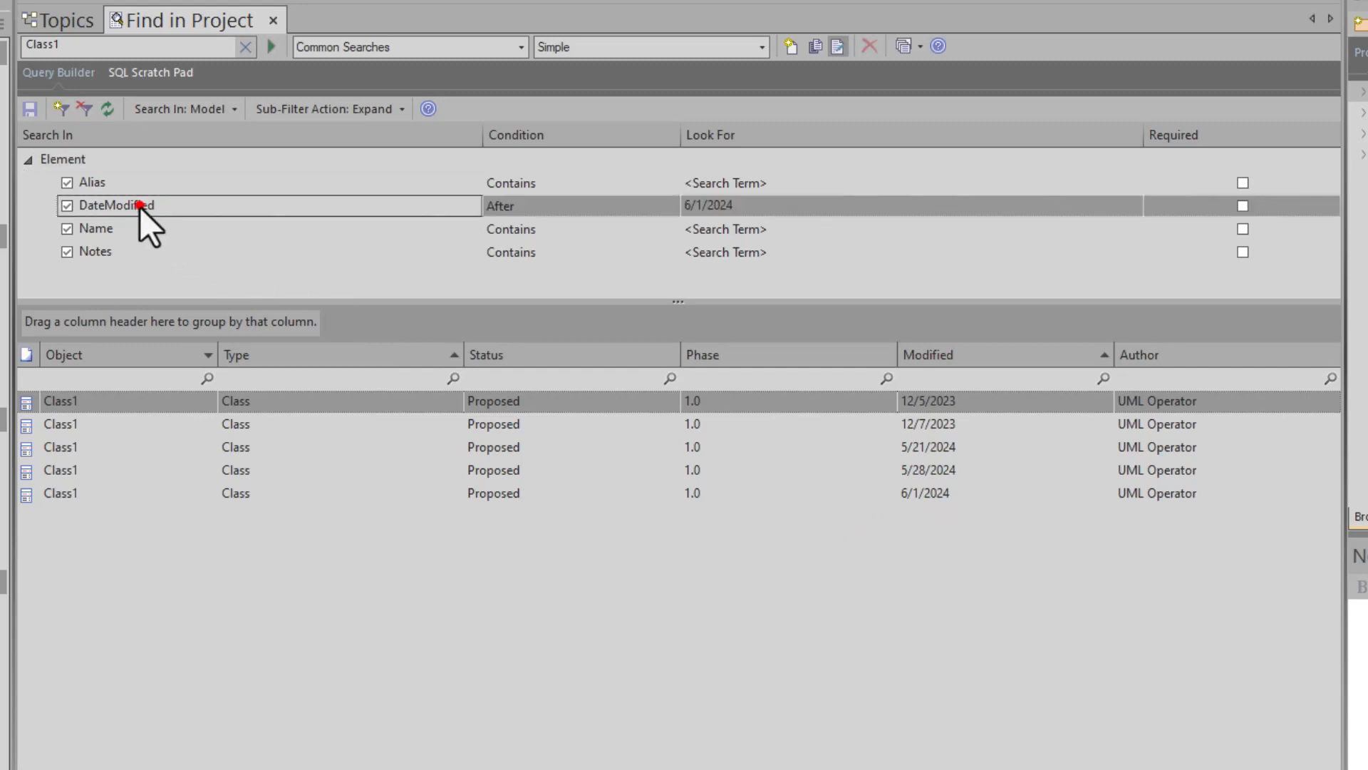
pyautogui.click(743, 204)
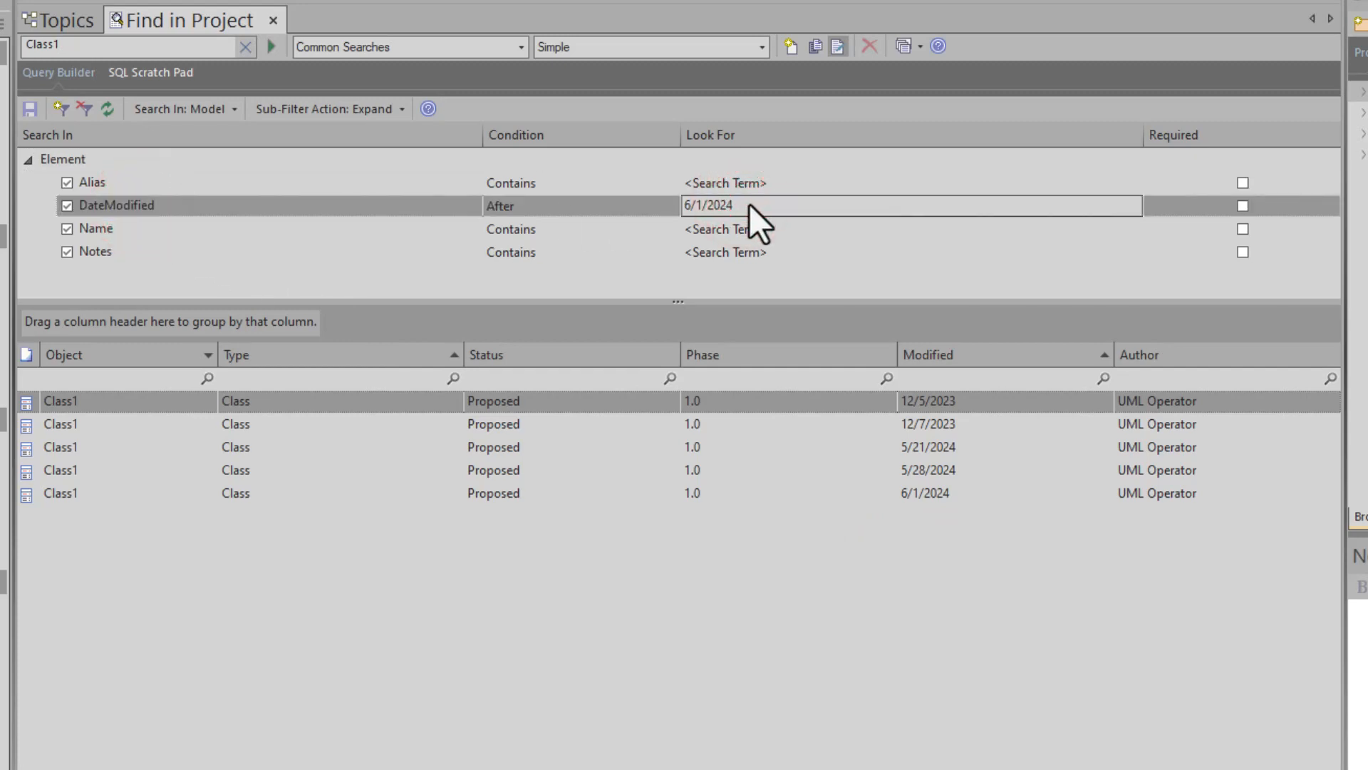
pyautogui.click(1111, 205)
pyautogui.click(1134, 206)
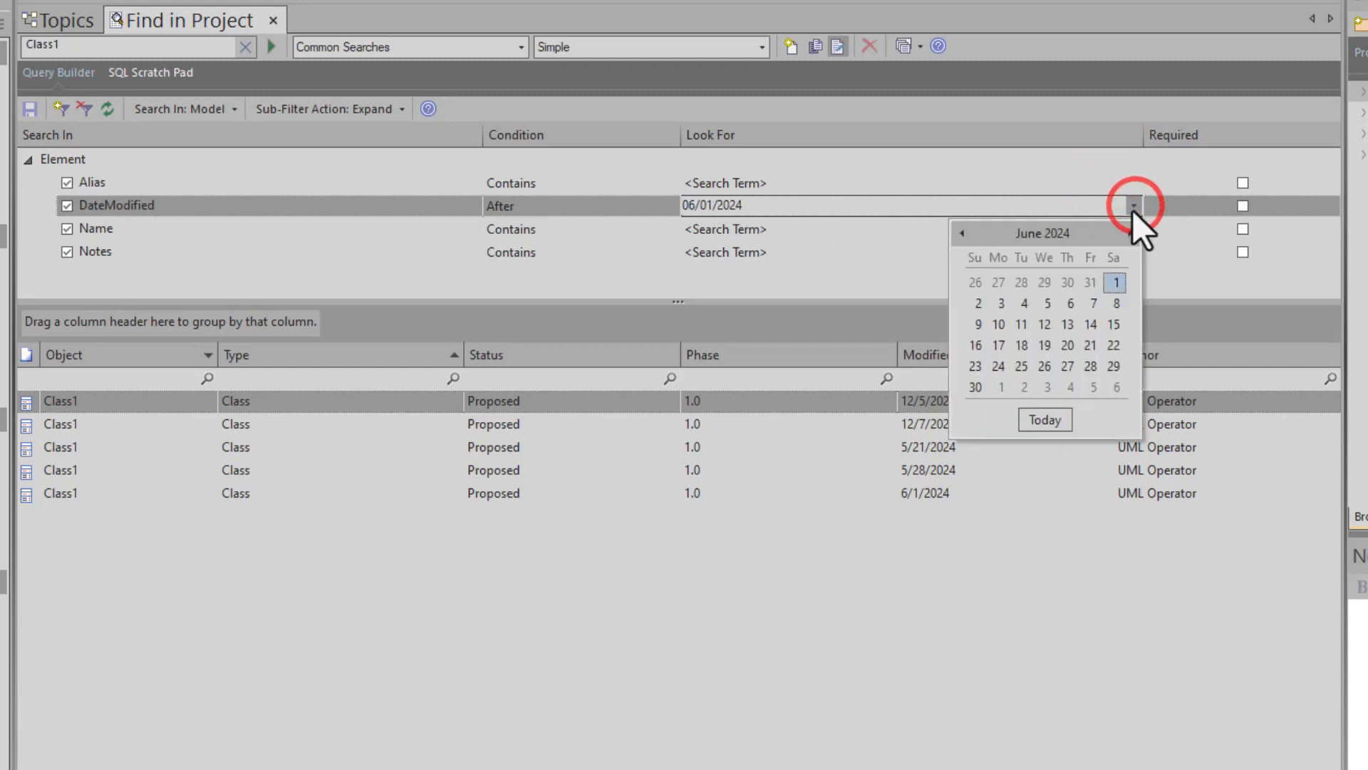
pyautogui.click(1090, 282)
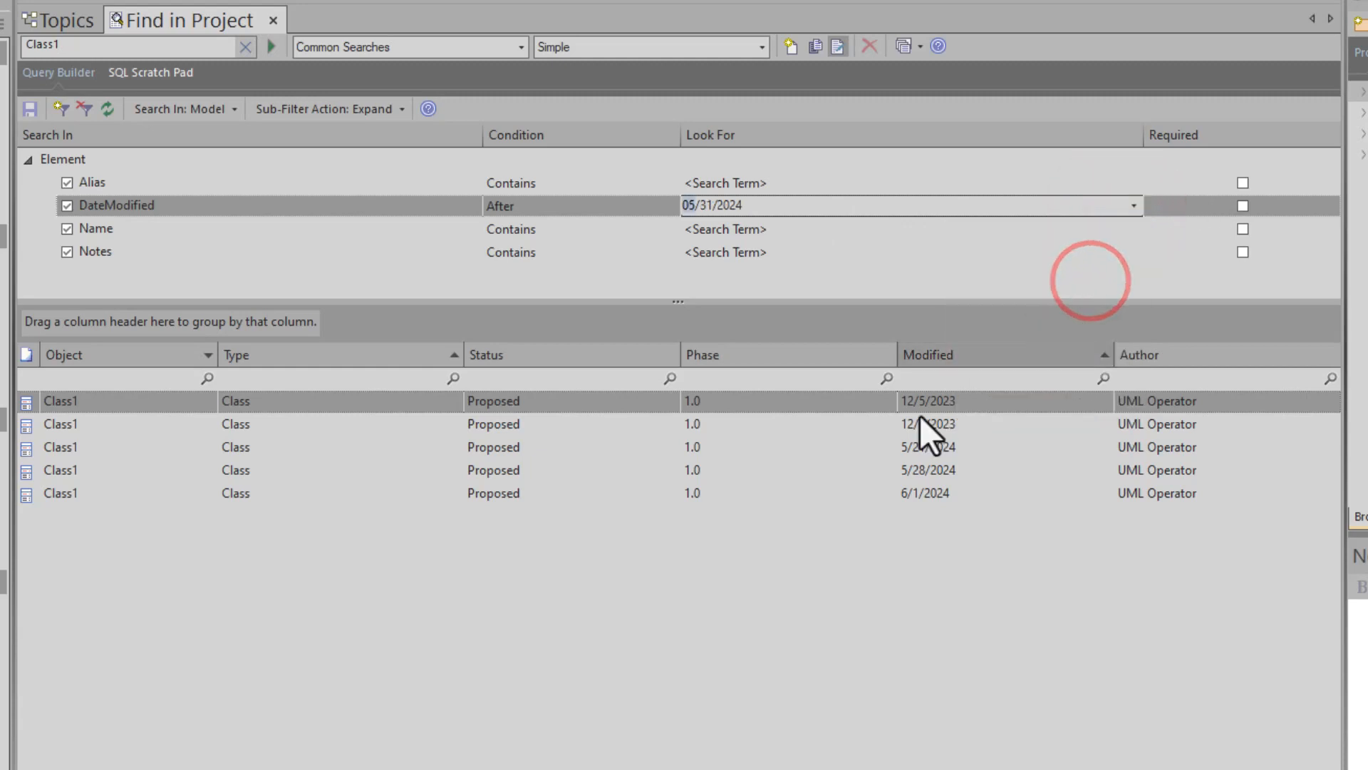
# Review the available conditions for the DateModified filter and keep it on After.
pyautogui.click(515, 209)
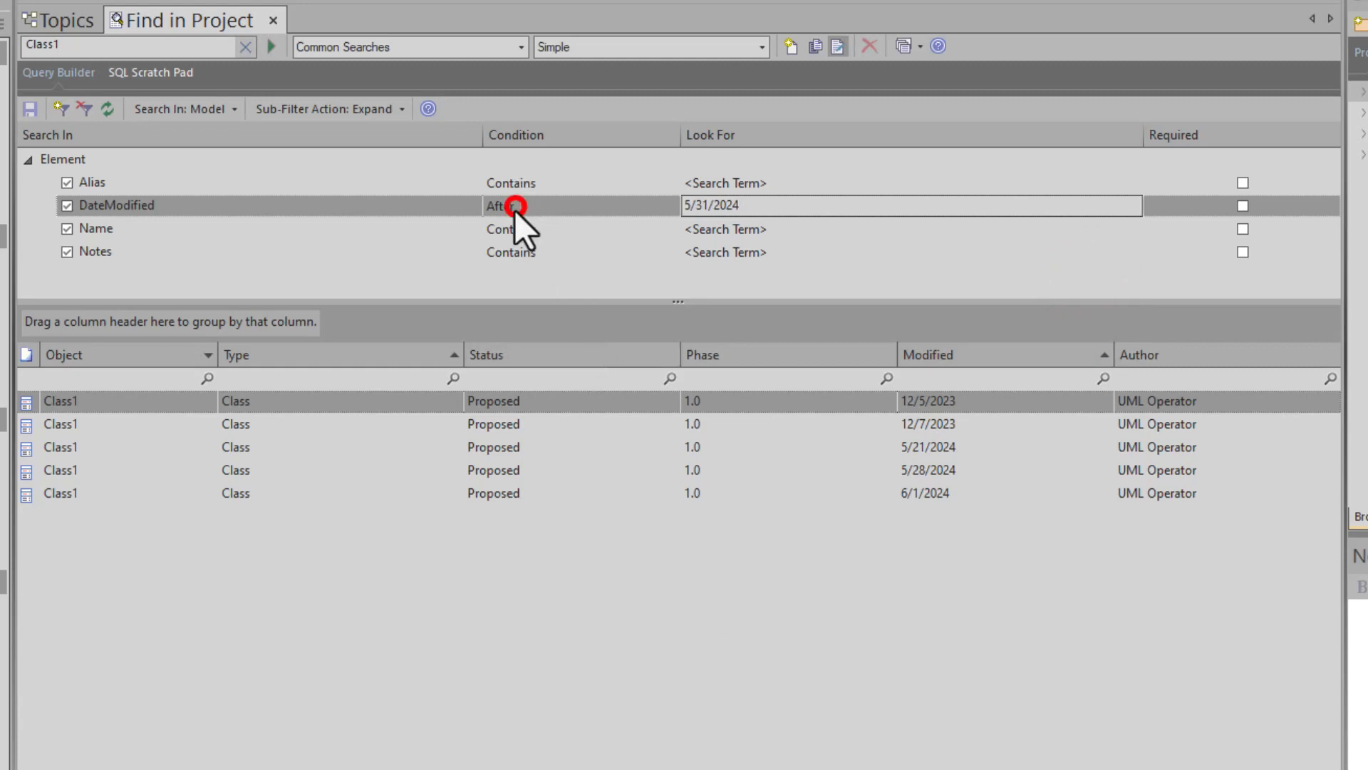
pyautogui.click(627, 208)
pyautogui.click(661, 206)
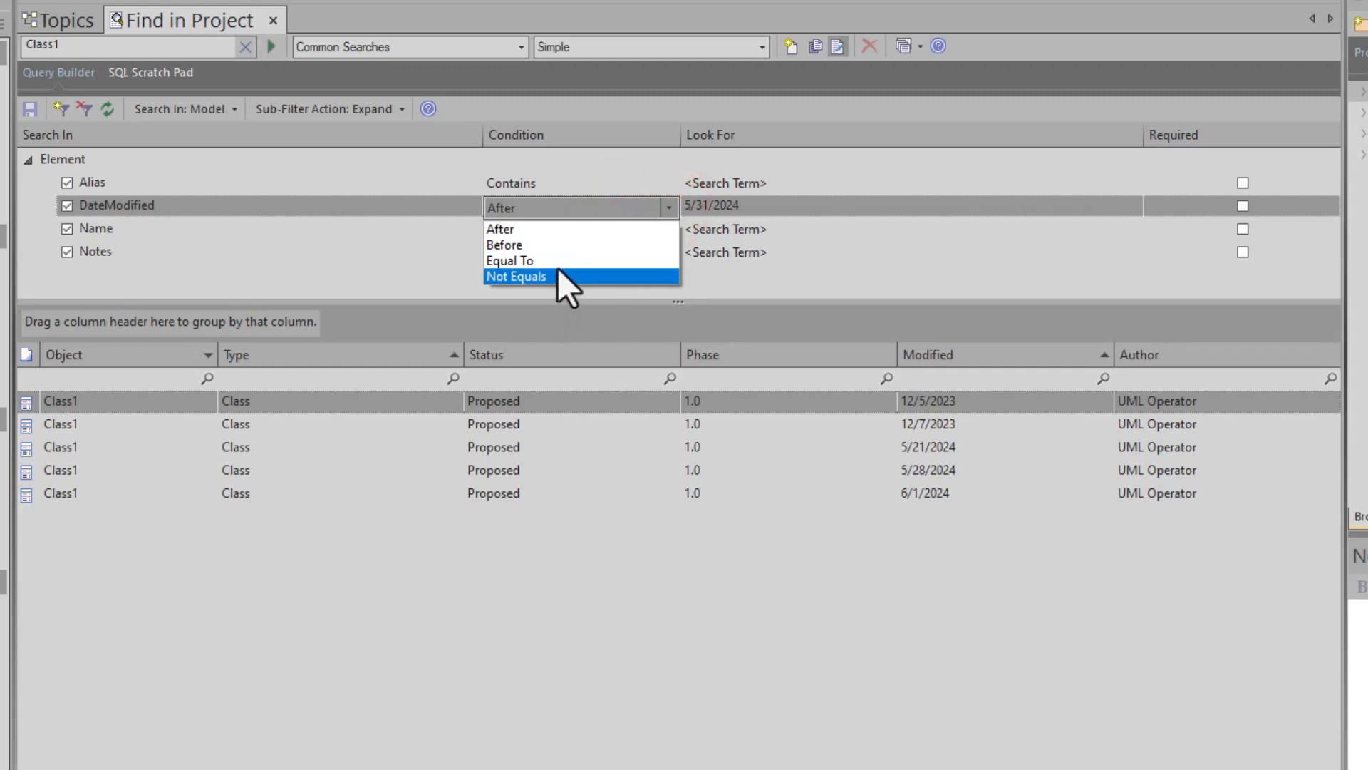
pyautogui.click(665, 208)
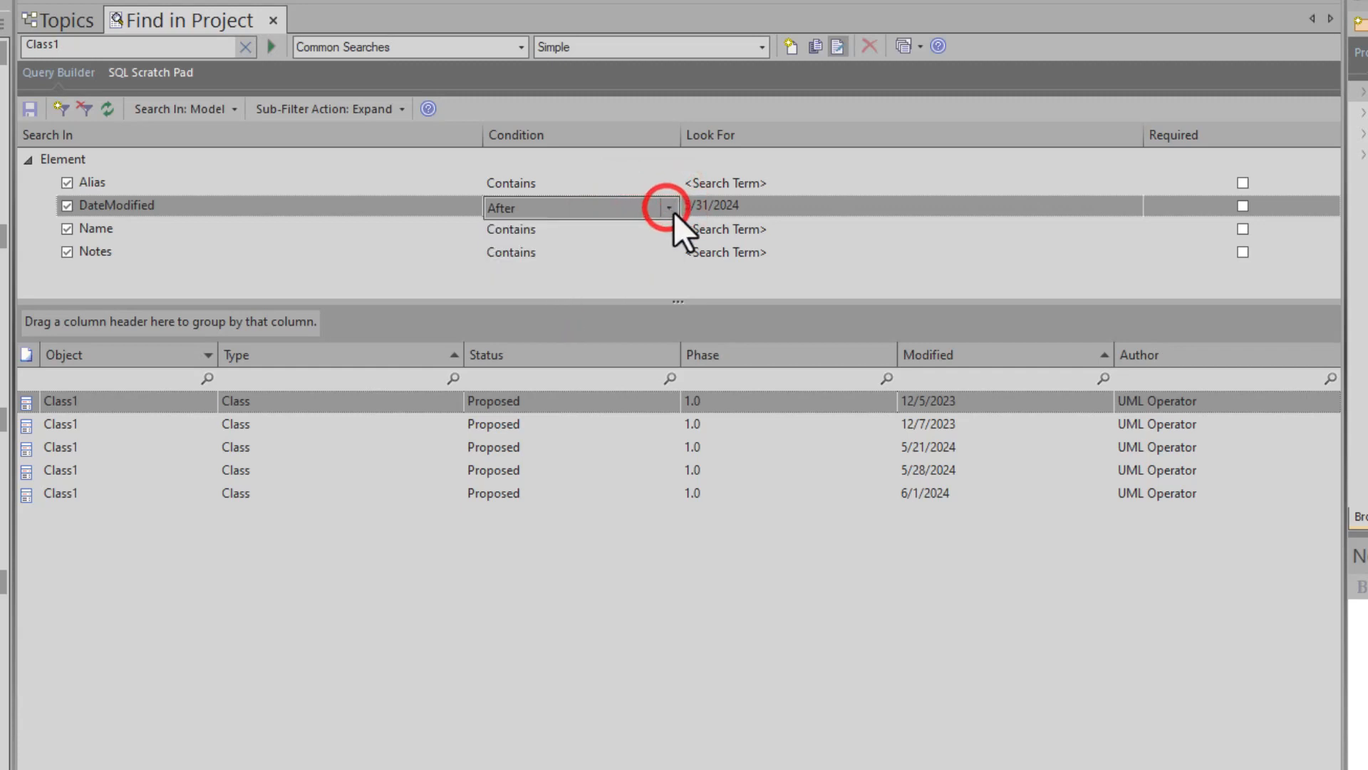
pyautogui.click(424, 764)
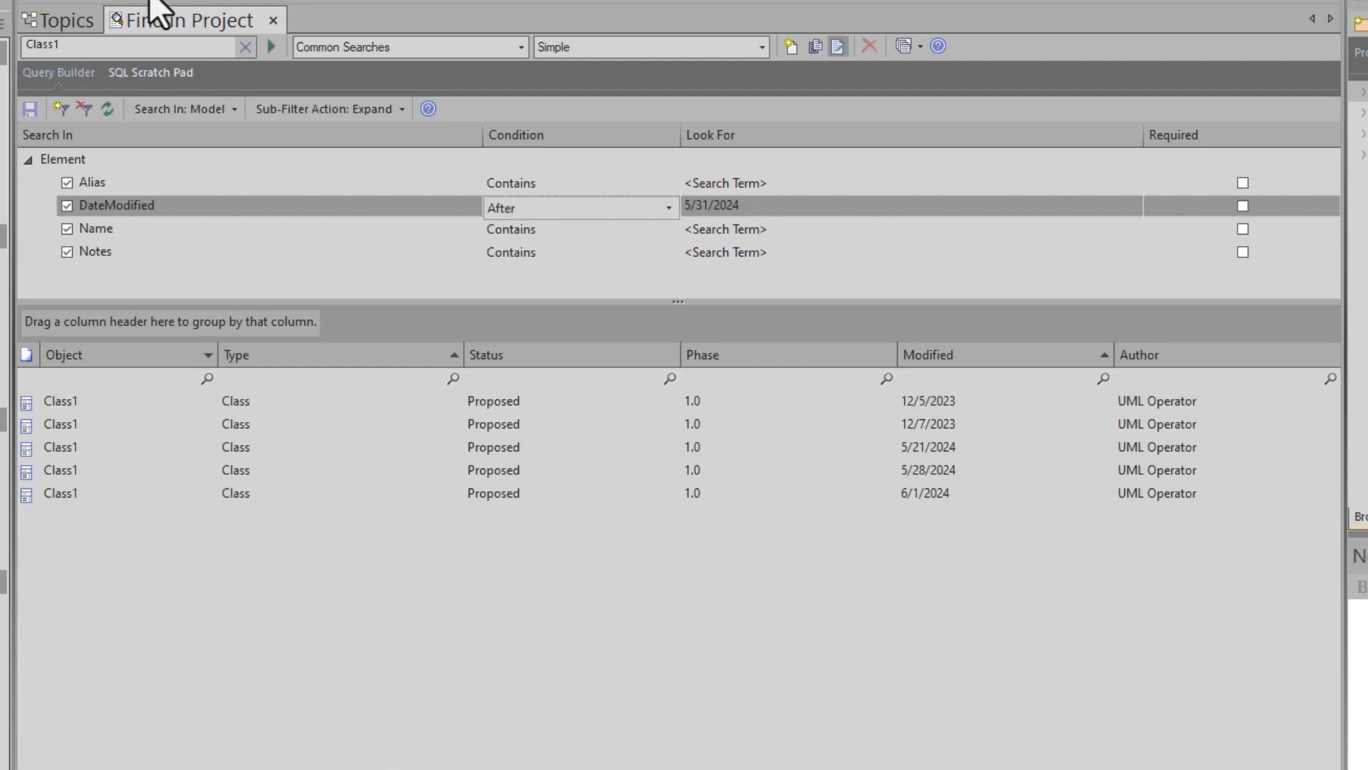
# Run the Simple search for Class1, mark the DateModified filter as required and run the search again.
pyautogui.click(271, 46)
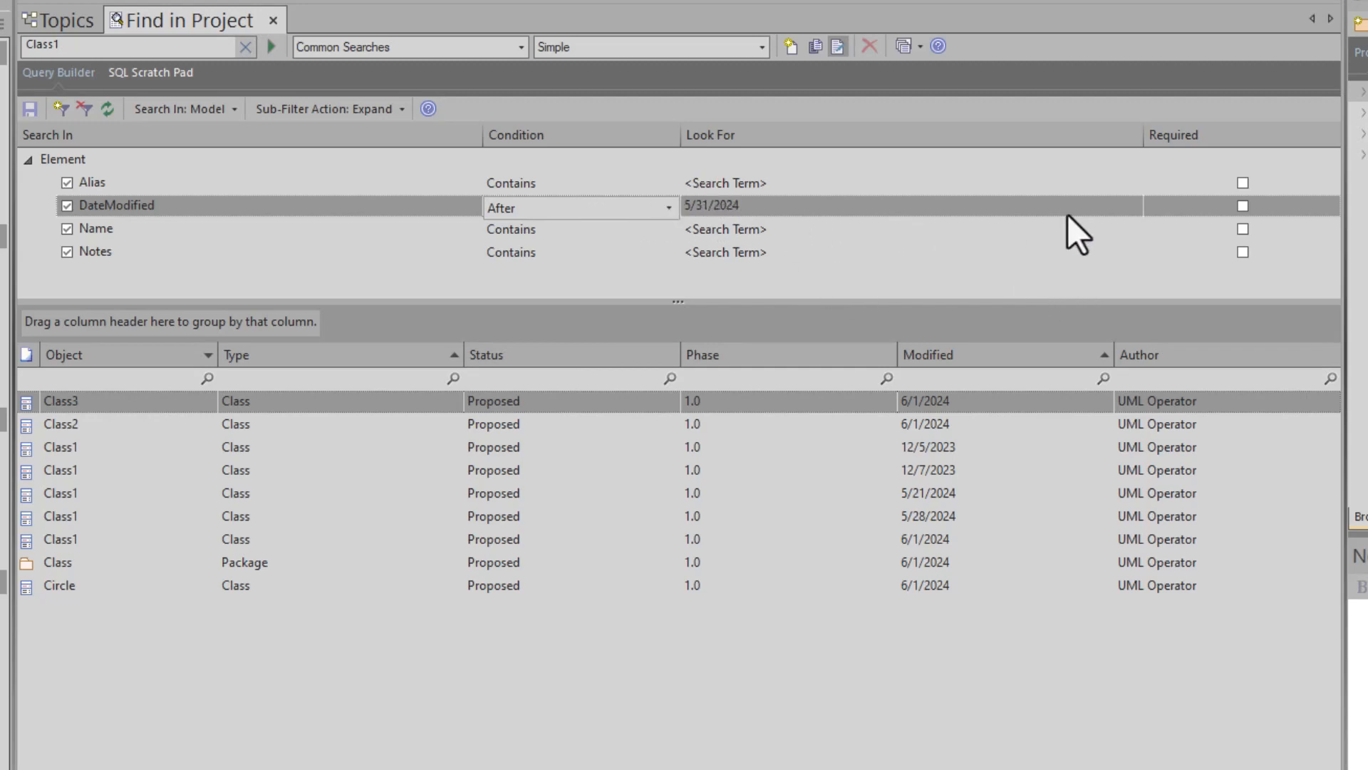
pyautogui.click(1243, 206)
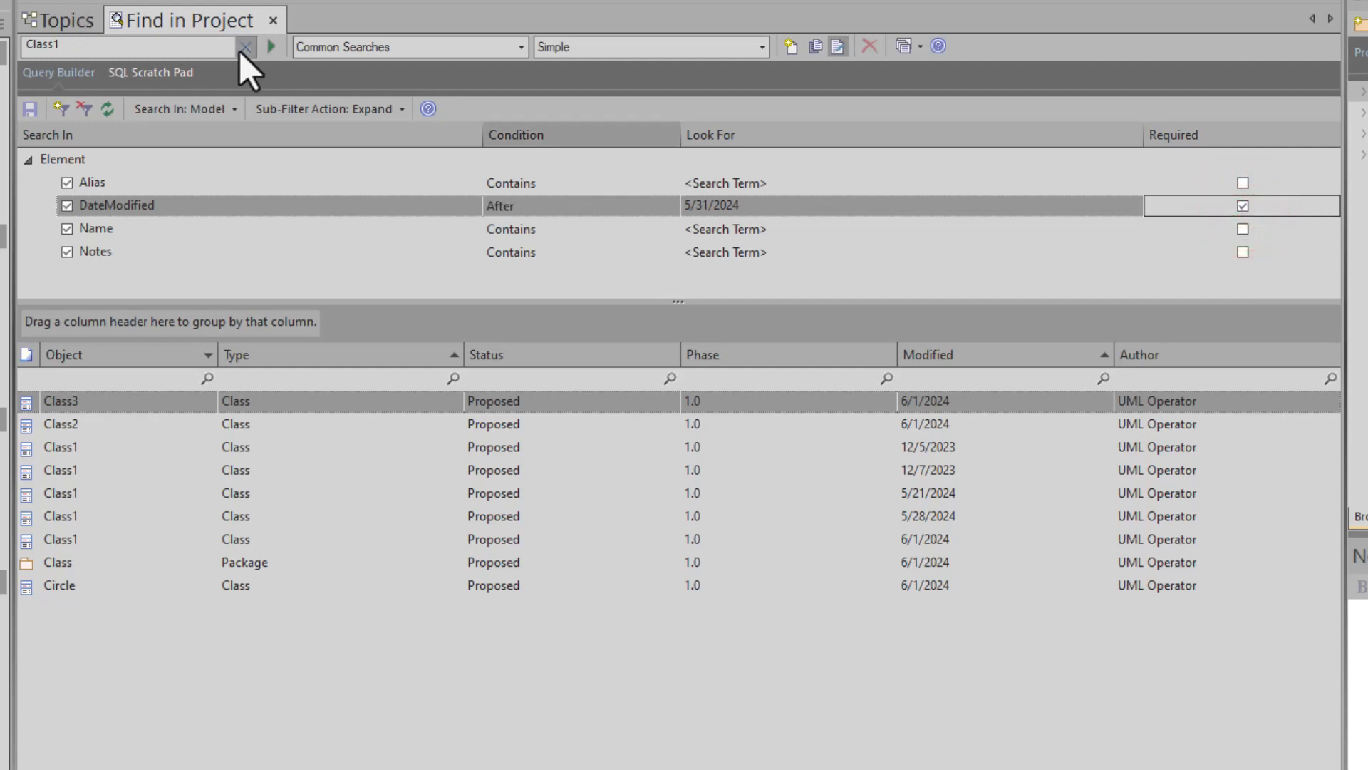
pyautogui.click(271, 47)
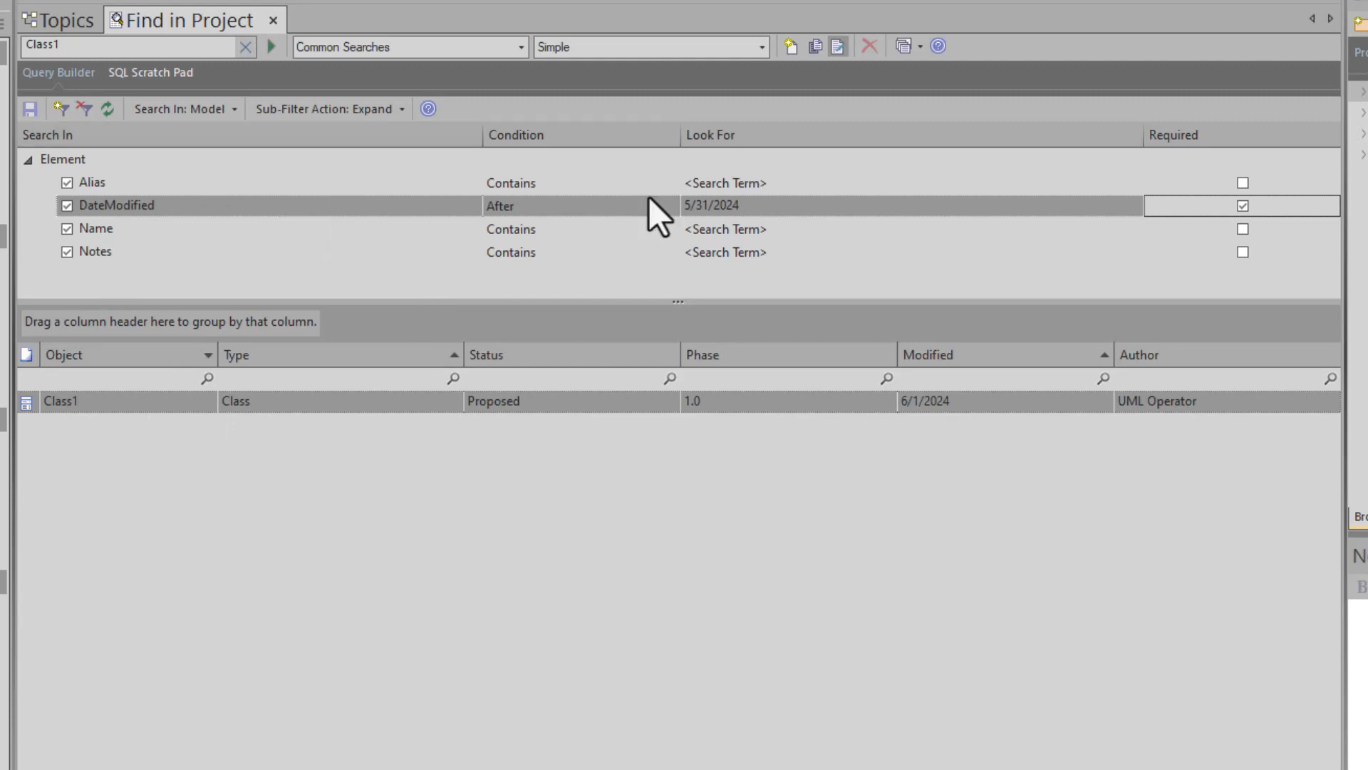
# Open the SQL Scratch Pad and examine the query's selected columns, its source table and its name condition.
pyautogui.click(159, 75)
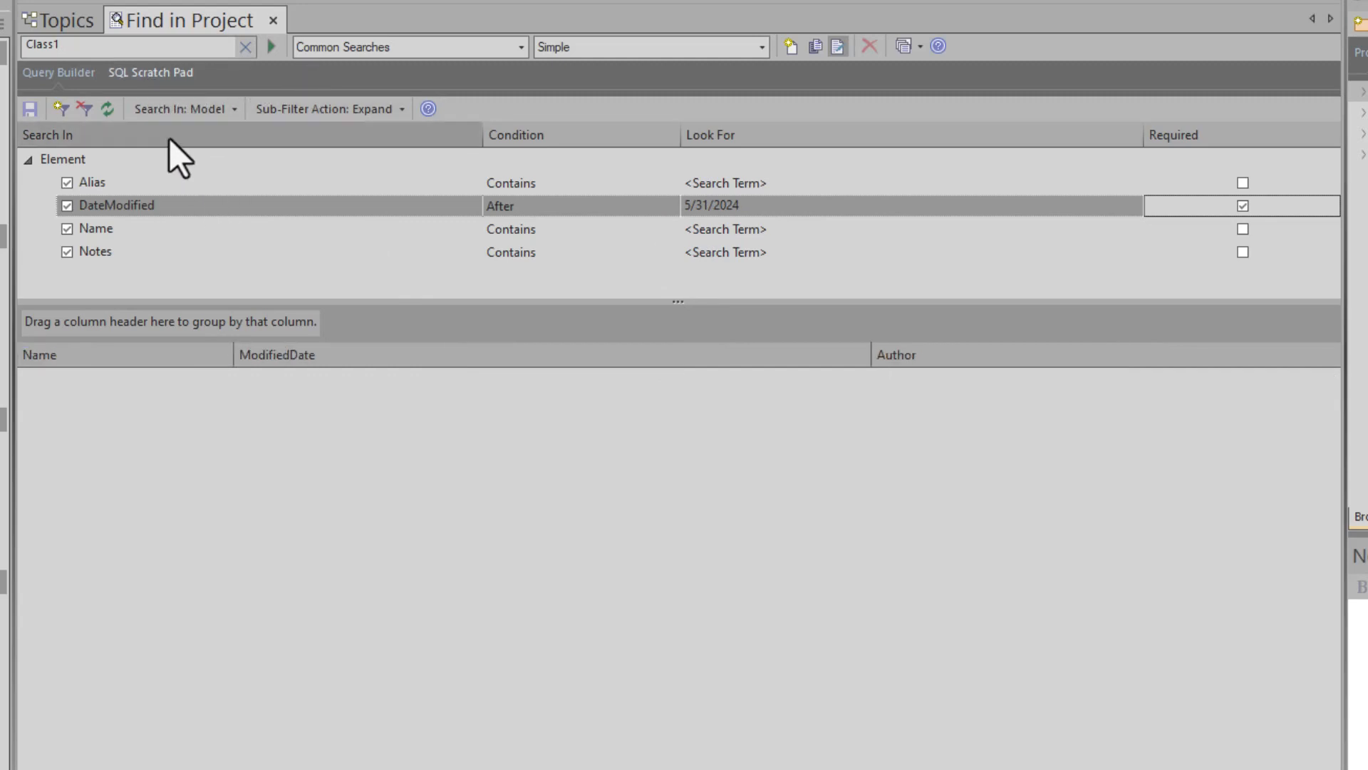
pyautogui.click(161, 72)
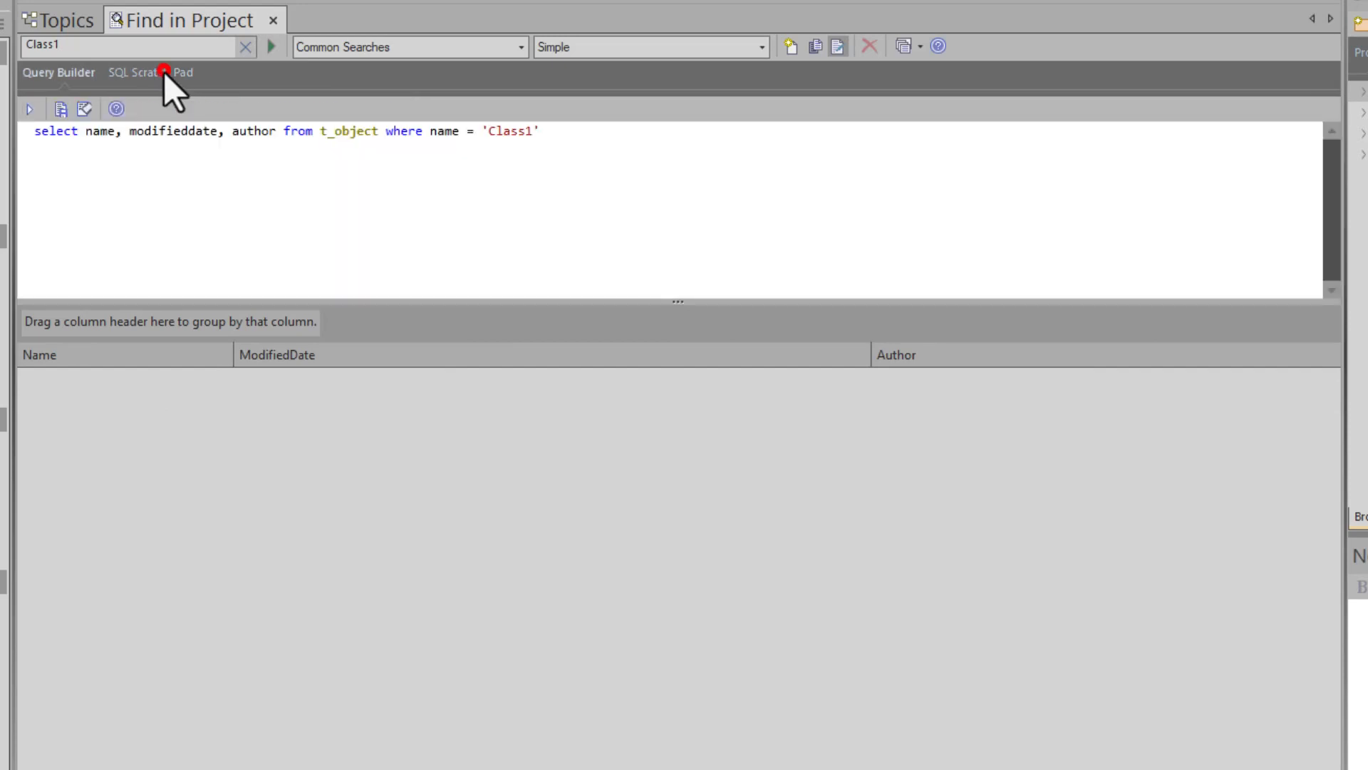
pyautogui.click(103, 130)
pyautogui.moveTo(36, 131); pyautogui.dragTo(582, 141)
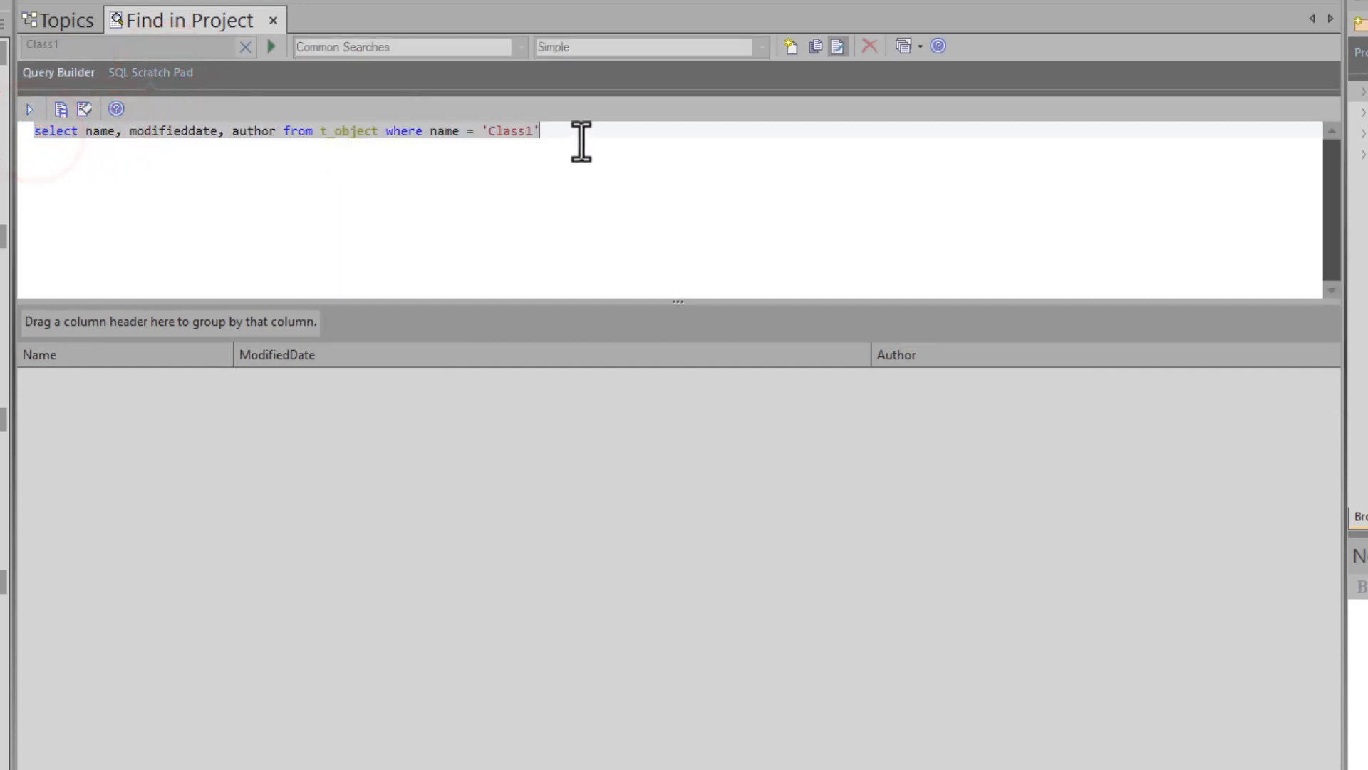
pyautogui.click(205, 193)
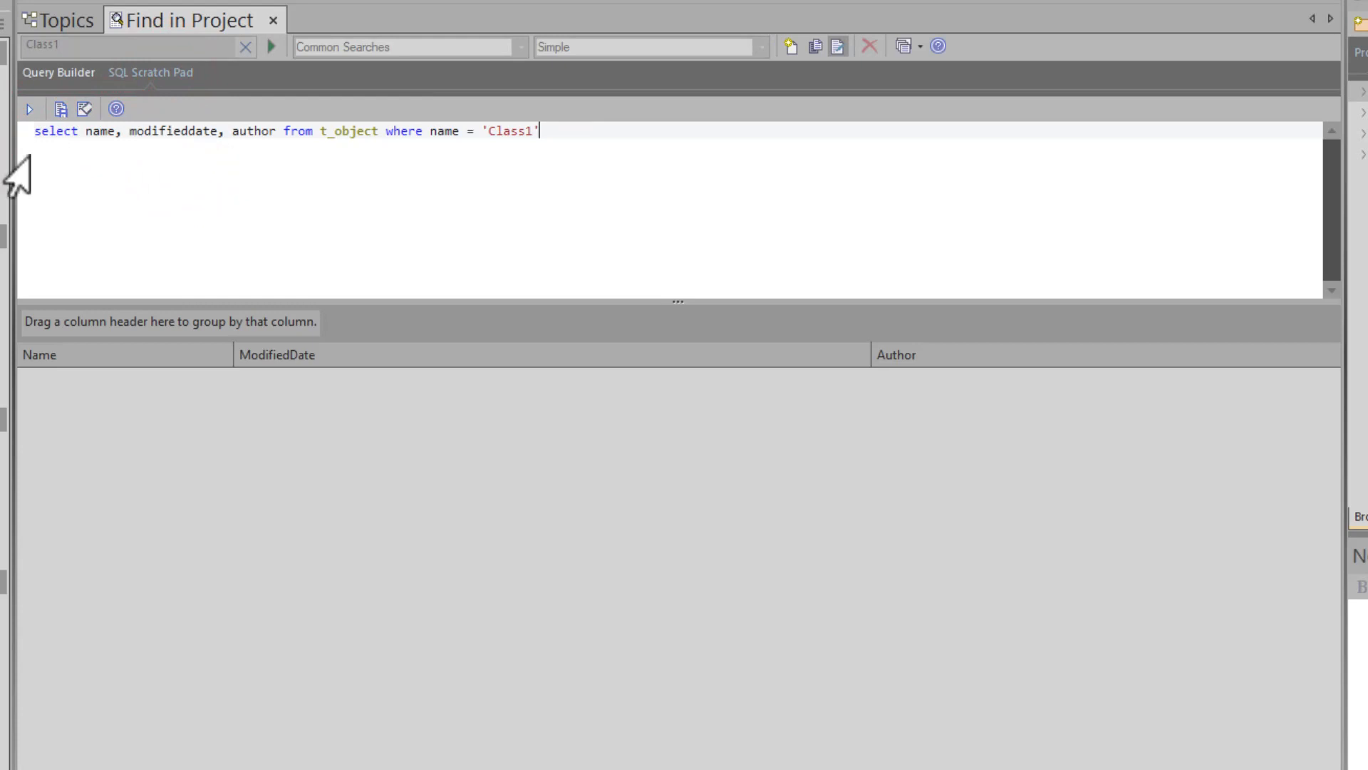
pyautogui.click(50, 135)
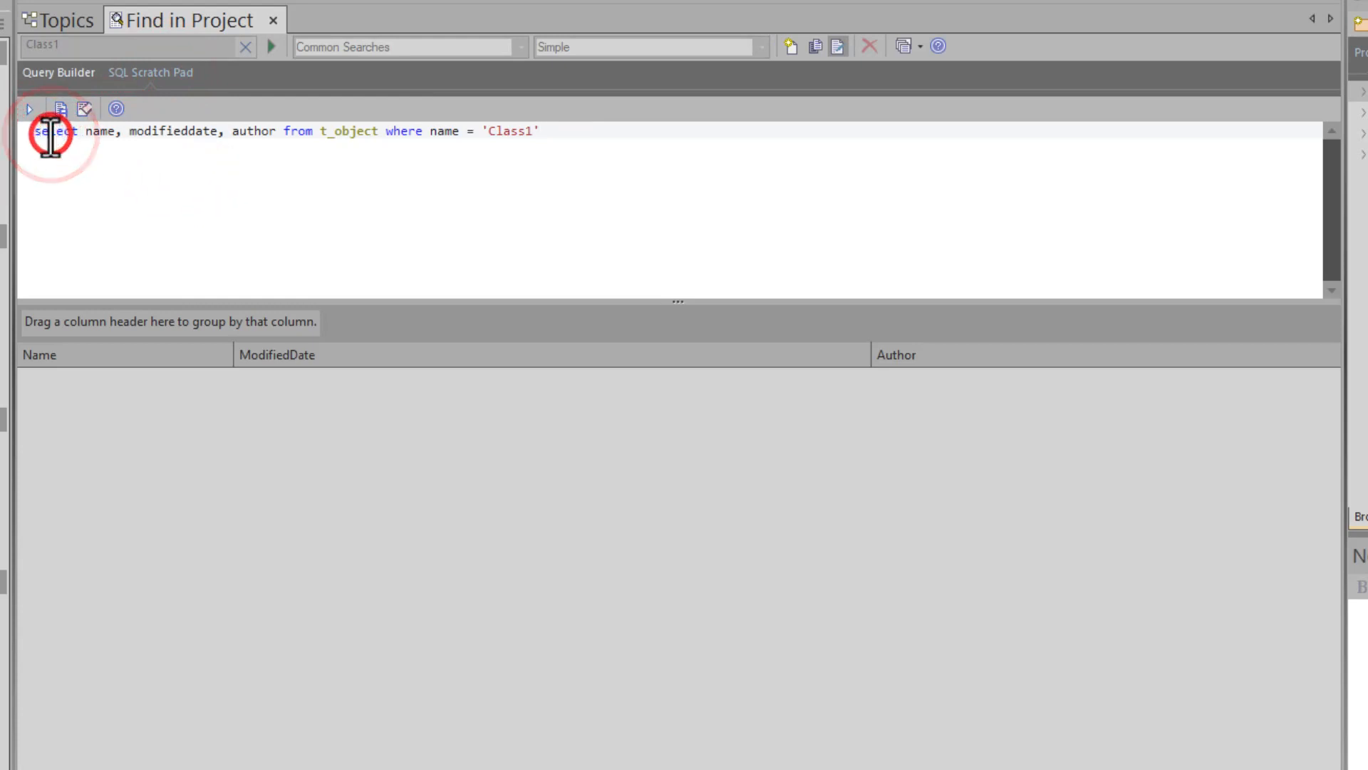
pyautogui.tripleClick(51, 136)
pyautogui.click(68, 148)
pyautogui.click(93, 135)
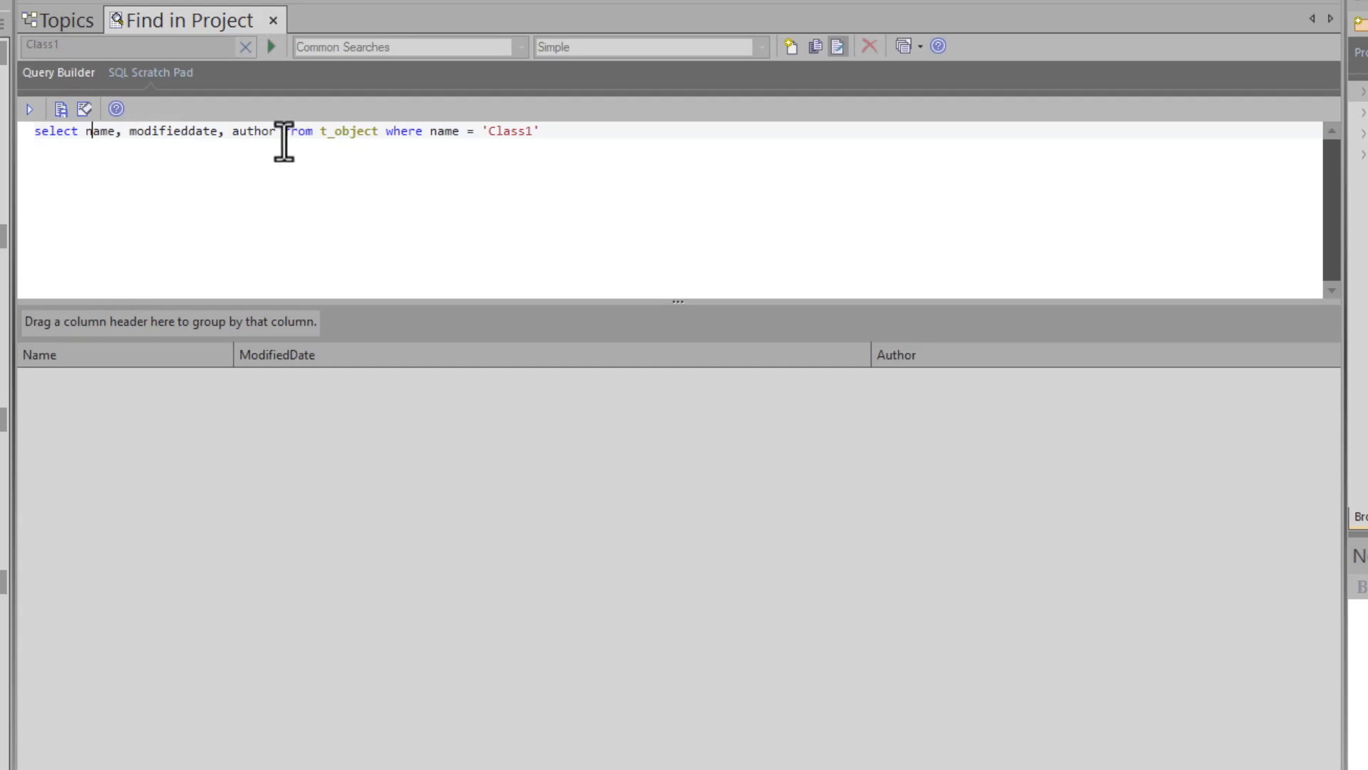
pyautogui.click(480, 131)
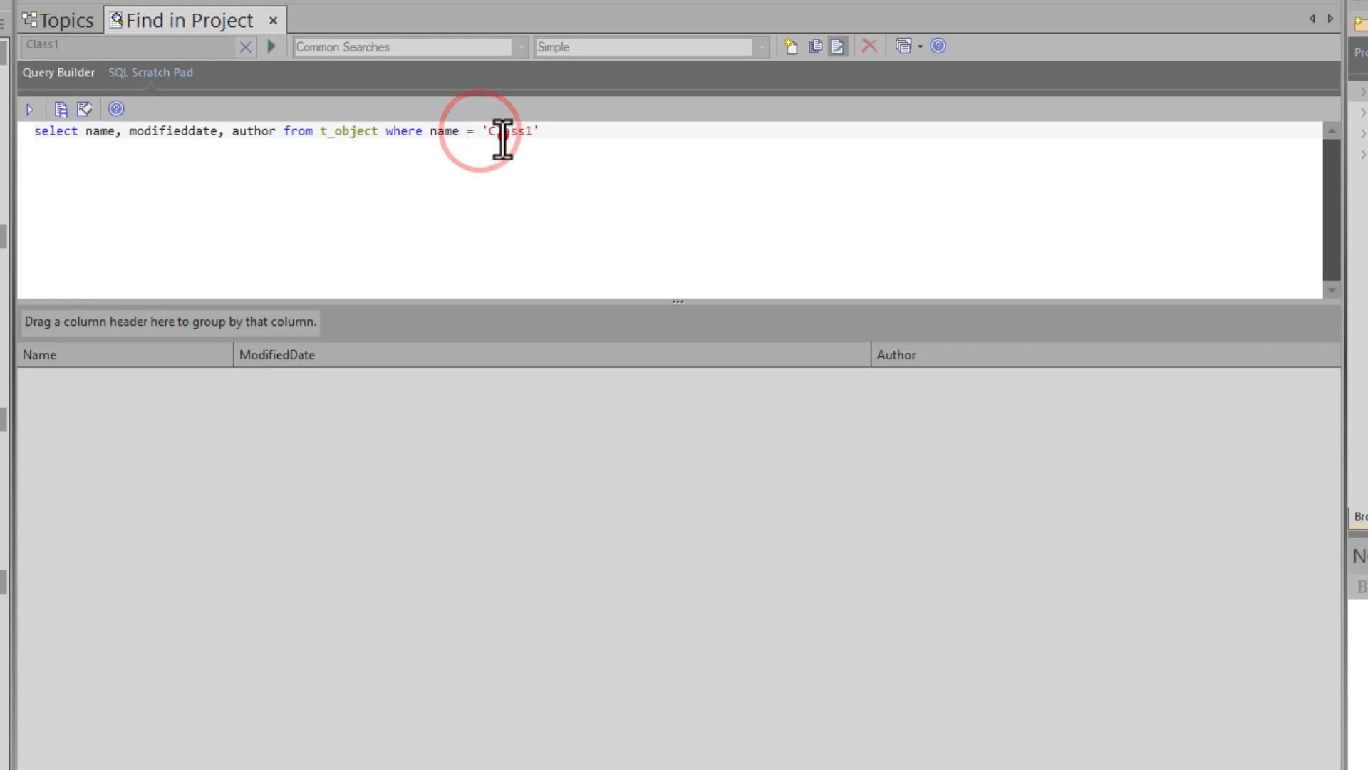
pyautogui.click(504, 136)
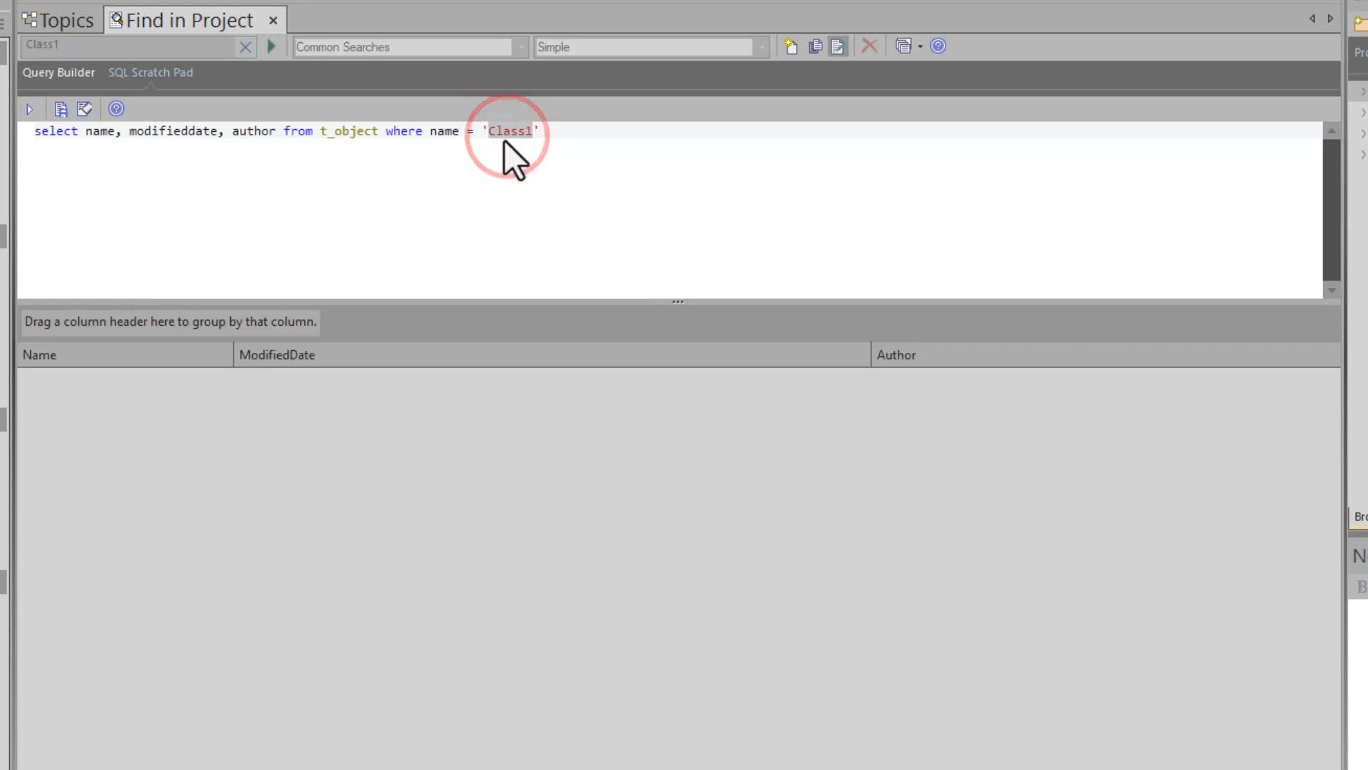
# Run the SQL query for Class1 and sort its results by ModifiedDate.
pyautogui.click(268, 48)
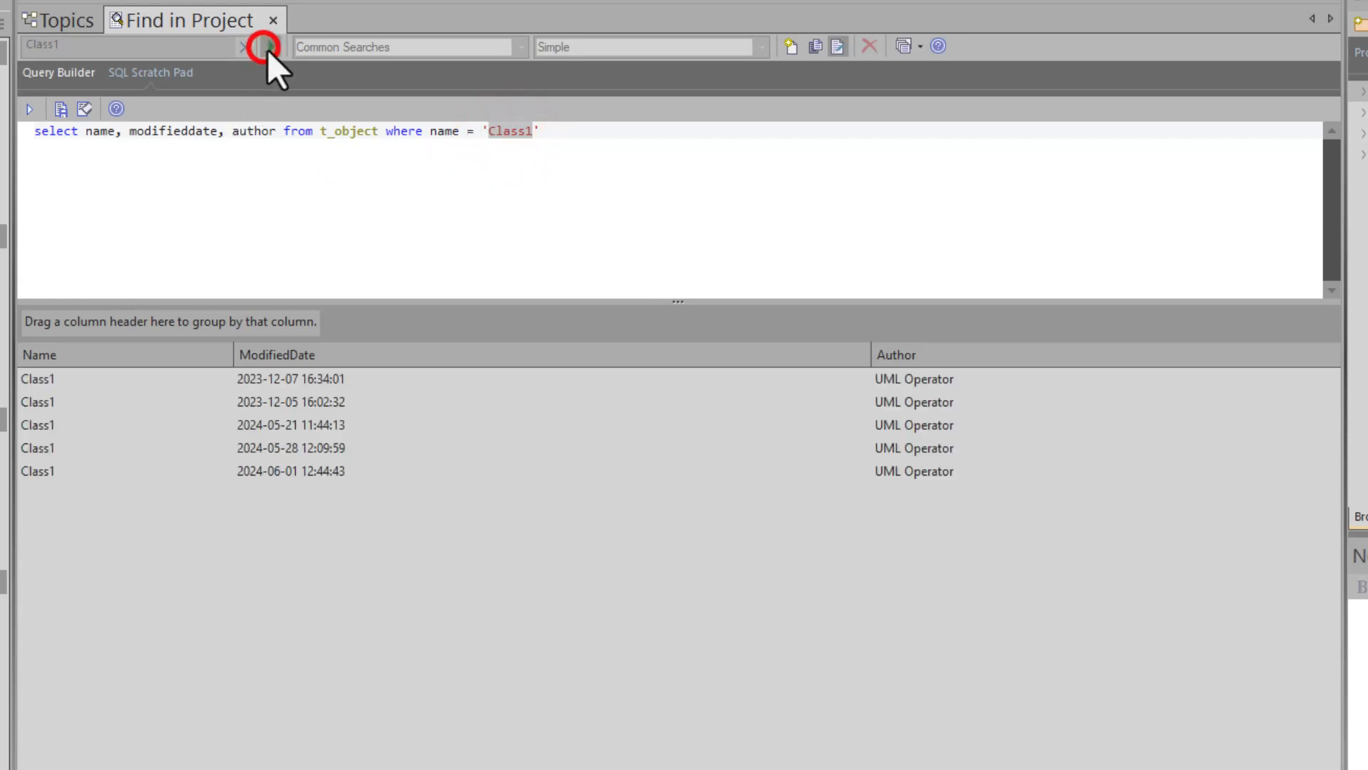
pyautogui.click(79, 379)
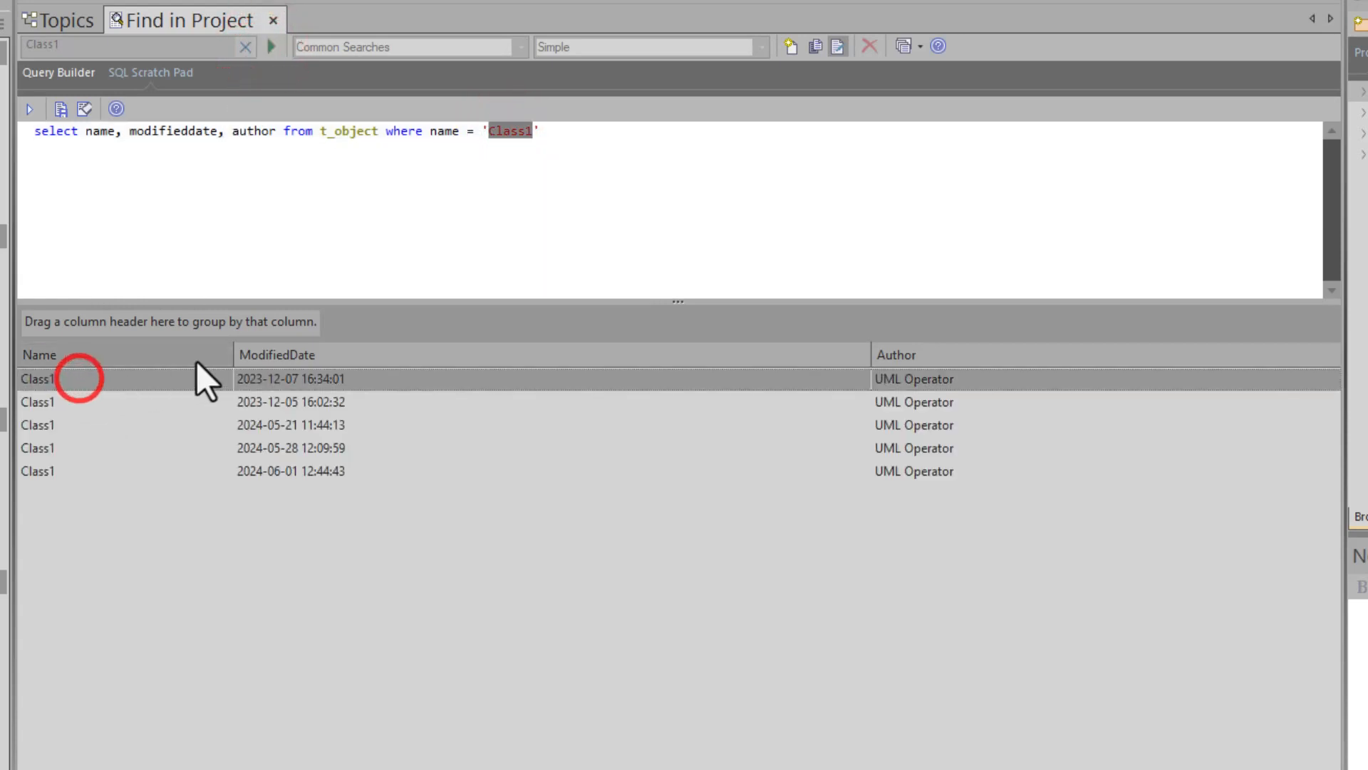
pyautogui.click(311, 353)
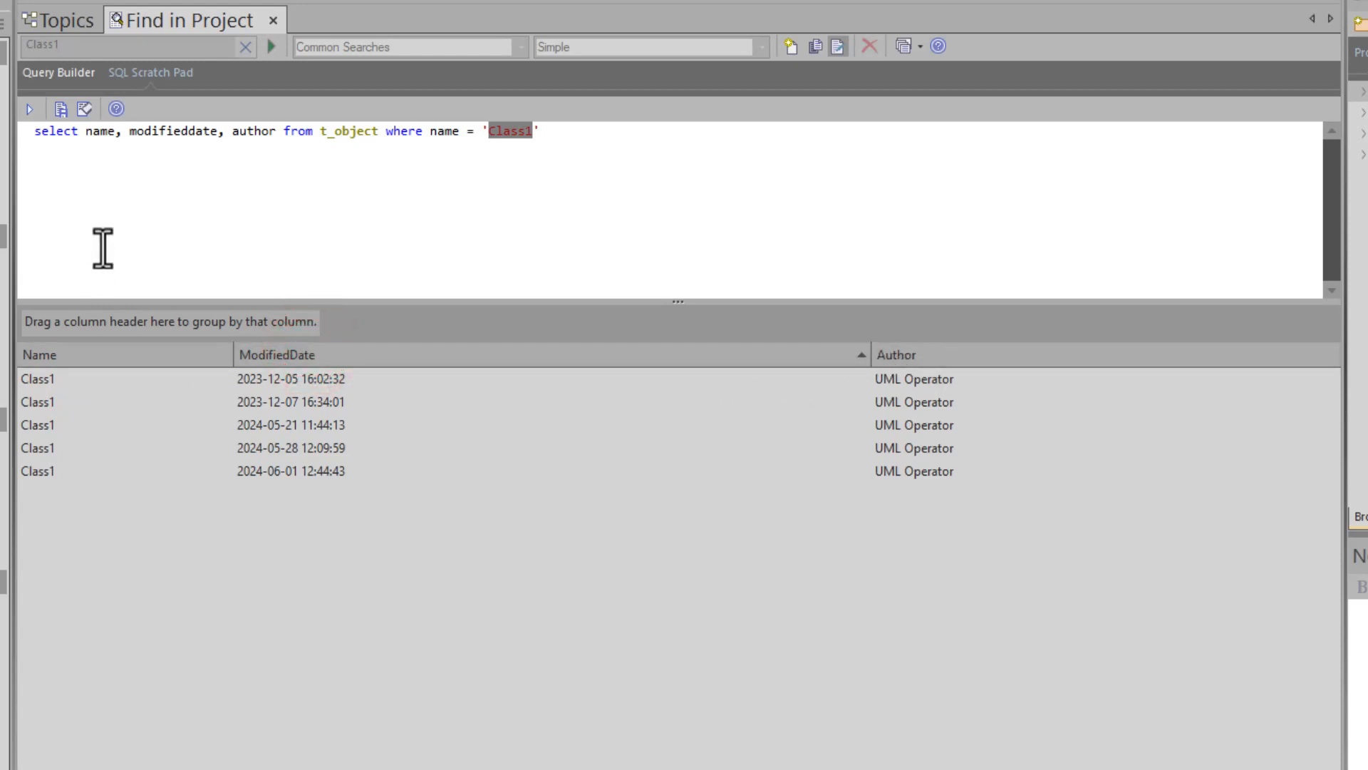
# Alias the modifieddate column as Date_Modified in the SQL query and run it.
pyautogui.click(221, 132)
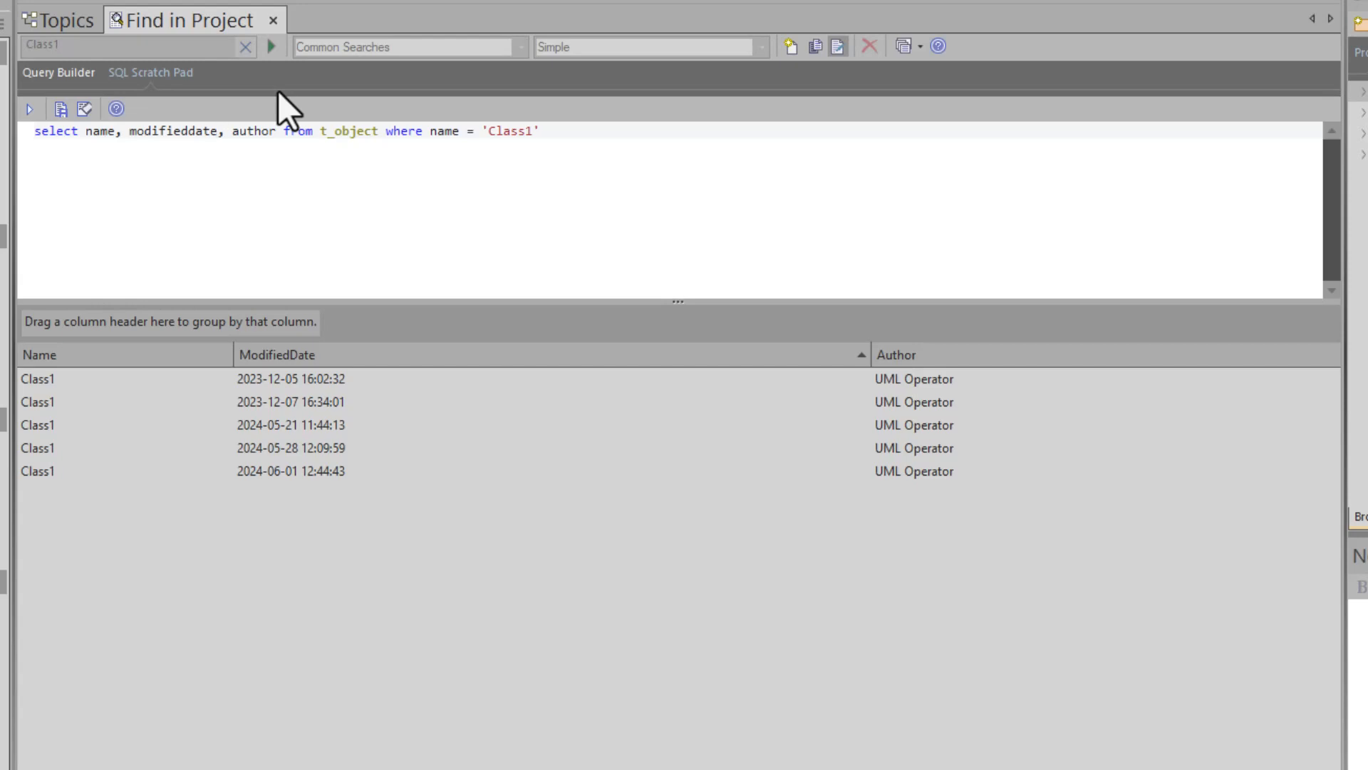
pyautogui.write('as ')
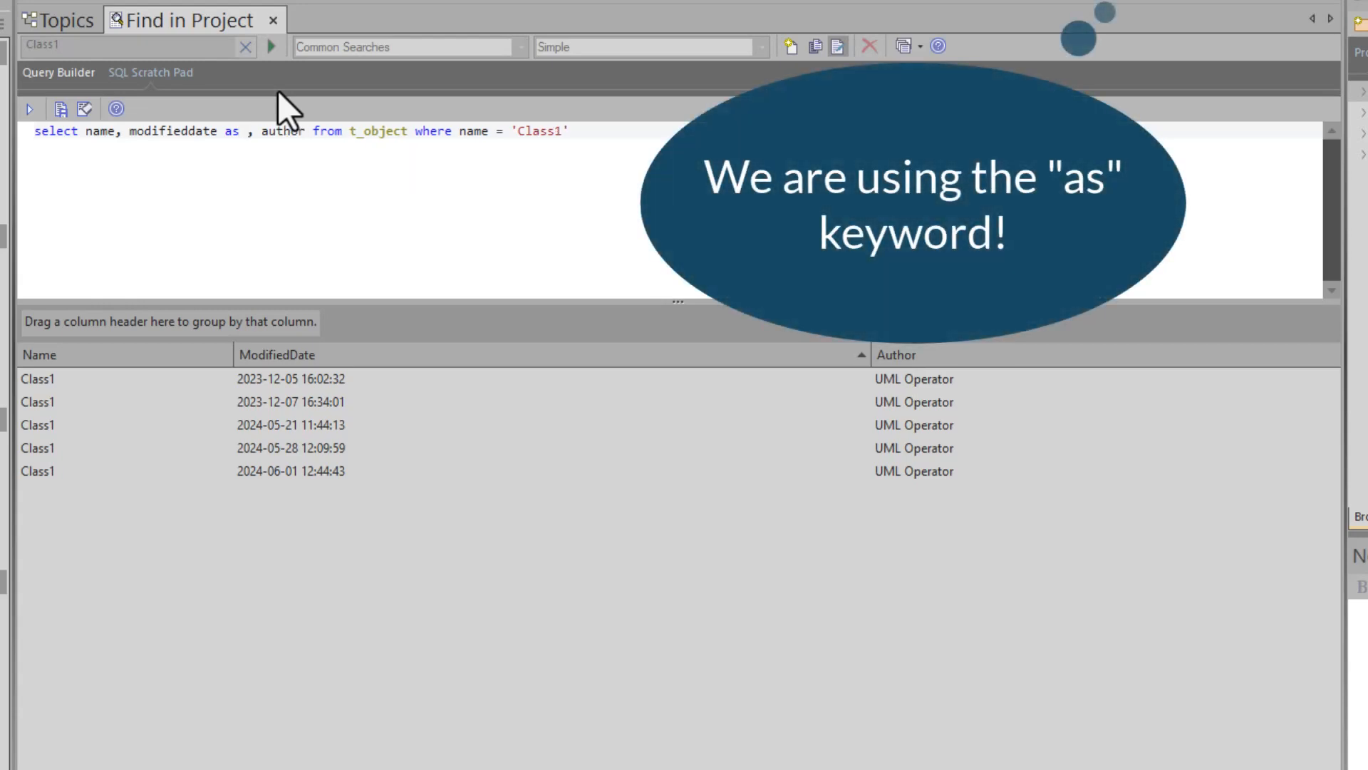
pyautogui.write('Date')
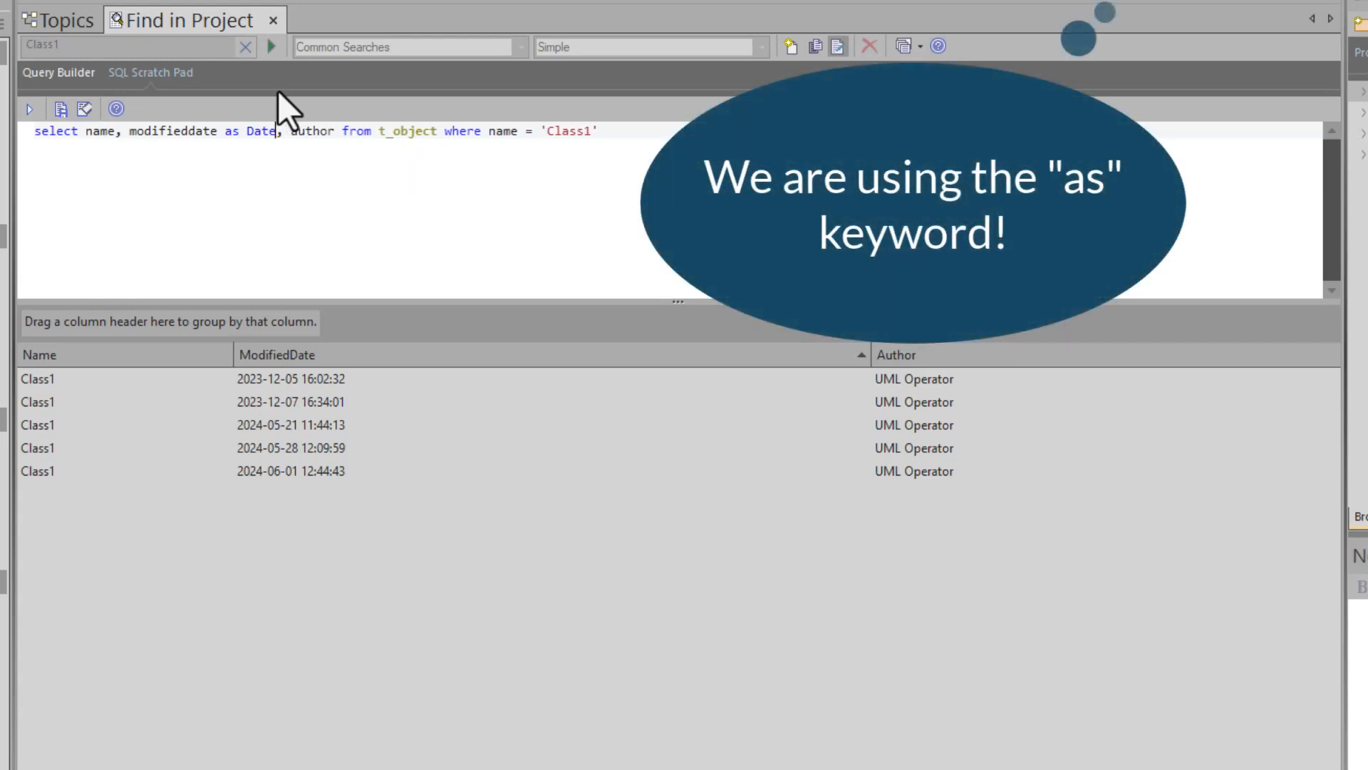
pyautogui.write('_')
pyautogui.press('BackSpace')
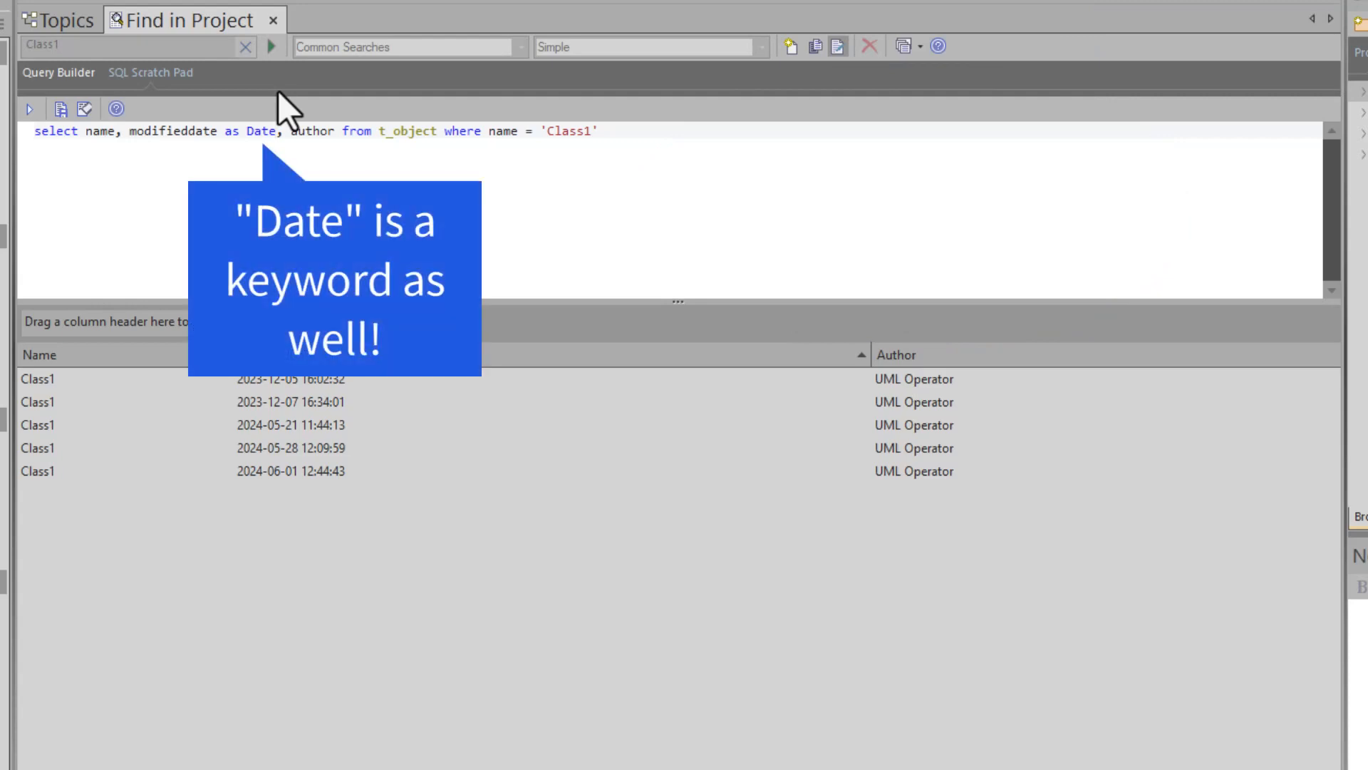
pyautogui.write('_')
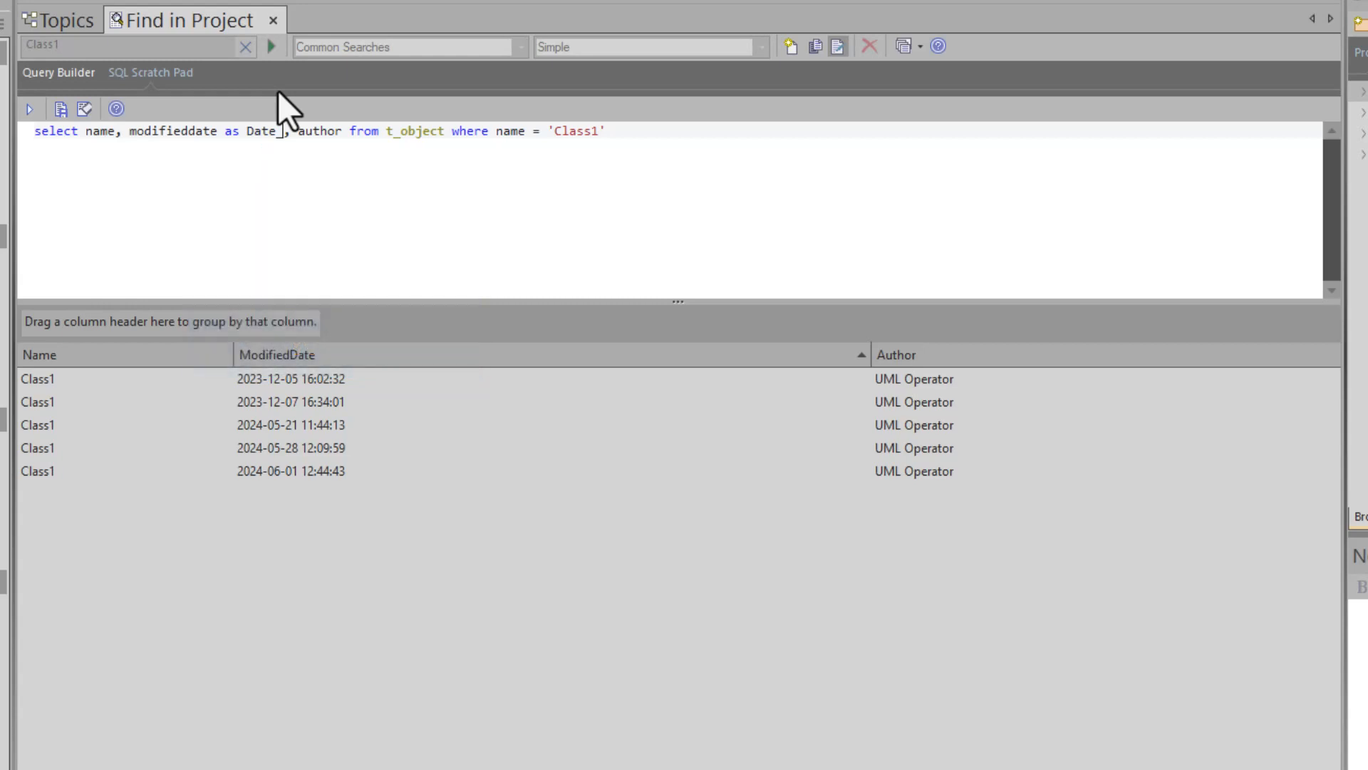
pyautogui.write('Modified')
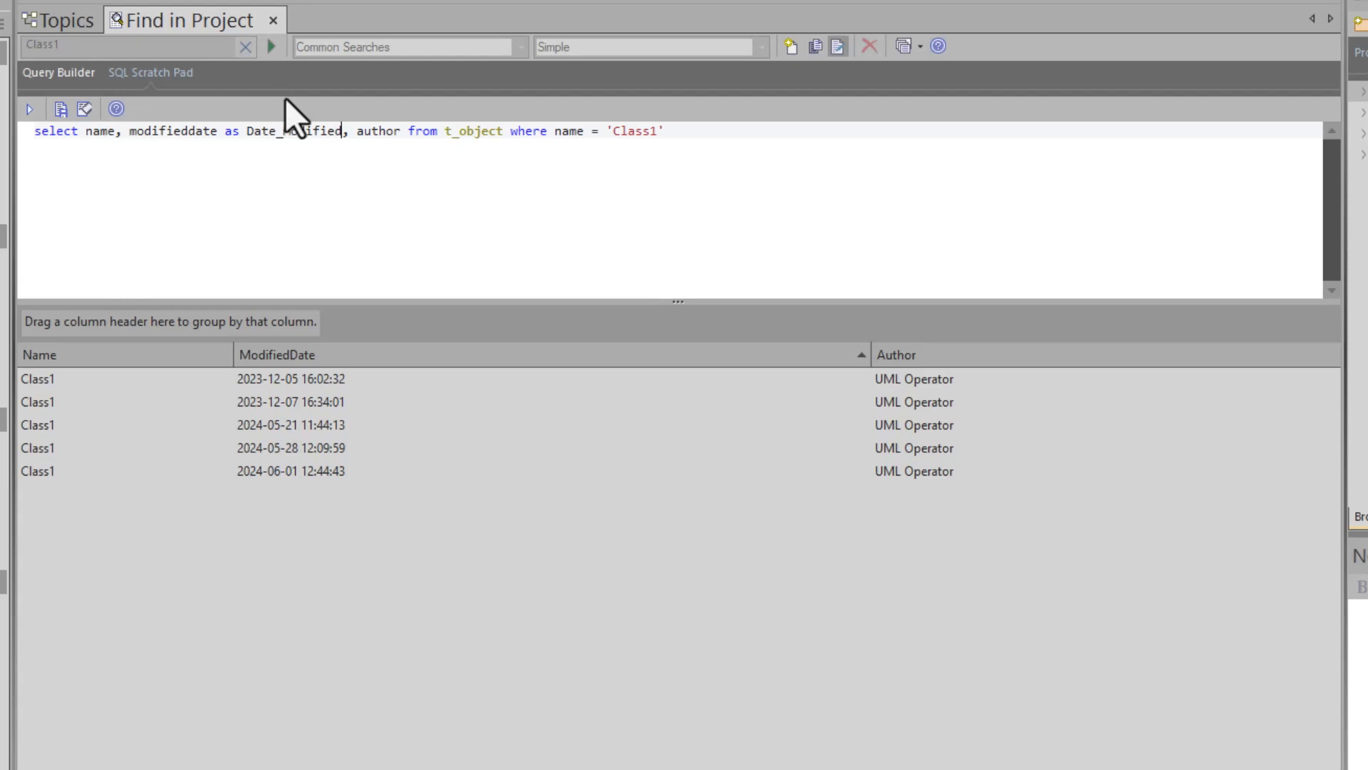
pyautogui.click(264, 46)
# Extend the query's where clause with "and modifieddate > '2024-05-31'" and run it.
pyautogui.click(694, 137)
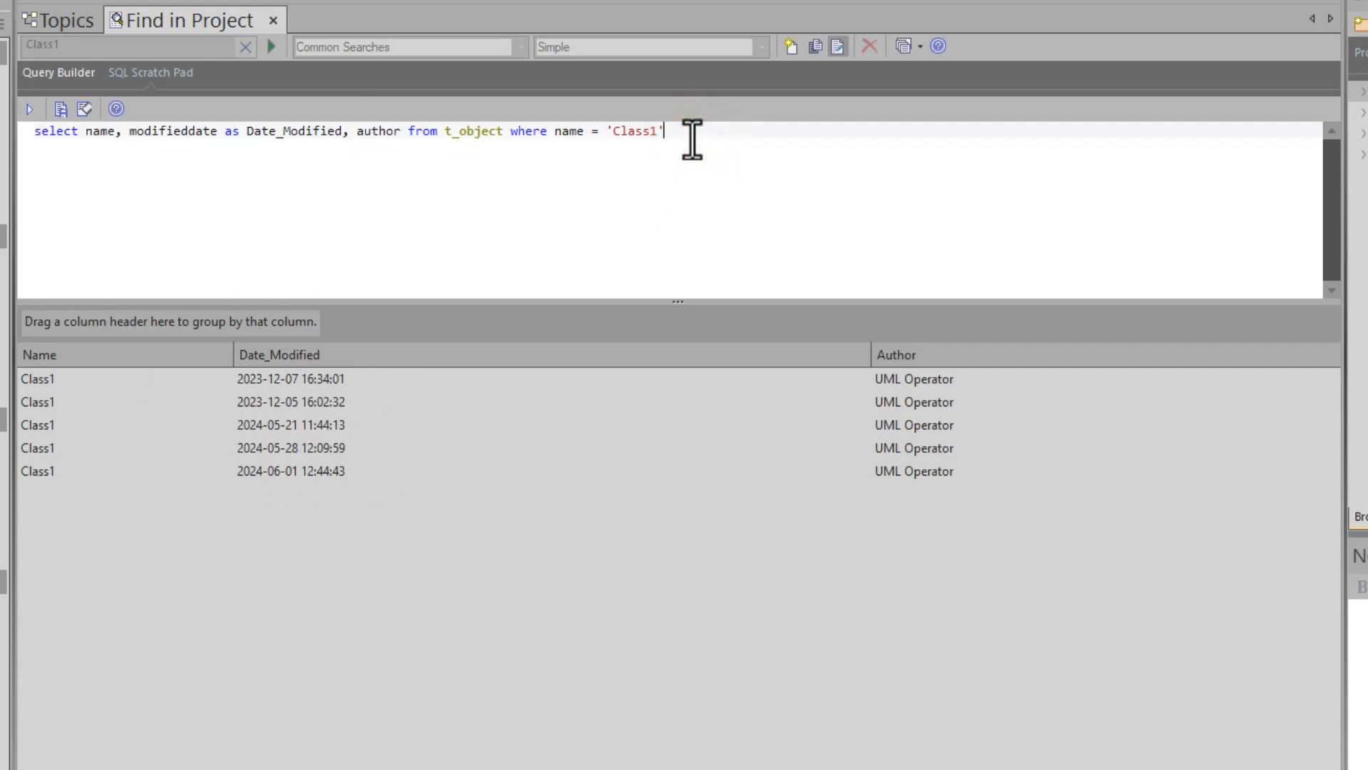
pyautogui.write("and modifieddate > '2024-05-31'")
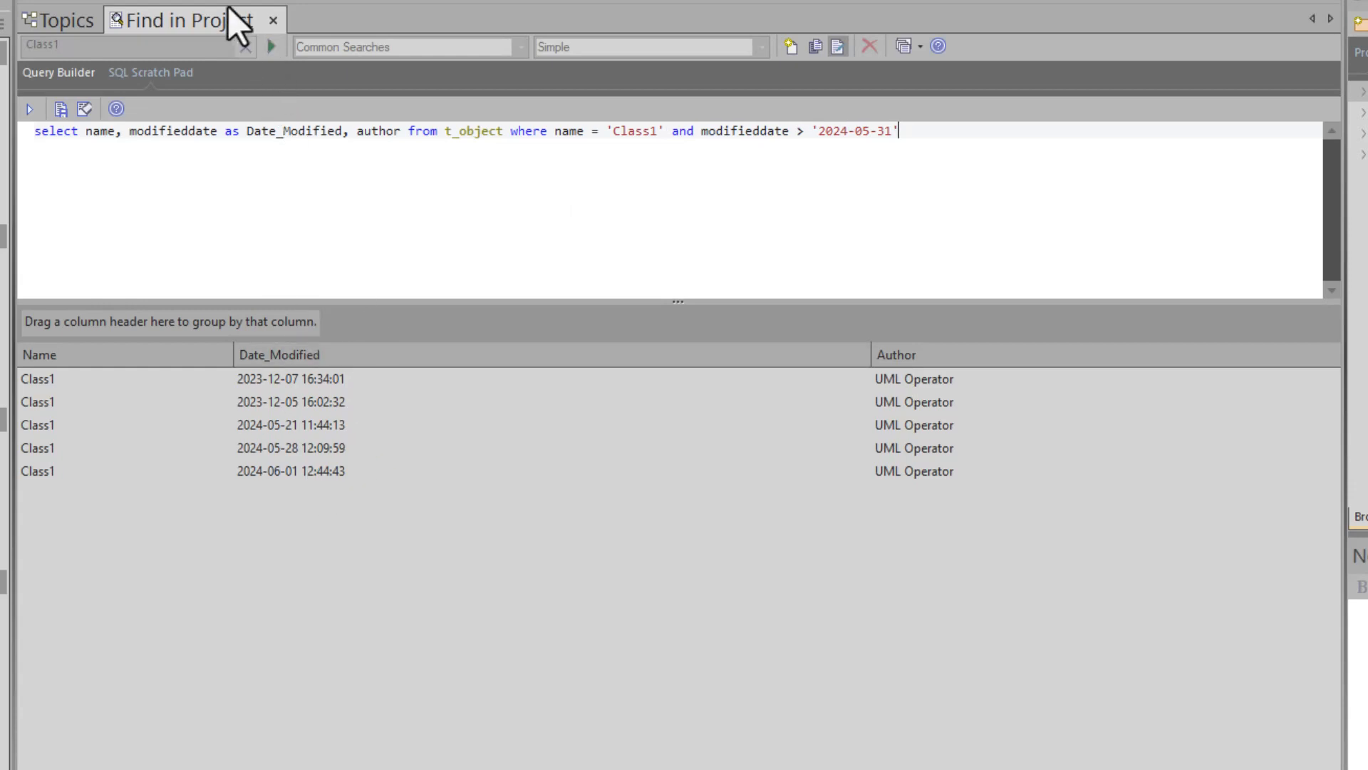
pyautogui.click(272, 45)
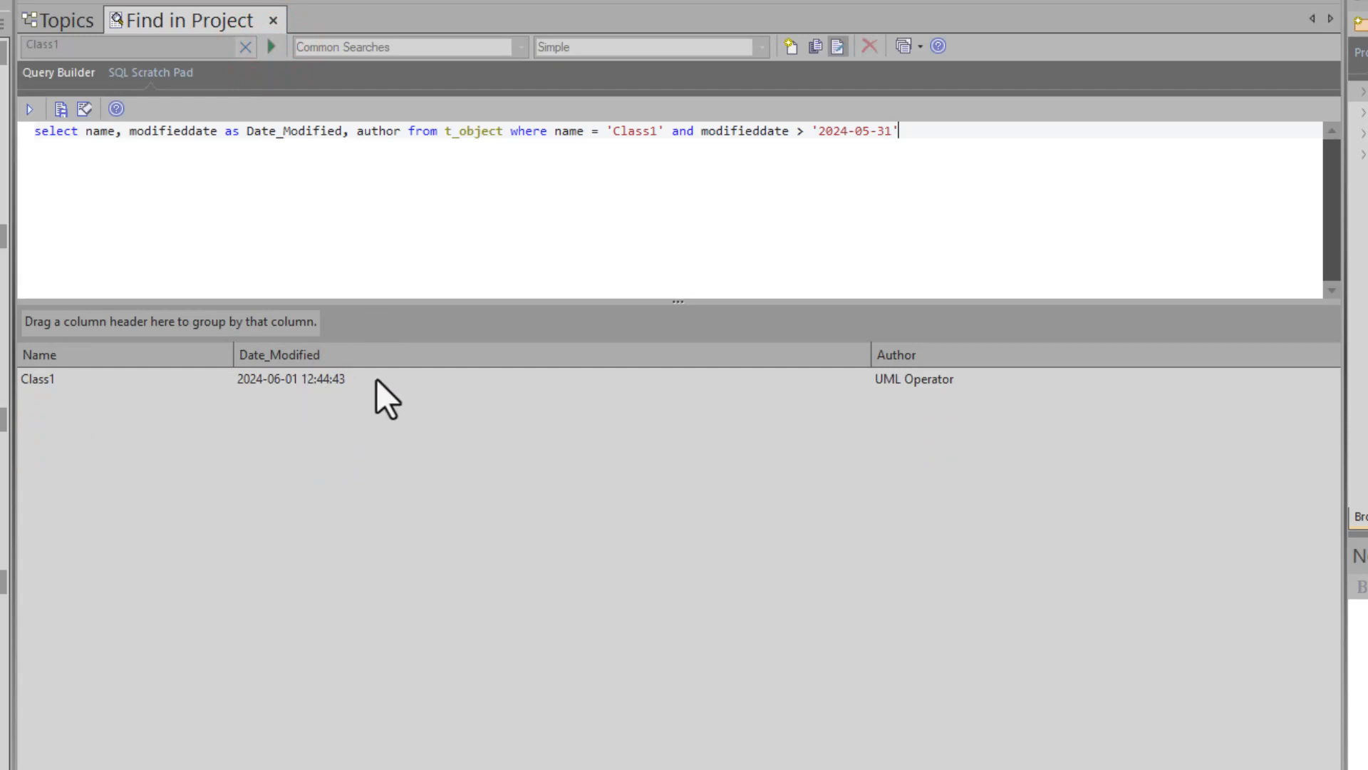
# Rerun the Simple search in the Query Builder and the SQL Scratch Pad query to compare their results.
pyautogui.click(30, 73)
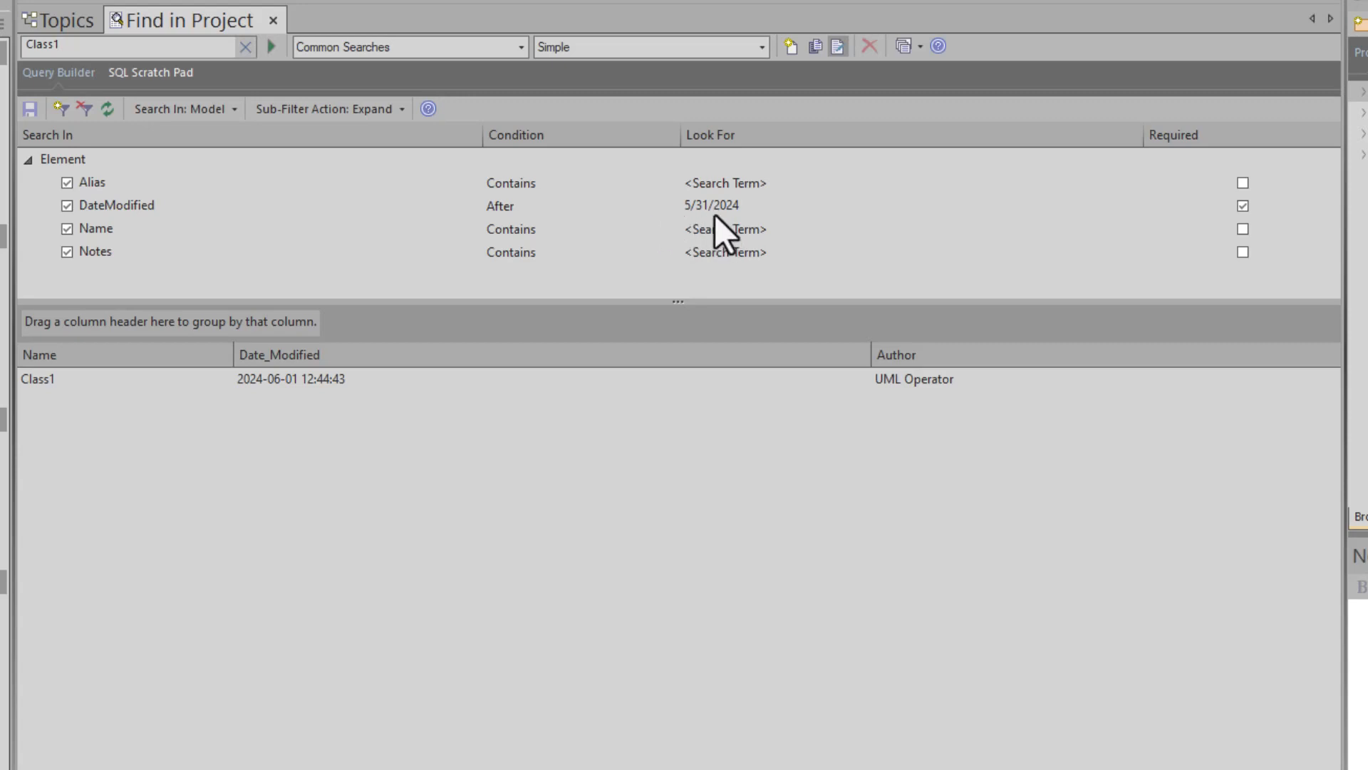
pyautogui.click(270, 46)
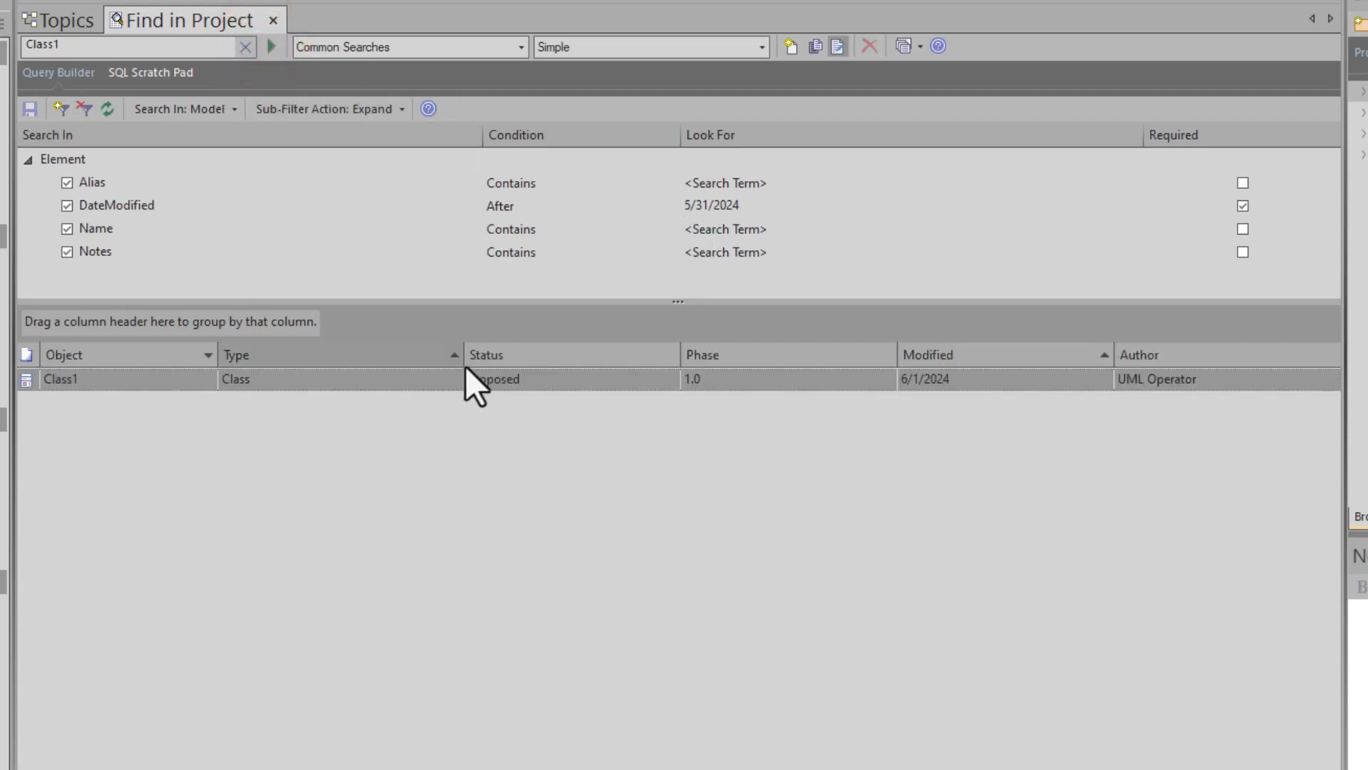
pyautogui.click(159, 72)
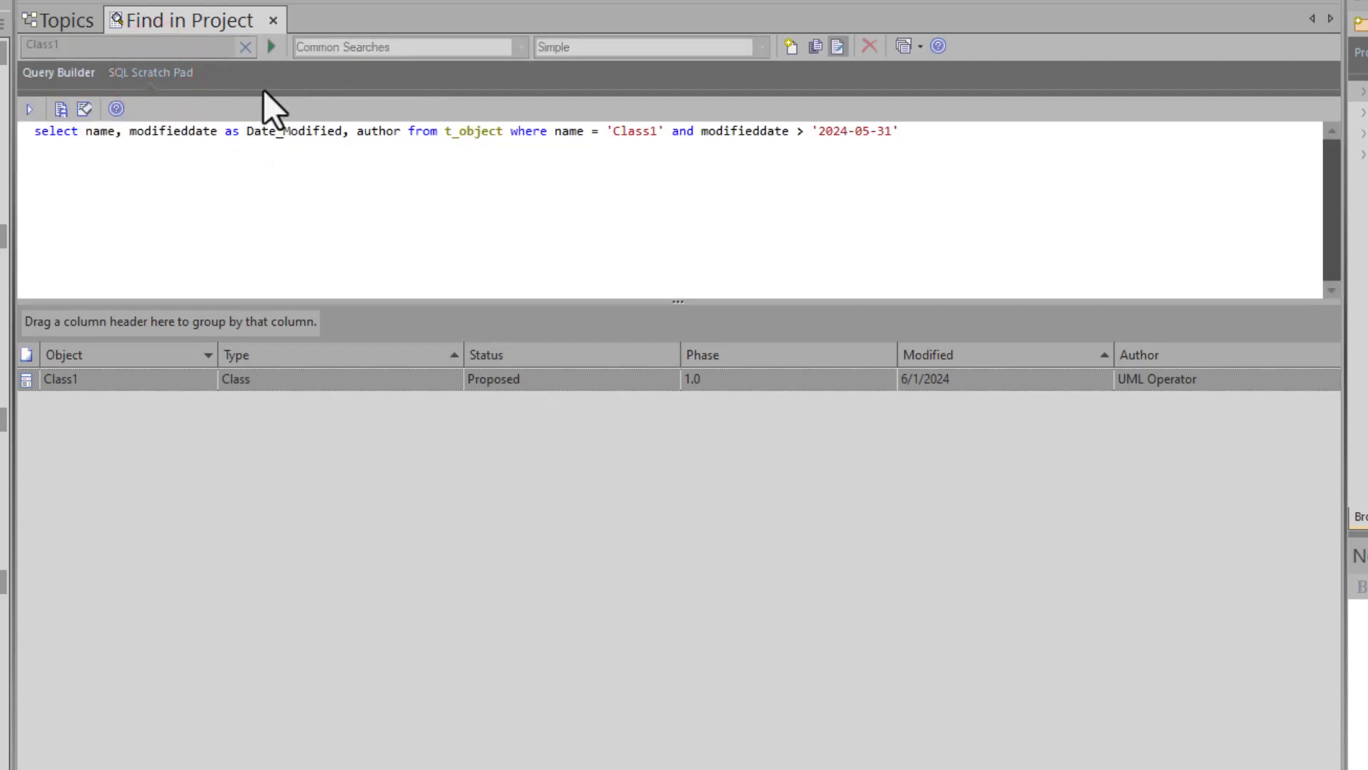
pyautogui.click(270, 46)
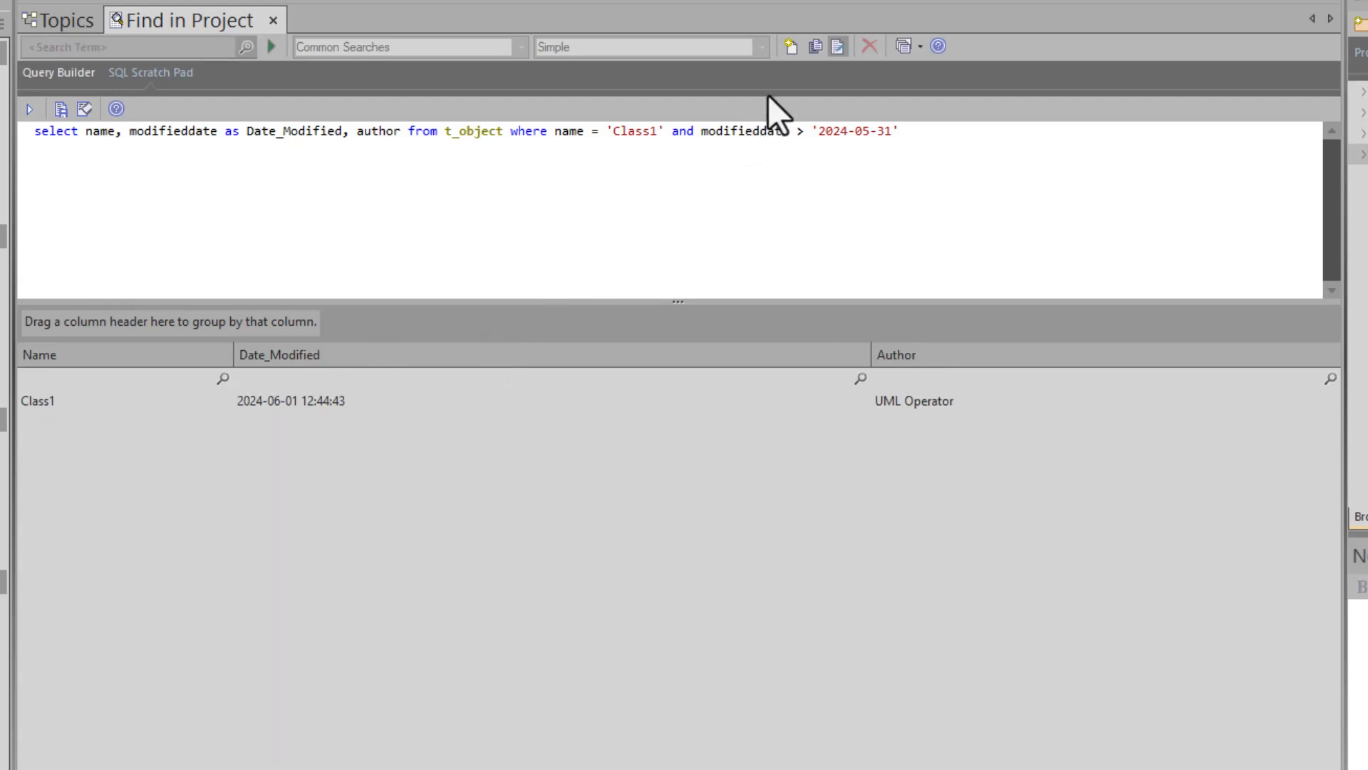
# Create a new search named "Find Element After Date" with SQL Editor as its editor type.
pyautogui.click(792, 47)
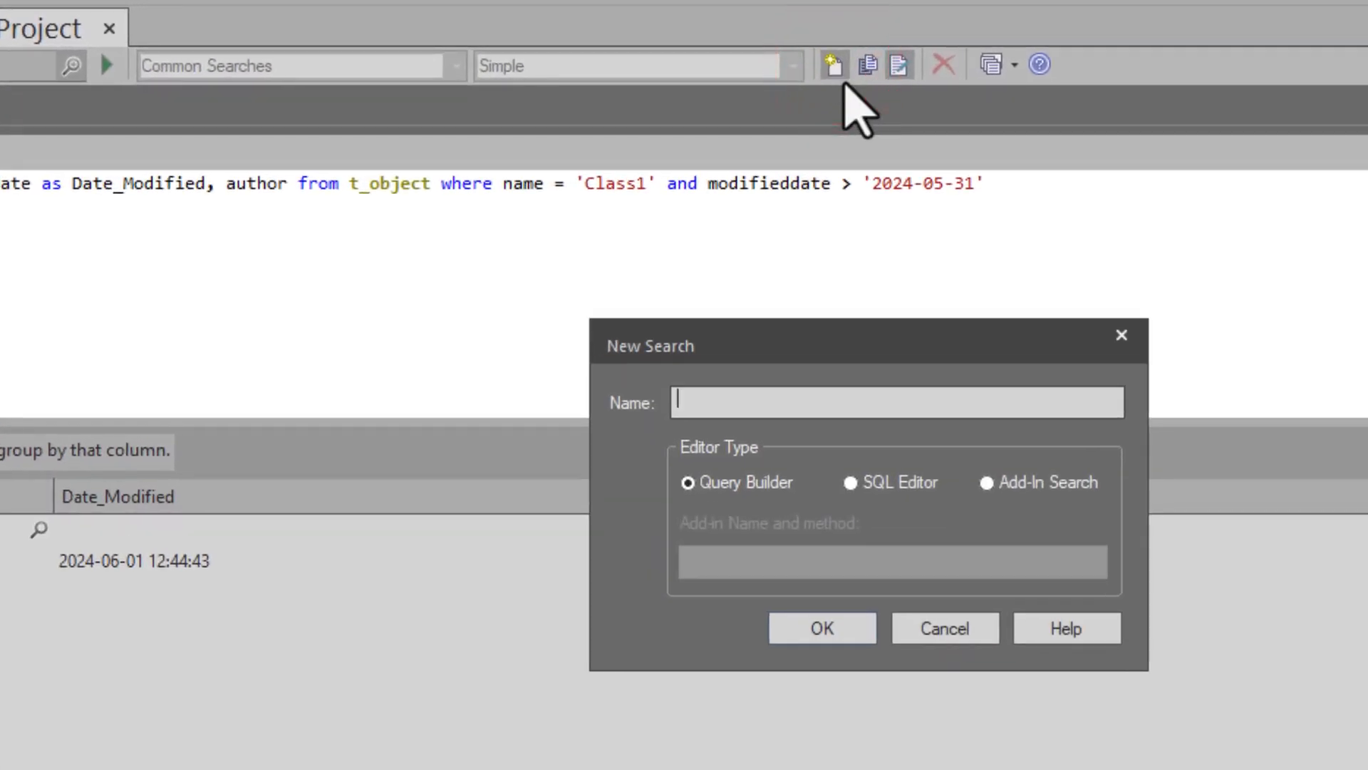
pyautogui.write('Find Element After Date')
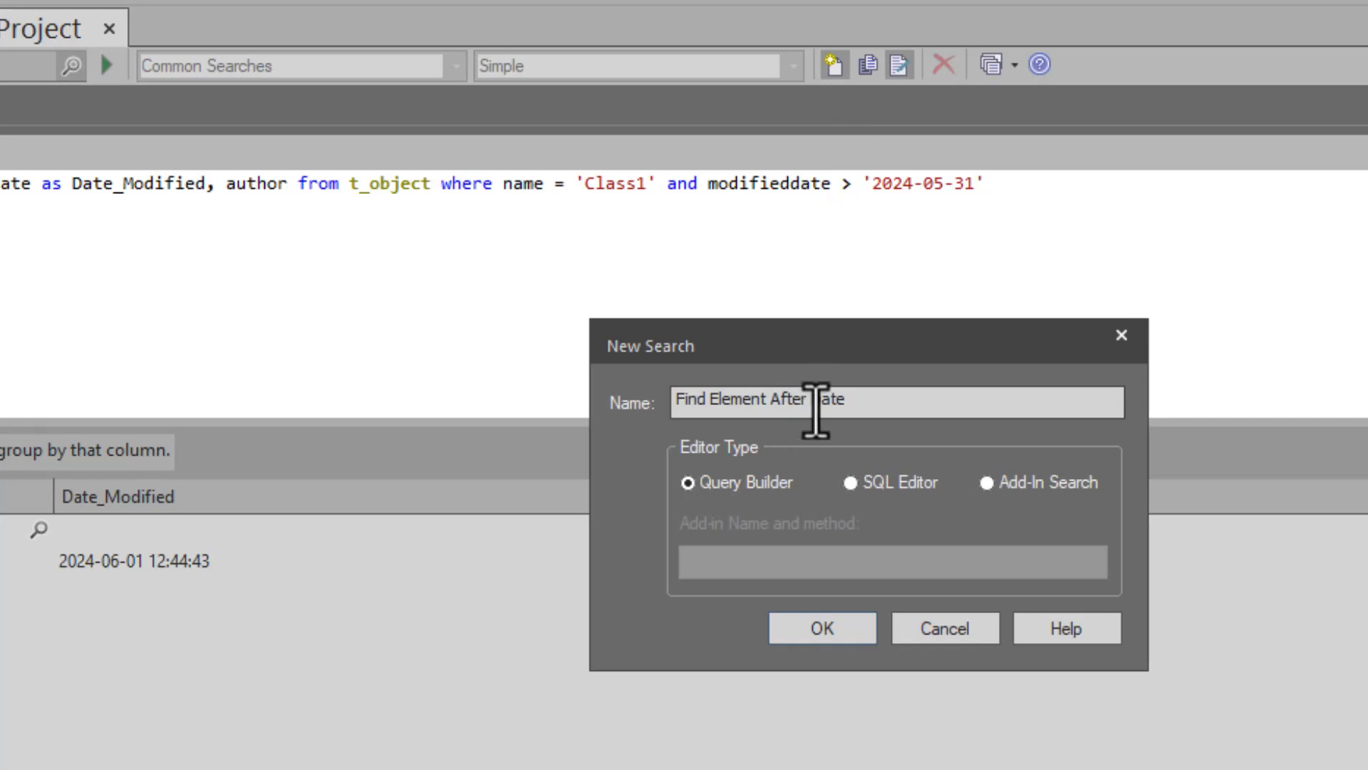
pyautogui.click(851, 483)
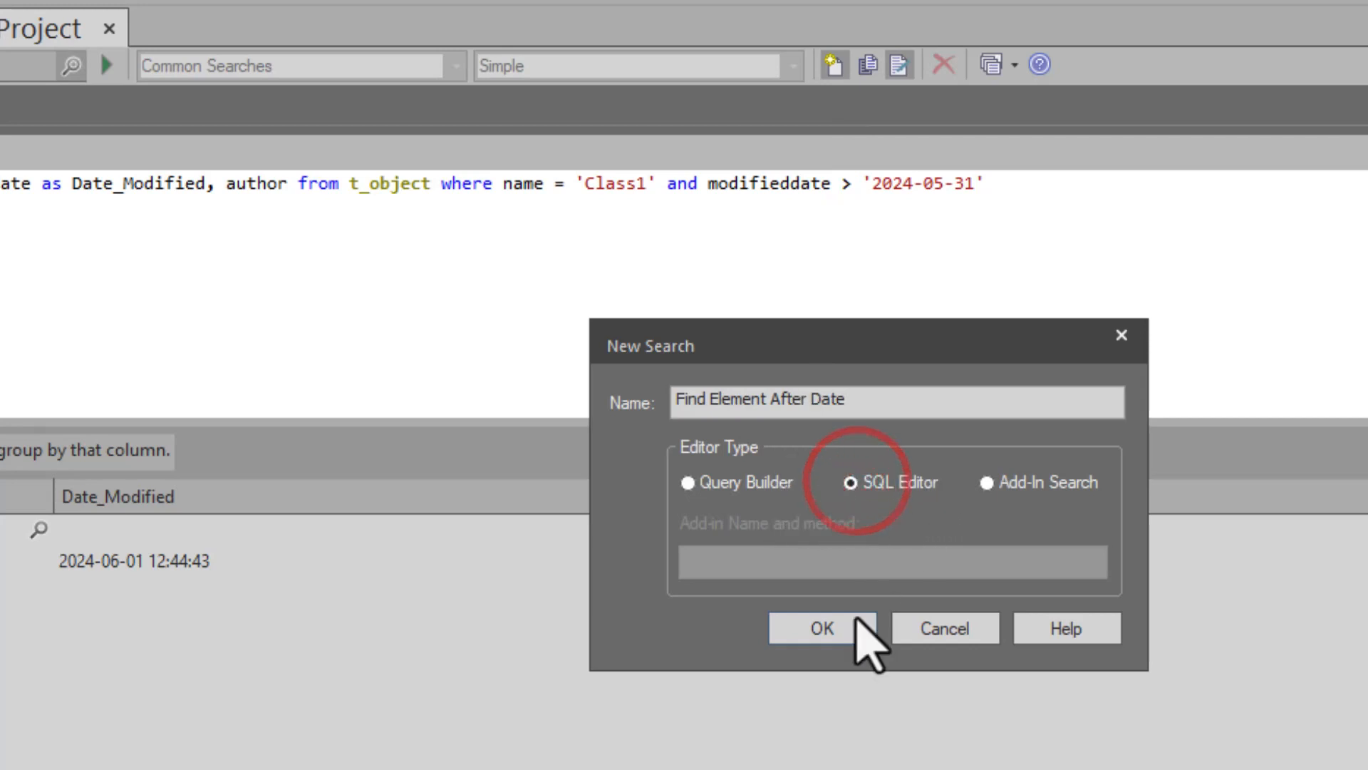
pyautogui.click(825, 630)
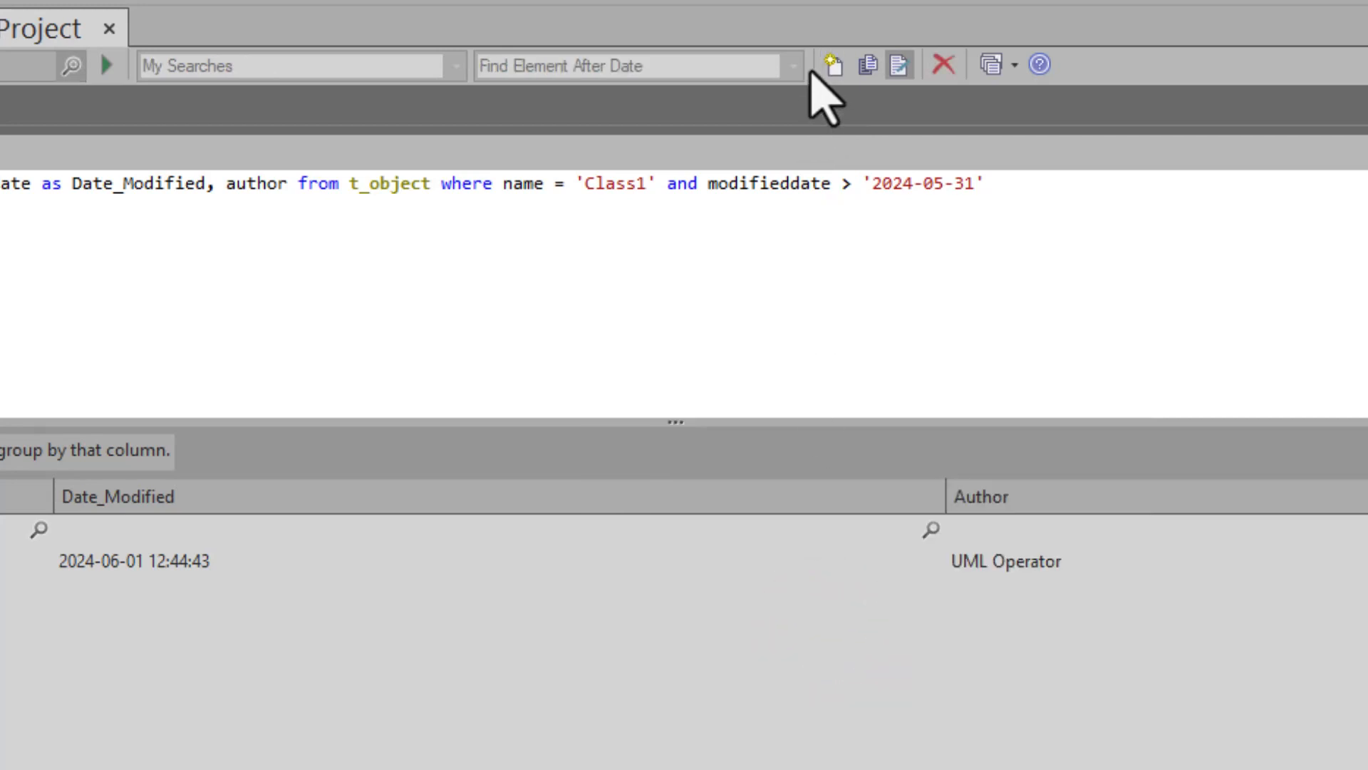
# Show the empty query of the Find Element After Date search and clear the previous results.
pyautogui.click(82, 148)
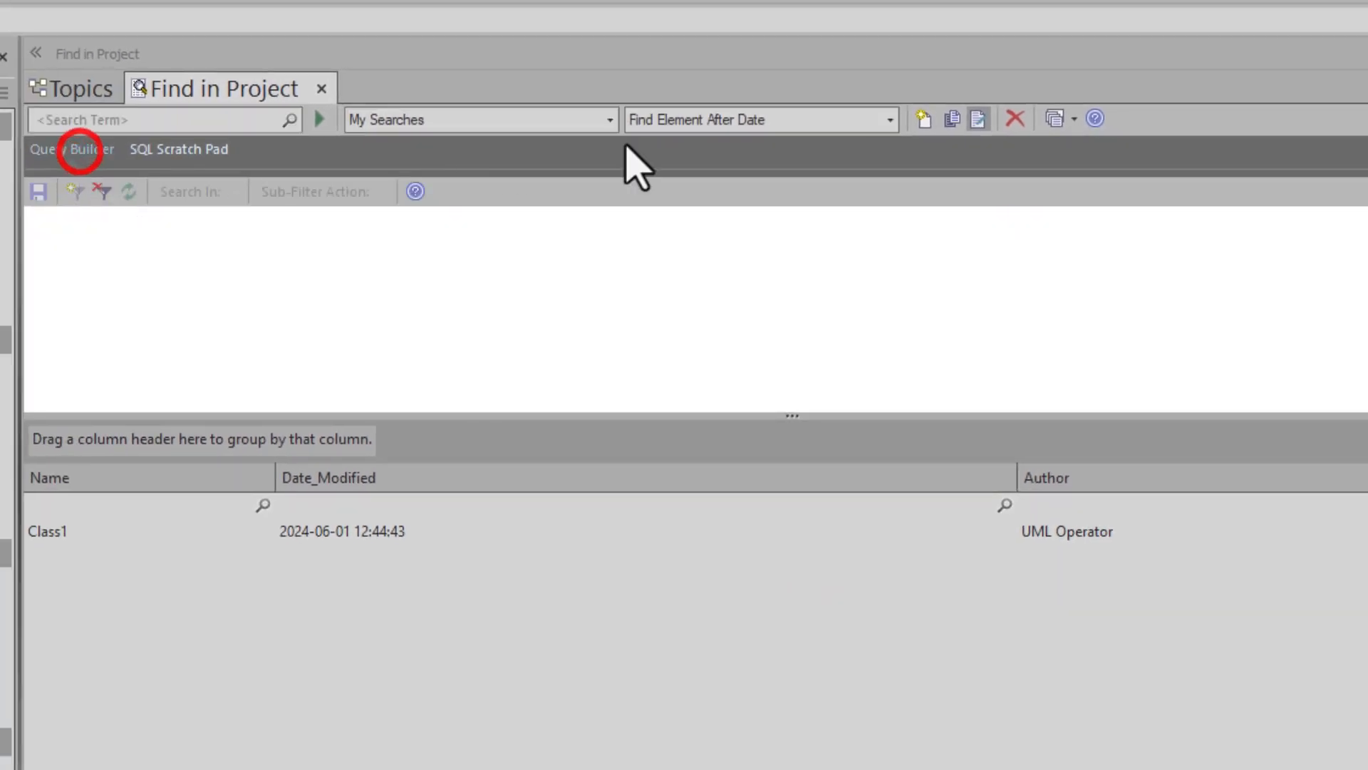
pyautogui.click(609, 120)
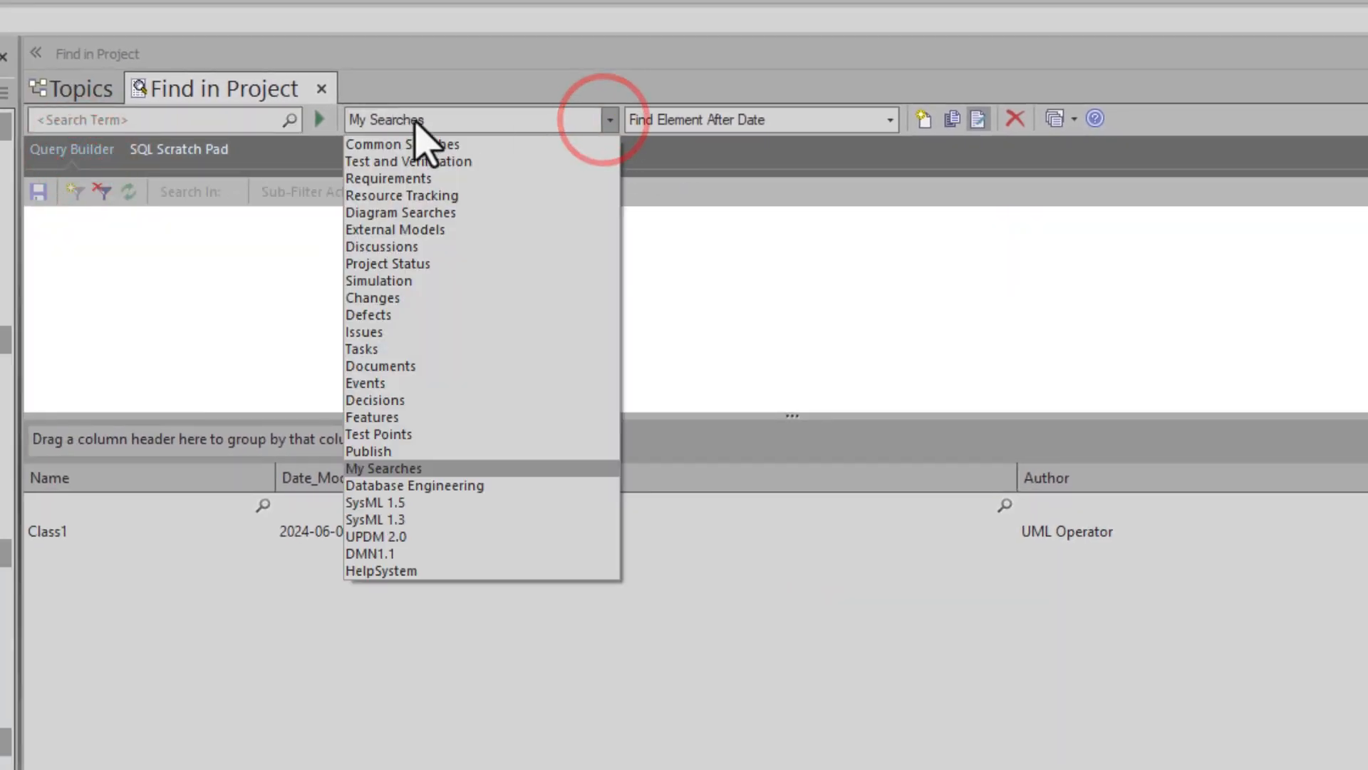
pyautogui.click(696, 119)
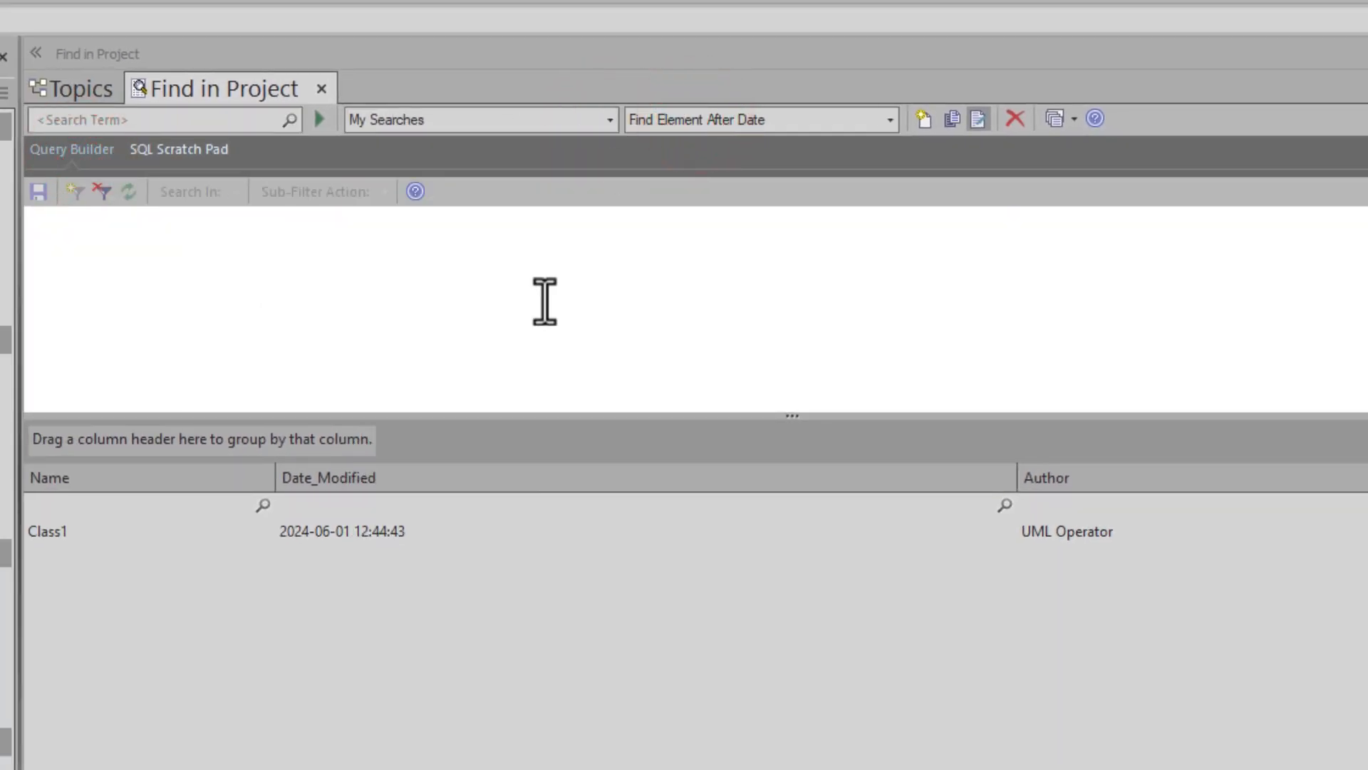
pyautogui.rightClick(427, 601)
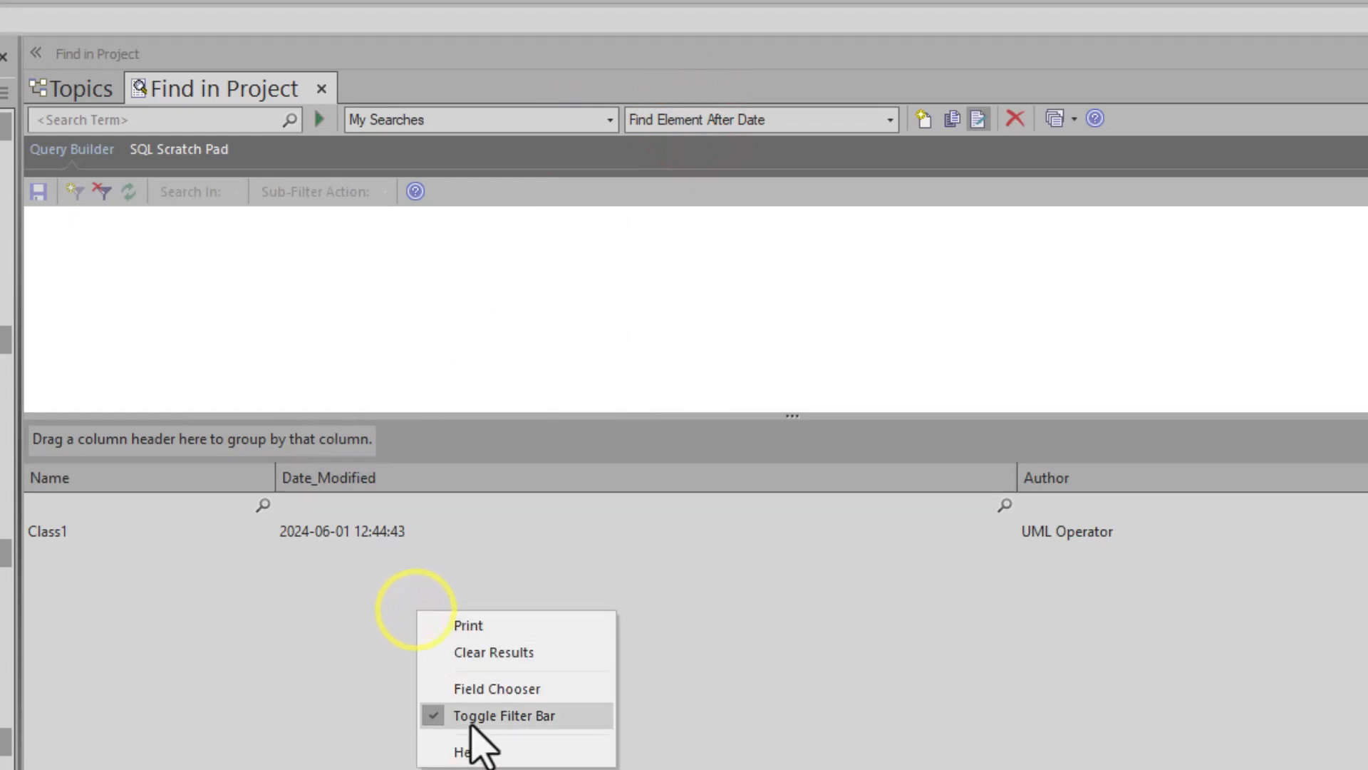
pyautogui.click(490, 652)
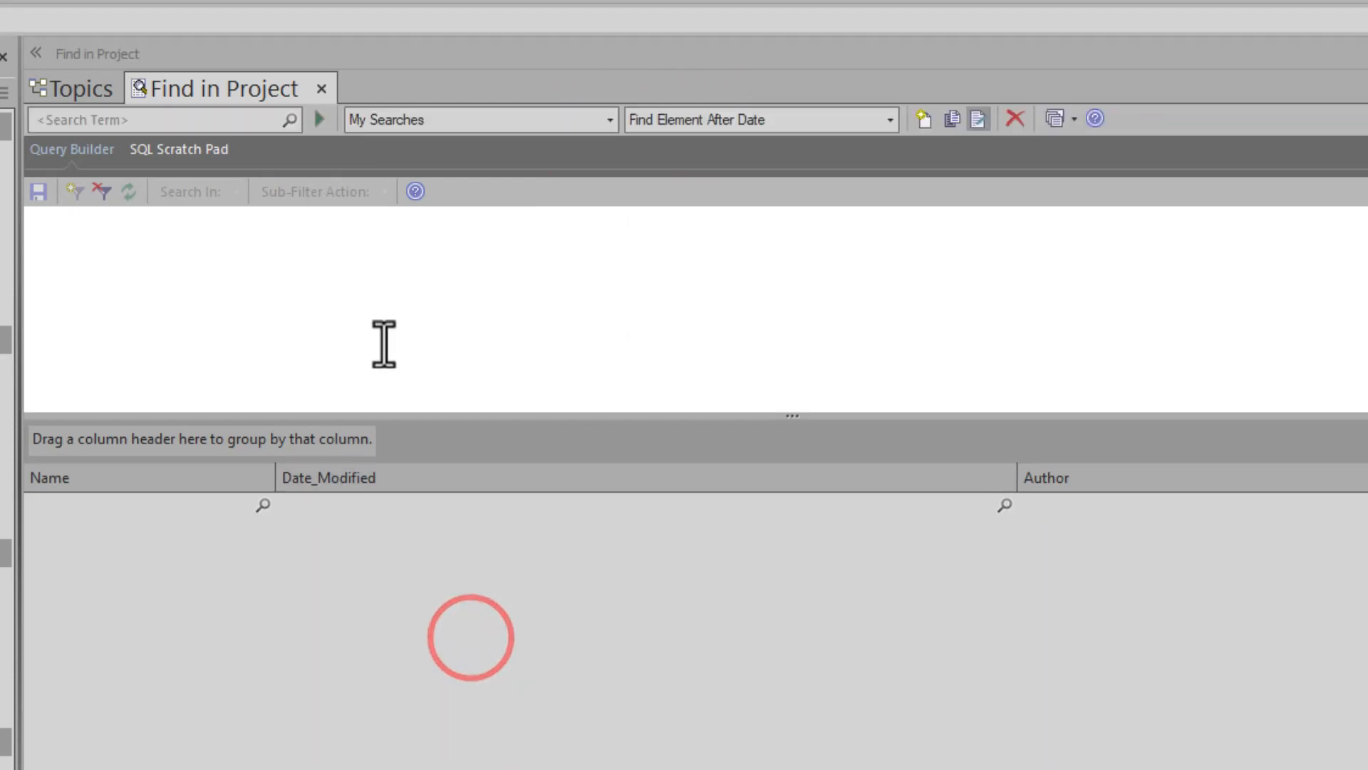
# Enter, save and run the SQL "select name, modifieddate as Date_Modified, author from t_object where name = like '#WC#<Search Term>#WC#' and modifieddate > '2024-05-31'".
pyautogui.click(299, 264)
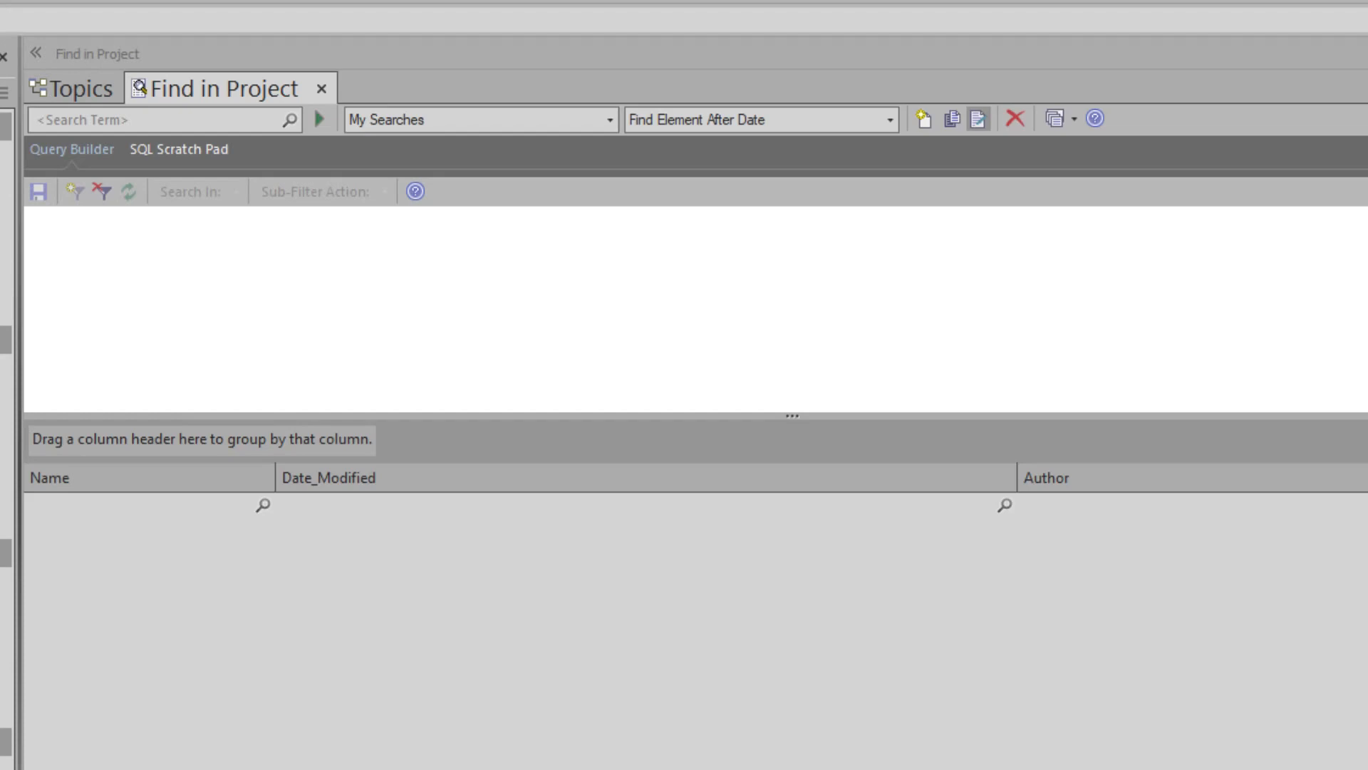
pyautogui.click(425, 251)
pyautogui.write("select name, modifieddate as Date_Modified, author from t_object where name = like '#WC#<Search Term>#WC#' and modifieddate > '2024-05-31'")
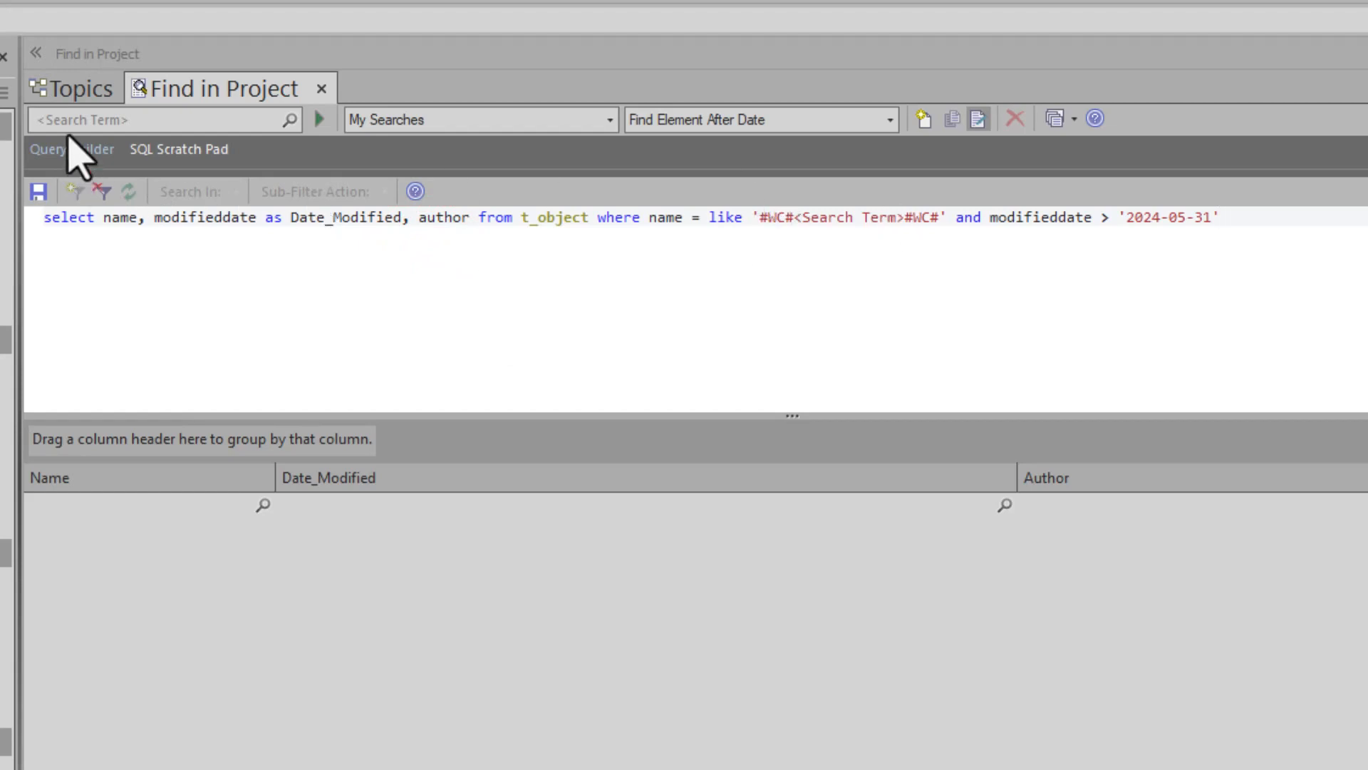
pyautogui.click(39, 191)
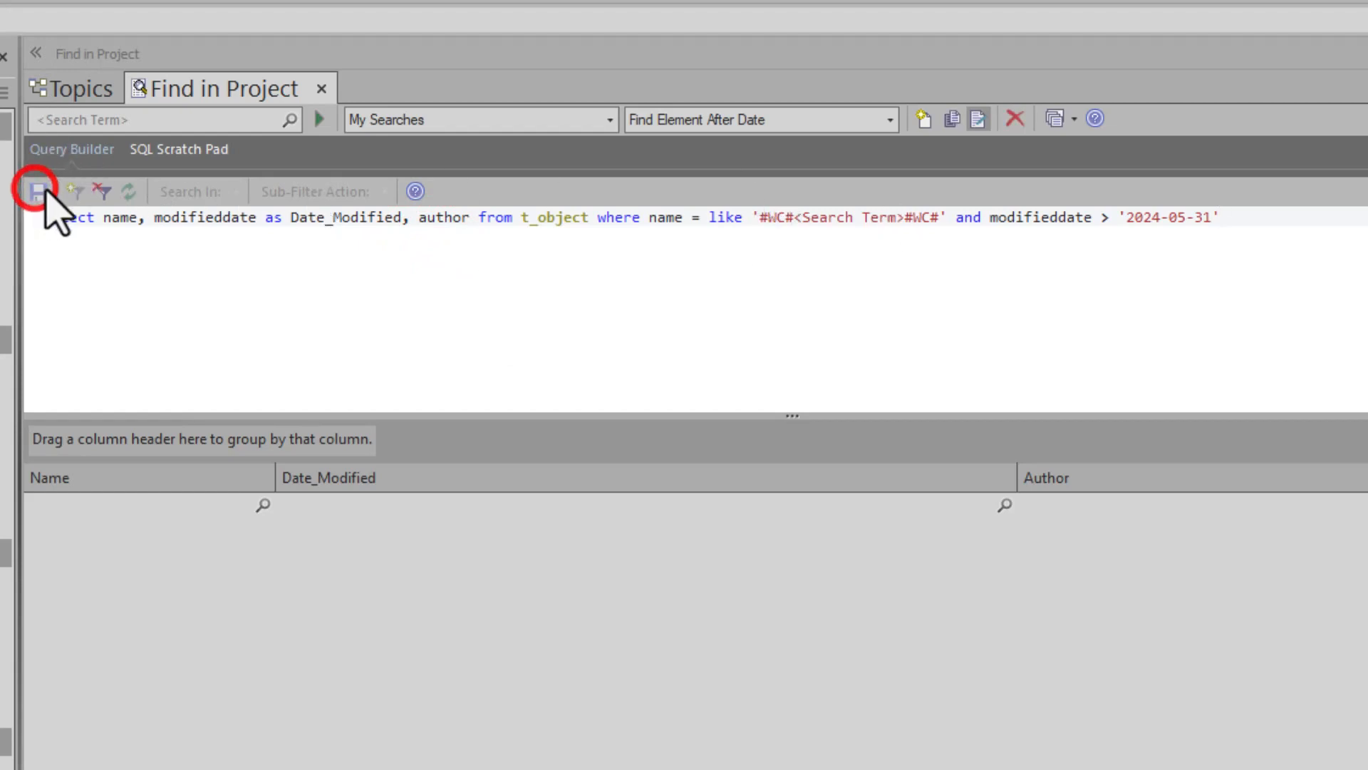
pyautogui.click(320, 119)
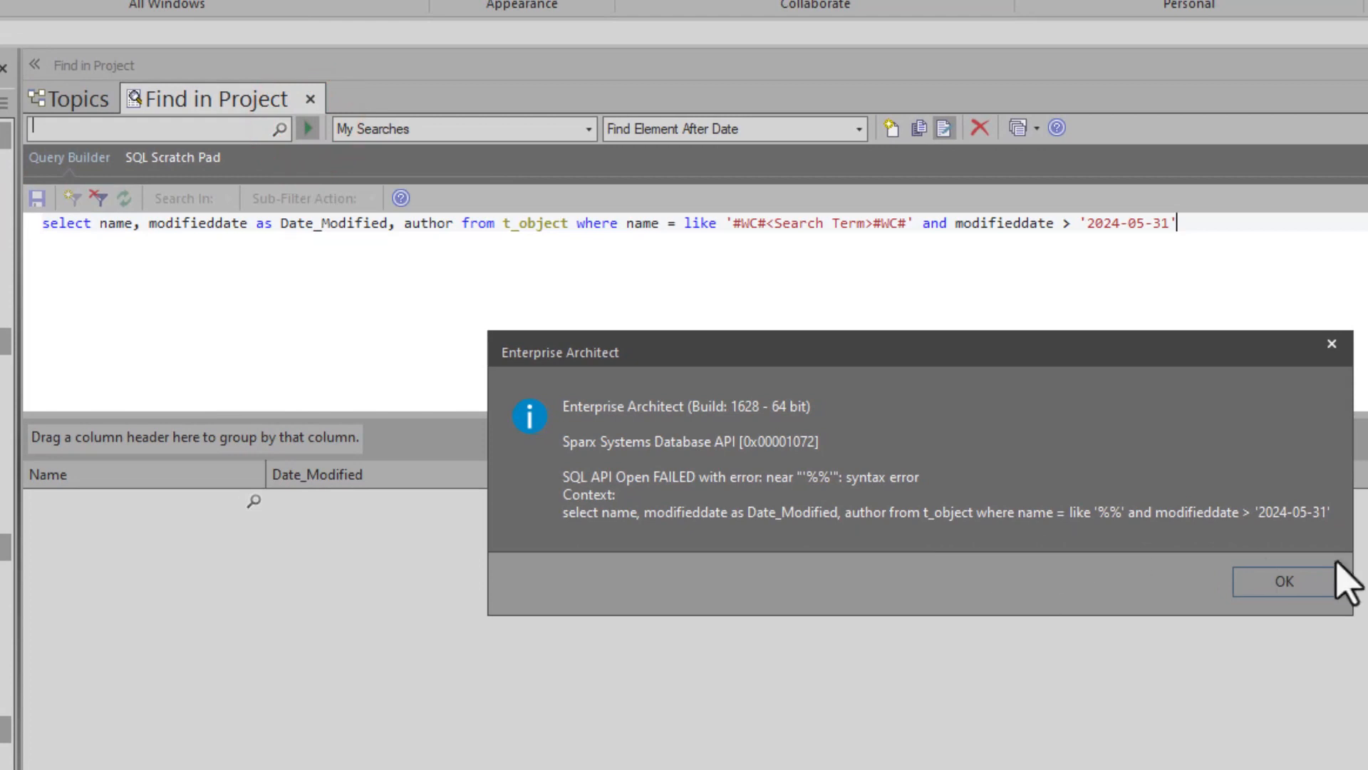
pyautogui.click(1260, 592)
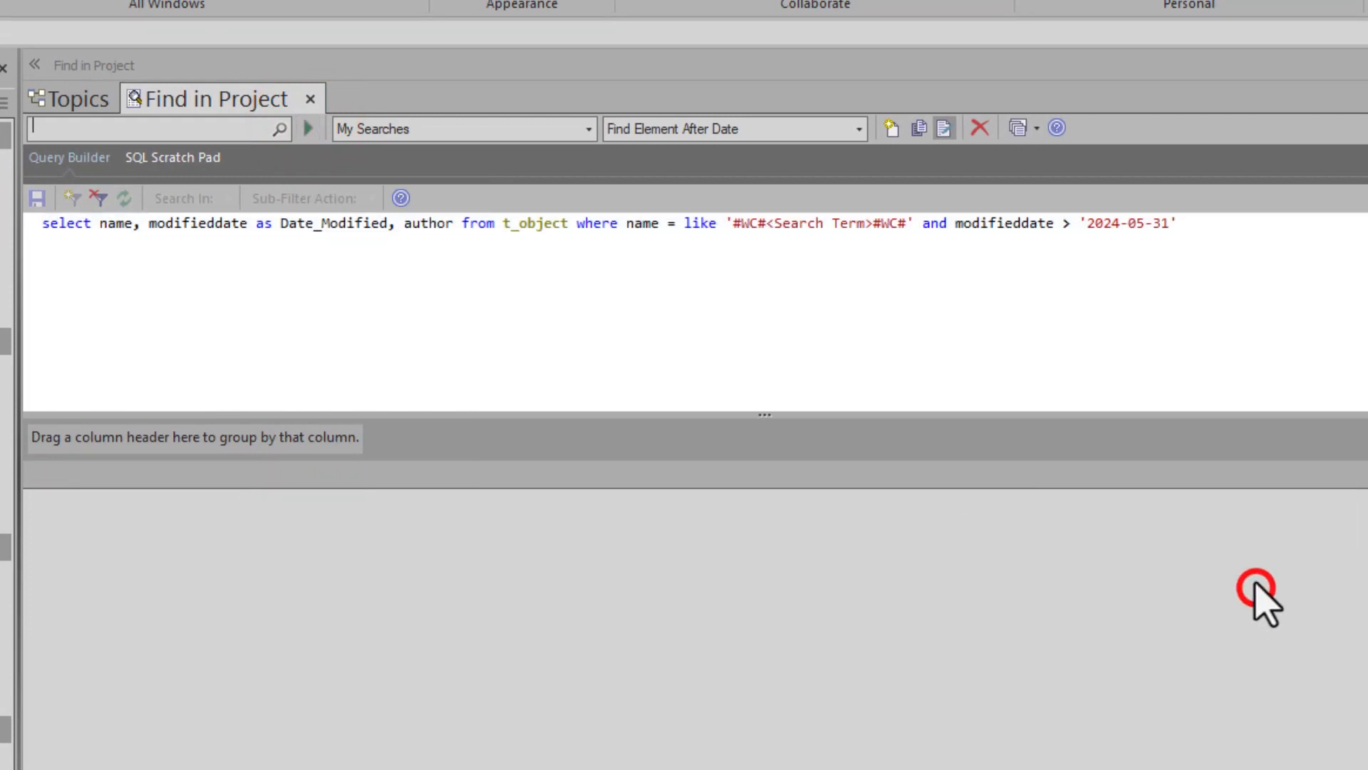
# Remove the equals sign before like in the where clause and run the search for "Class1".
pyautogui.click(676, 243)
pyautogui.click(672, 229)
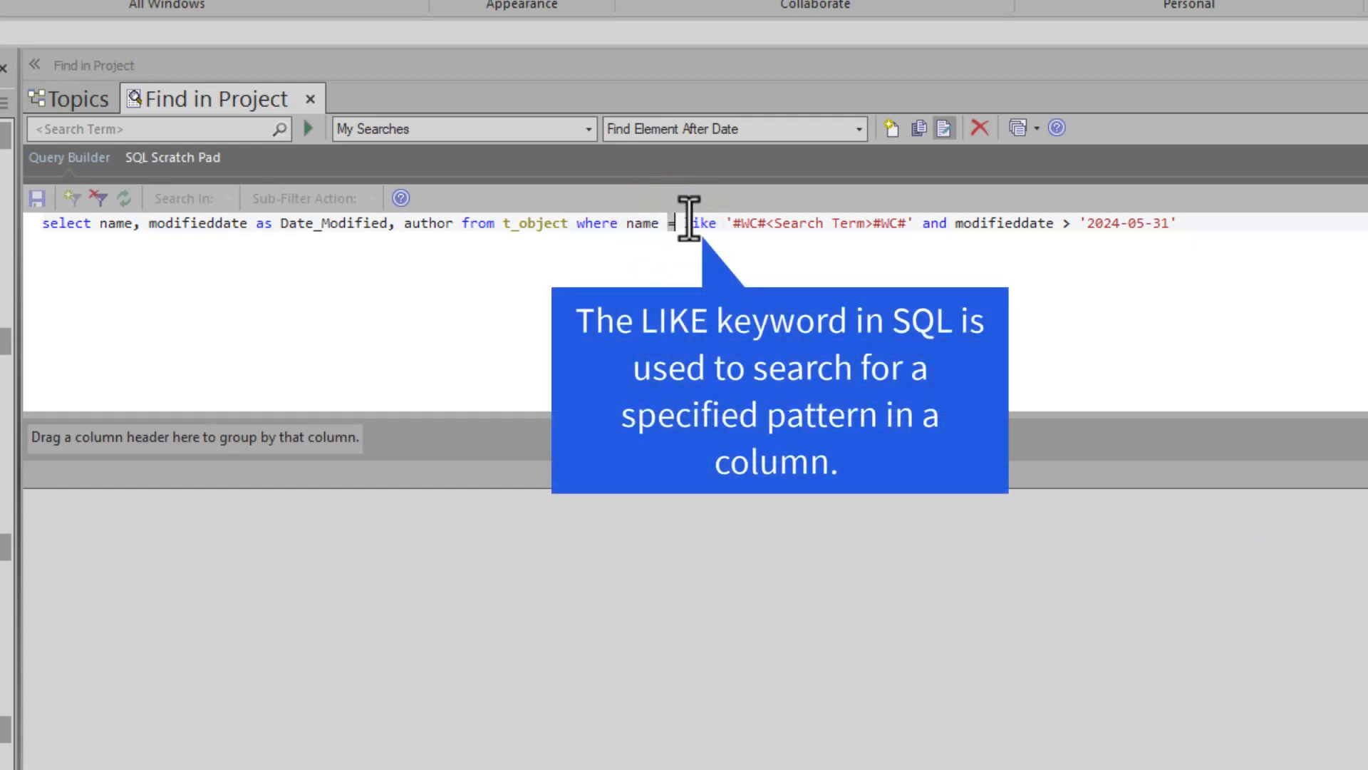
pyautogui.press('Delete')
pyautogui.press('Delete')
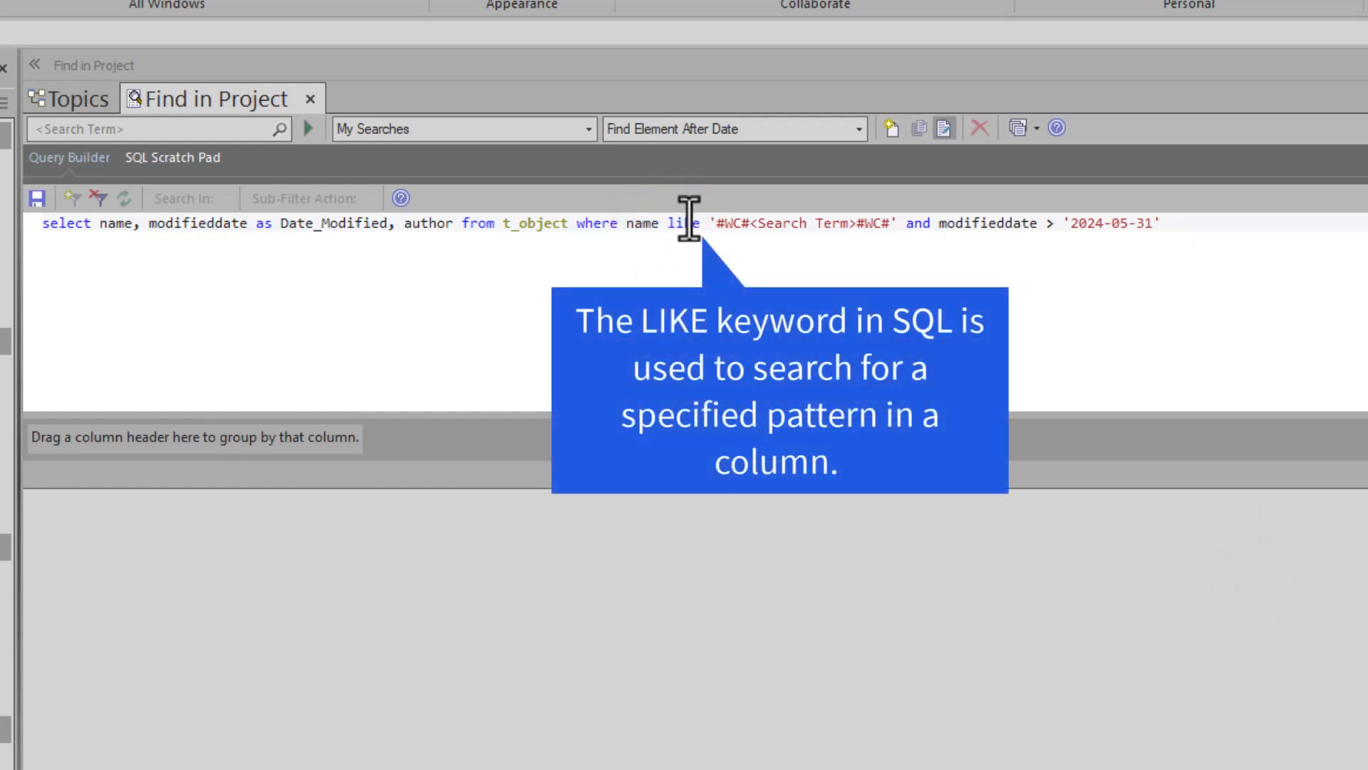
pyautogui.click(238, 132)
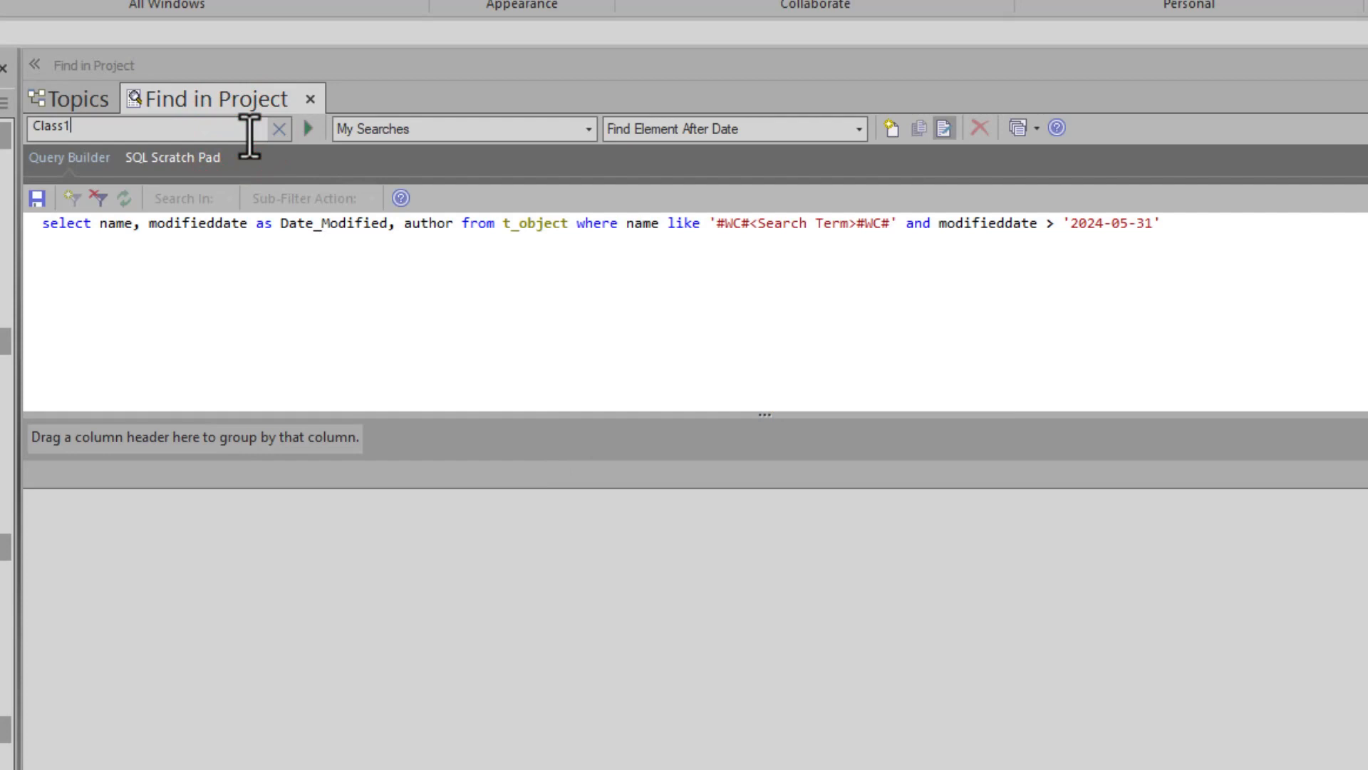
pyautogui.click(308, 129)
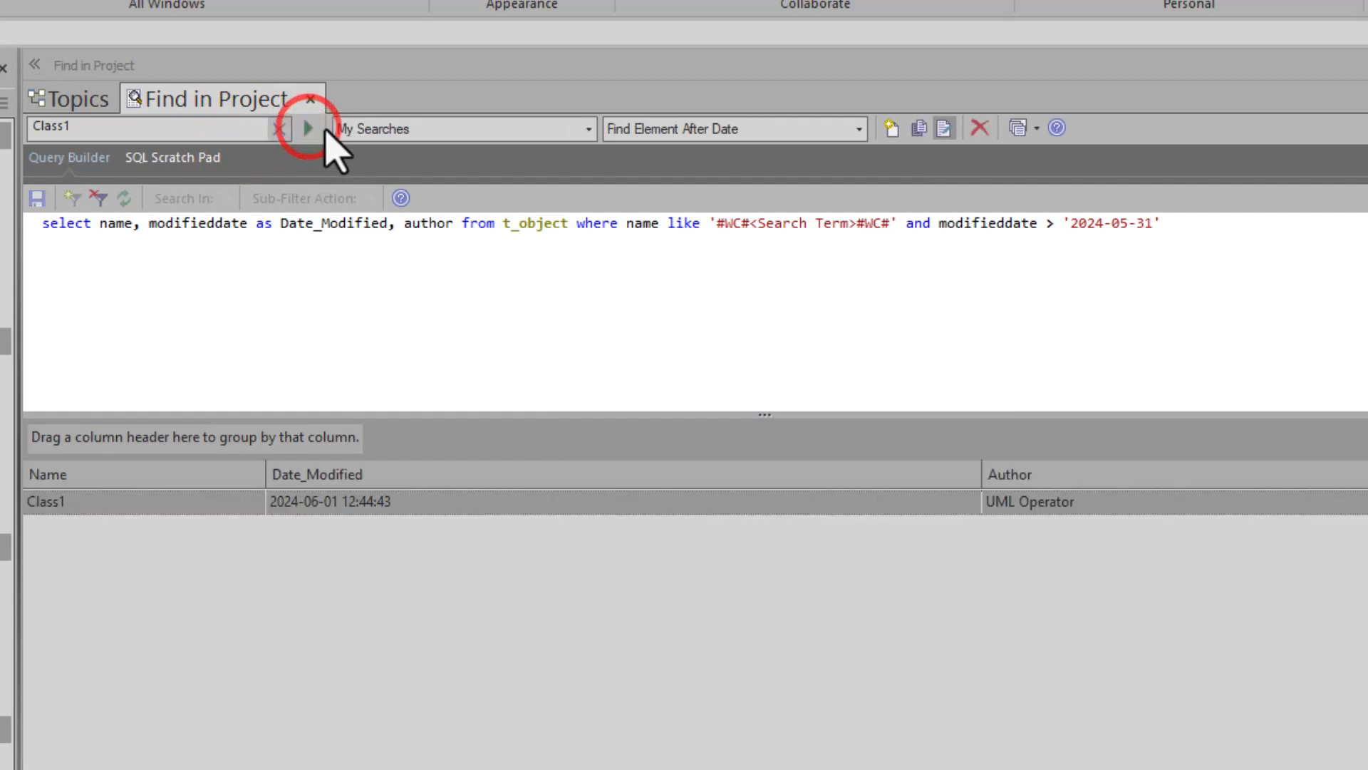
pyautogui.click(170, 538)
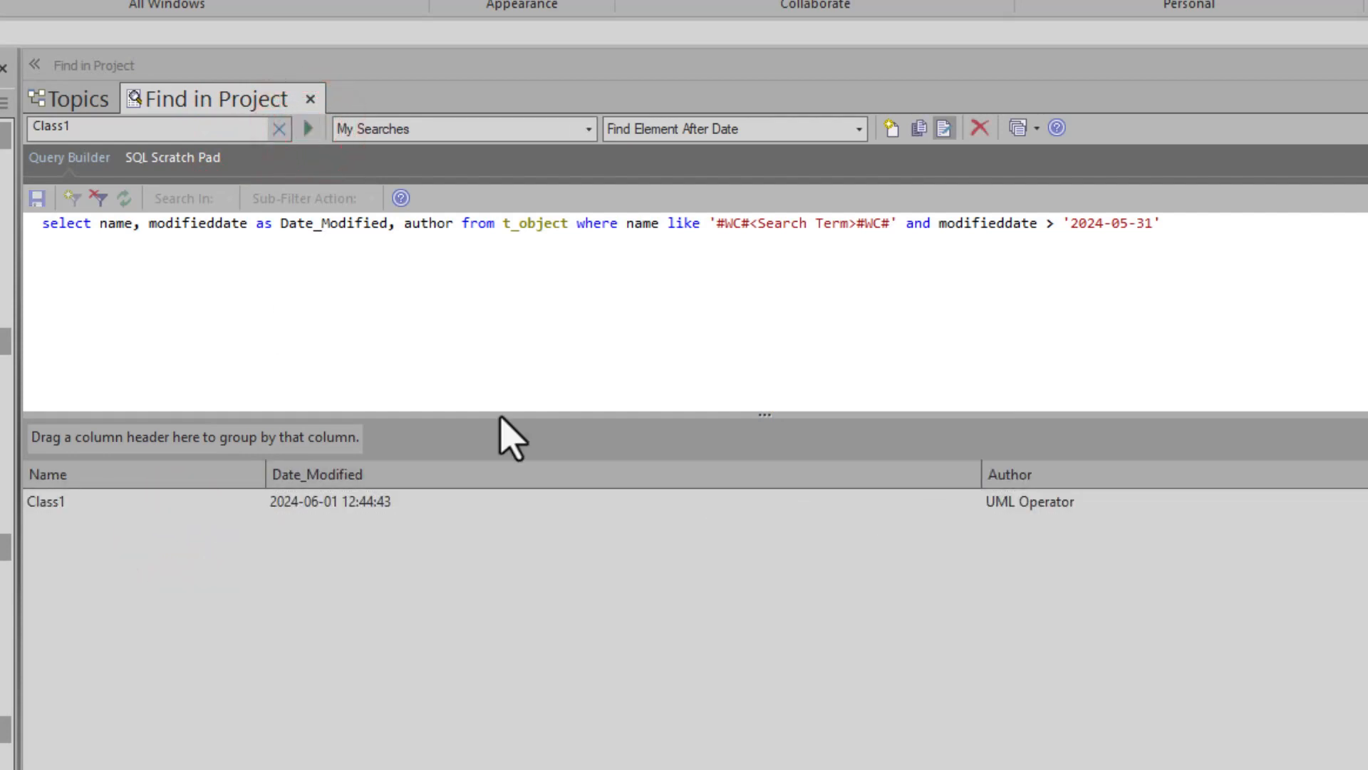
# Run the search for "Class2" and again for the partial term "Class".
pyautogui.press('BackSpace')
pyautogui.write('2')
pyautogui.click(307, 129)
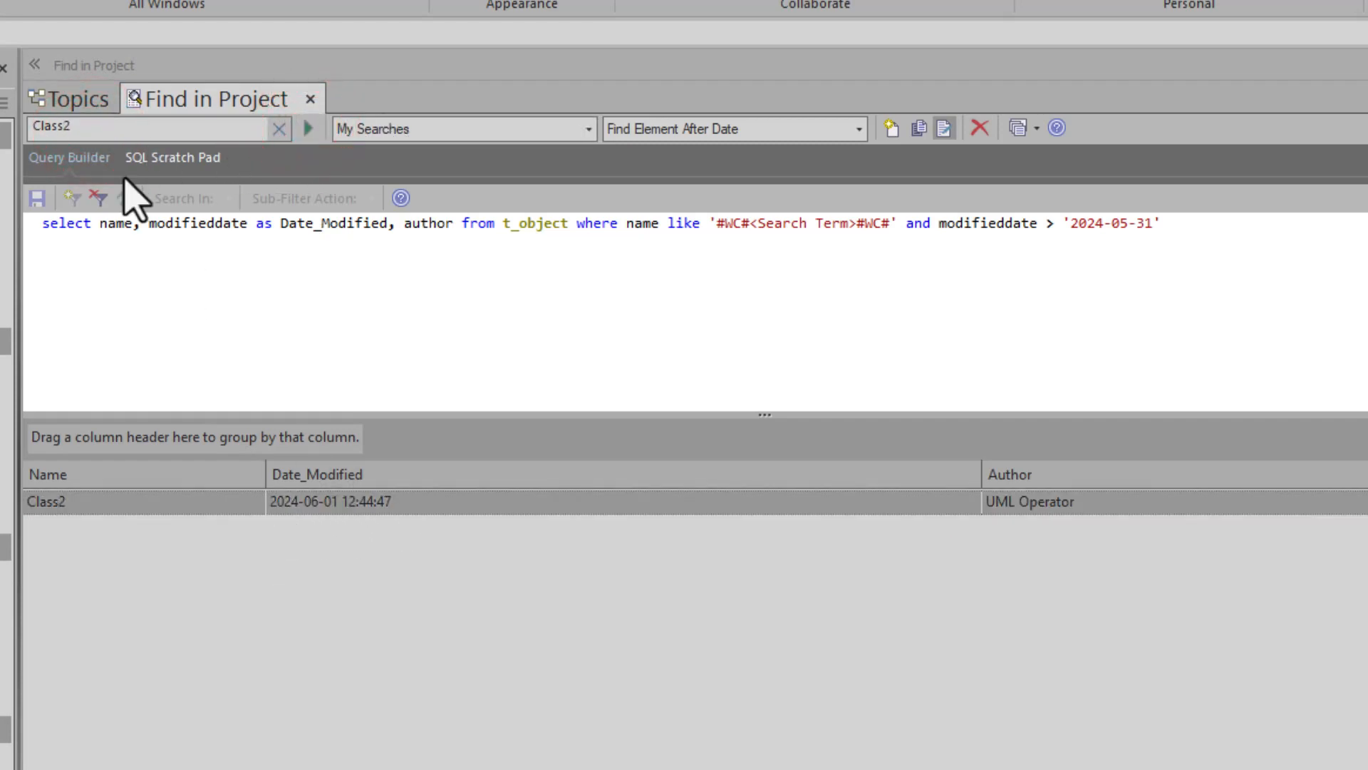
pyautogui.click(101, 129)
pyautogui.press('Return')
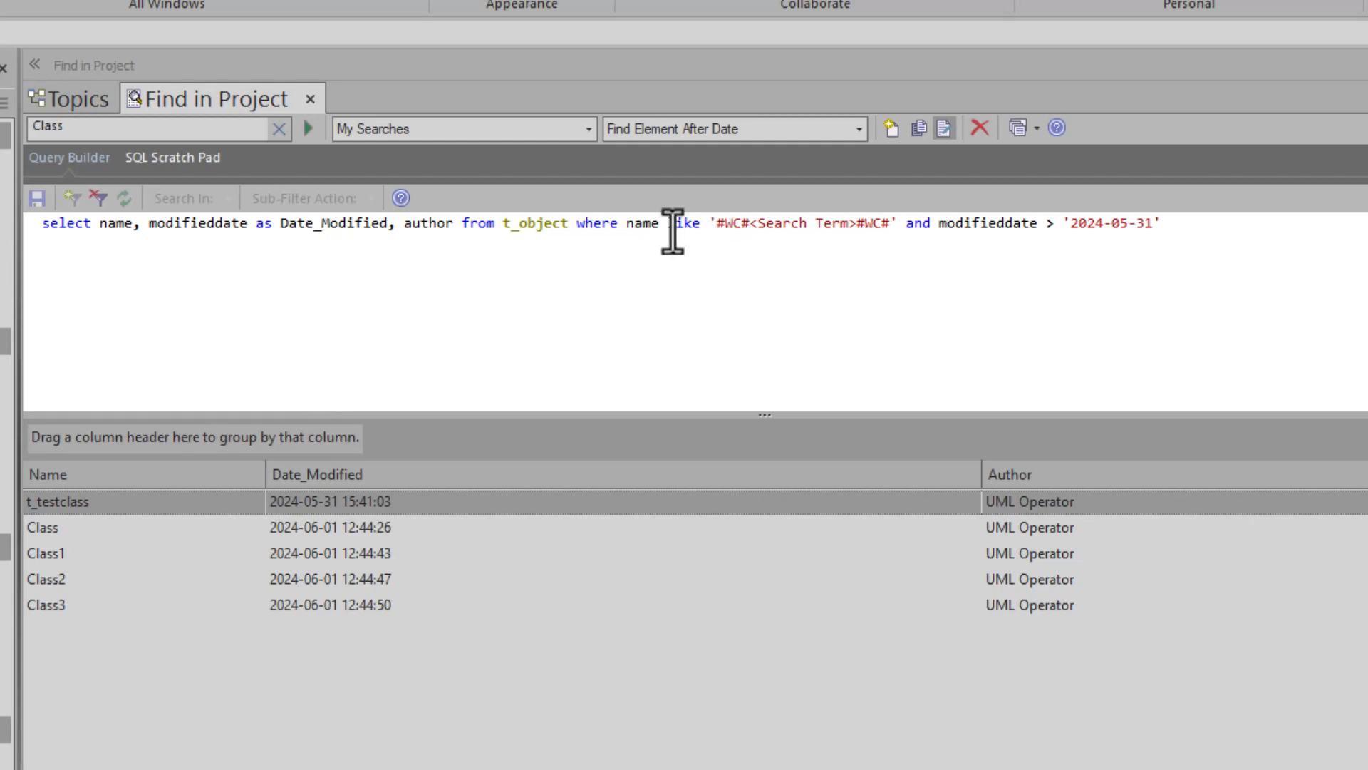
# Examine the like keyword and the #WC# wildcards around the search term in the query.
pyautogui.moveTo(670, 225); pyautogui.dragTo(692, 227)
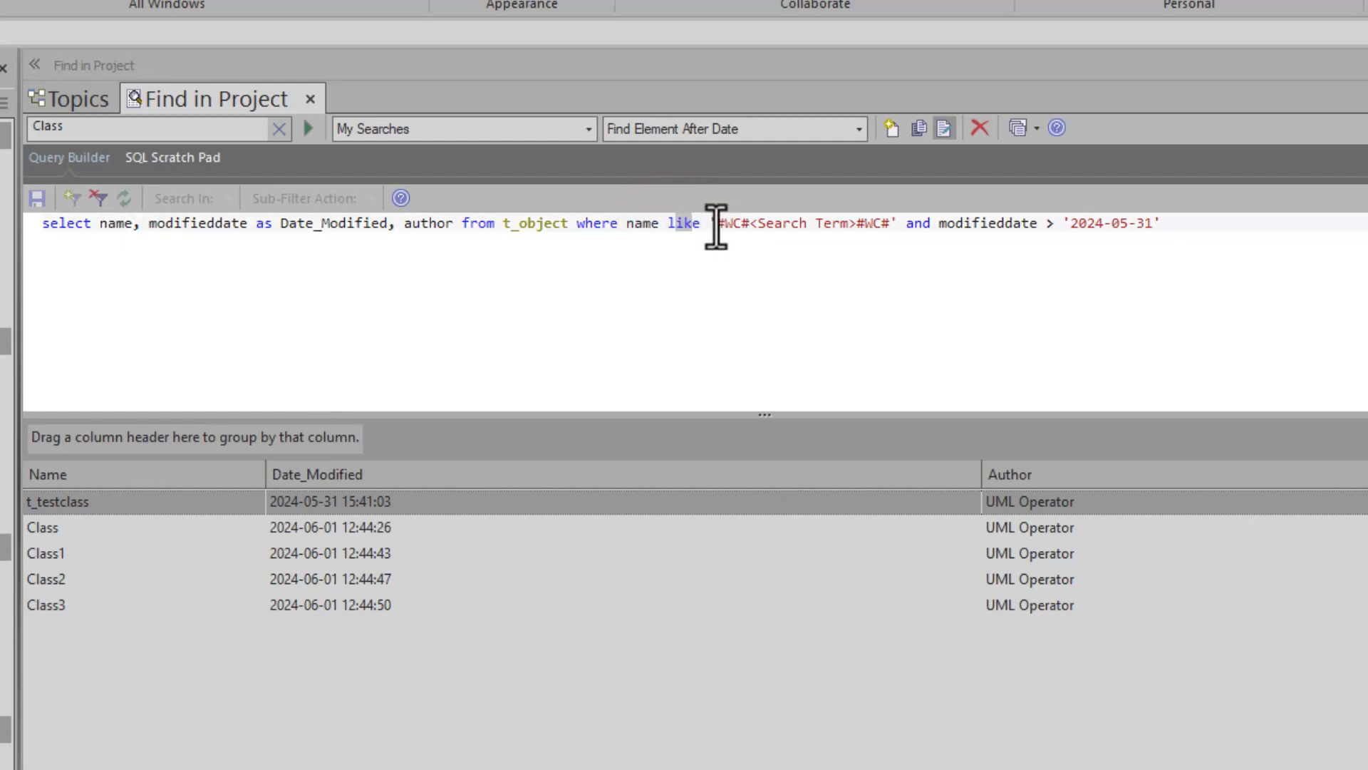
pyautogui.moveTo(717, 225); pyautogui.dragTo(750, 246)
pyautogui.click(891, 223)
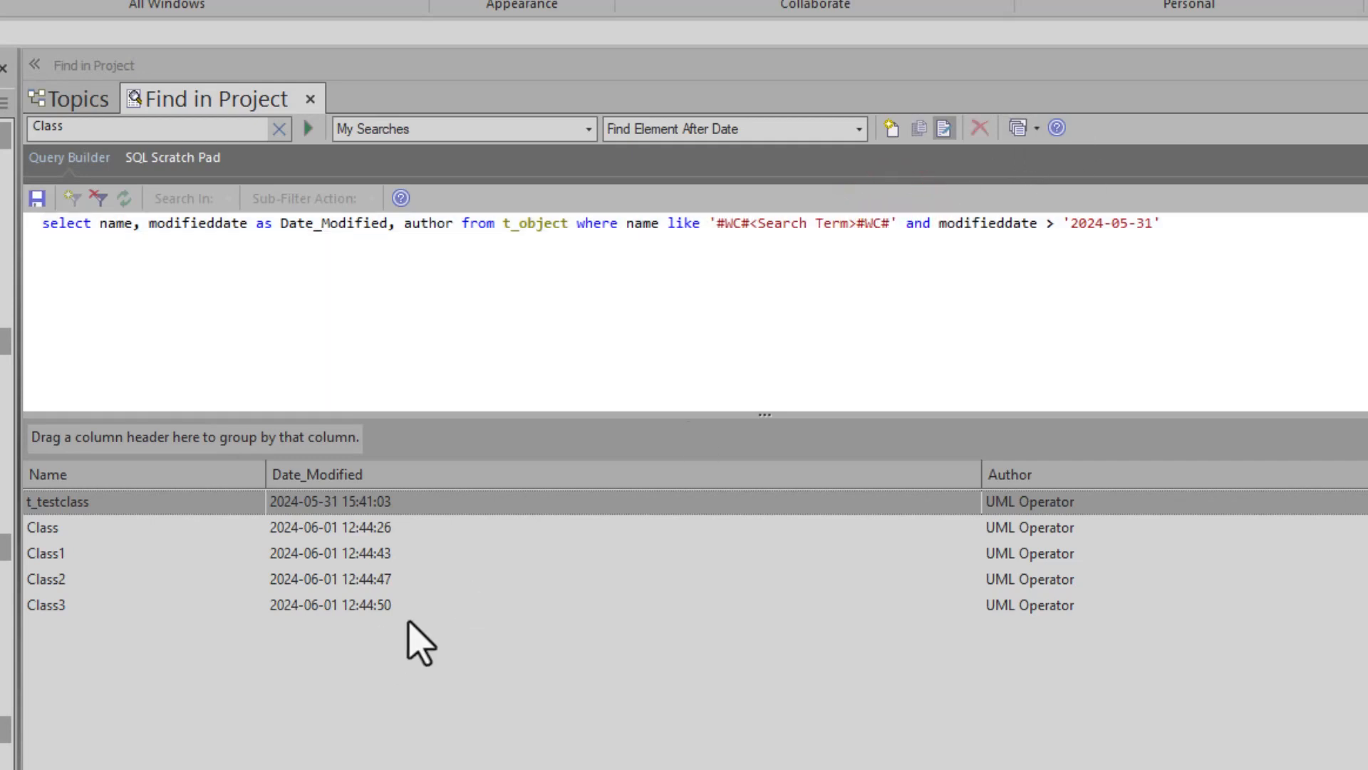
# Run the search for "ecommerce", and rerun it with the modifieddate comparison set to less than (<) '2024-05-31'.
pyautogui.moveTo(143, 125); pyautogui.dragTo(15, 136)
pyautogui.write('ecommerce')
pyautogui.click(308, 129)
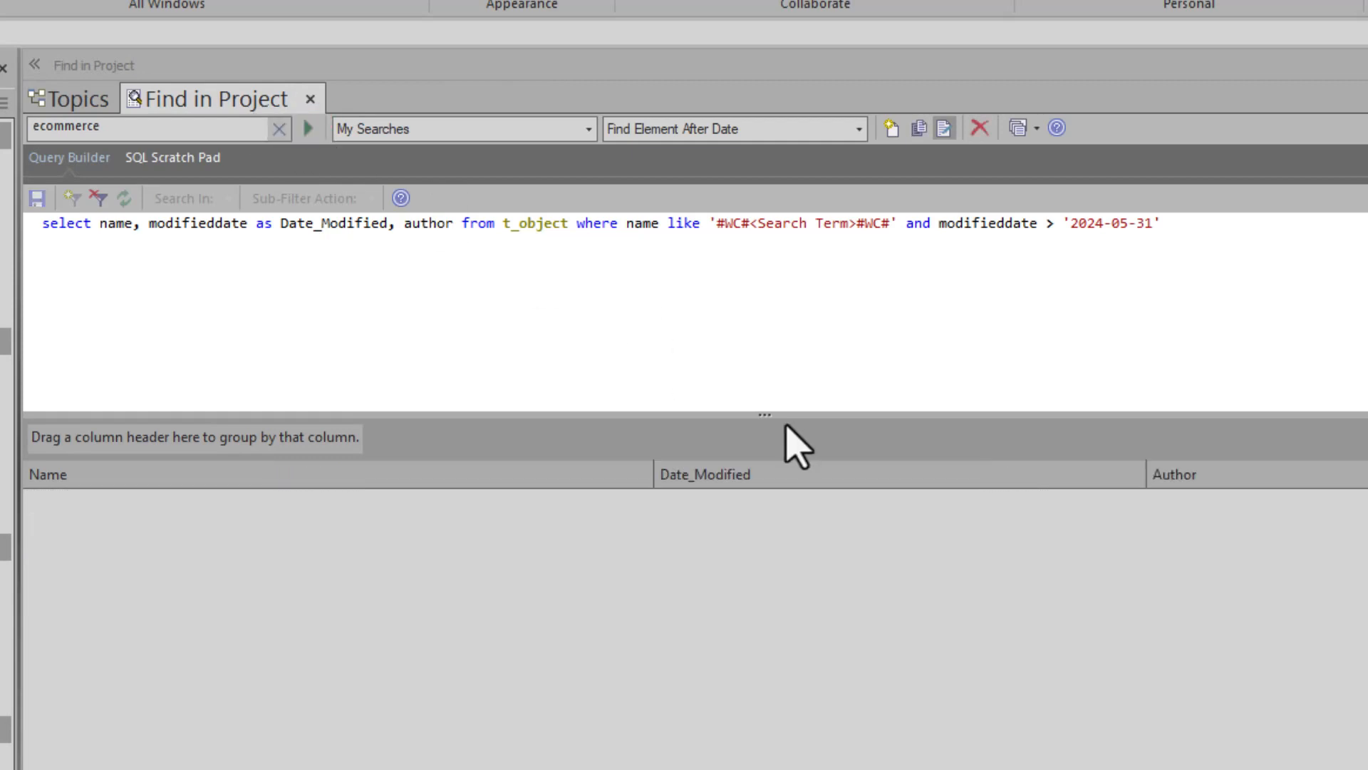
pyautogui.click(1046, 223)
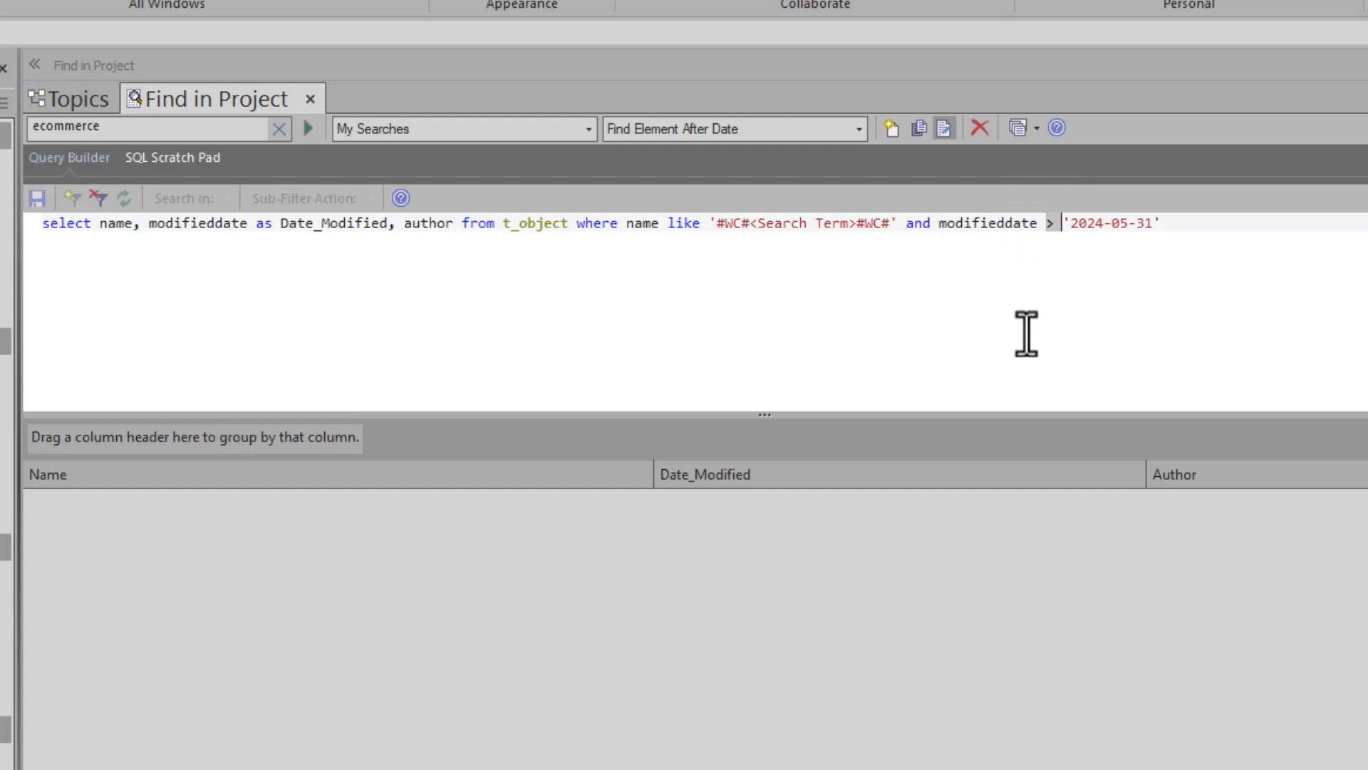
pyautogui.write('<')
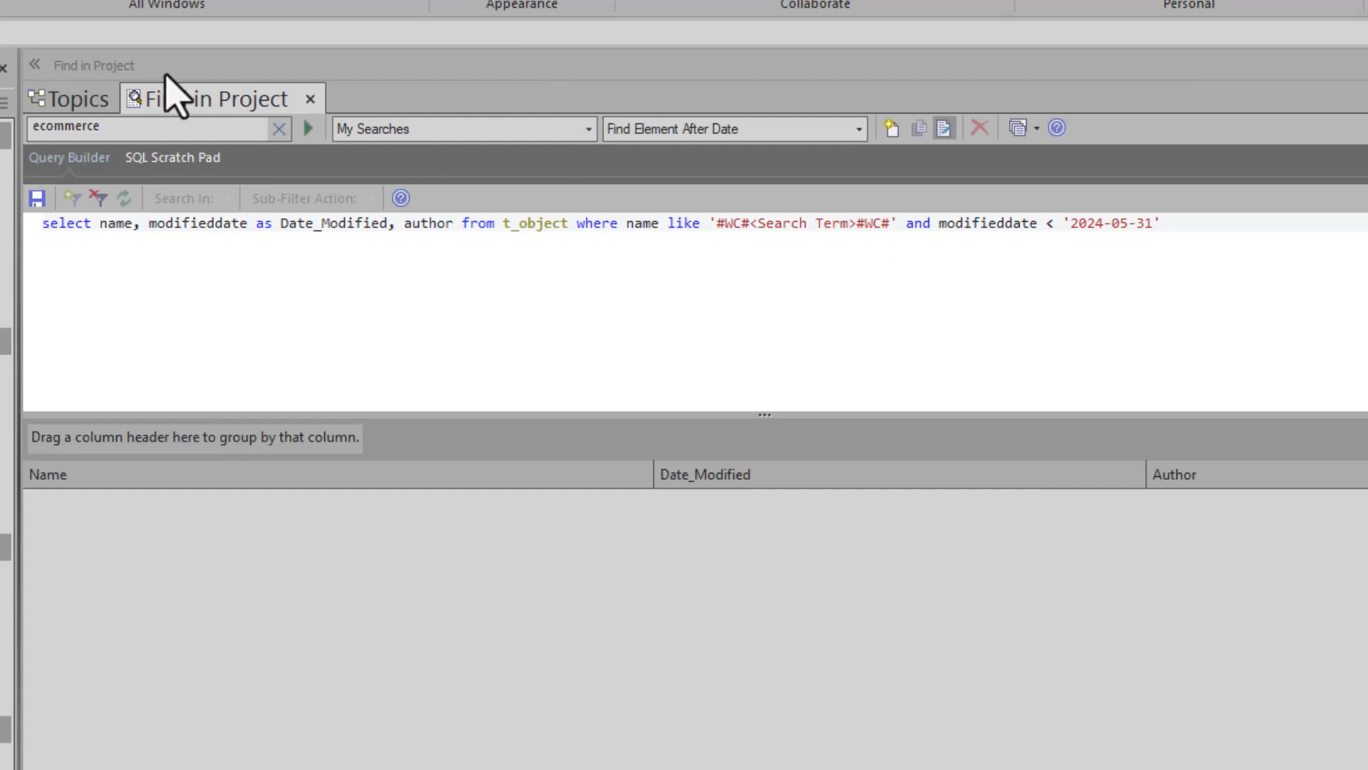
pyautogui.click(308, 128)
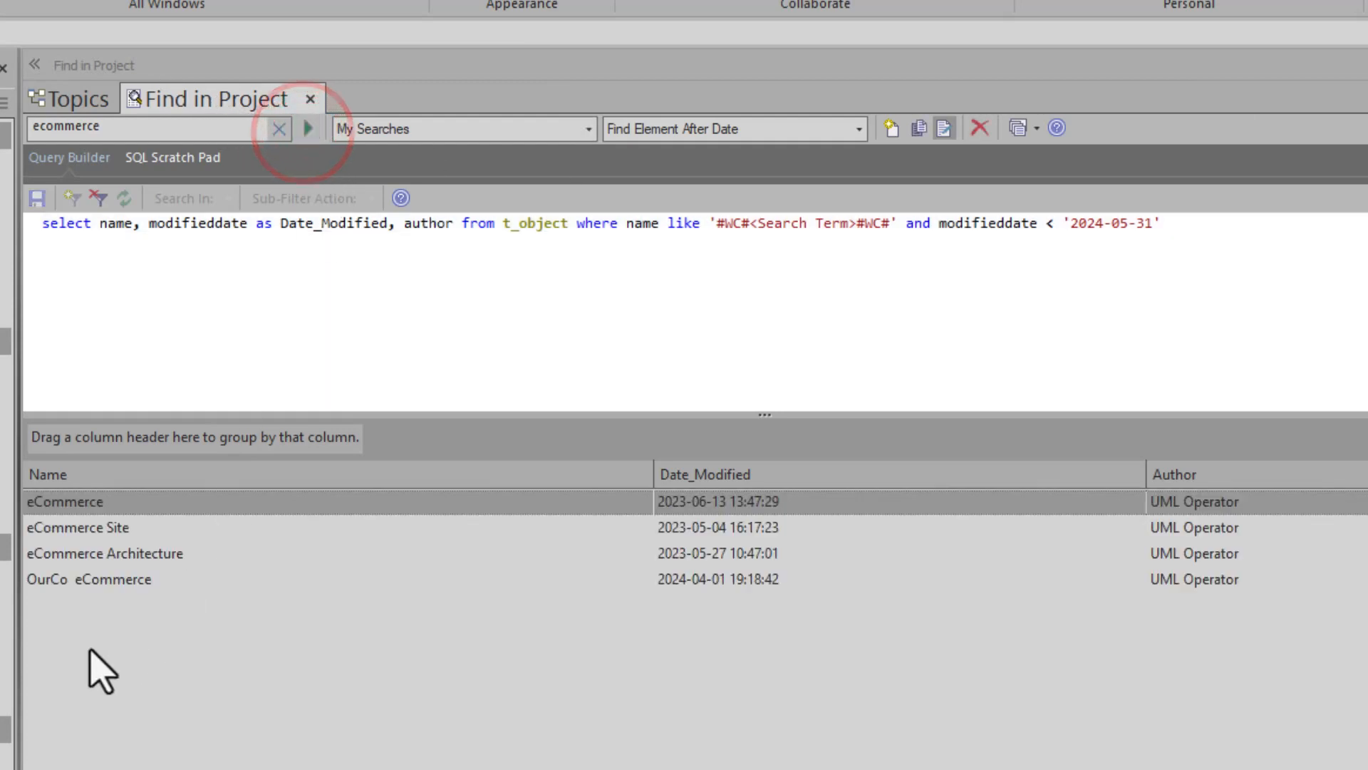
# Go through the listed ecommerce results and examine their names and modification dates.
pyautogui.click(89, 527)
pyautogui.click(89, 553)
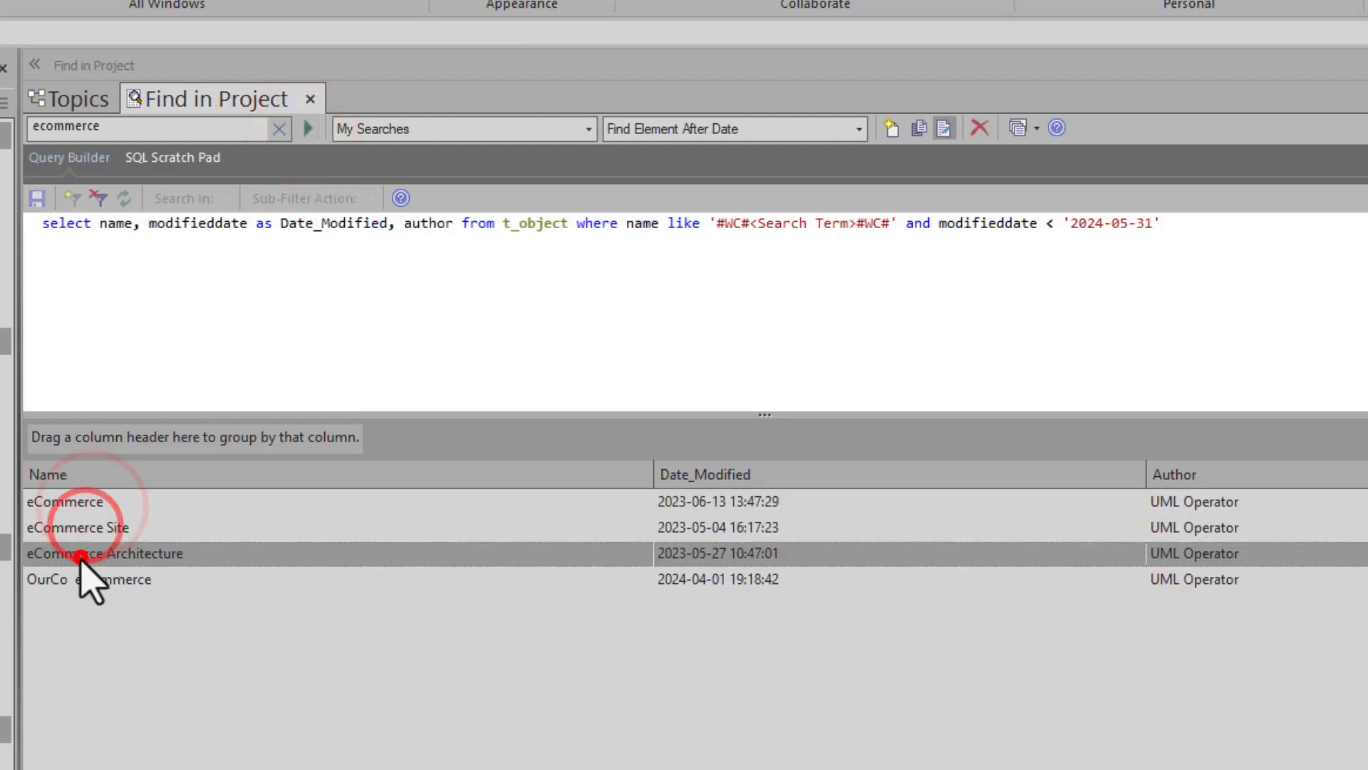
pyautogui.click(79, 574)
pyautogui.click(80, 555)
pyautogui.click(77, 528)
pyautogui.click(72, 502)
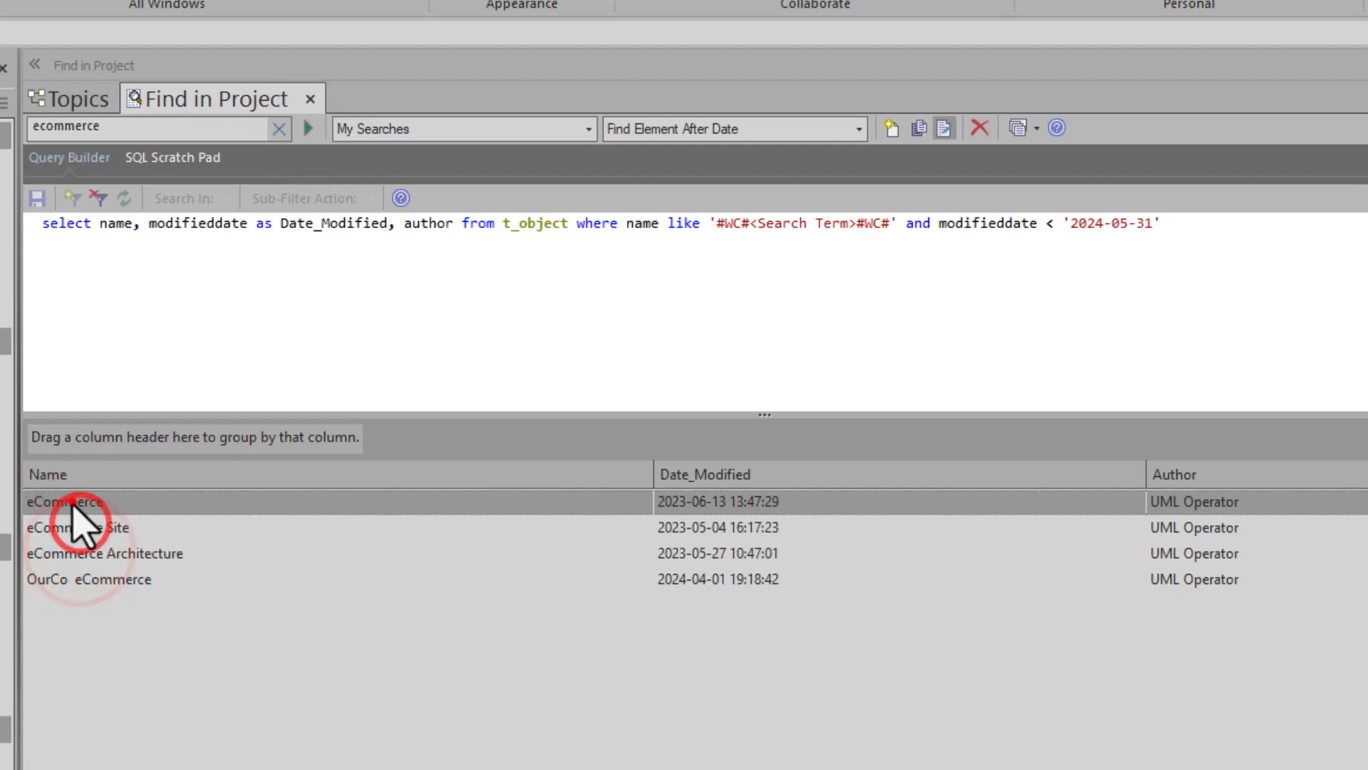
pyautogui.click(77, 528)
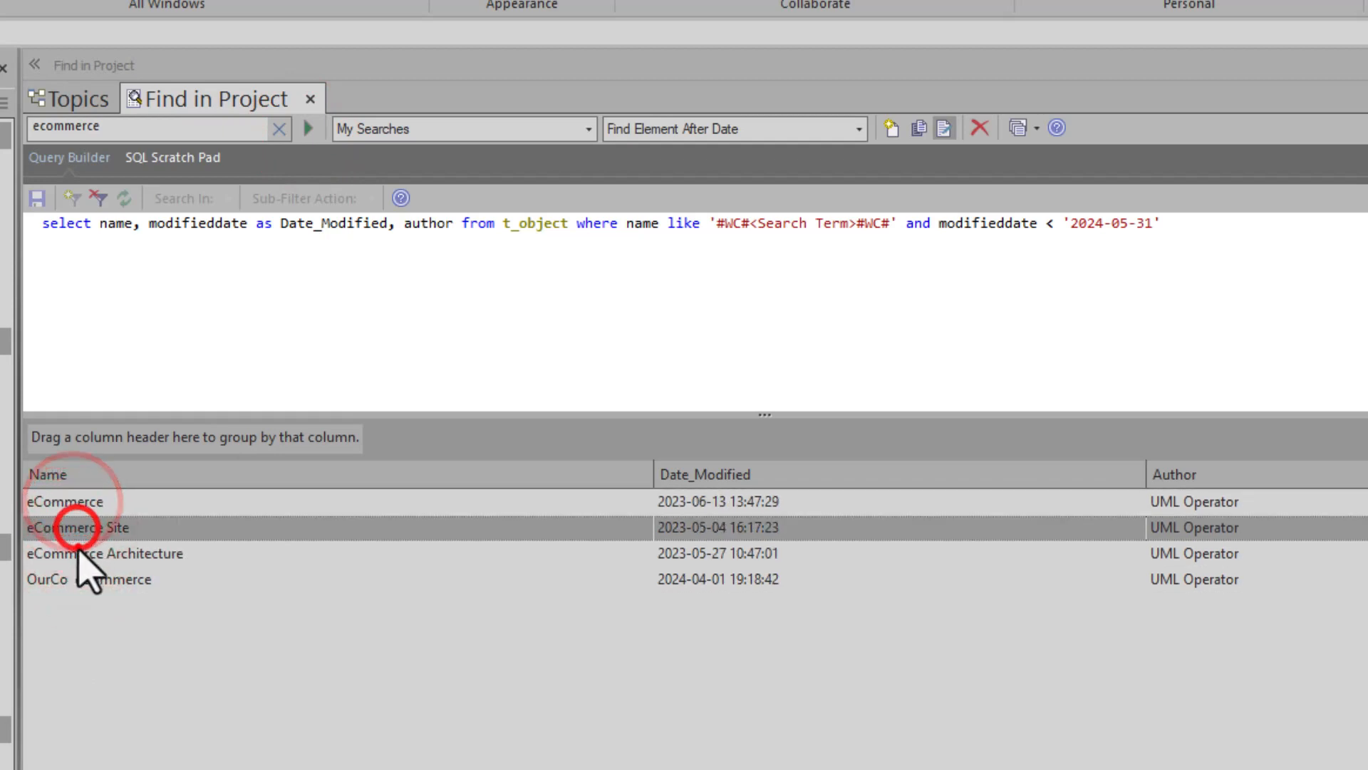
# Add object_type before name in the query's select list and run the search.
pyautogui.click(98, 223)
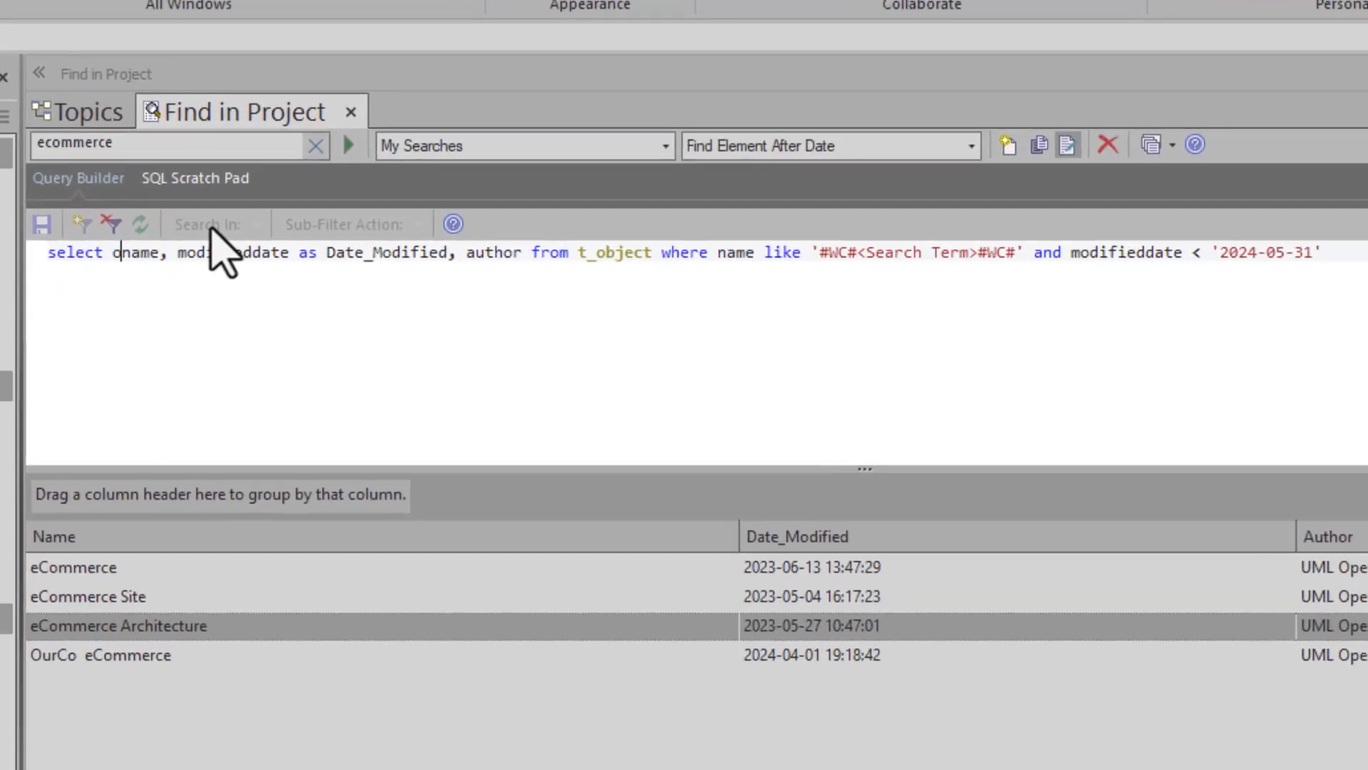
pyautogui.write('object_')
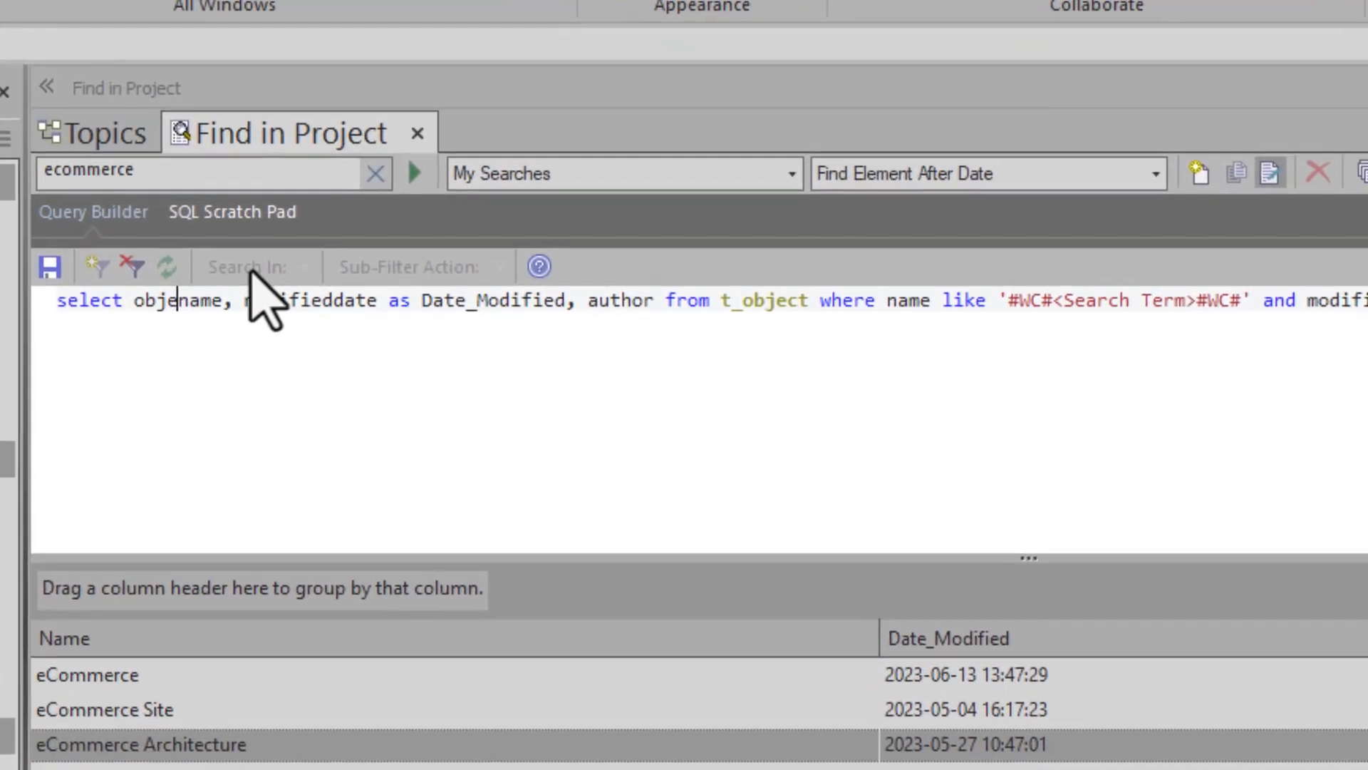
pyautogui.write('type')
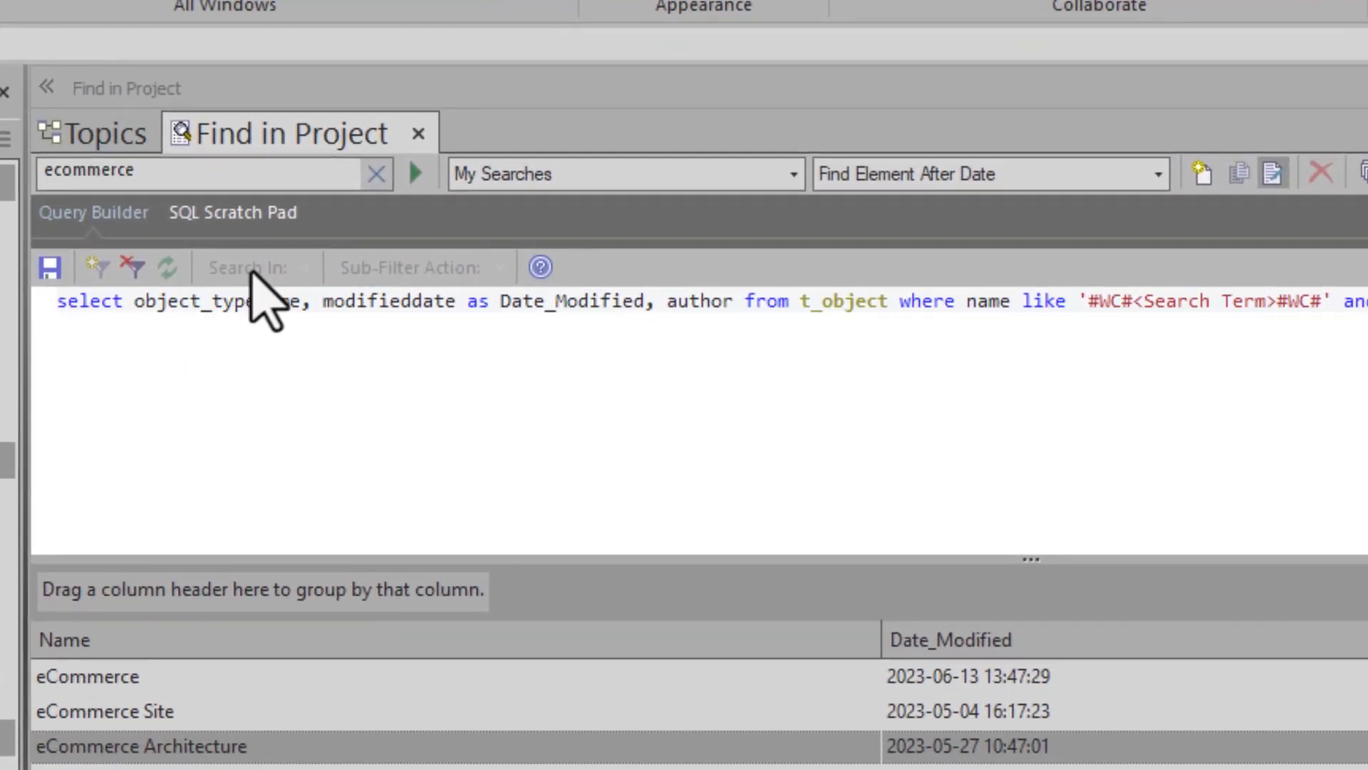
pyautogui.write(',')
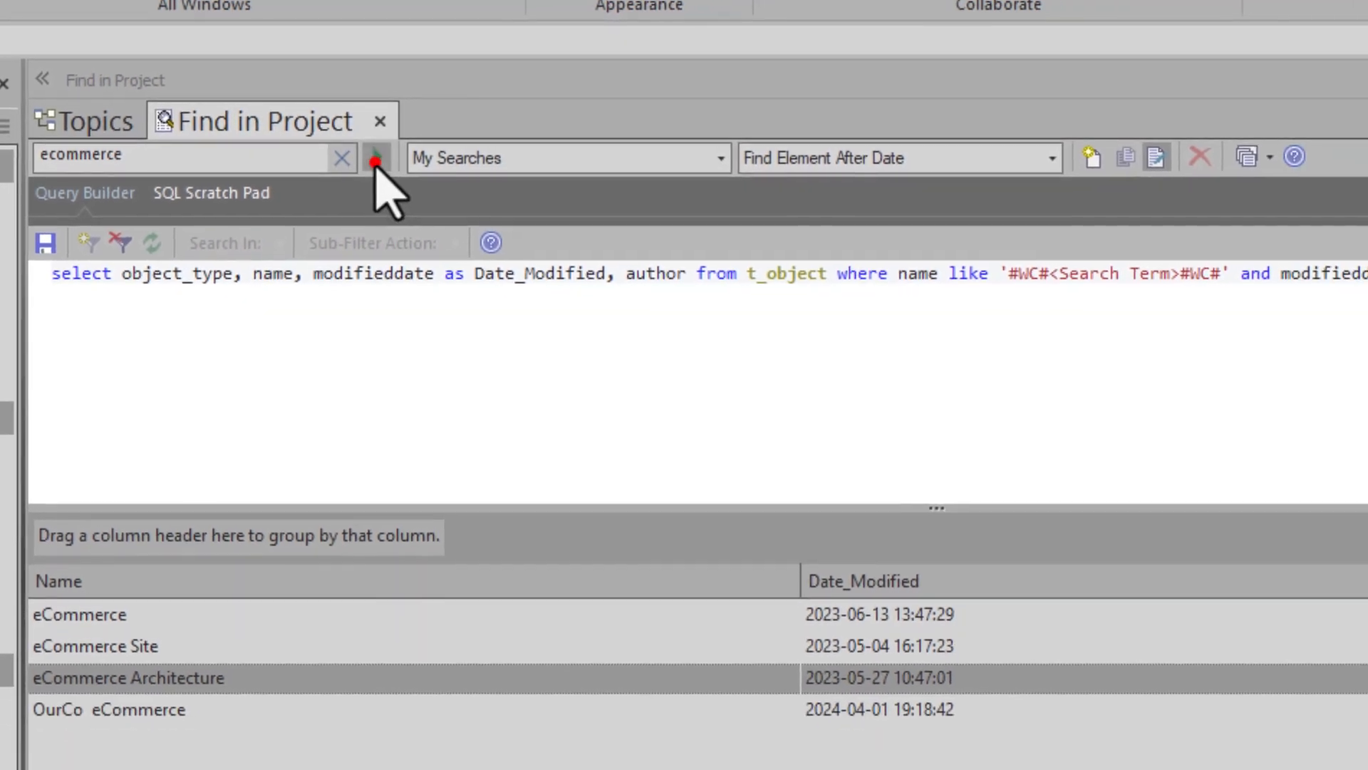
pyautogui.click(415, 172)
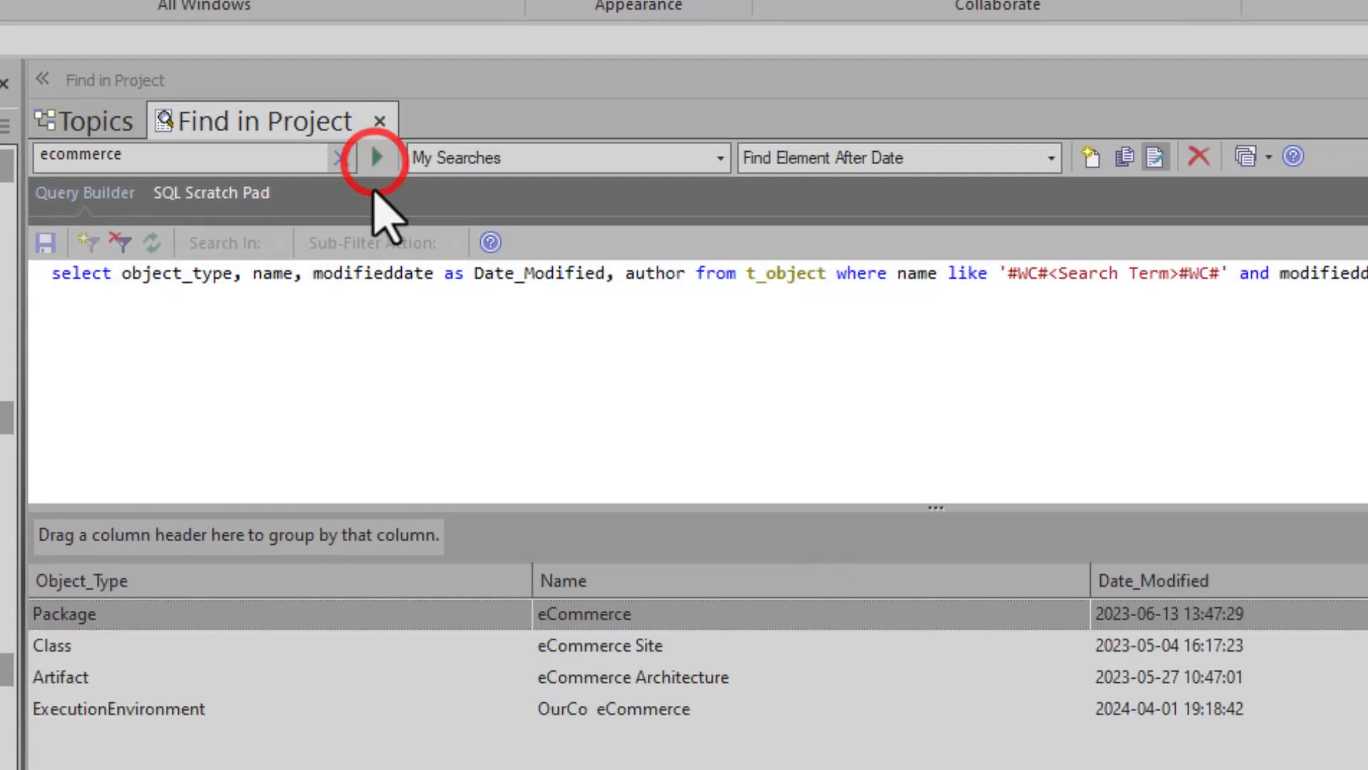
# Sort the results by Object_Type in ascending order and narrow that column to fit its values.
pyautogui.click(112, 581)
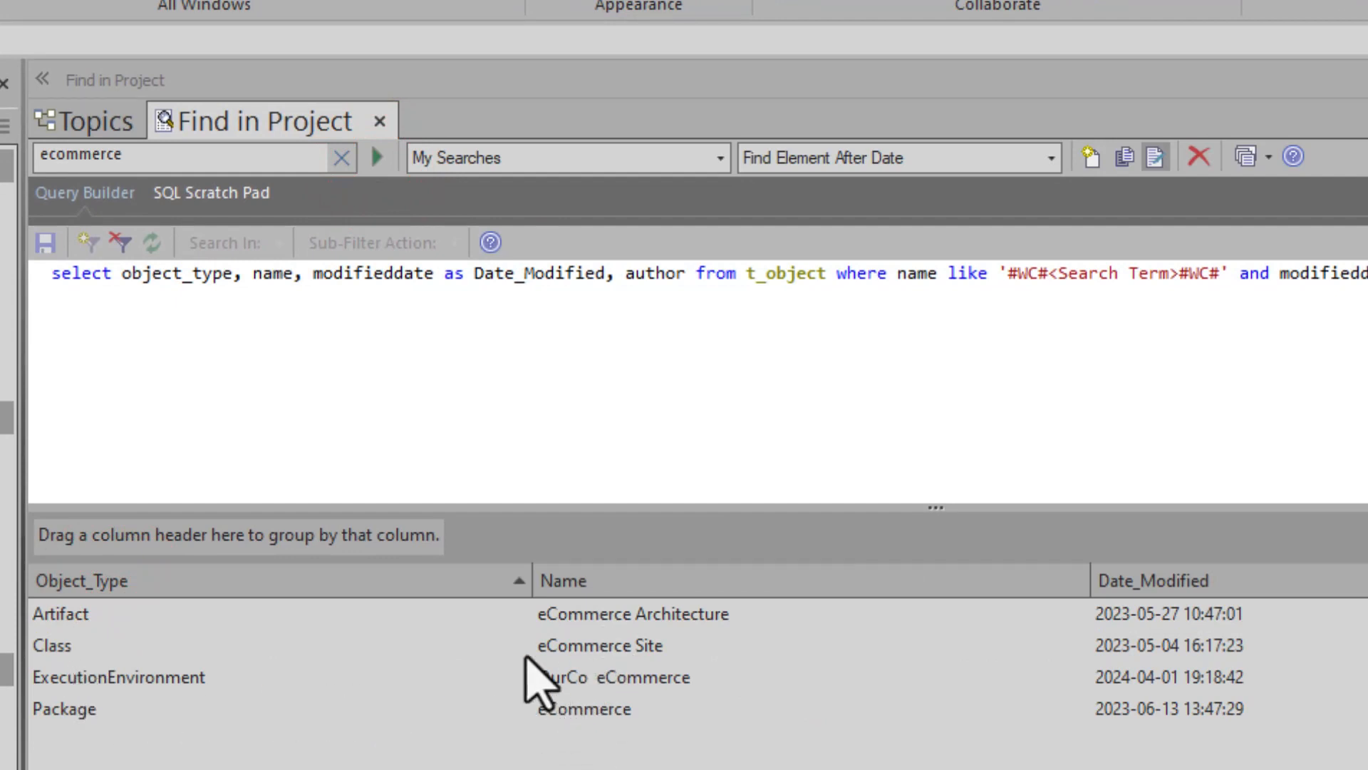
pyautogui.moveTo(533, 581); pyautogui.dragTo(275, 624)
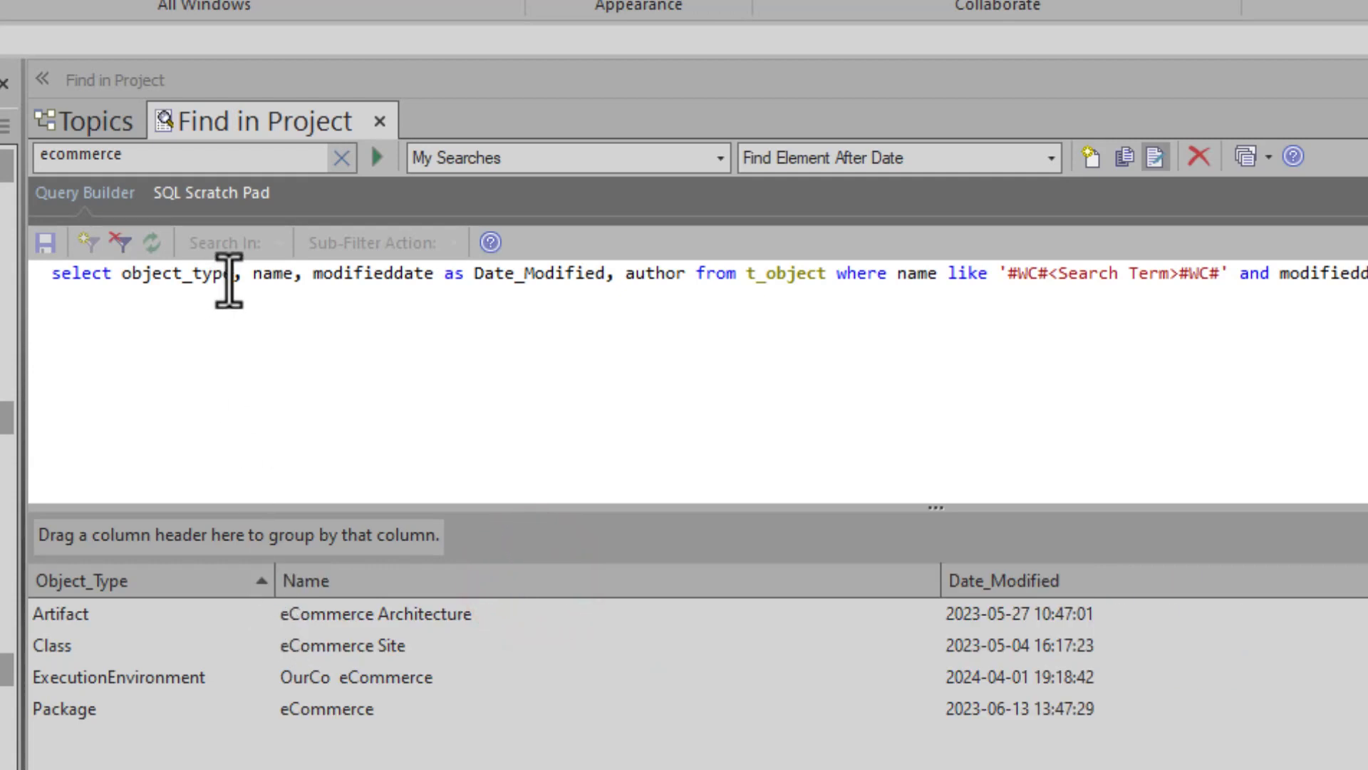
# Alias object_type as CLASSTYPE in the query's select list and run the search for "ecommerce".
pyautogui.click(229, 278)
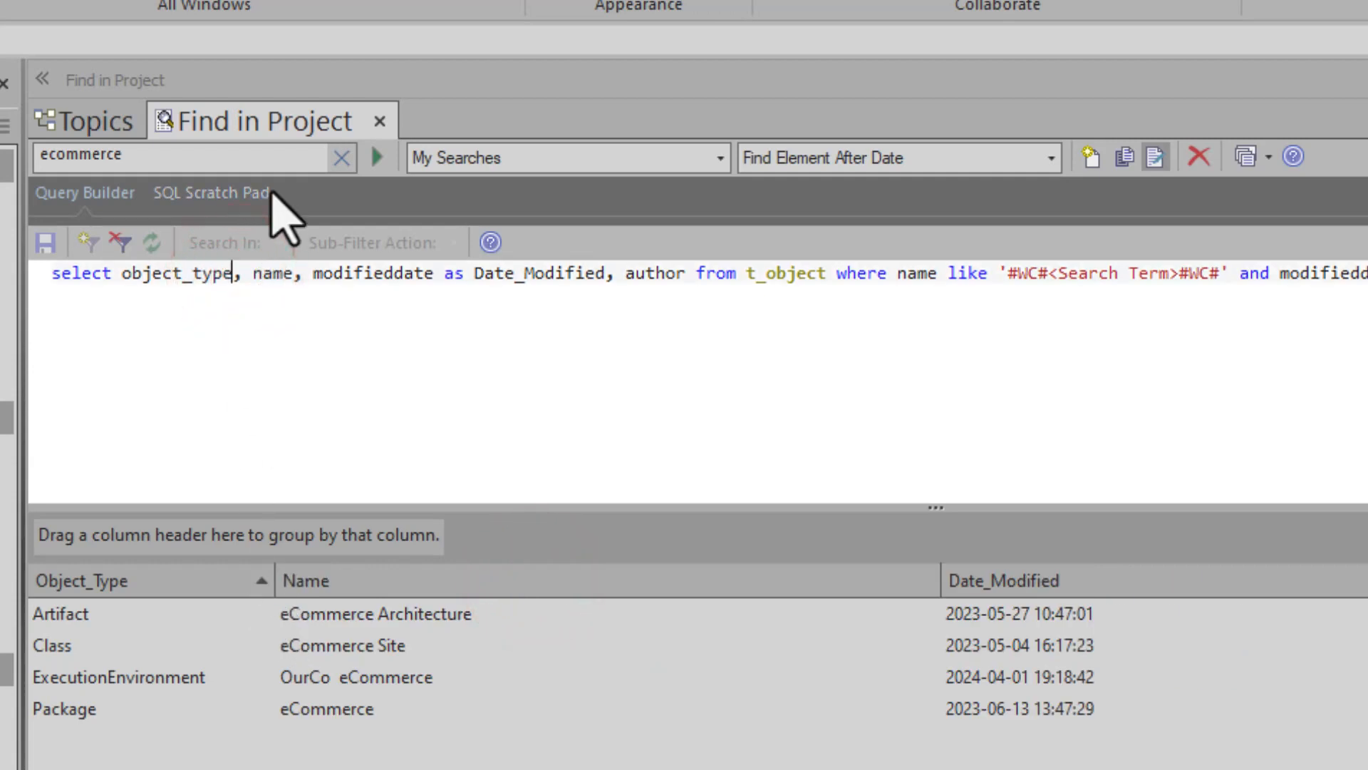
pyautogui.write('as CLASS')
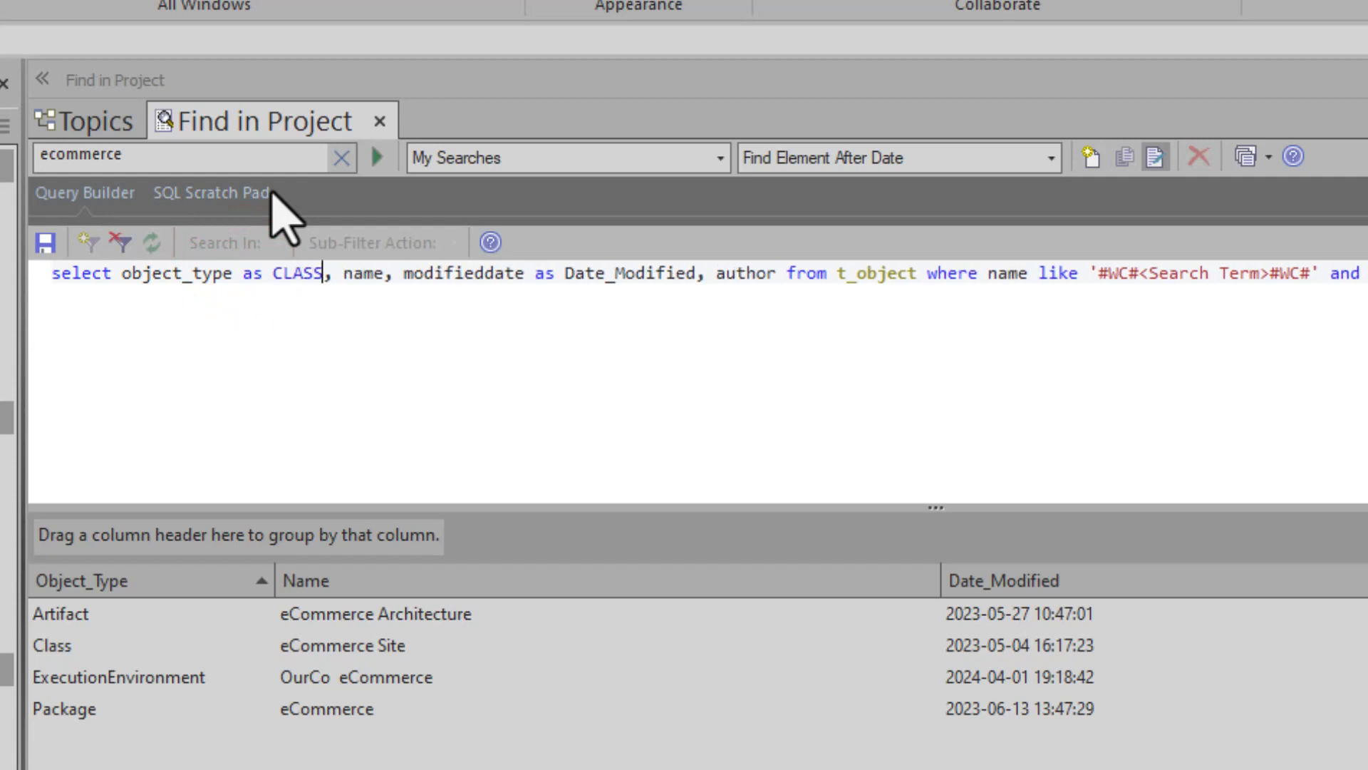
pyautogui.write('GU')
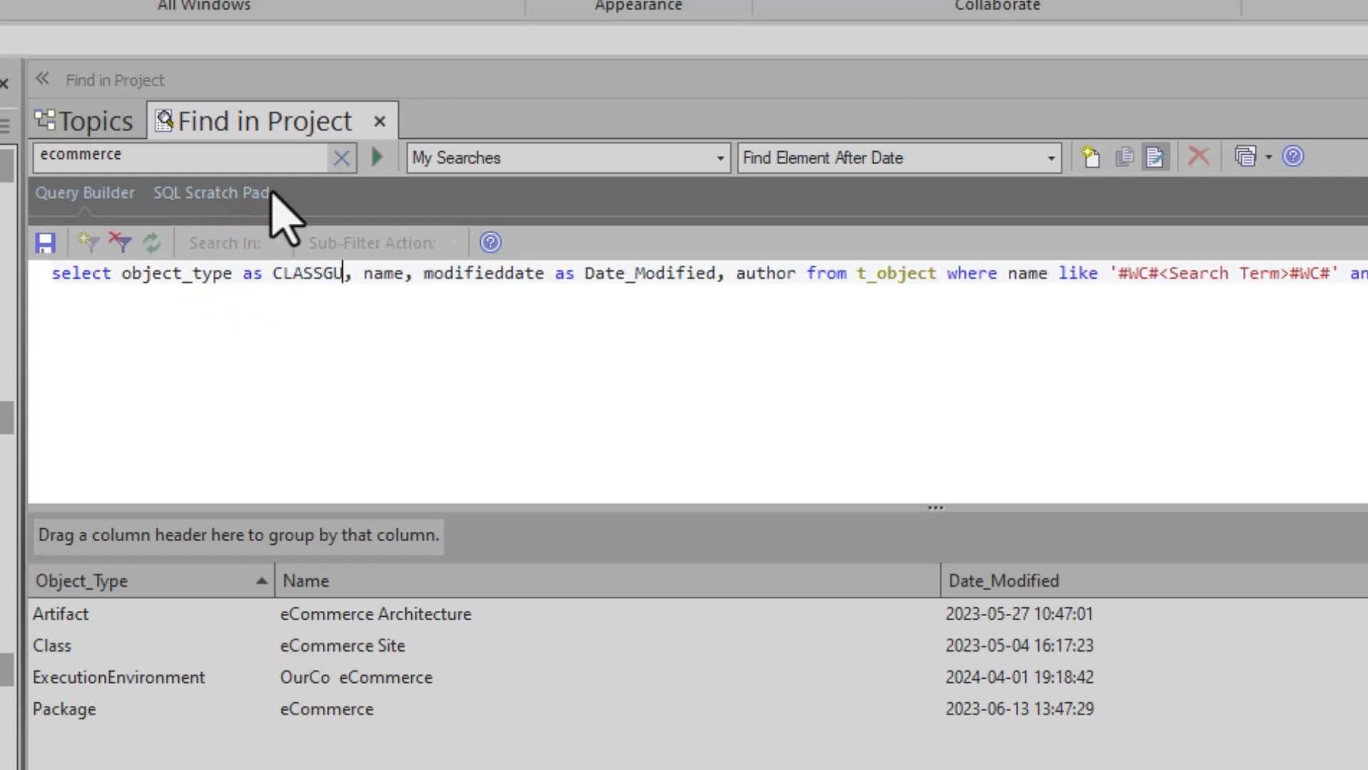
pyautogui.press('BackSpace')
pyautogui.press('BackSpace')
pyautogui.write('TYPE')
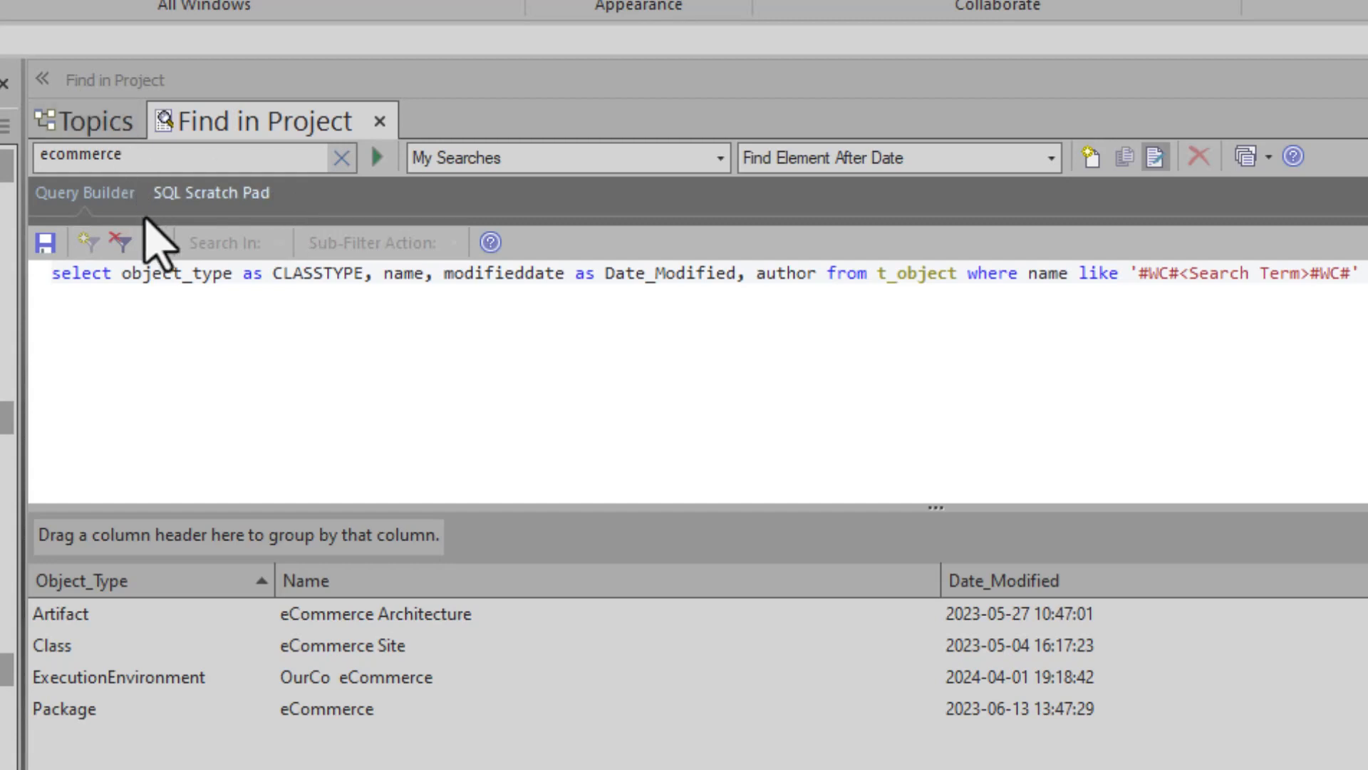
pyautogui.click(374, 157)
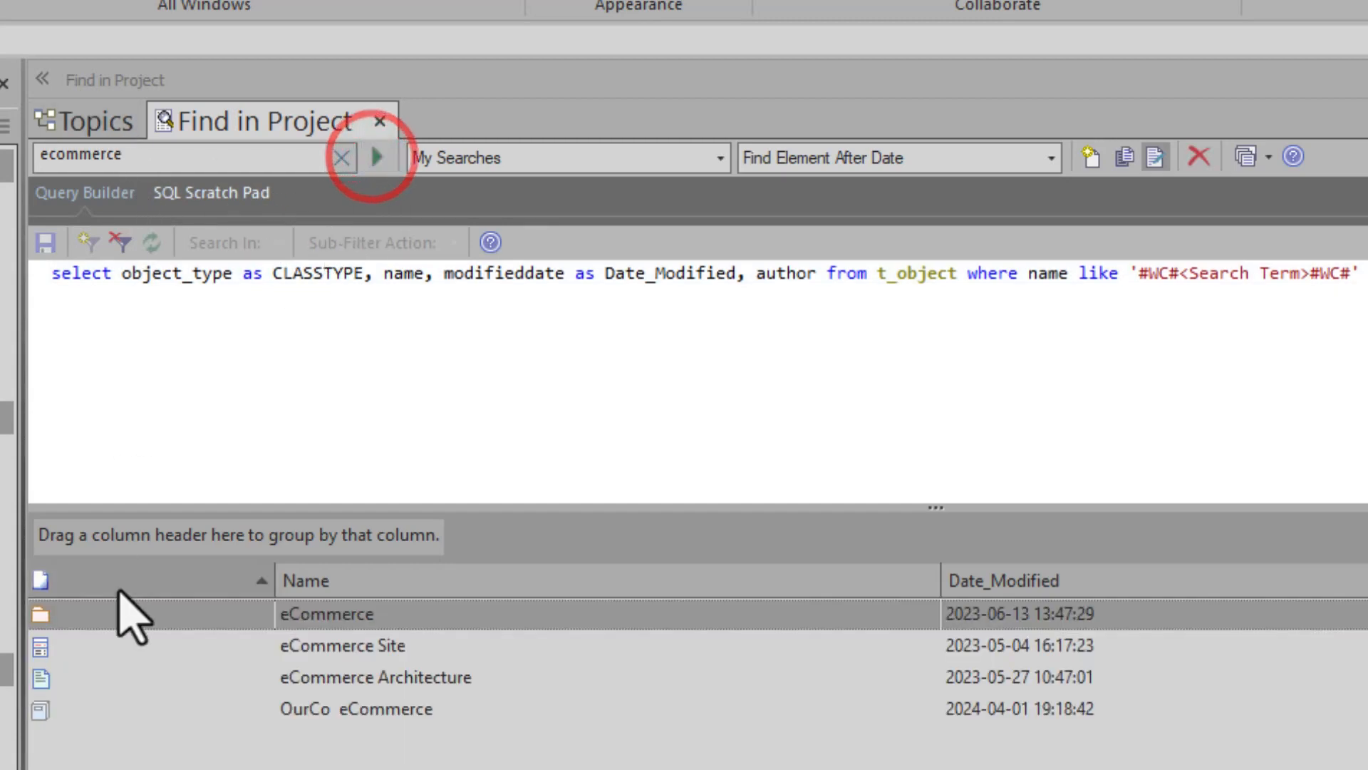
# Narrow the type icon column in the results and check the icon of each of the ecommerce elements.
pyautogui.moveTo(275, 579); pyautogui.dragTo(93, 613)
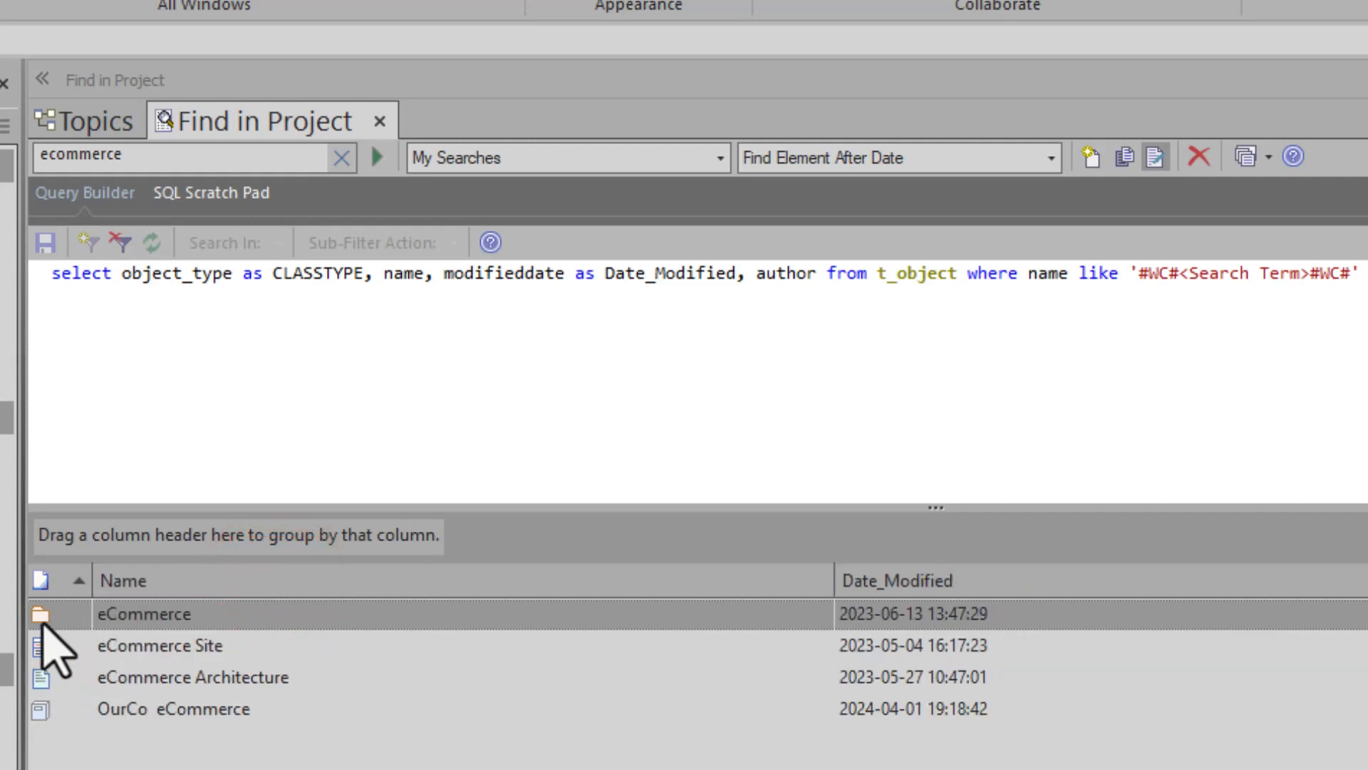
pyautogui.click(40, 618)
pyautogui.click(41, 646)
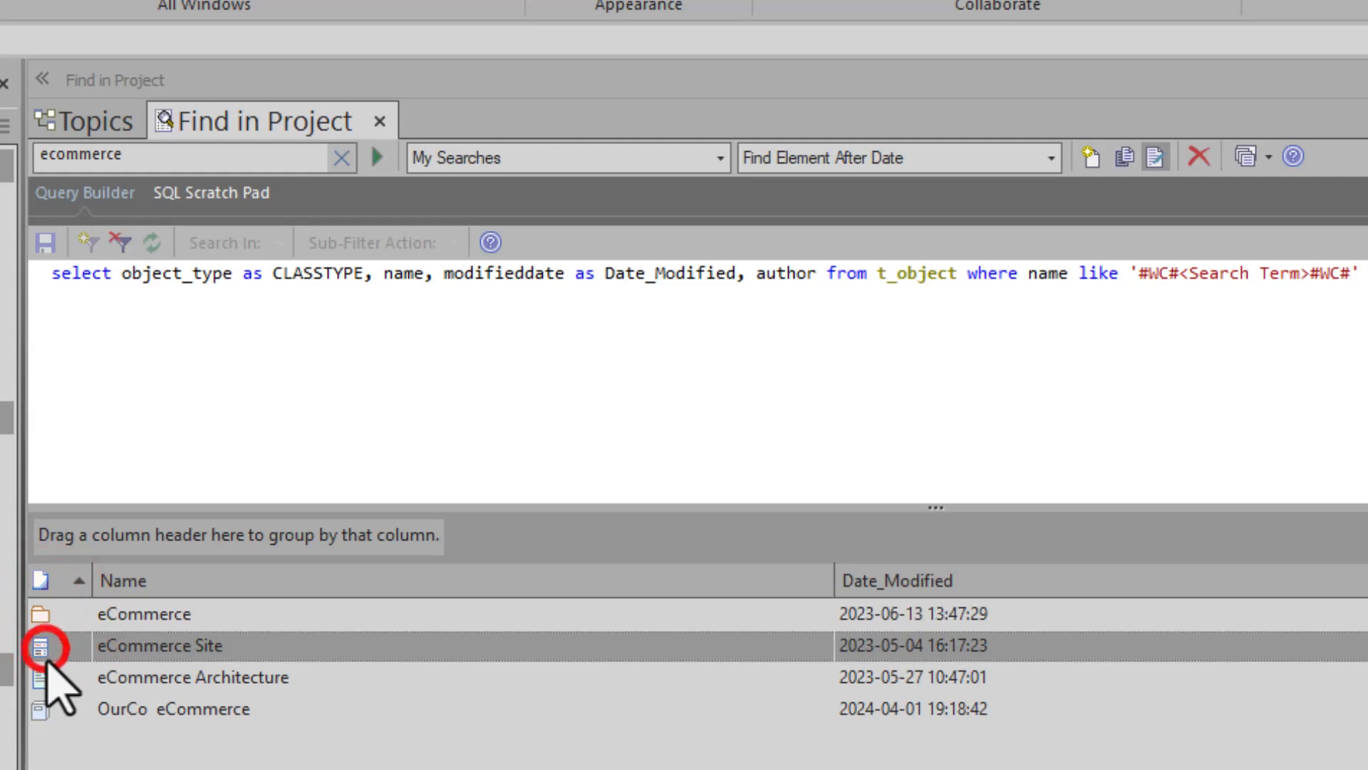
pyautogui.click(41, 675)
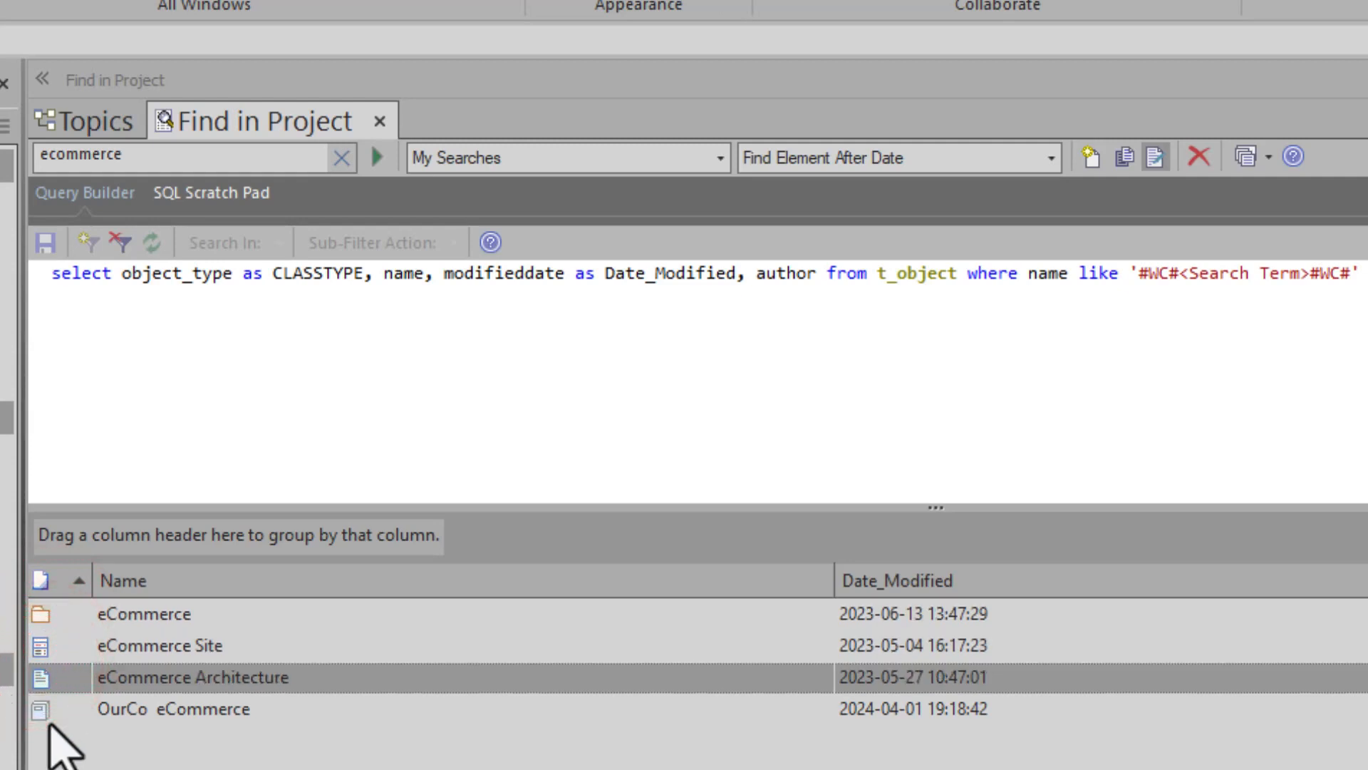
pyautogui.click(41, 710)
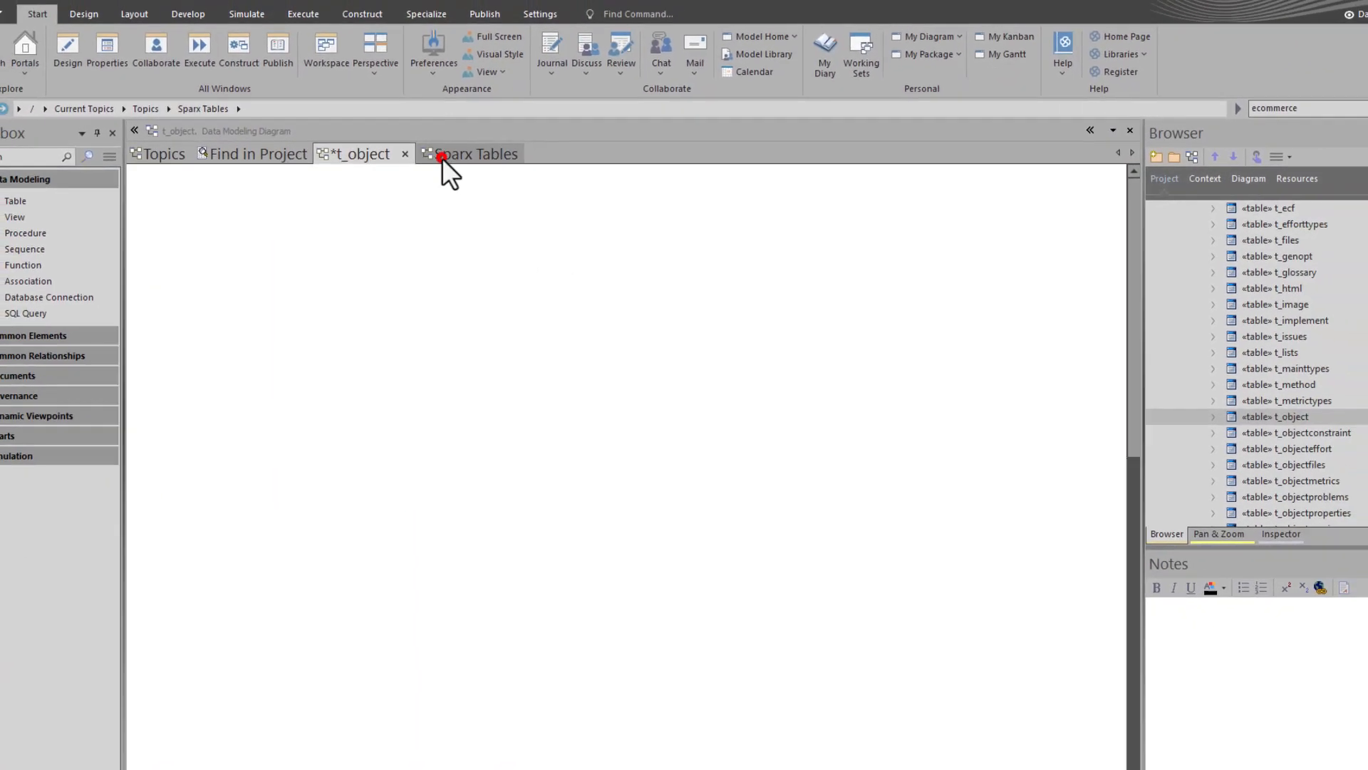
# Place the t_object table on the t_object diagram as a link and move it near the diagram's upper-left corner.
pyautogui.click(442, 155)
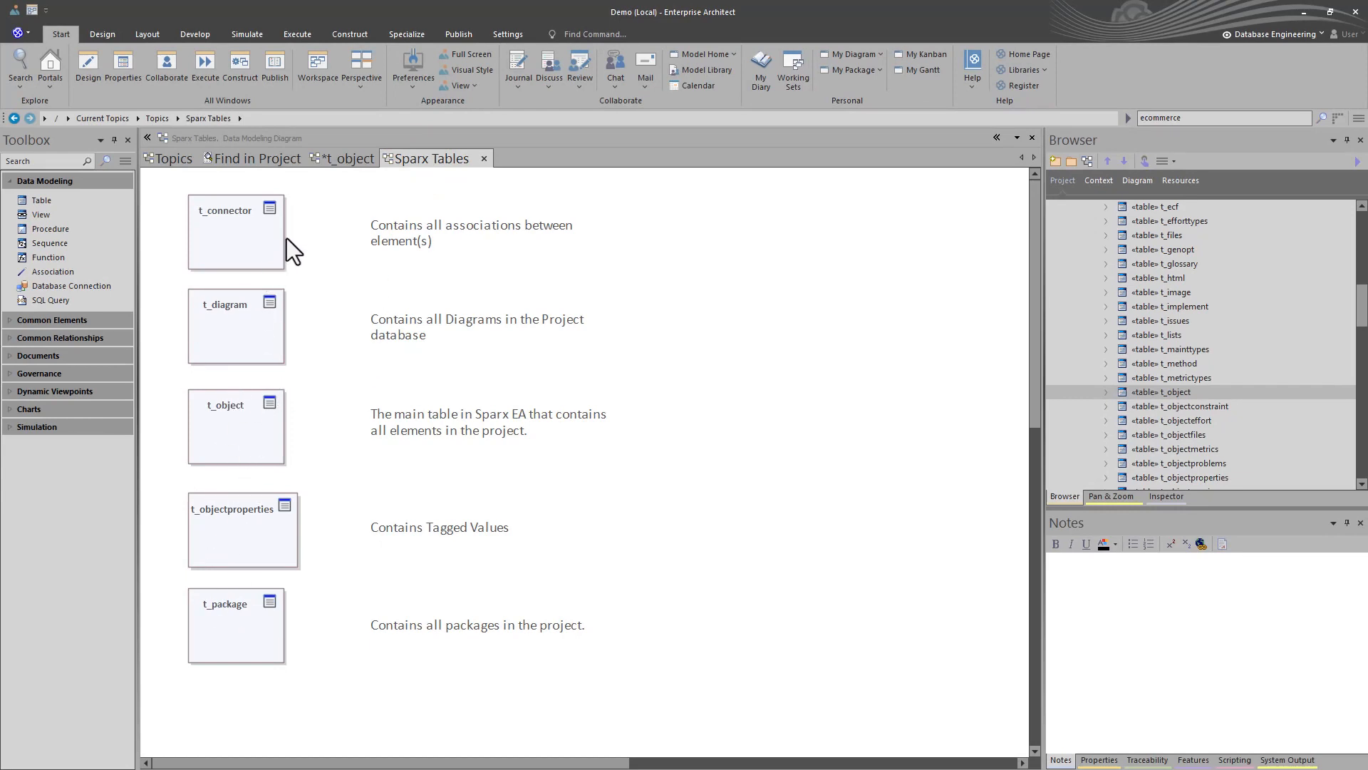
pyautogui.click(338, 158)
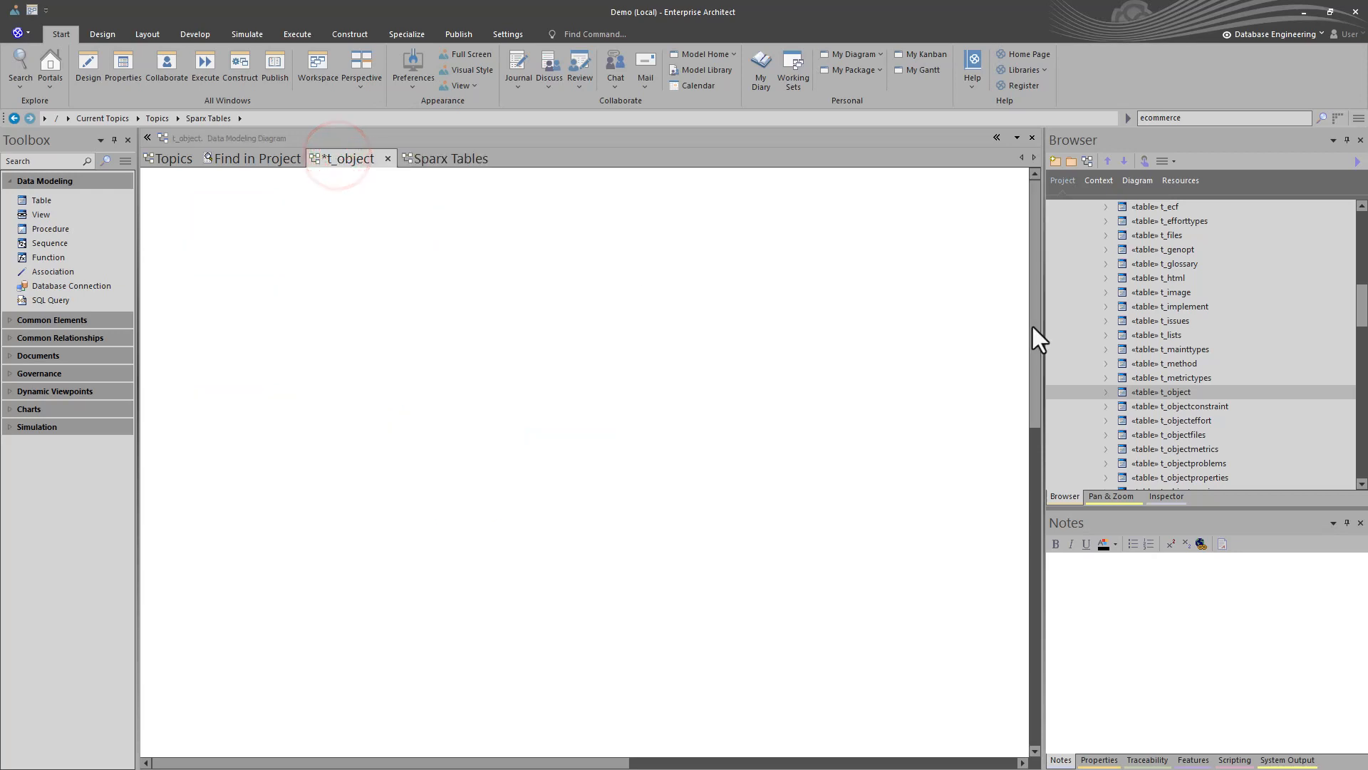
pyautogui.moveTo(1146, 391); pyautogui.dragTo(320, 244)
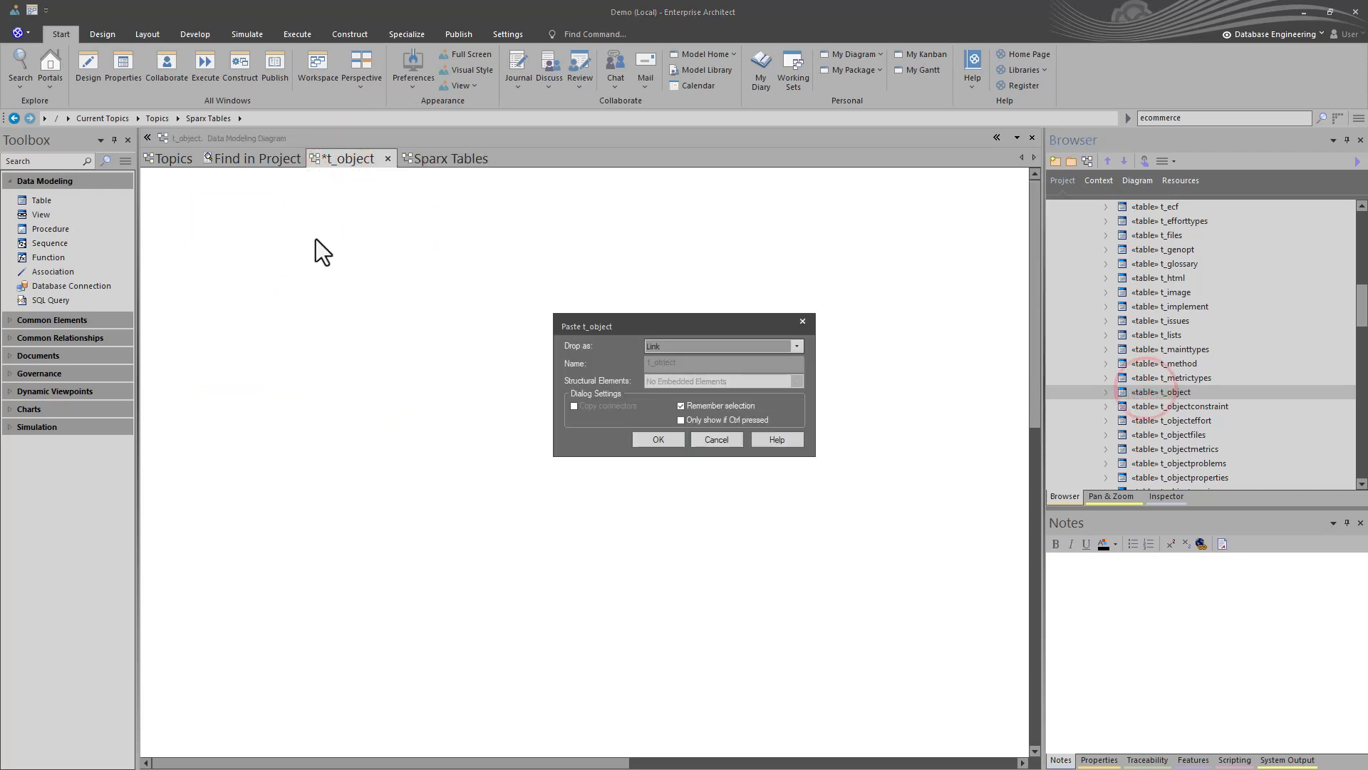
pyautogui.click(652, 438)
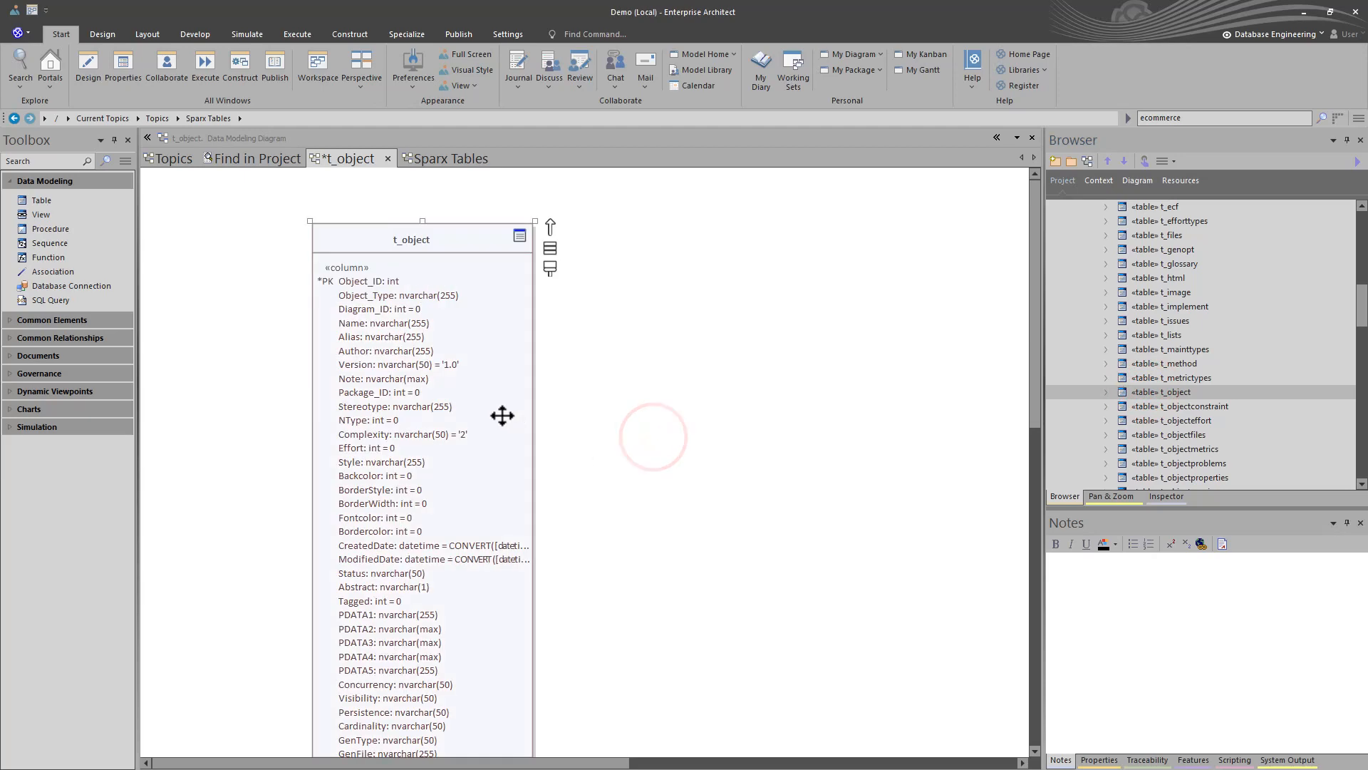
pyautogui.moveTo(487, 414); pyautogui.dragTo(368, 356)
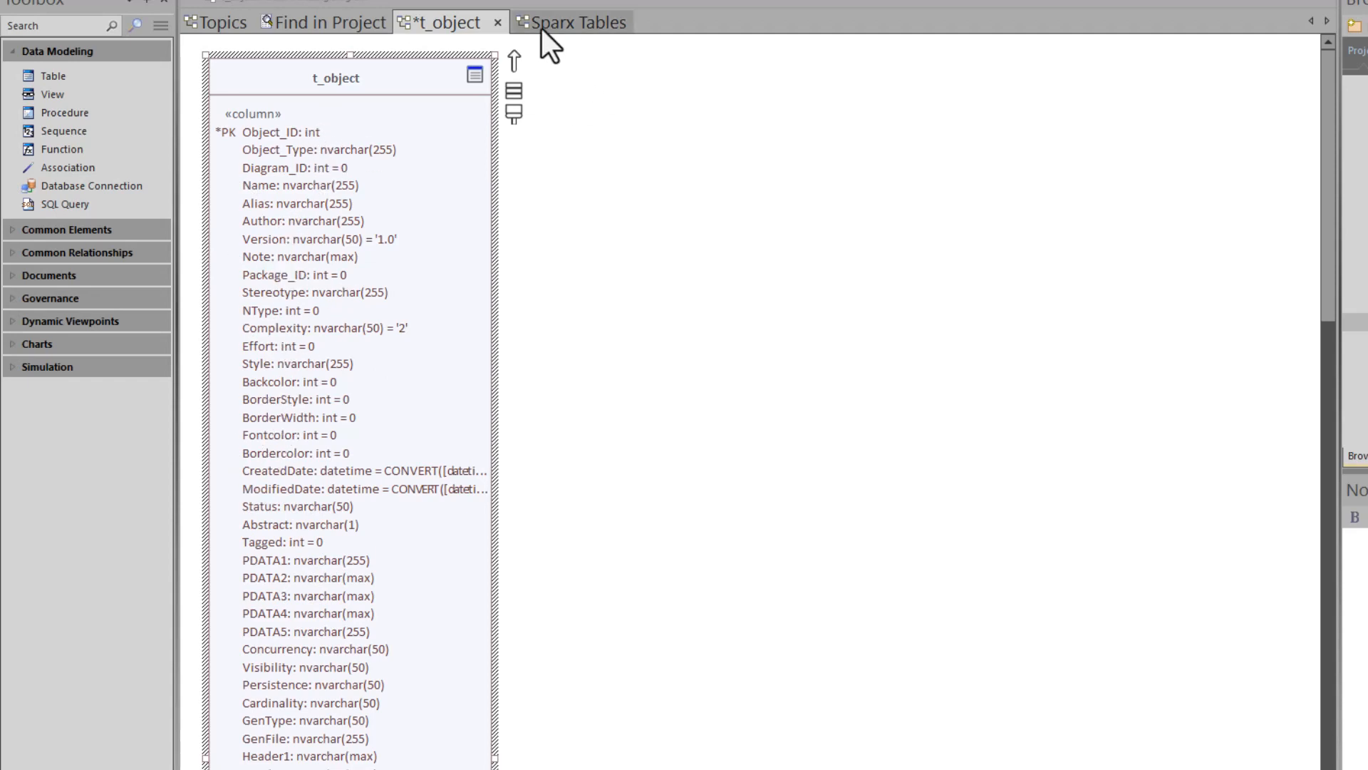
# Show the SQL of the Recently Modified Diagrams search and examine its CLASSGUID alias and ModifiedDate condition.
pyautogui.click(374, 21)
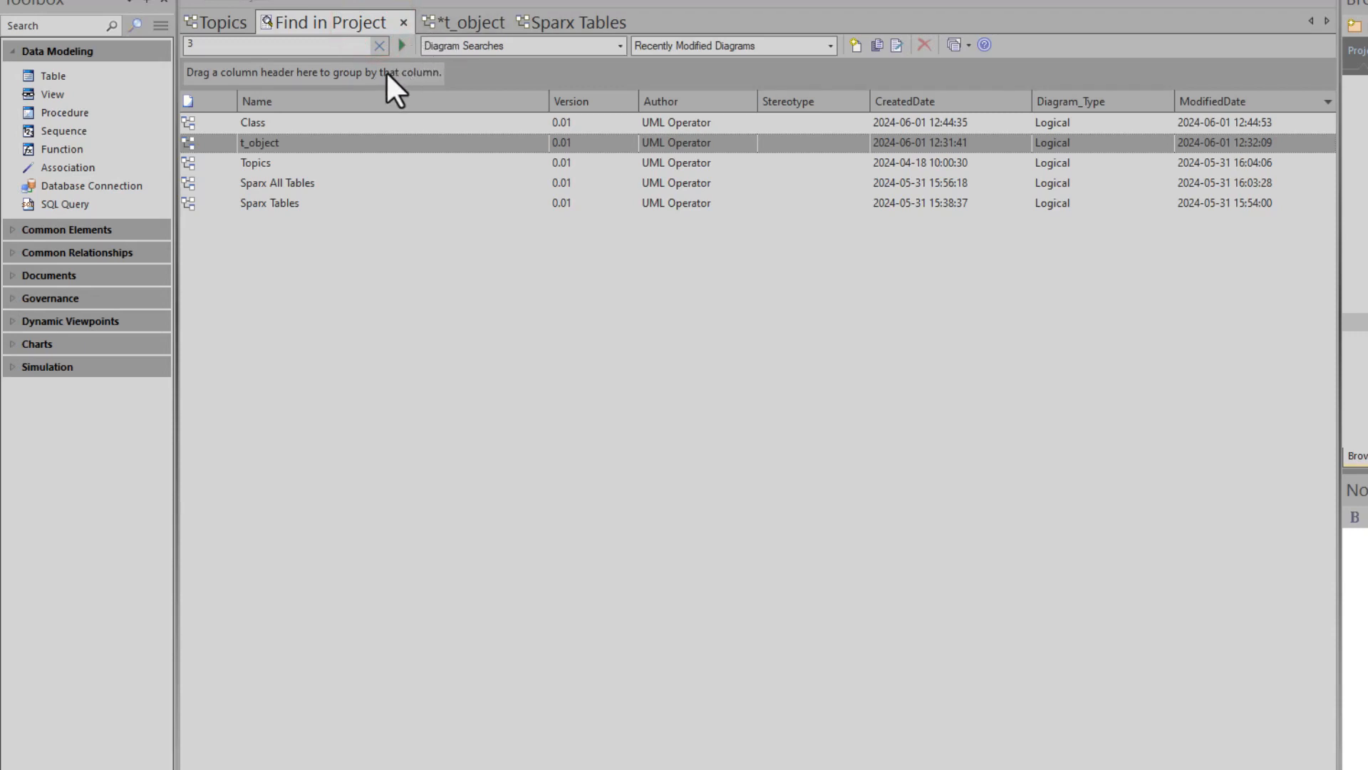
pyautogui.click(891, 42)
pyautogui.click(405, 167)
pyautogui.click(284, 116)
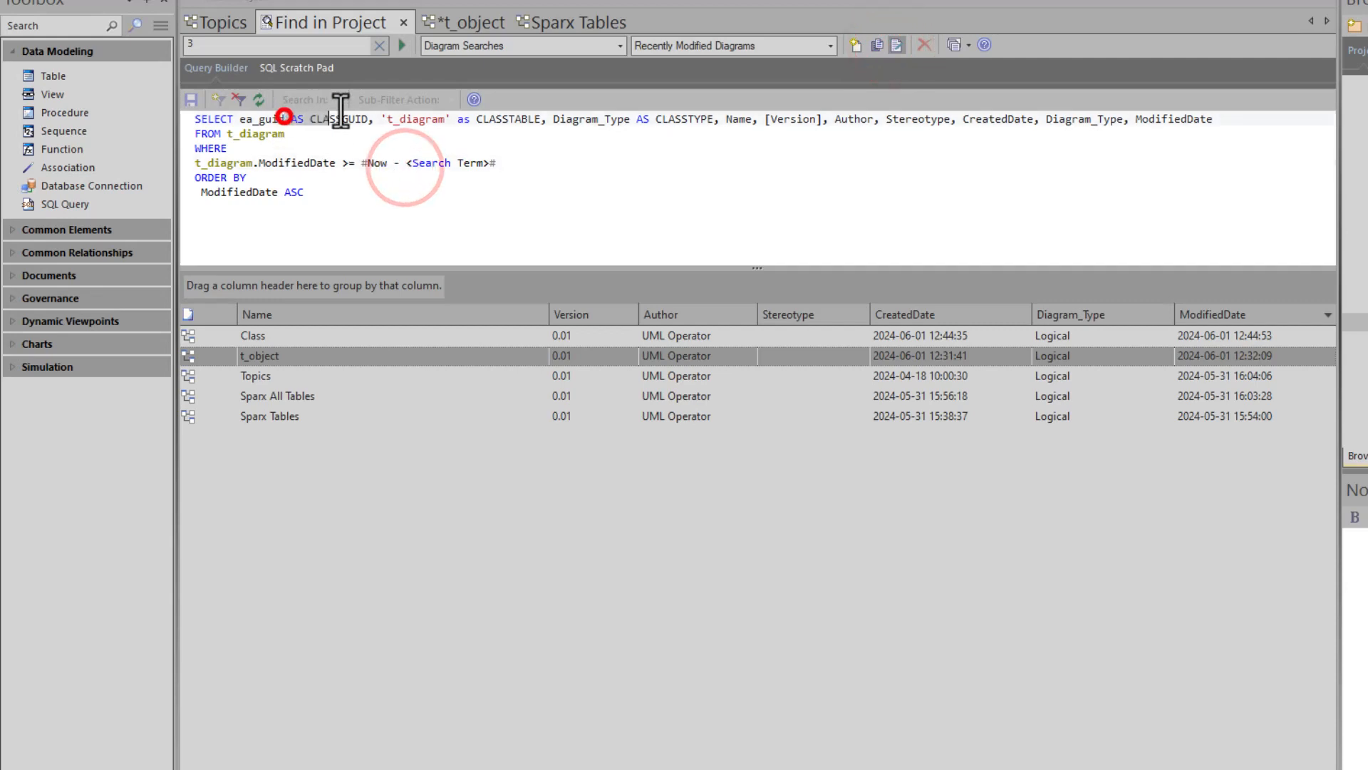
pyautogui.click(323, 163)
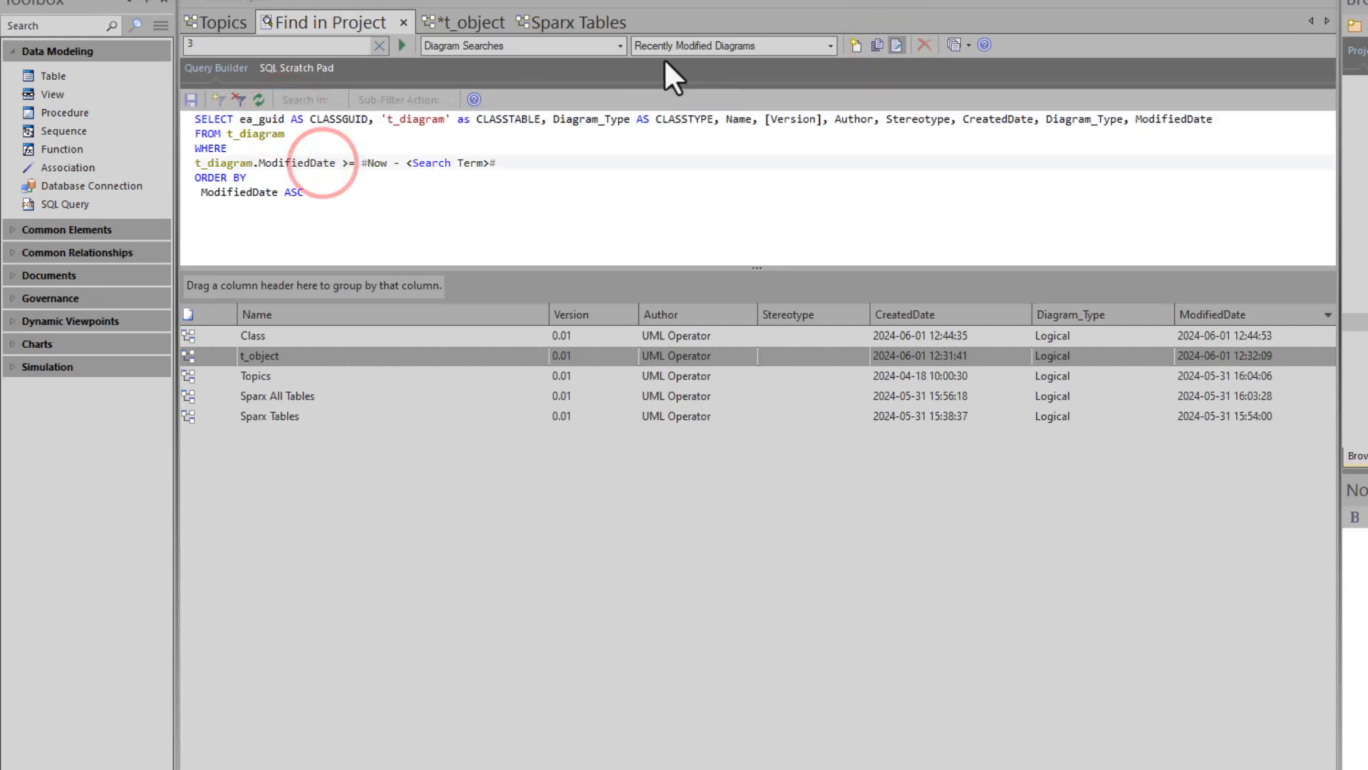
# Load the Find Element After Date search from My Searches and examine object_type, modifieddate and author in its select list.
pyautogui.click(622, 47)
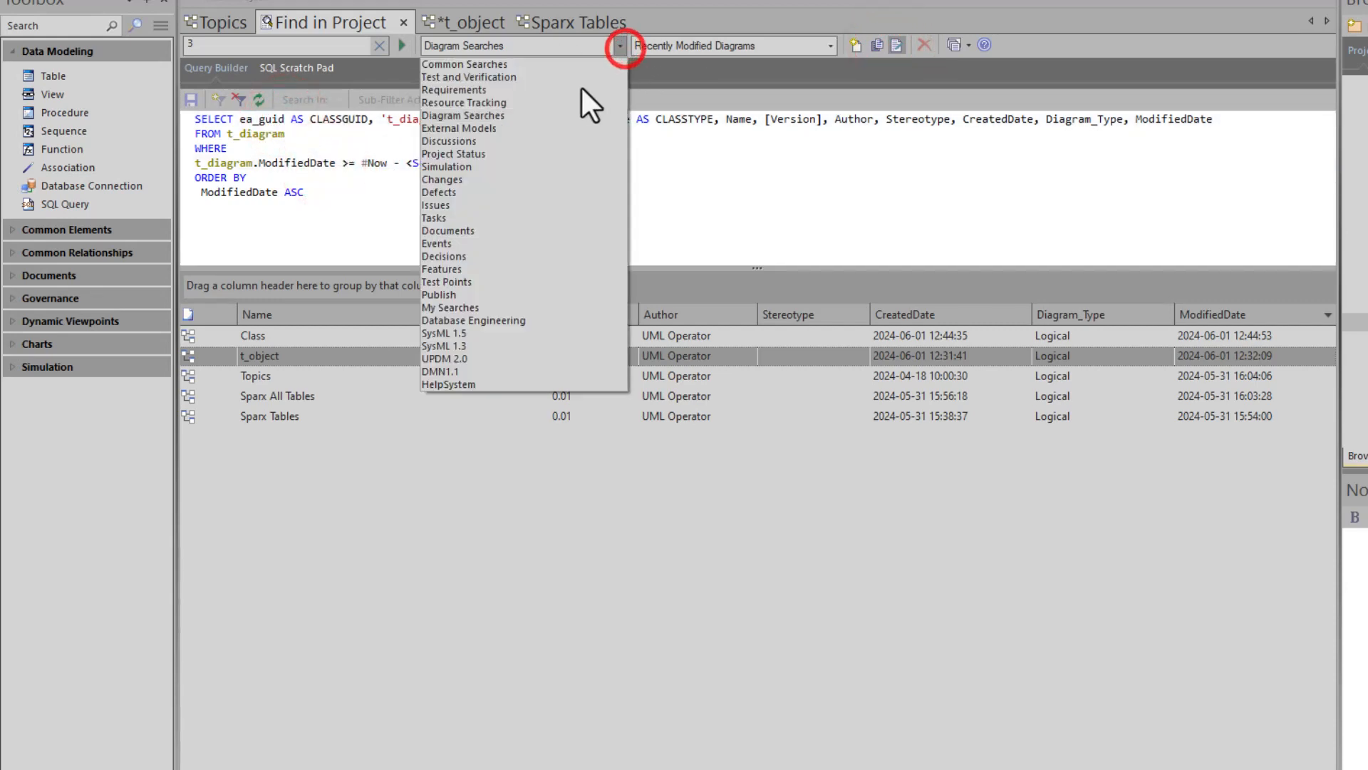
pyautogui.click(476, 307)
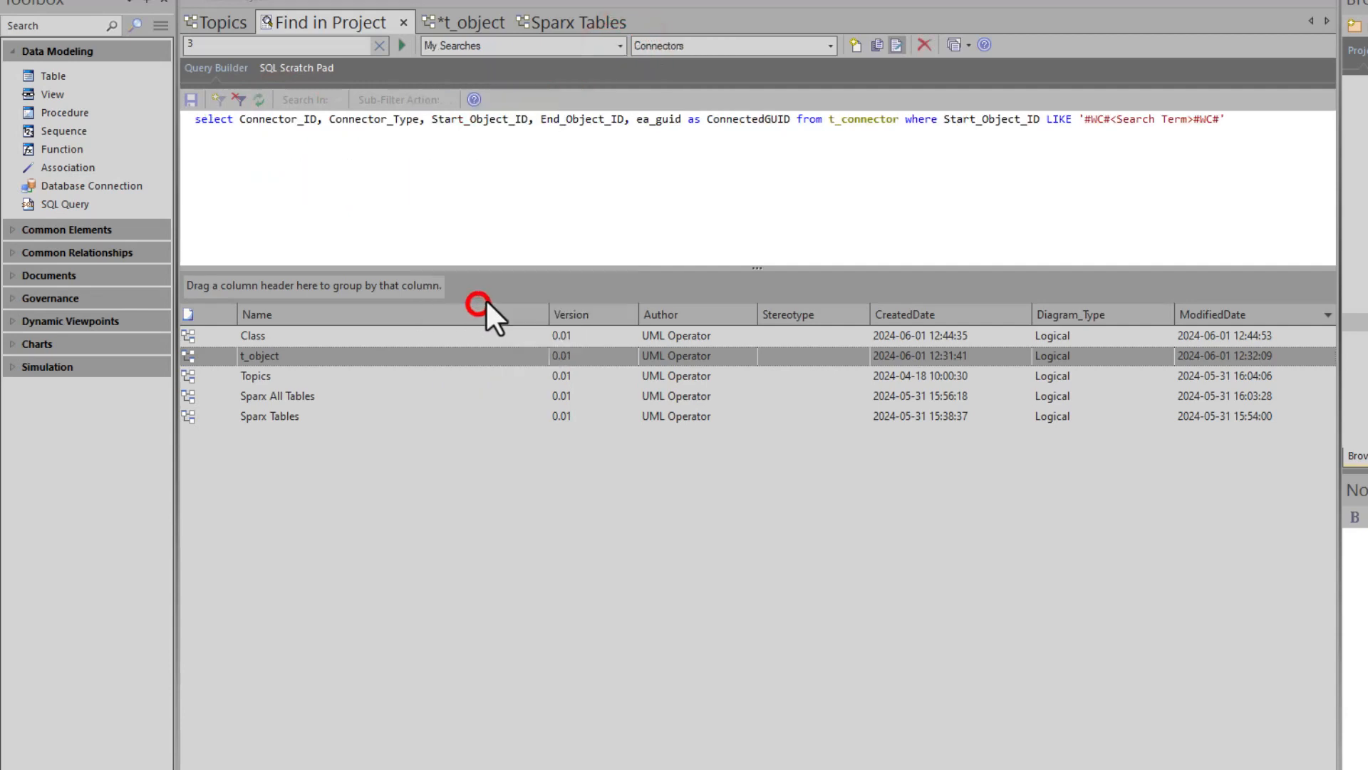
pyautogui.click(828, 44)
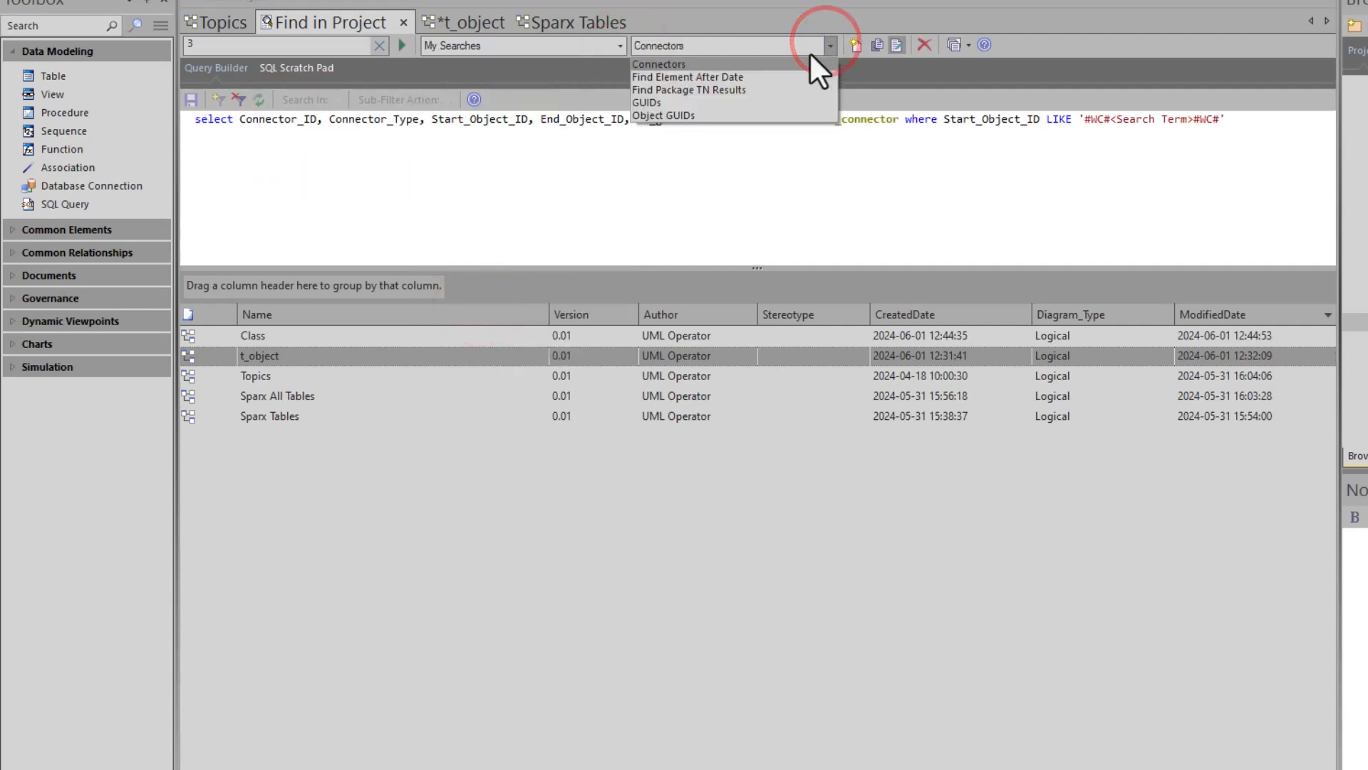
pyautogui.click(738, 77)
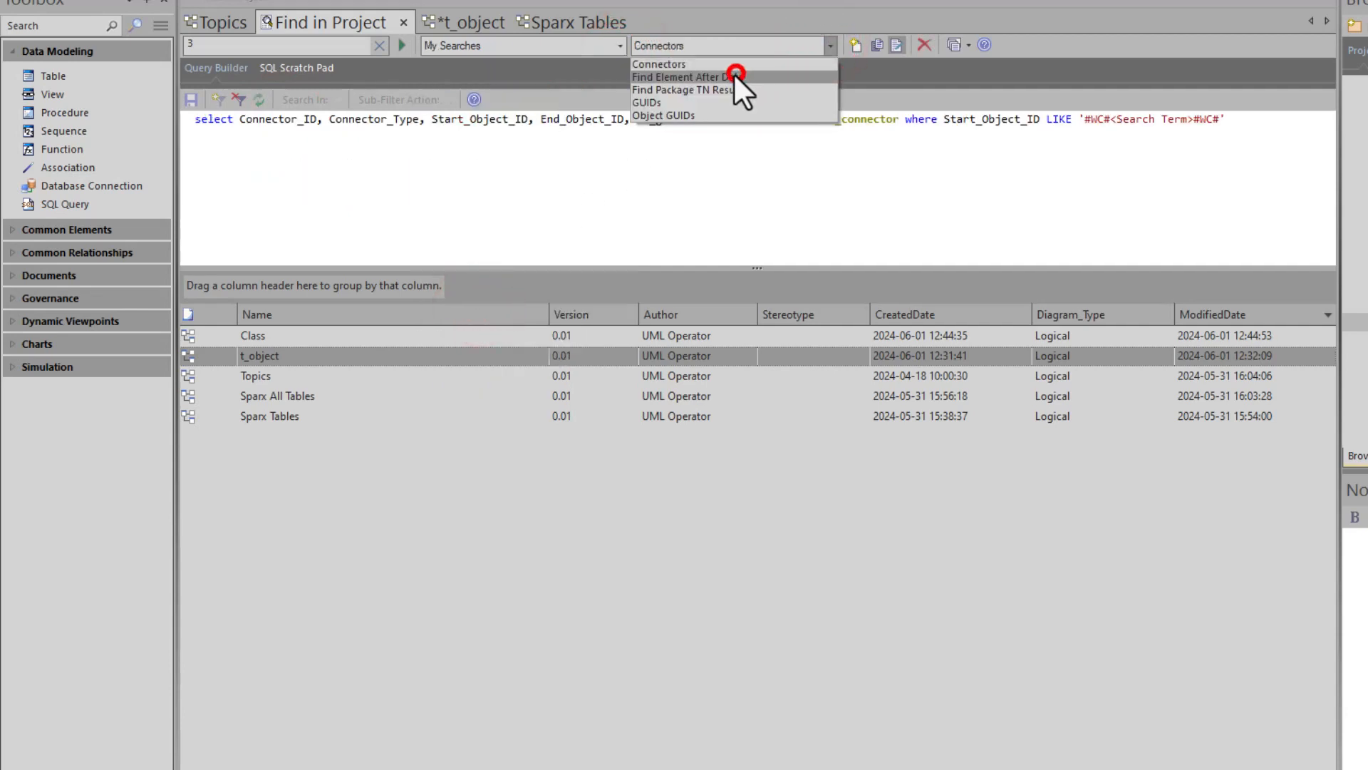
pyautogui.doubleClick(244, 123)
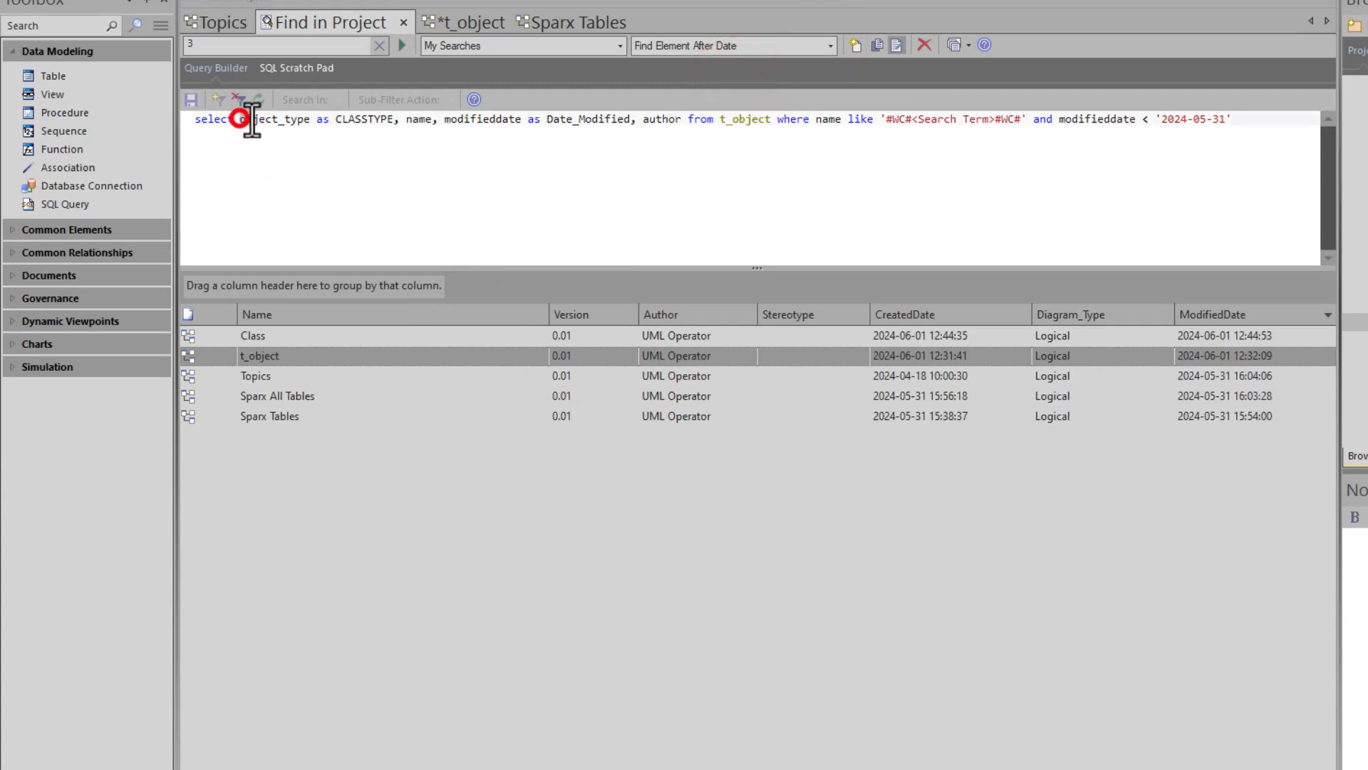
pyautogui.doubleClick(450, 119)
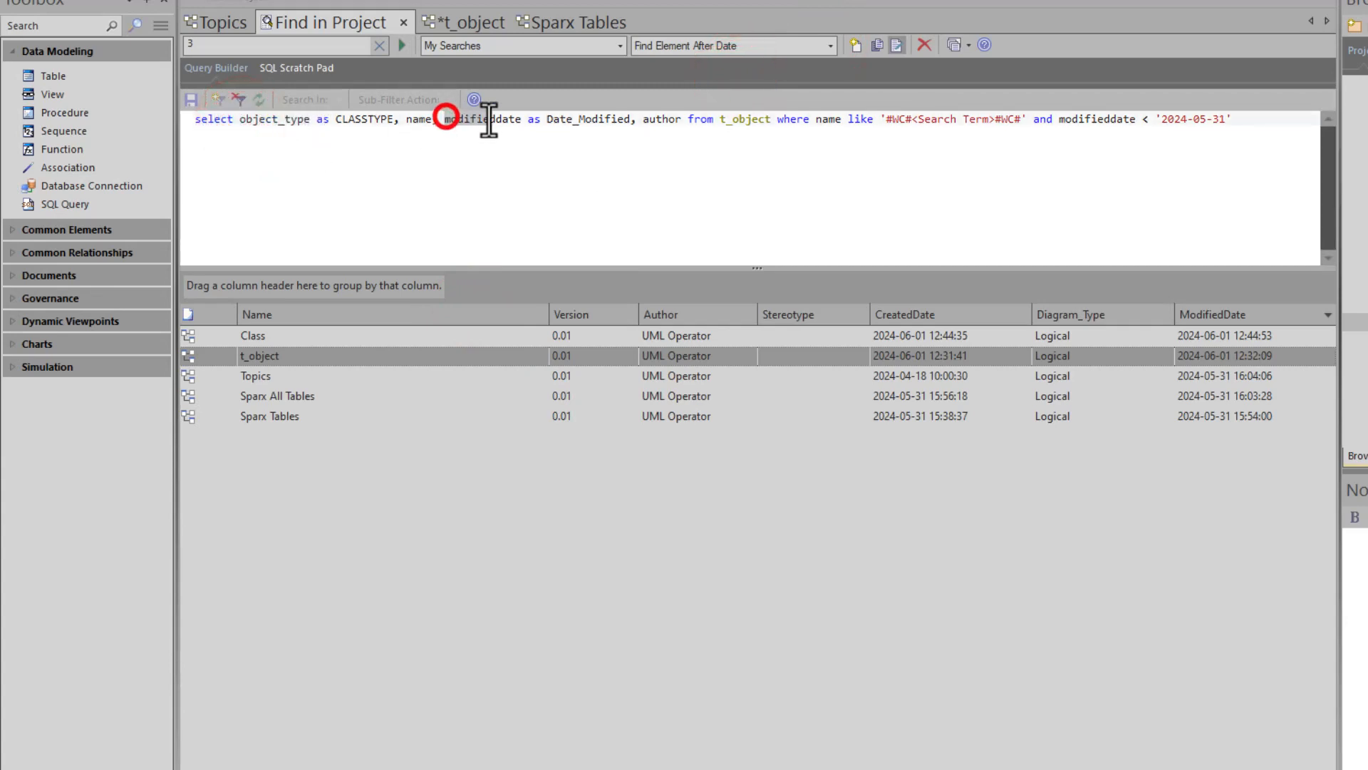
pyautogui.doubleClick(653, 119)
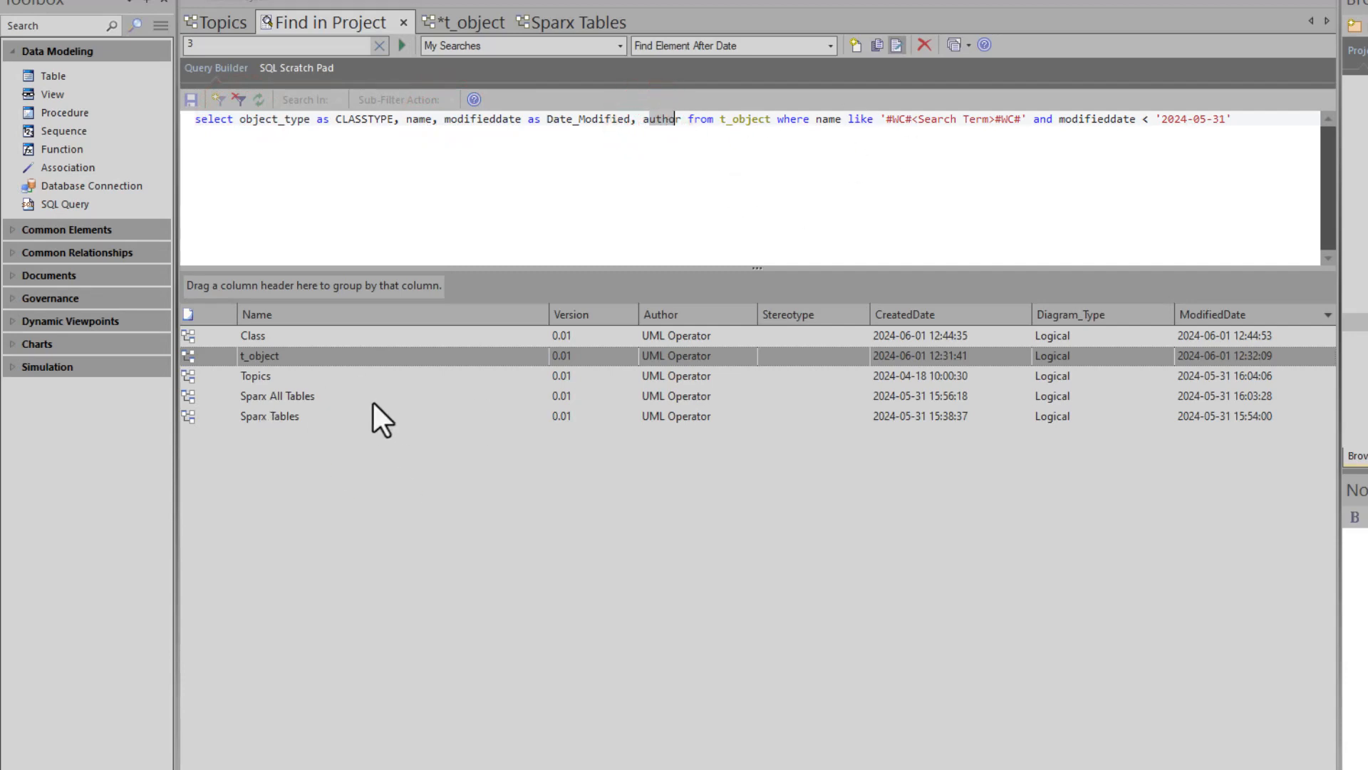
# Look at the Edit Notes option and the Generate Documentation settings for the search results, and close them without generating anything.
pyautogui.click(967, 47)
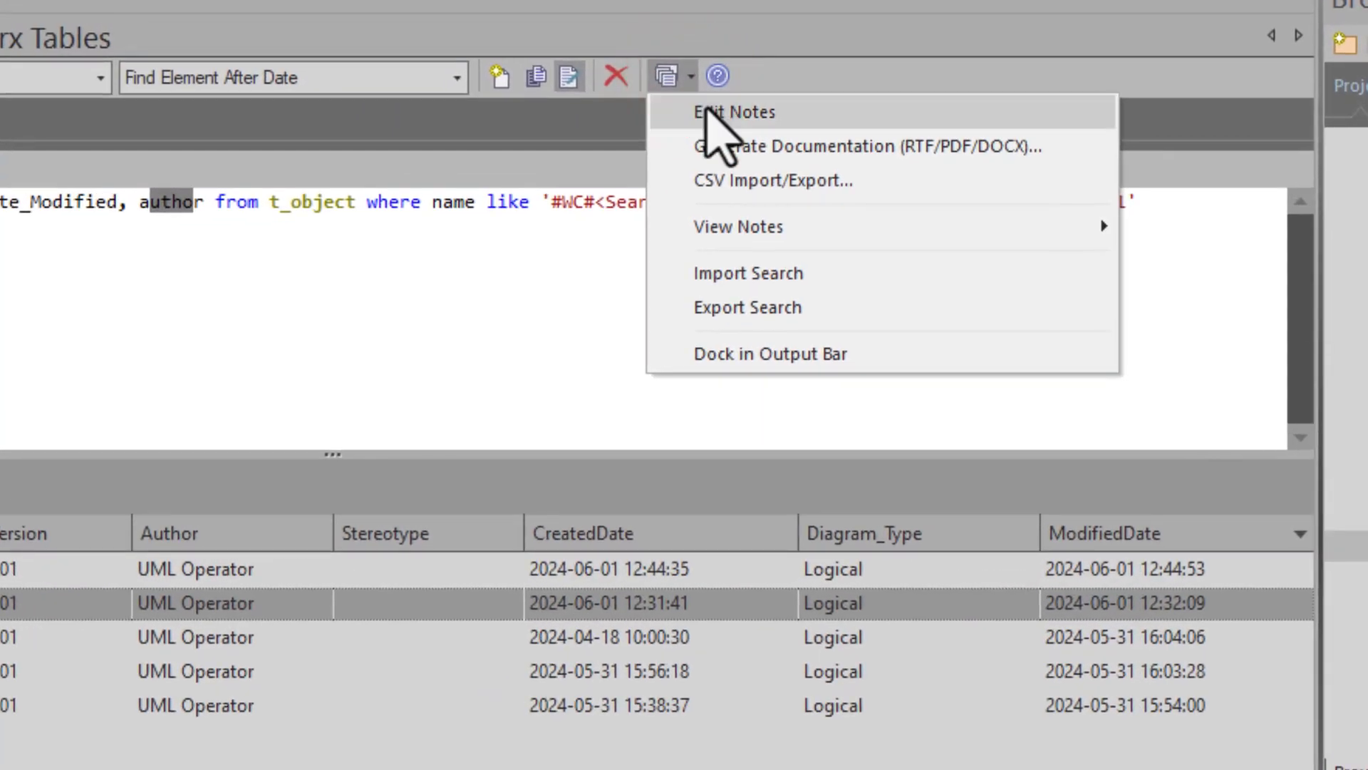
pyautogui.click(713, 113)
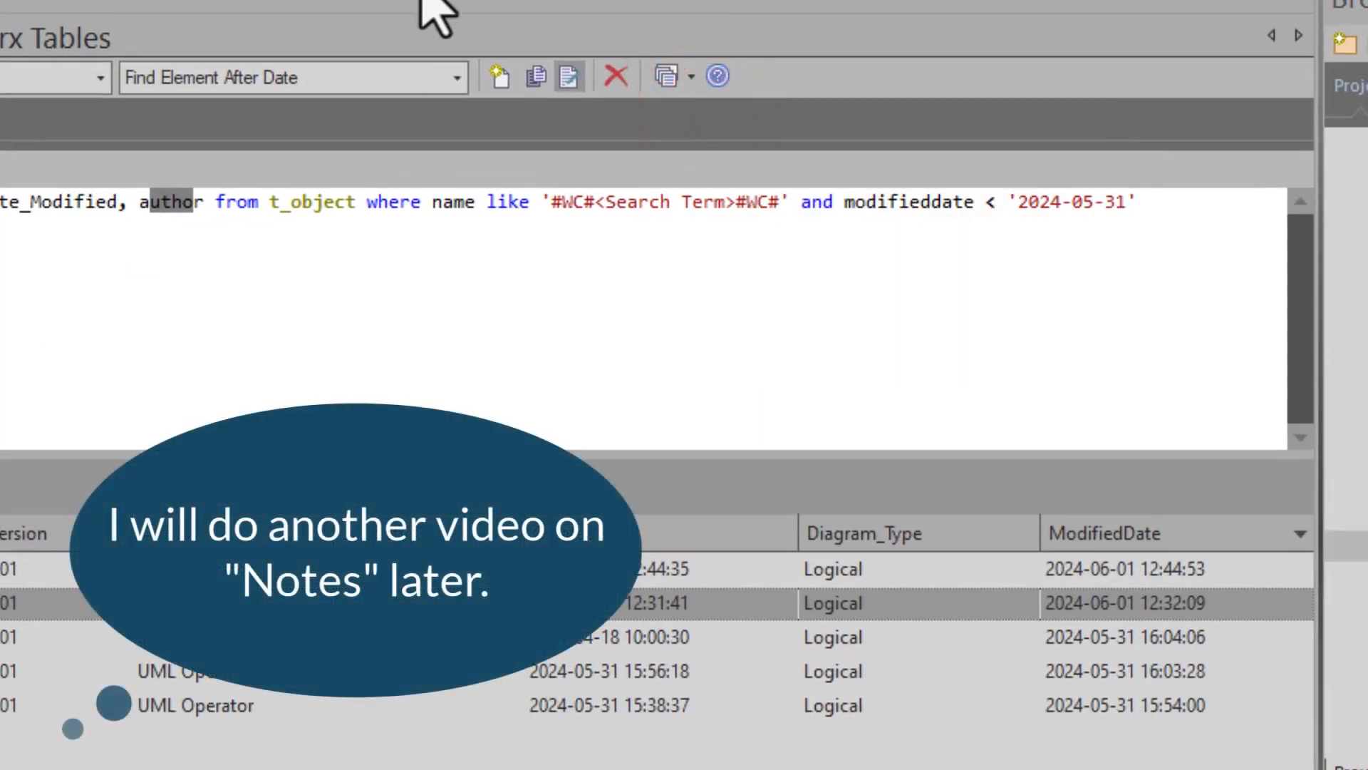
pyautogui.click(692, 74)
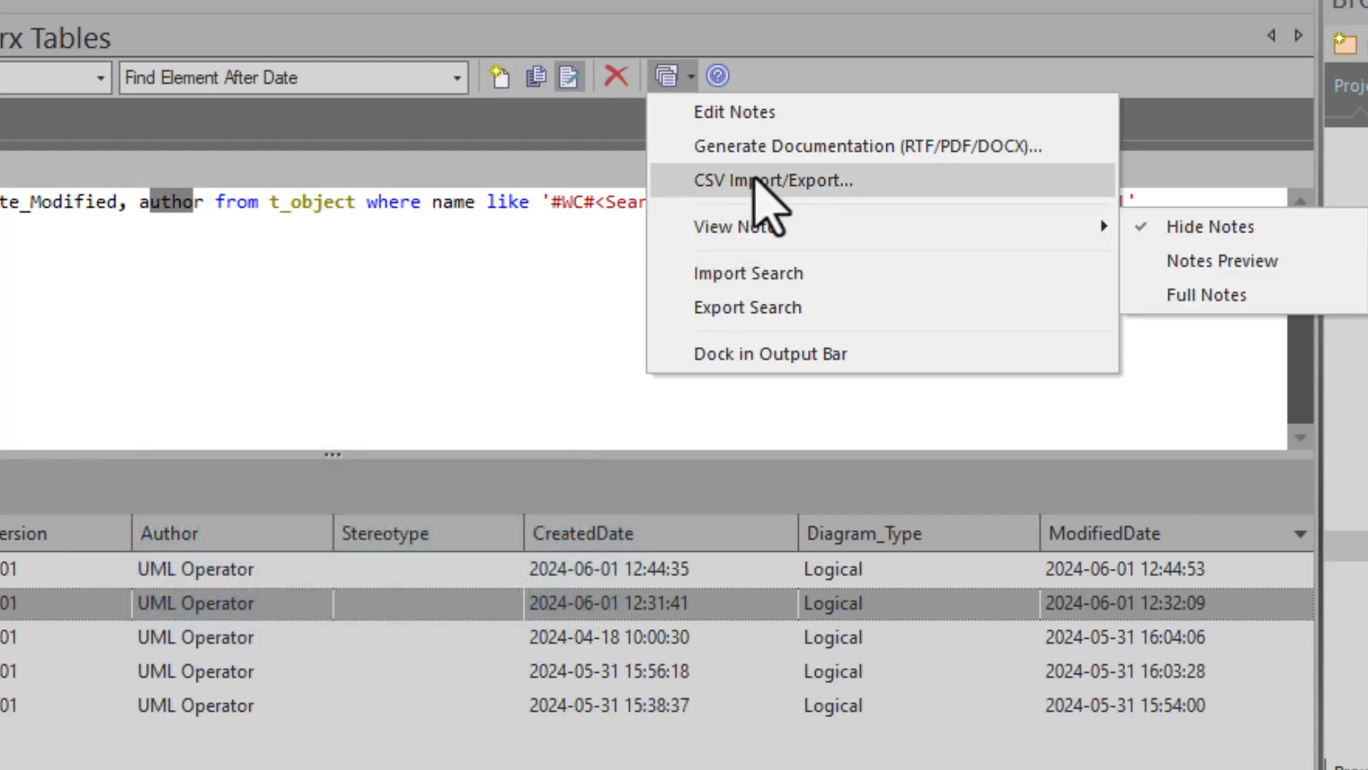
pyautogui.click(770, 151)
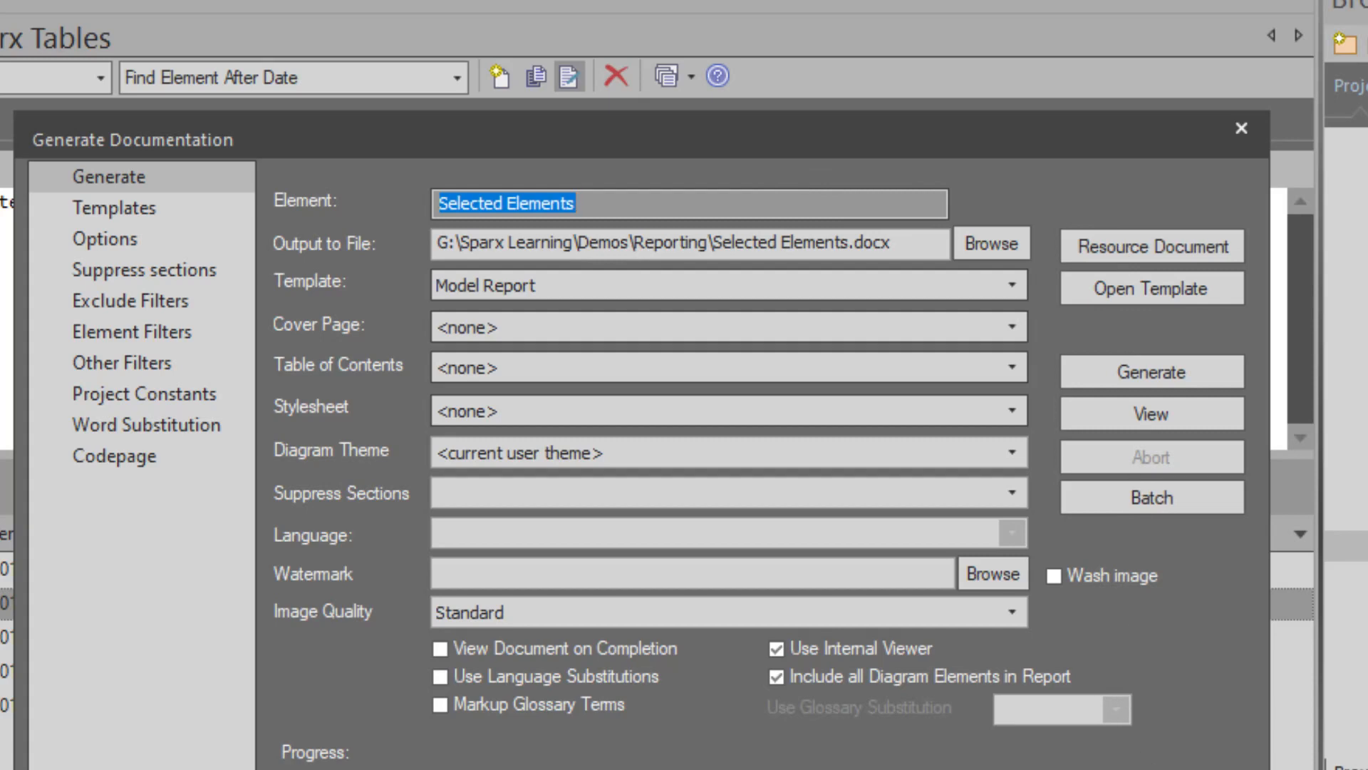
pyautogui.press('Escape')
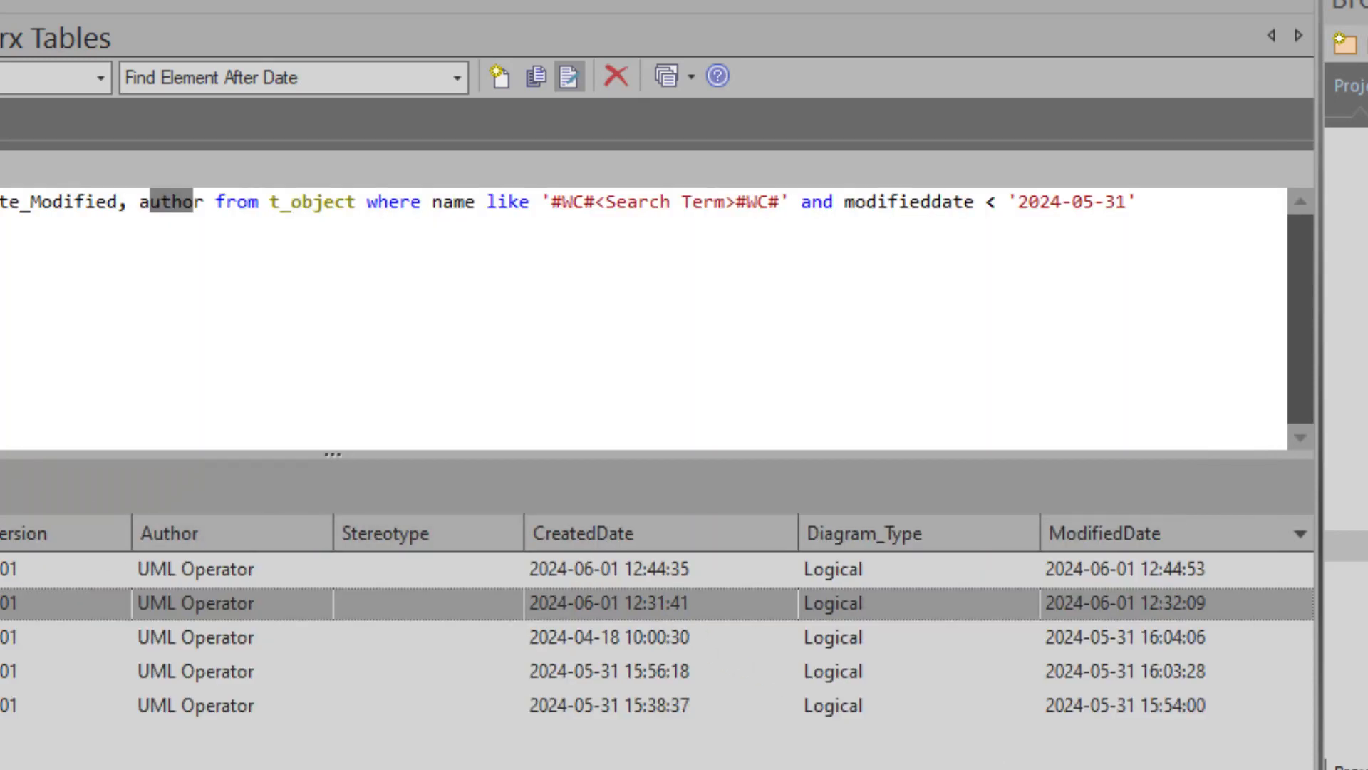